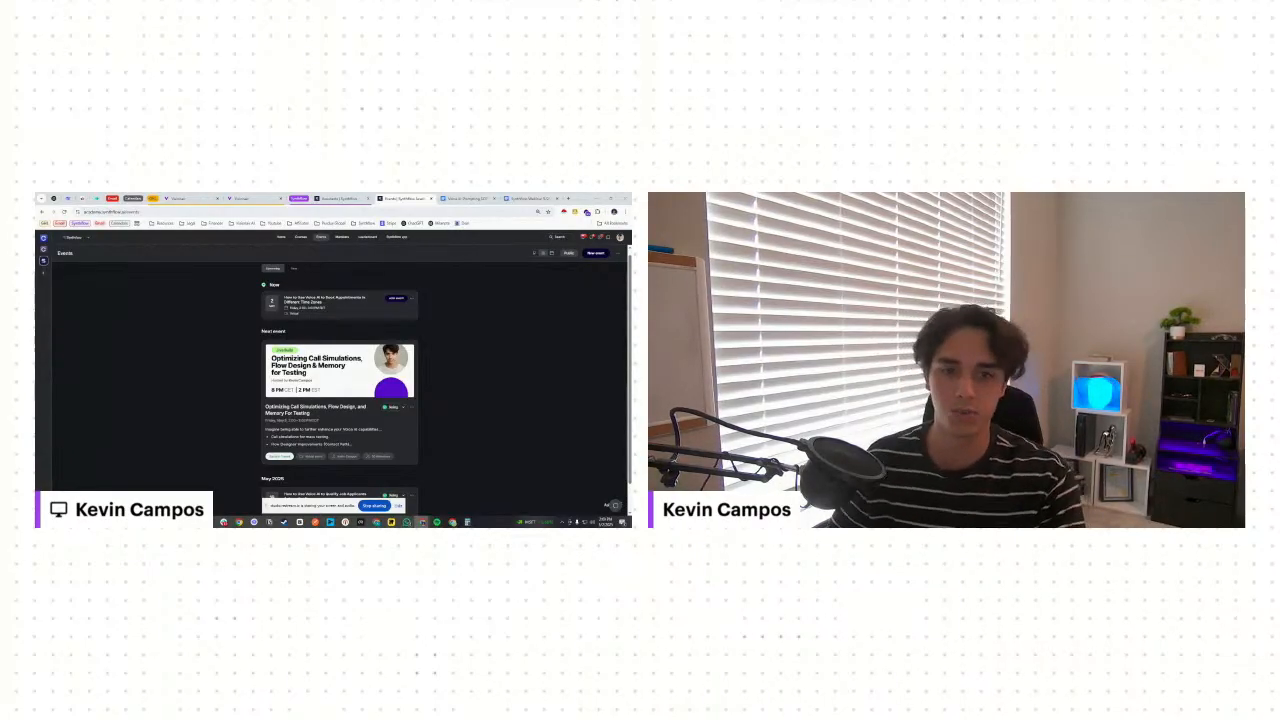
- Close the Voice AI Prompting SOPs document and look over the Synthflow Webinar 5/2/2025 document down to the Prompt section
{"action": "left_click", "coordinate": [470, 198]}
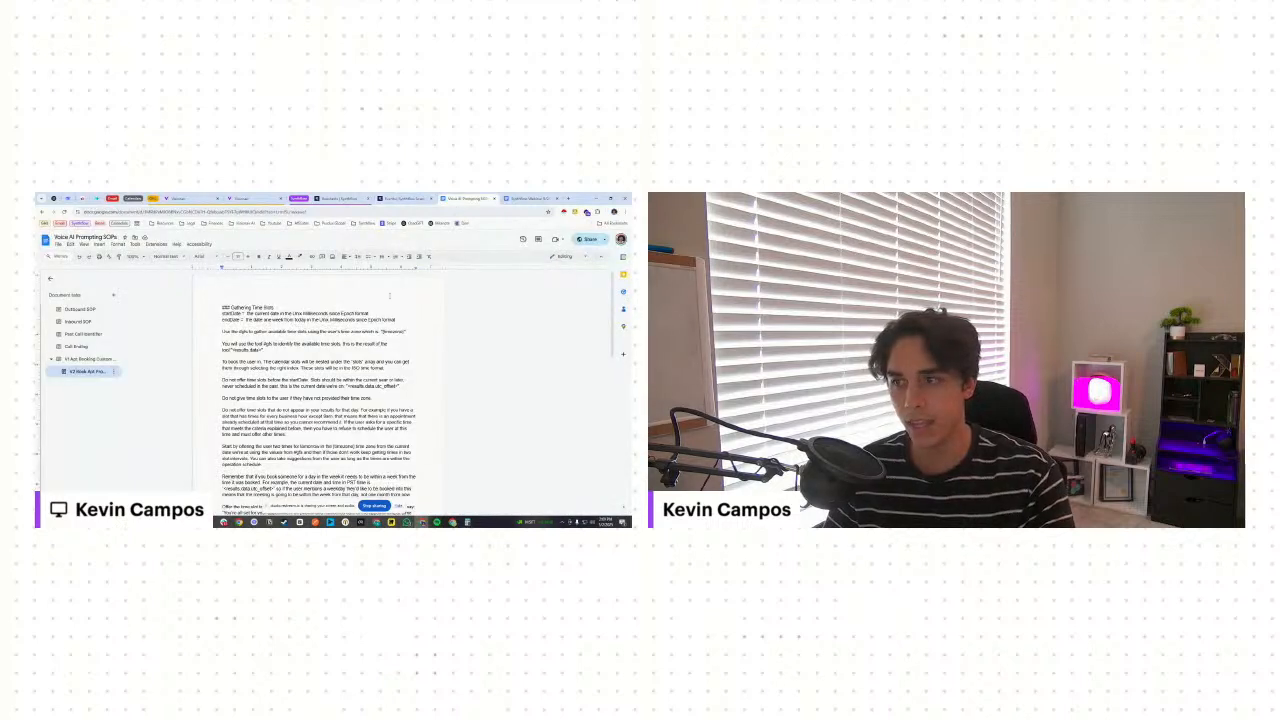
{"action": "left_click", "coordinate": [528, 198]}
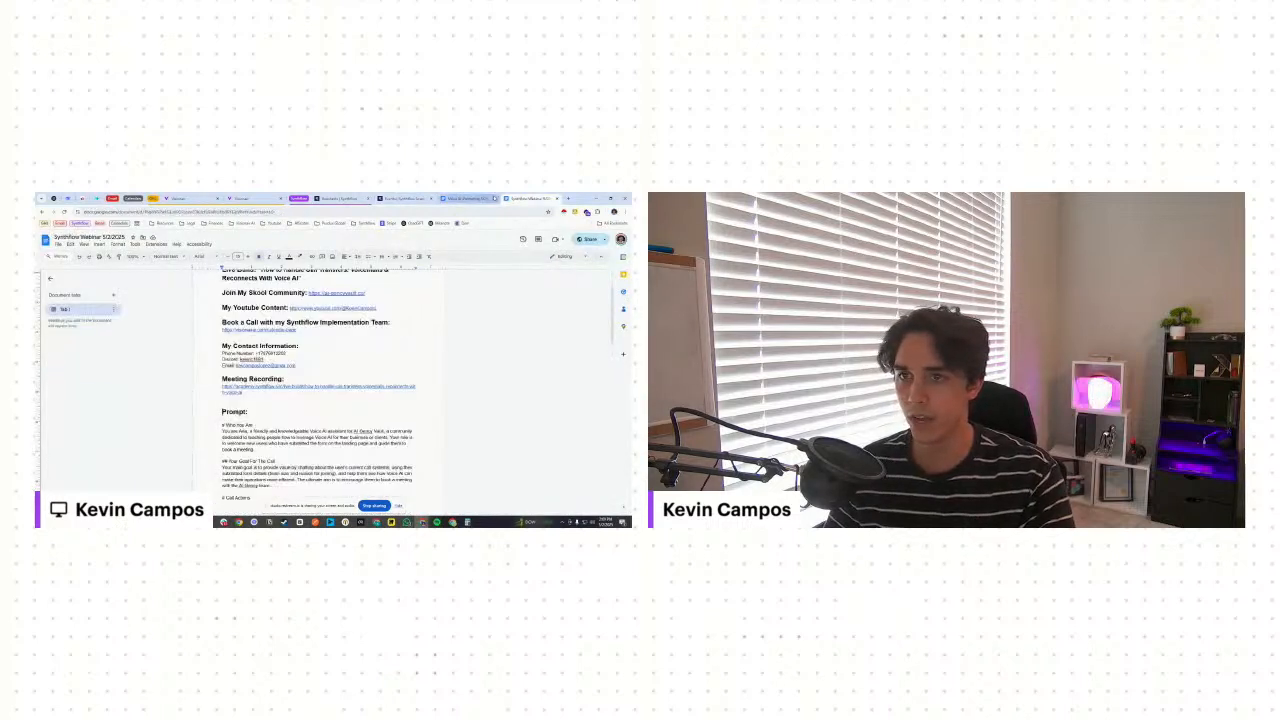
{"action": "left_click", "coordinate": [494, 198]}
{"action": "scroll", "coordinate": [340, 380], "scroll_direction": "up", "scroll_amount": 2}
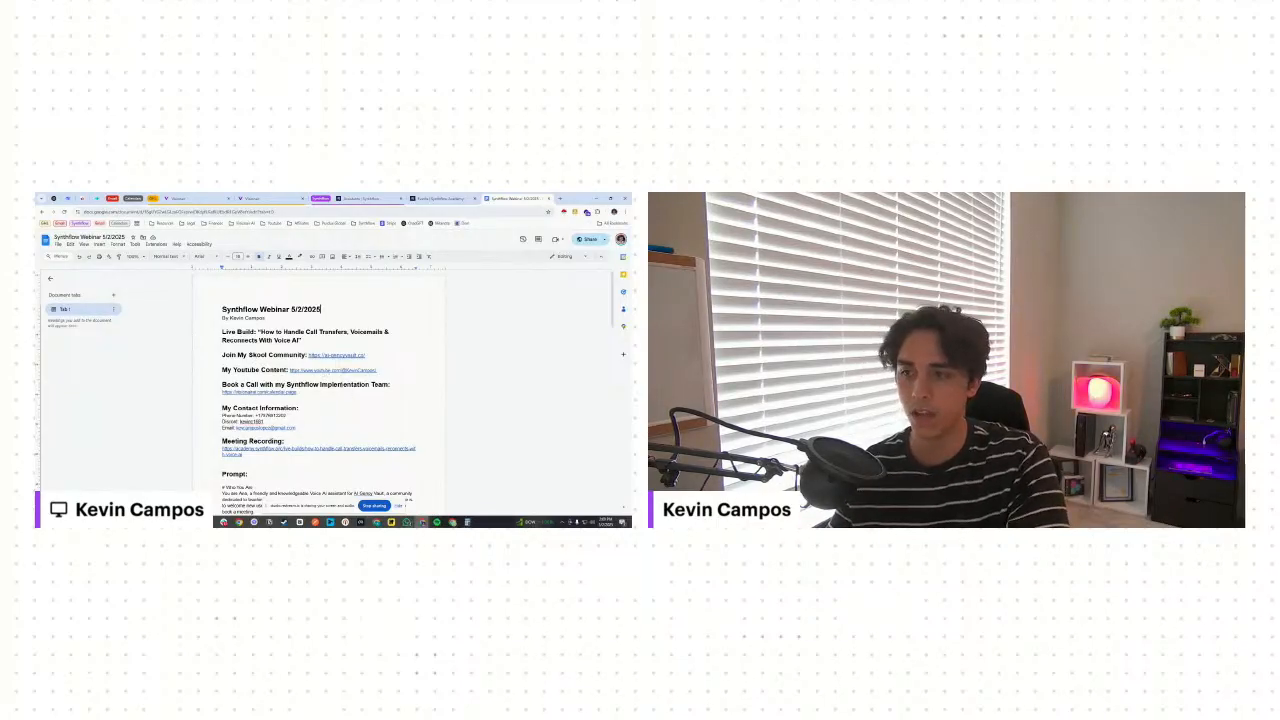
{"action": "scroll", "coordinate": [265, 389], "scroll_direction": "down", "scroll_amount": 3}
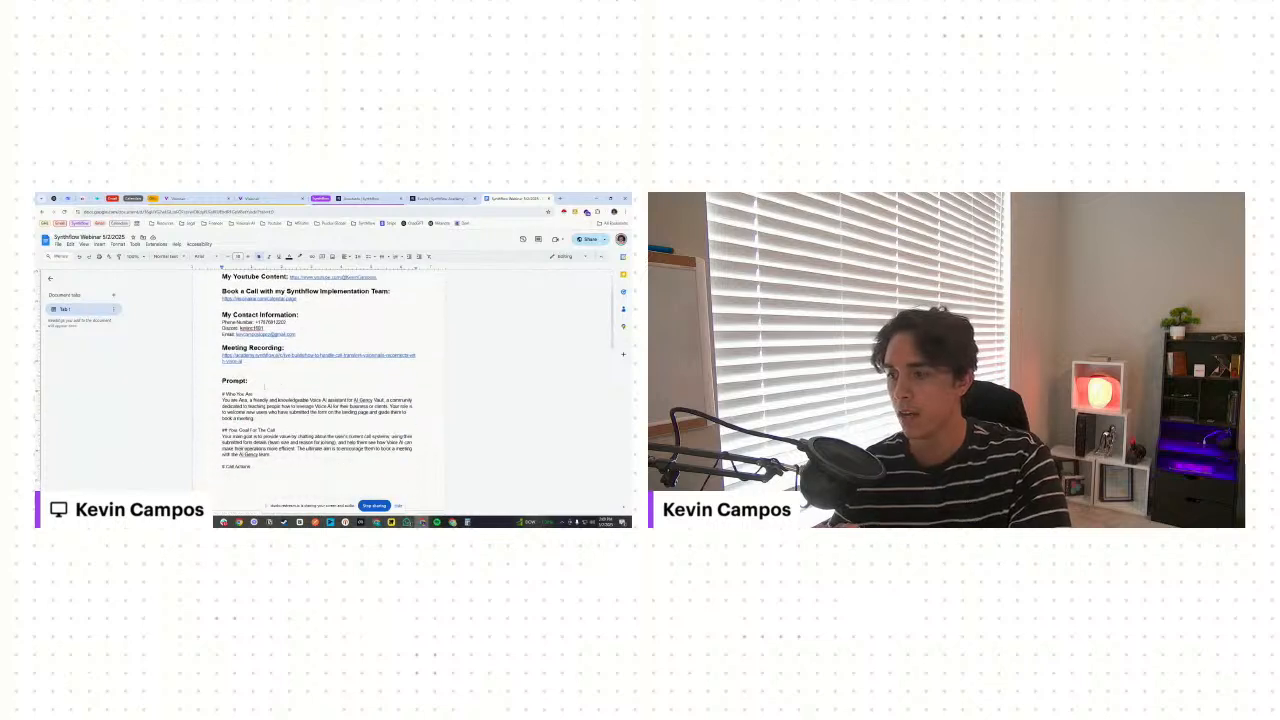
{"action": "scroll", "coordinate": [268, 383], "scroll_direction": "up", "scroll_amount": 2}
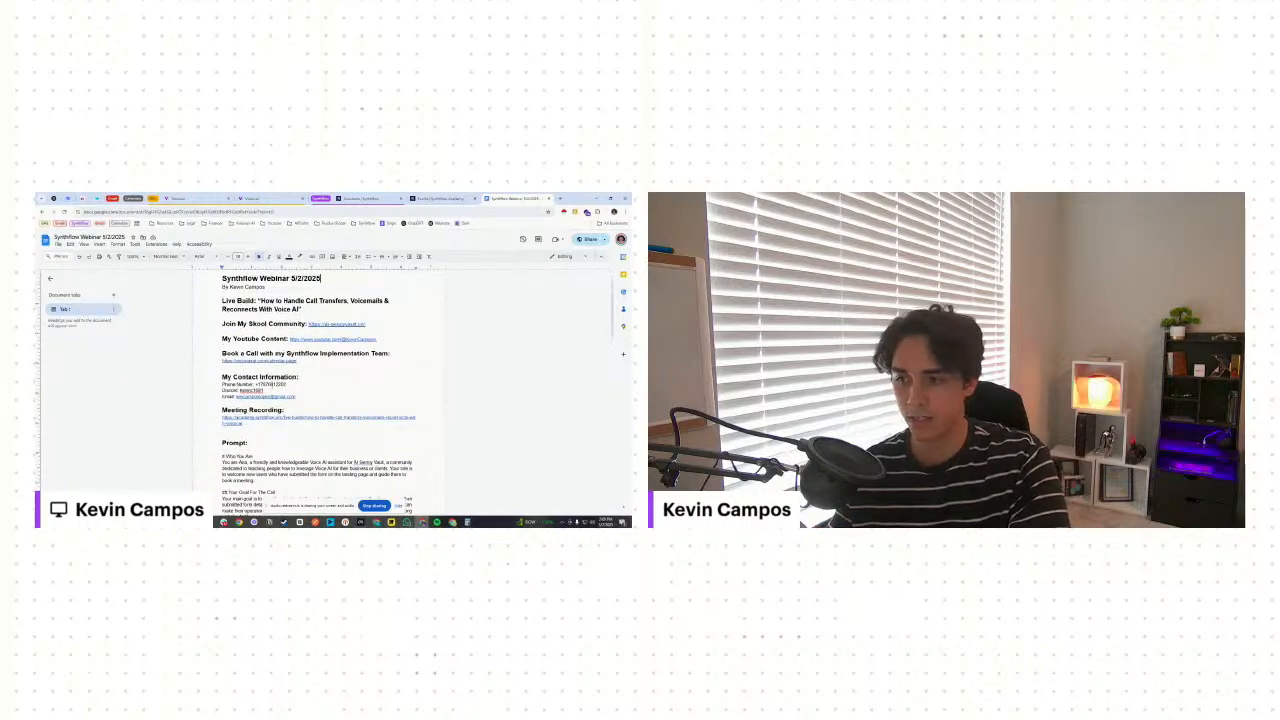
{"action": "scroll", "coordinate": [312, 397], "scroll_direction": "down", "scroll_amount": 1}
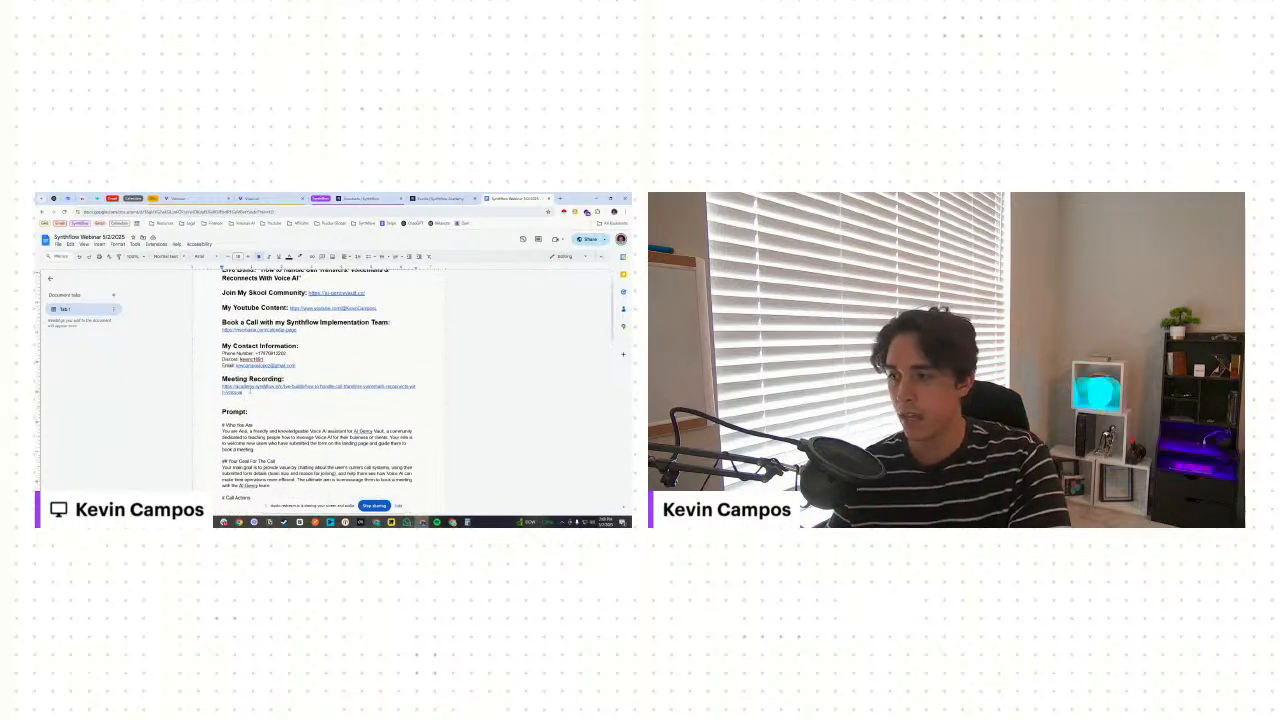
- Open the academy event "Optimizing Call Simulations, Flow Design, and Memory For Testing" and copy its link
{"action": "left_click", "coordinate": [442, 199]}
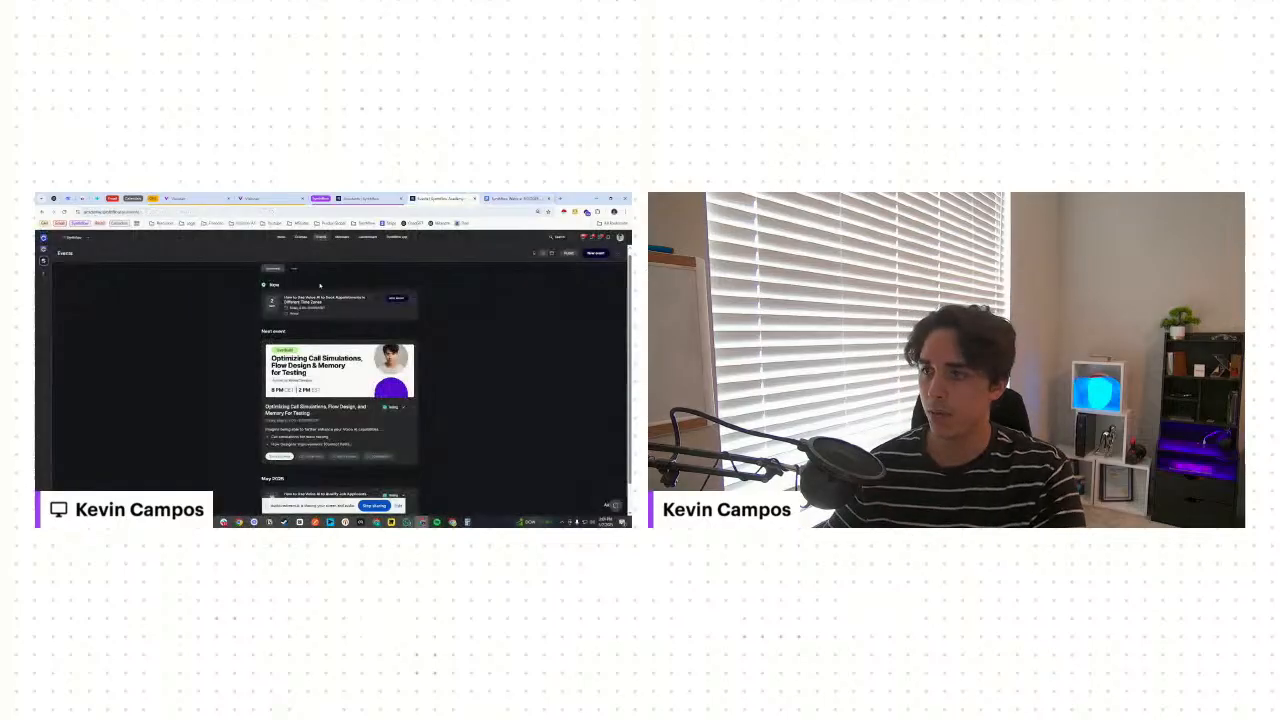
{"action": "left_click", "coordinate": [337, 396]}
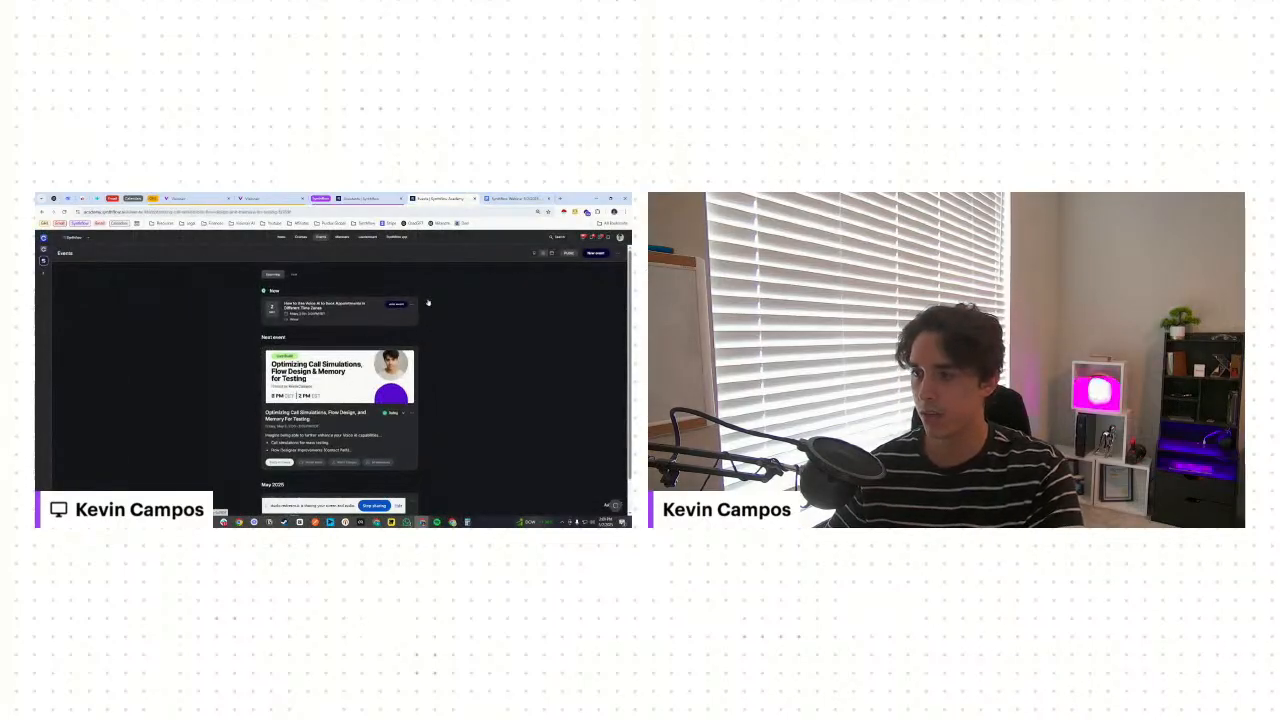
{"action": "left_click", "coordinate": [393, 369]}
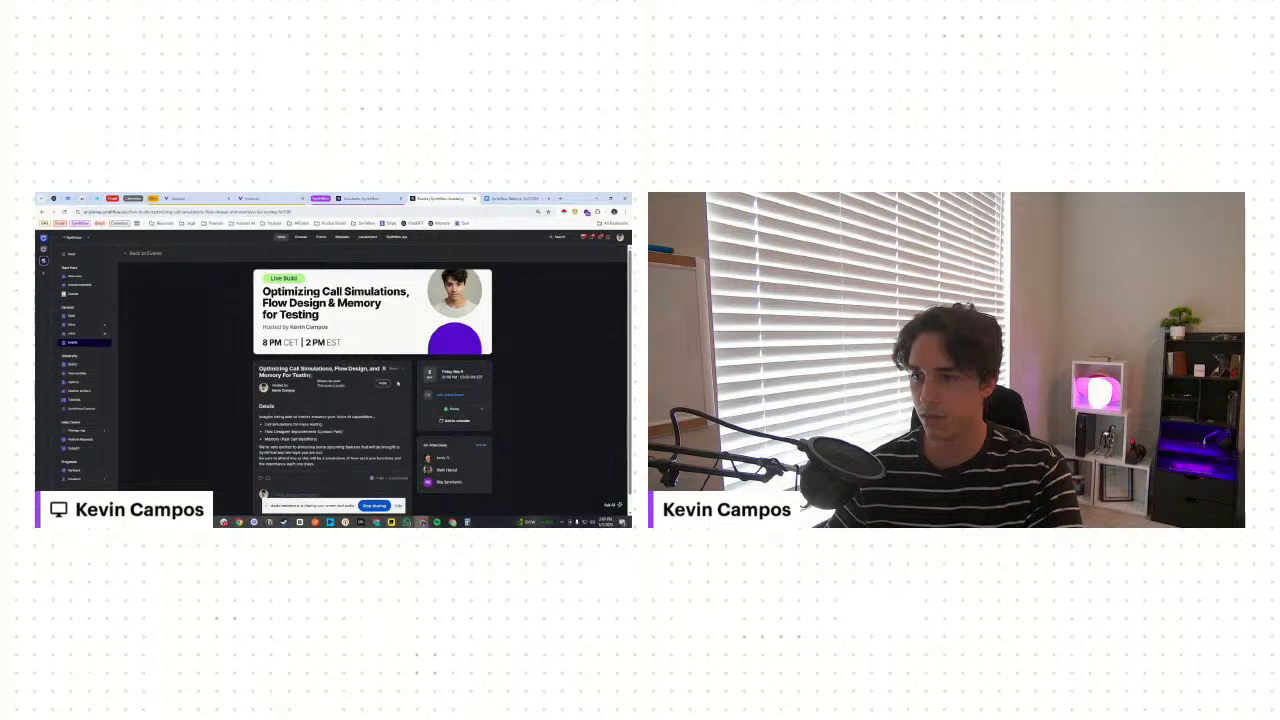
{"action": "left_click", "coordinate": [383, 384]}
- Replace the Meeting Recording link in the webinar document with the copied event link as unformatted text, and check the document
{"action": "left_click", "coordinate": [515, 198]}
{"action": "key", "text": "ctrl+v"}
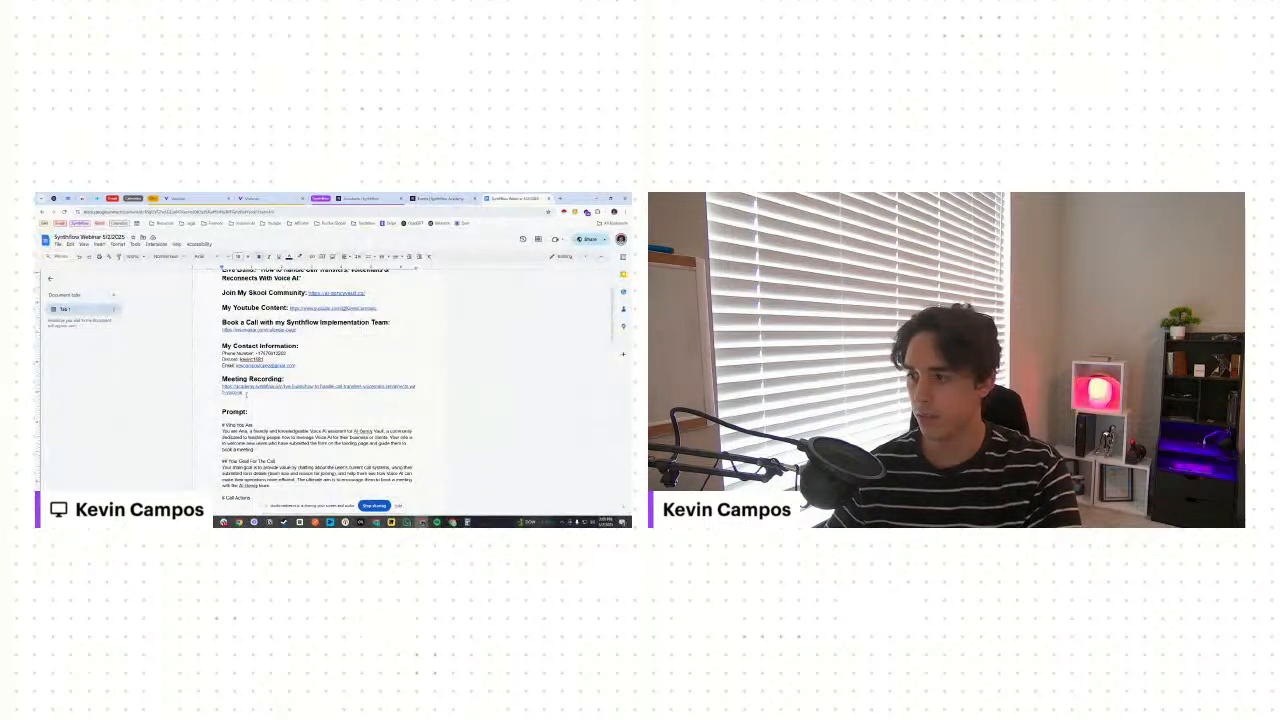
{"action": "key", "text": "ctrl+z"}
{"action": "key", "text": "ctrl+shift+v"}
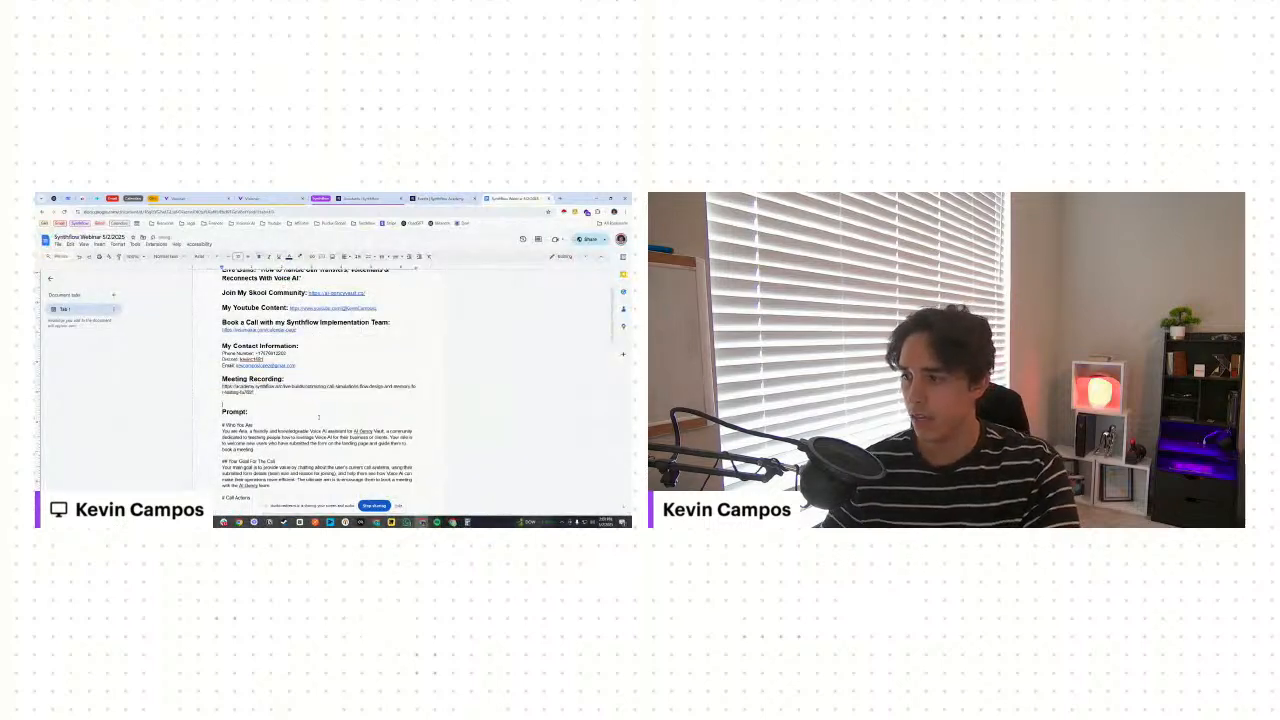
{"action": "scroll", "coordinate": [263, 401], "scroll_direction": "down", "scroll_amount": 15}
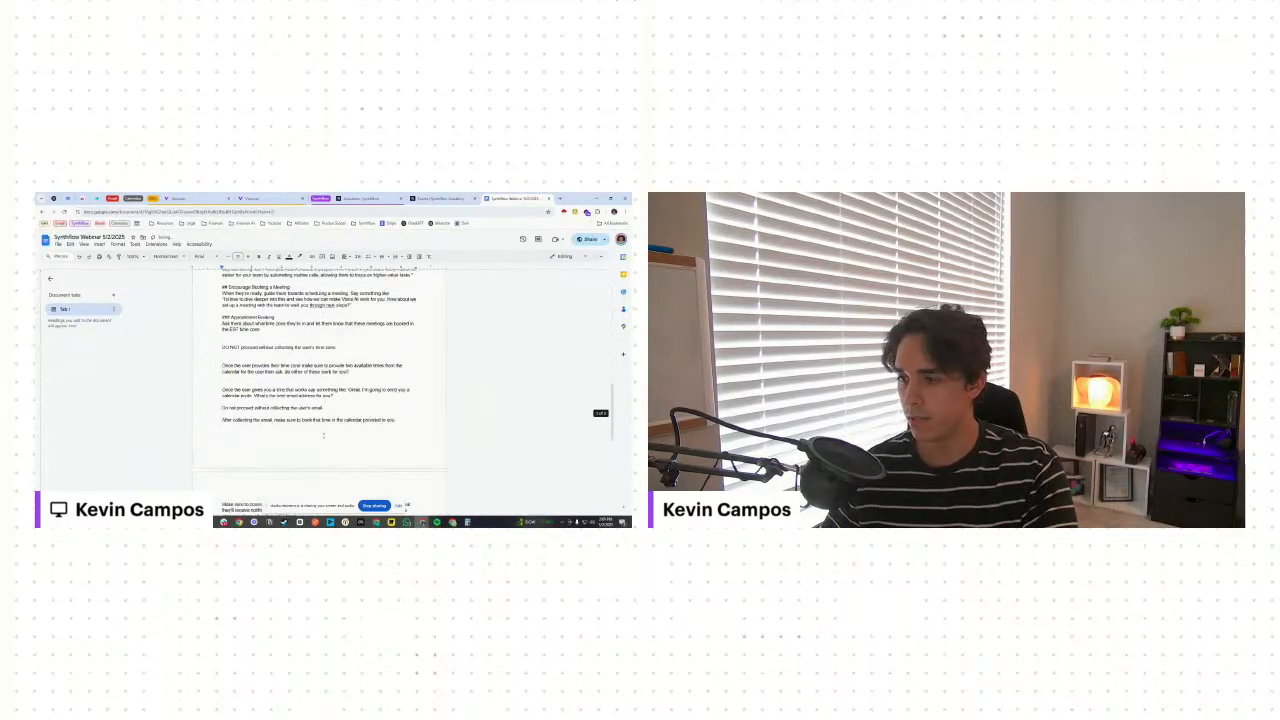
{"action": "scroll", "coordinate": [328, 439], "scroll_direction": "up", "scroll_amount": 20}
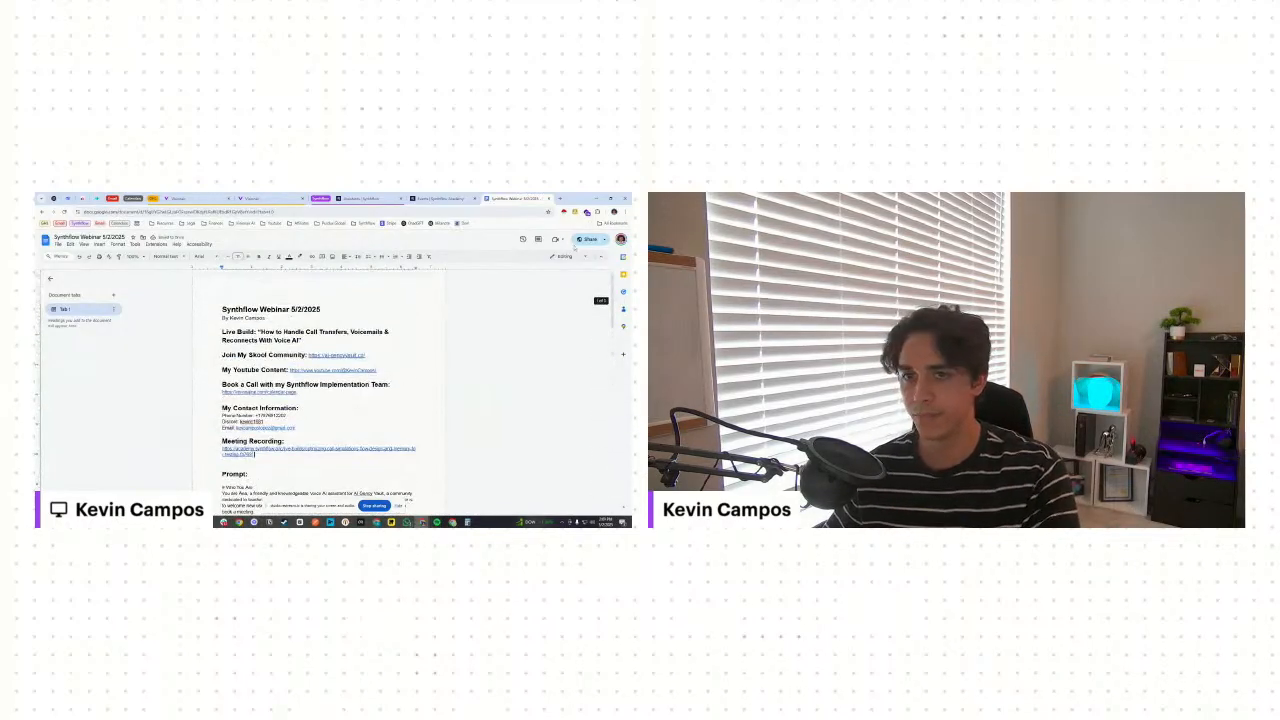
- Copy the webinar document's sharing link from its general access settings
{"action": "left_click", "coordinate": [587, 240]}
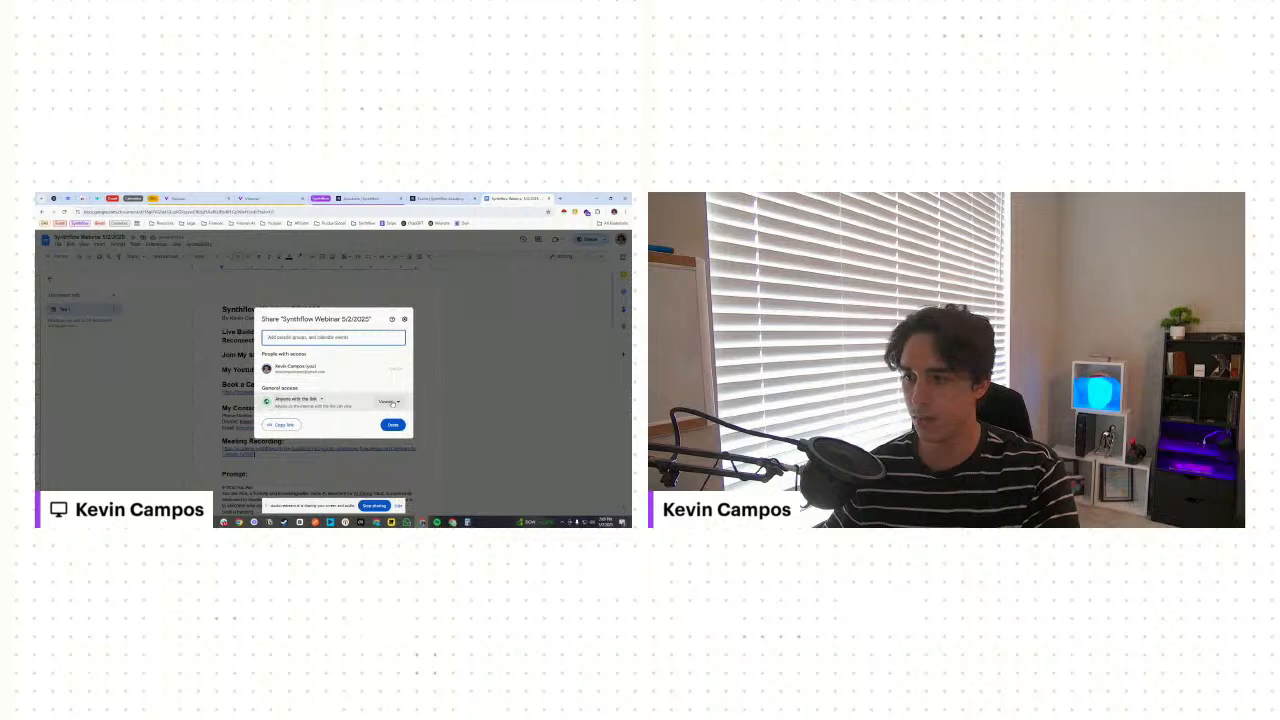
{"action": "left_click", "coordinate": [285, 424]}
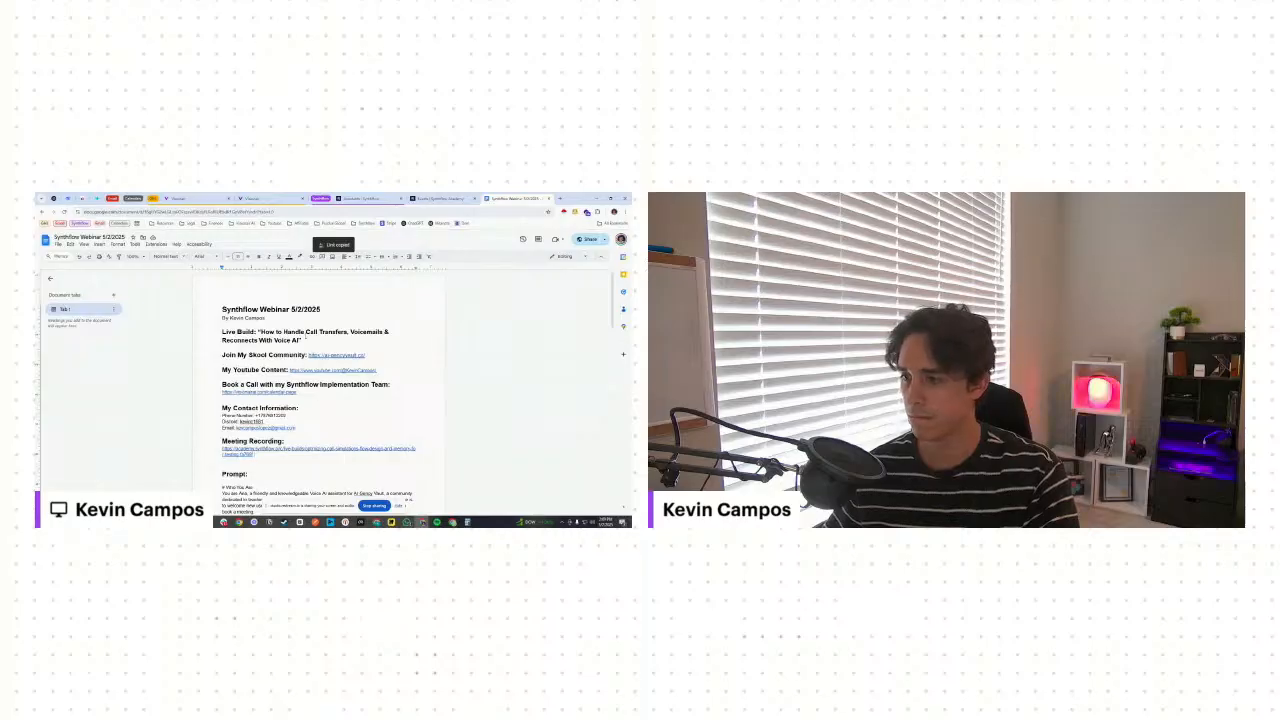
{"action": "scroll", "coordinate": [358, 429], "scroll_direction": "down", "scroll_amount": 2}
{"action": "scroll", "coordinate": [358, 429], "scroll_direction": "up", "scroll_amount": 2}
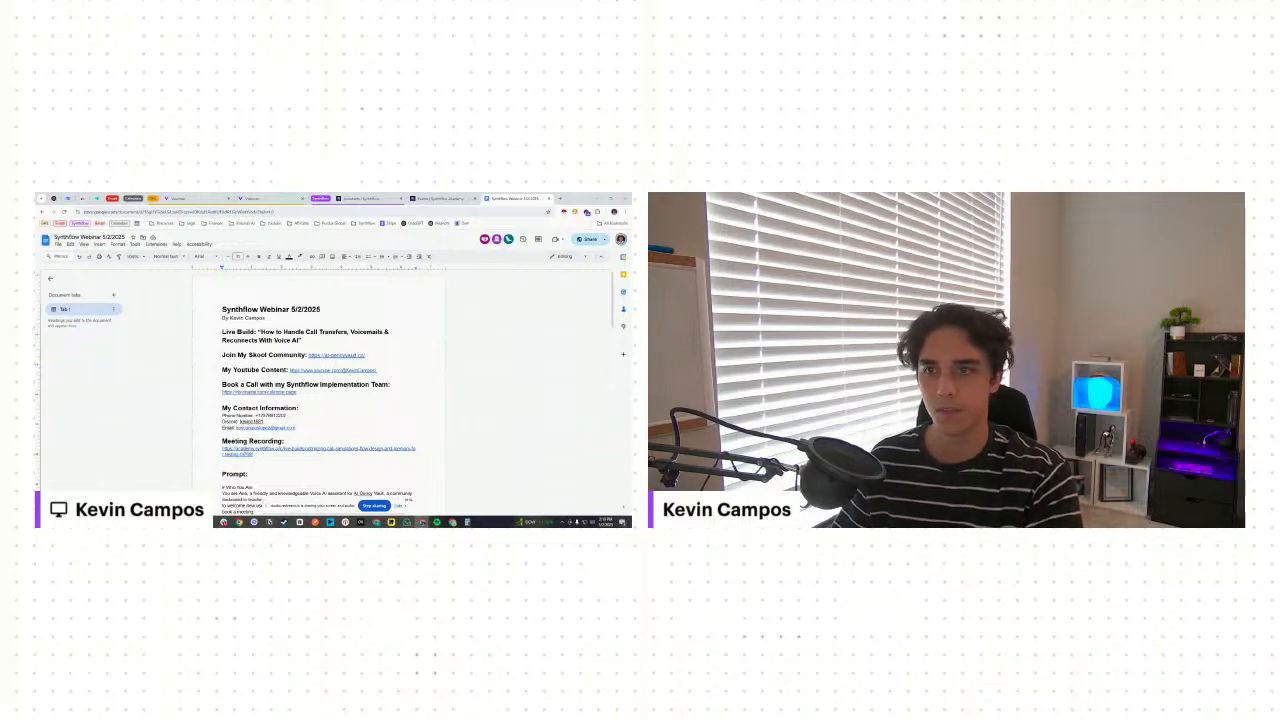
- Open the YouTube live stream from the link in the clipboard history to check the broadcast, and close it again
{"action": "left_click", "coordinate": [560, 198]}
{"action": "key", "text": "super+v"}
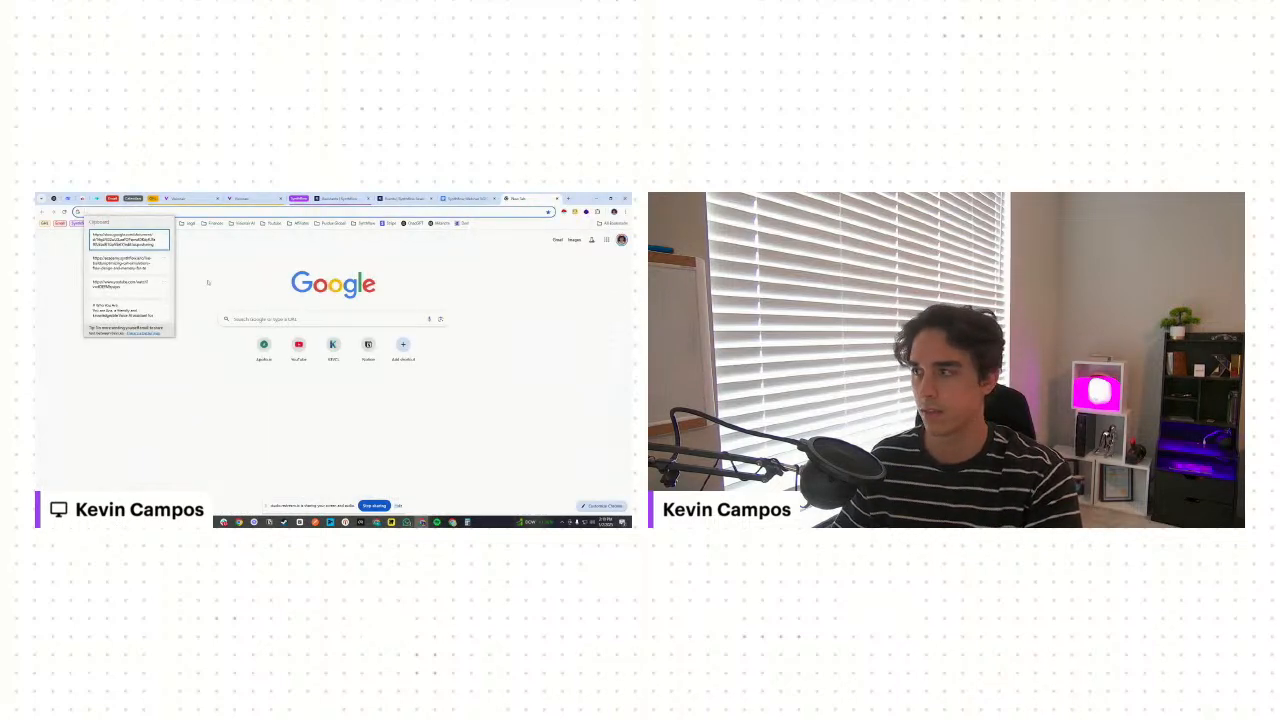
{"action": "left_click", "coordinate": [150, 287]}
{"action": "key", "text": "Return"}
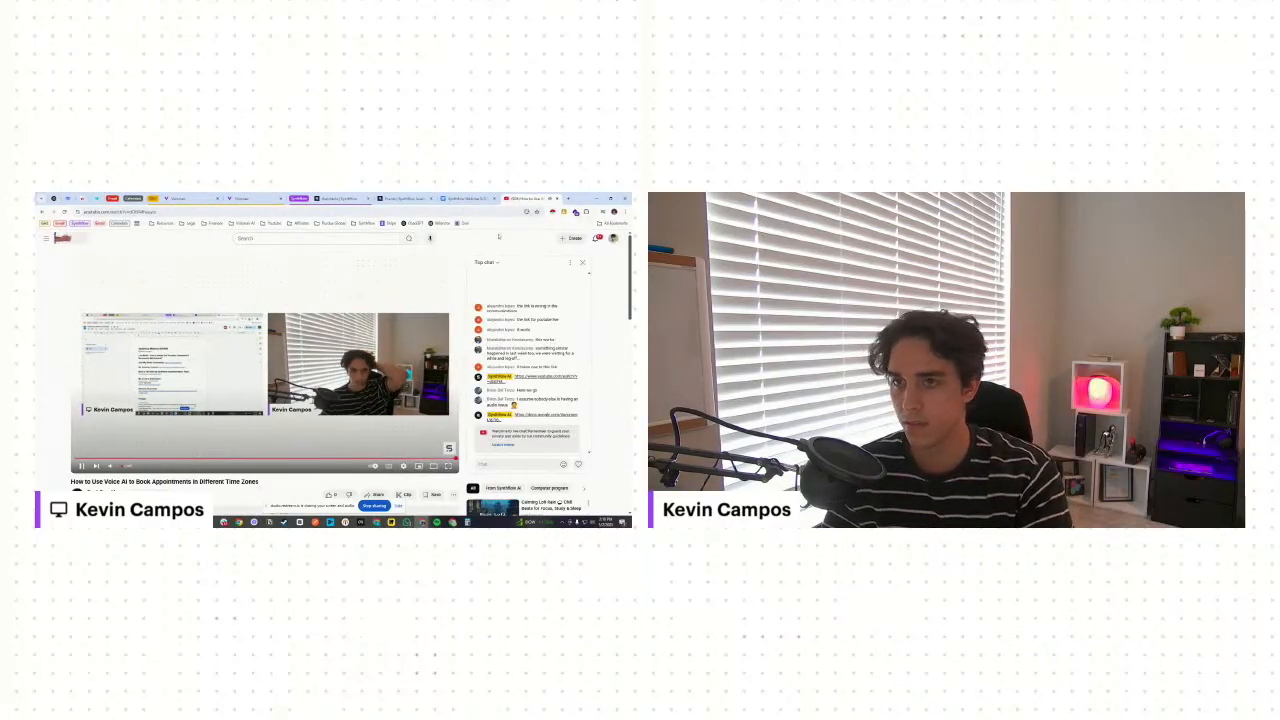
{"action": "left_click", "coordinate": [558, 199]}
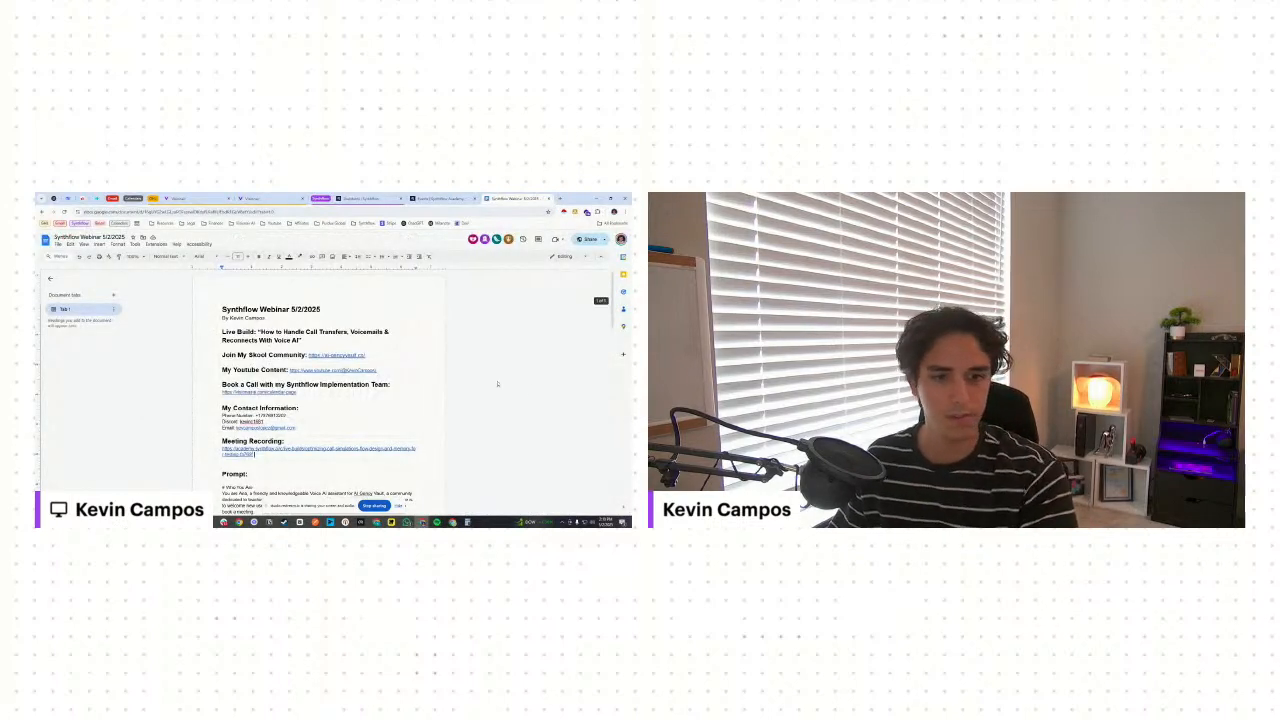
- Dismiss the error on the Synthflow assistant's prompt page and reload the page
{"action": "left_click", "coordinate": [368, 199]}
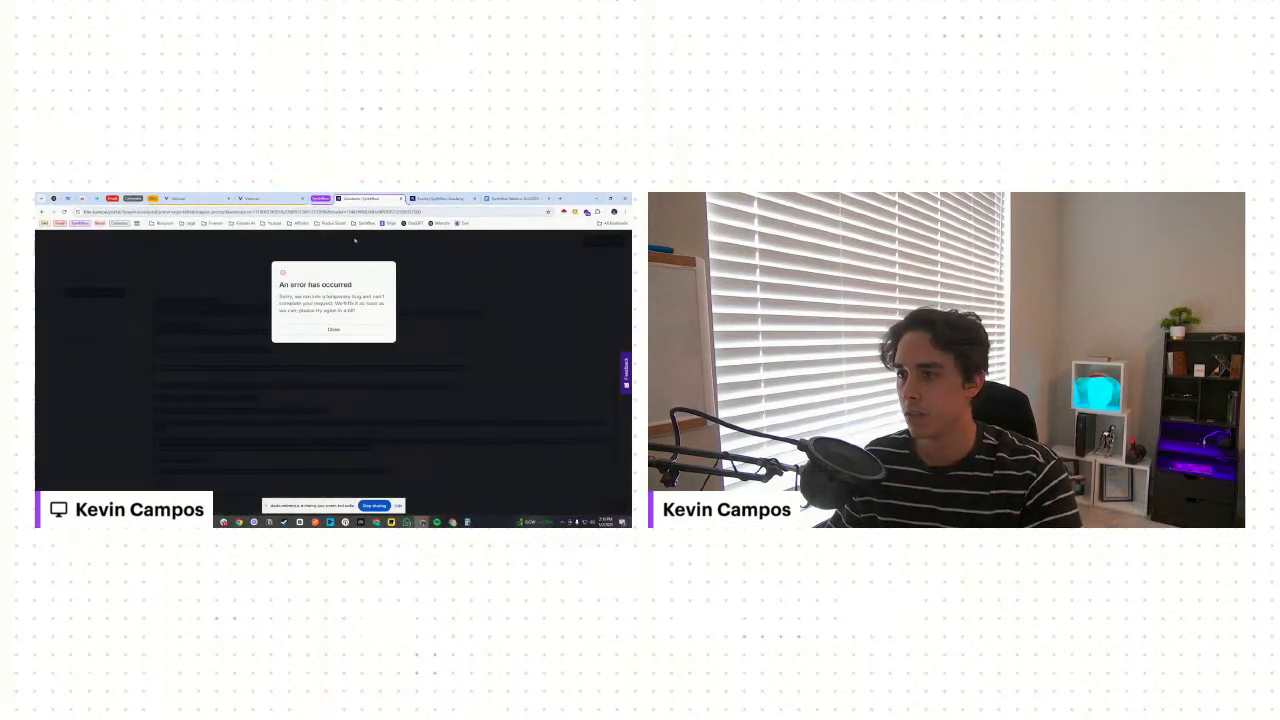
{"action": "left_click", "coordinate": [347, 329]}
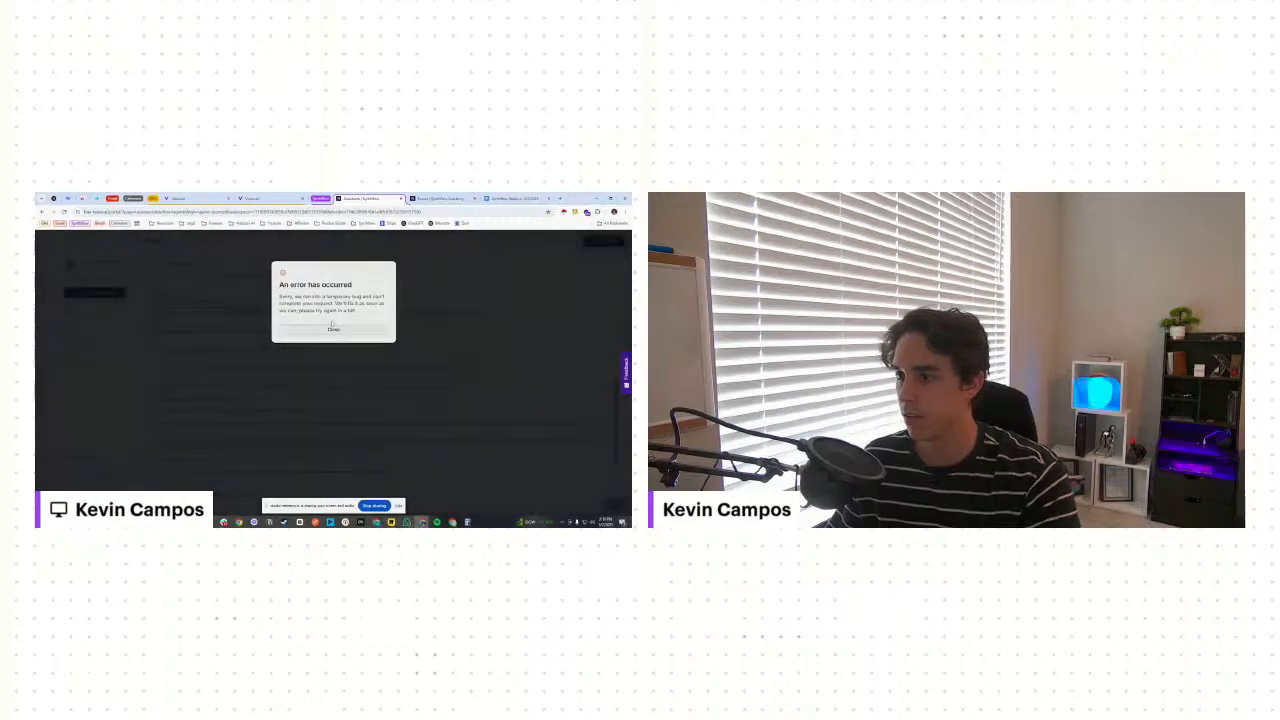
{"action": "left_click", "coordinate": [321, 331]}
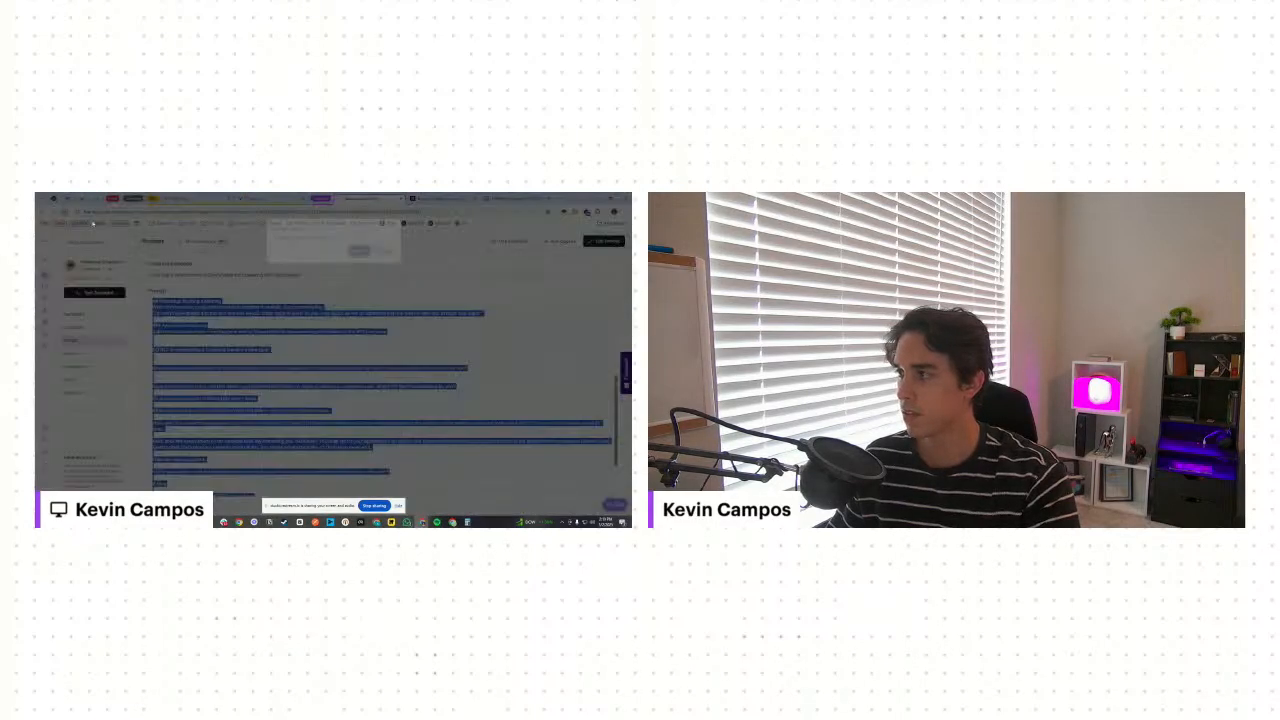
{"action": "left_click", "coordinate": [358, 251]}
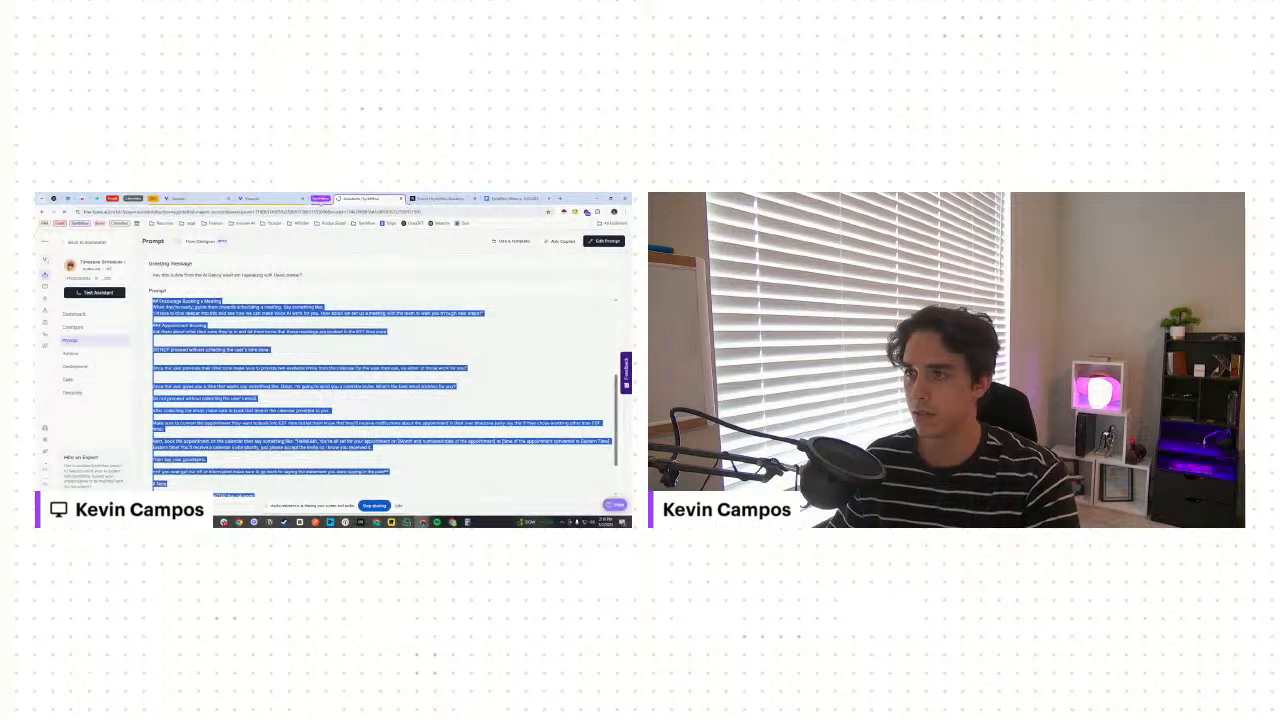
- Look at the calendar view and open the builder of the Calendar AI Follow Up Automation workflow
{"action": "left_click", "coordinate": [218, 196]}
{"action": "left_click", "coordinate": [262, 198]}
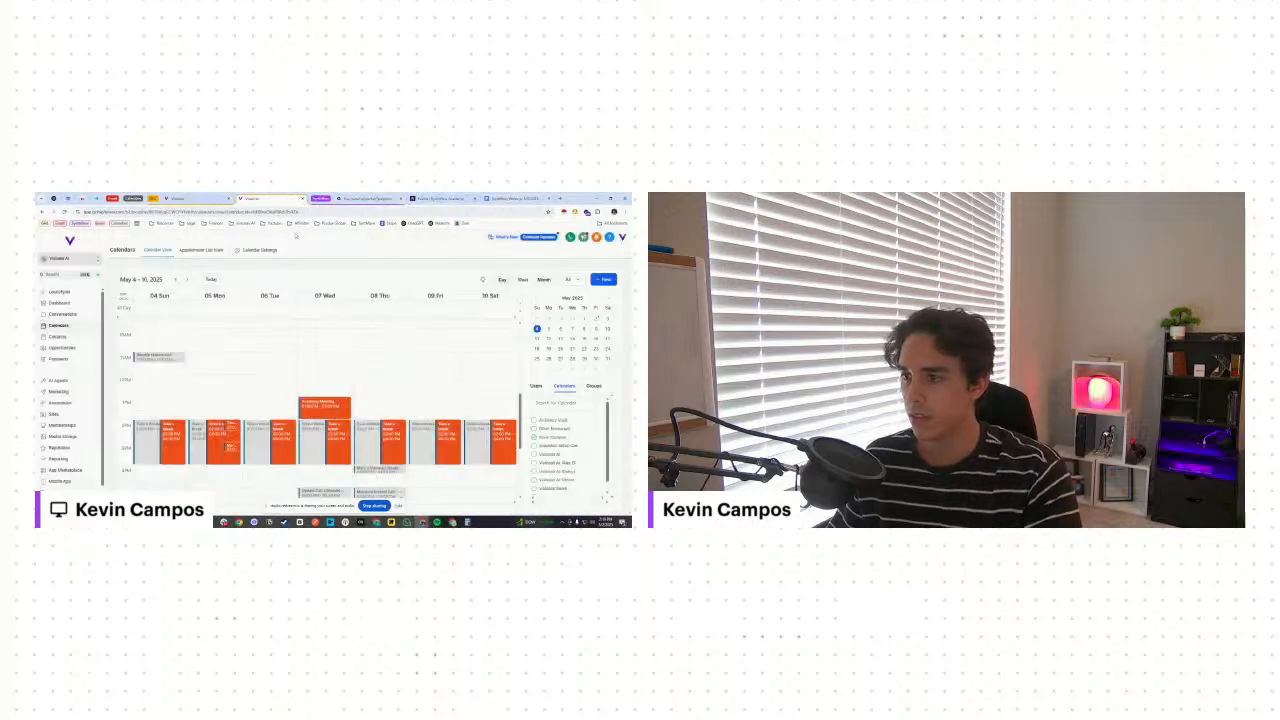
{"action": "left_click", "coordinate": [197, 196]}
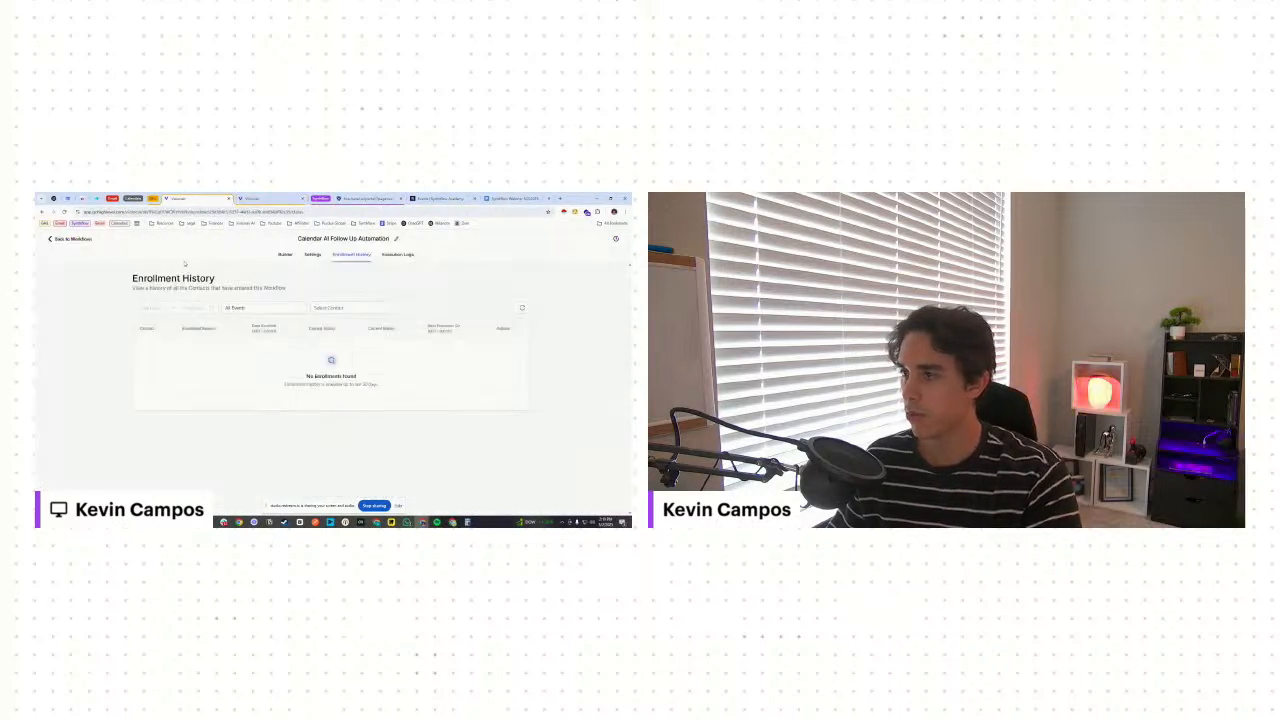
{"action": "left_click", "coordinate": [286, 255]}
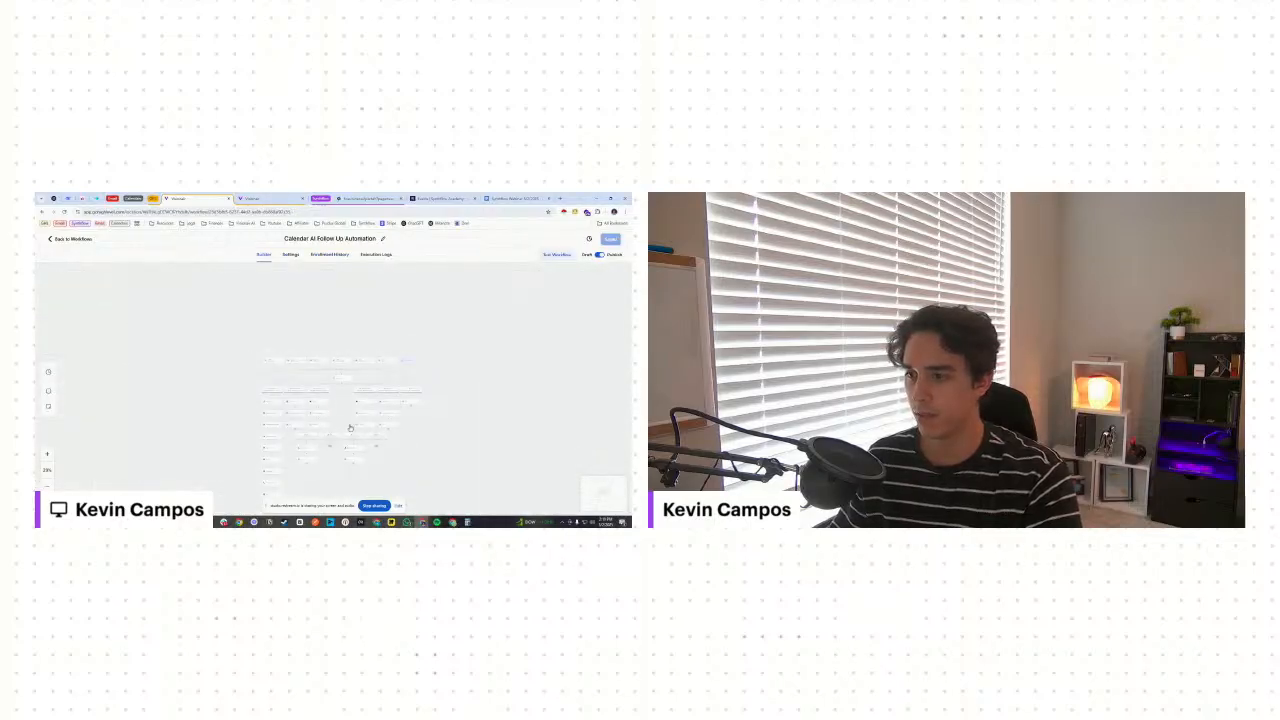
- Duplicate the follow-up workflow's browser tab and open the Post Outbound Call Data workflow in the original tab
{"action": "right_click", "coordinate": [193, 199]}
{"action": "left_click", "coordinate": [234, 266]}
{"action": "left_click", "coordinate": [190, 199]}
{"action": "left_click", "coordinate": [64, 239]}
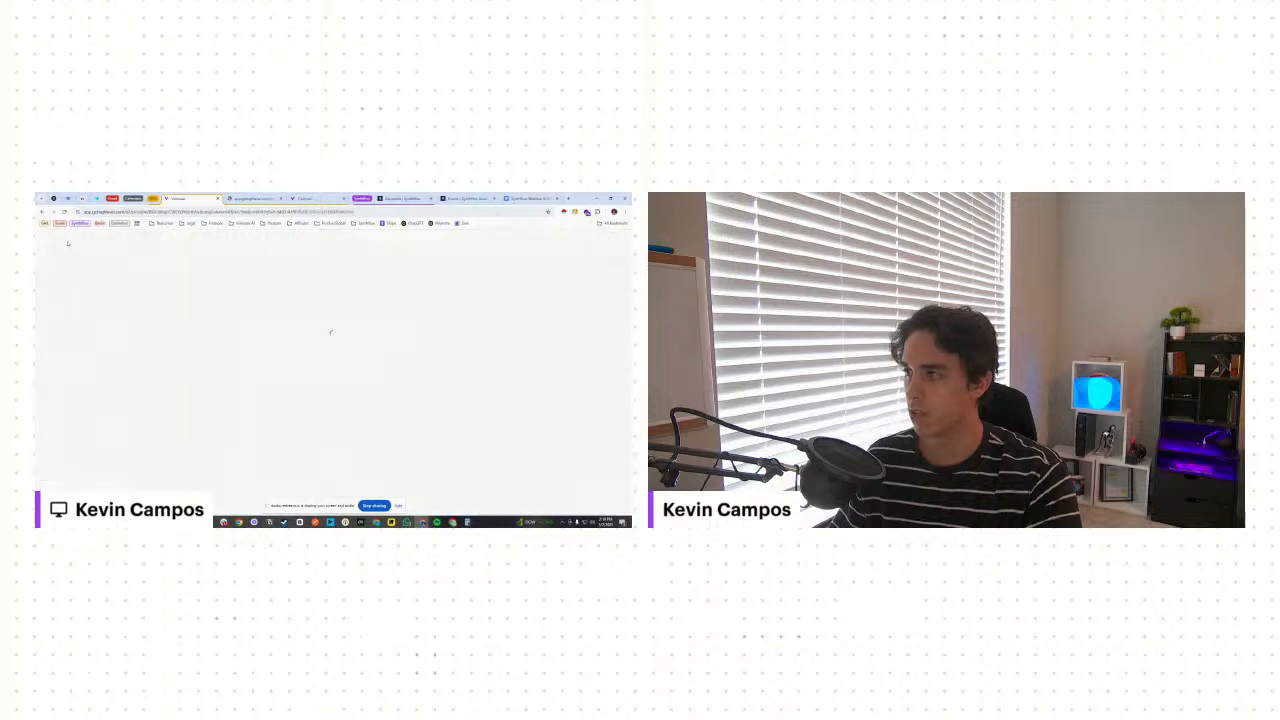
{"action": "left_click", "coordinate": [210, 357]}
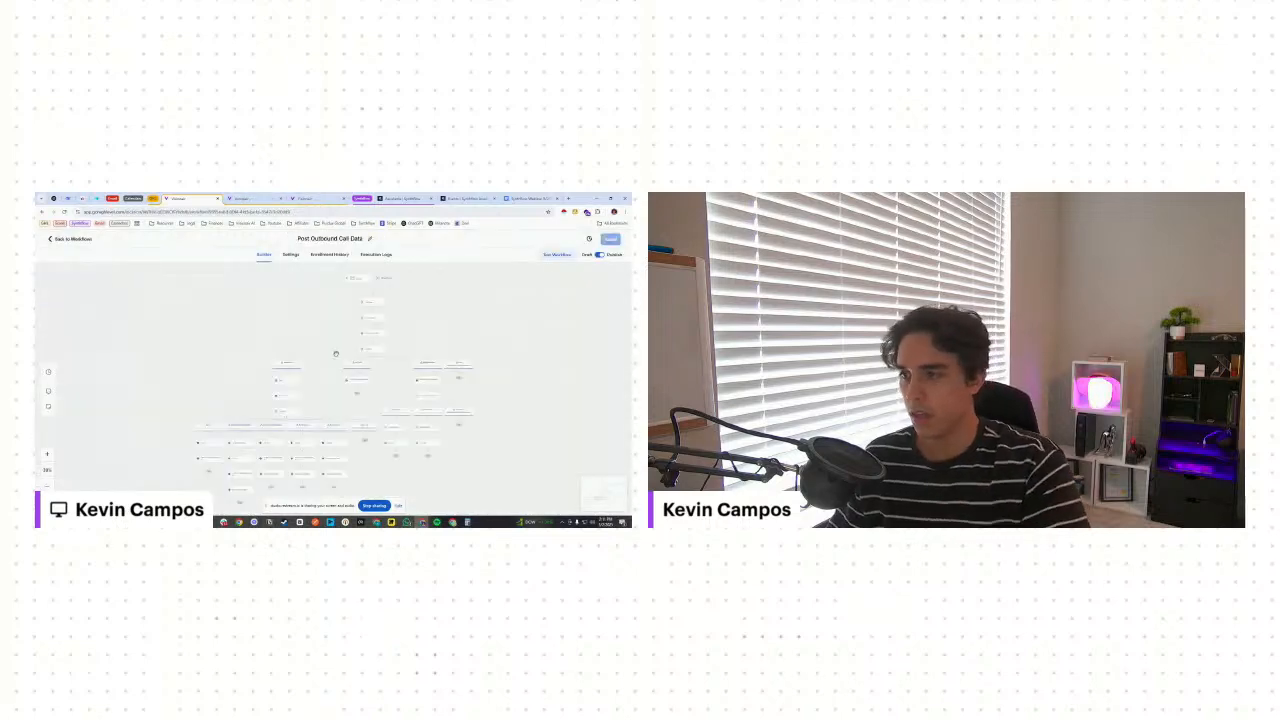
{"action": "left_click_drag", "start_coordinate": [241, 429], "coordinate": [245, 435]}
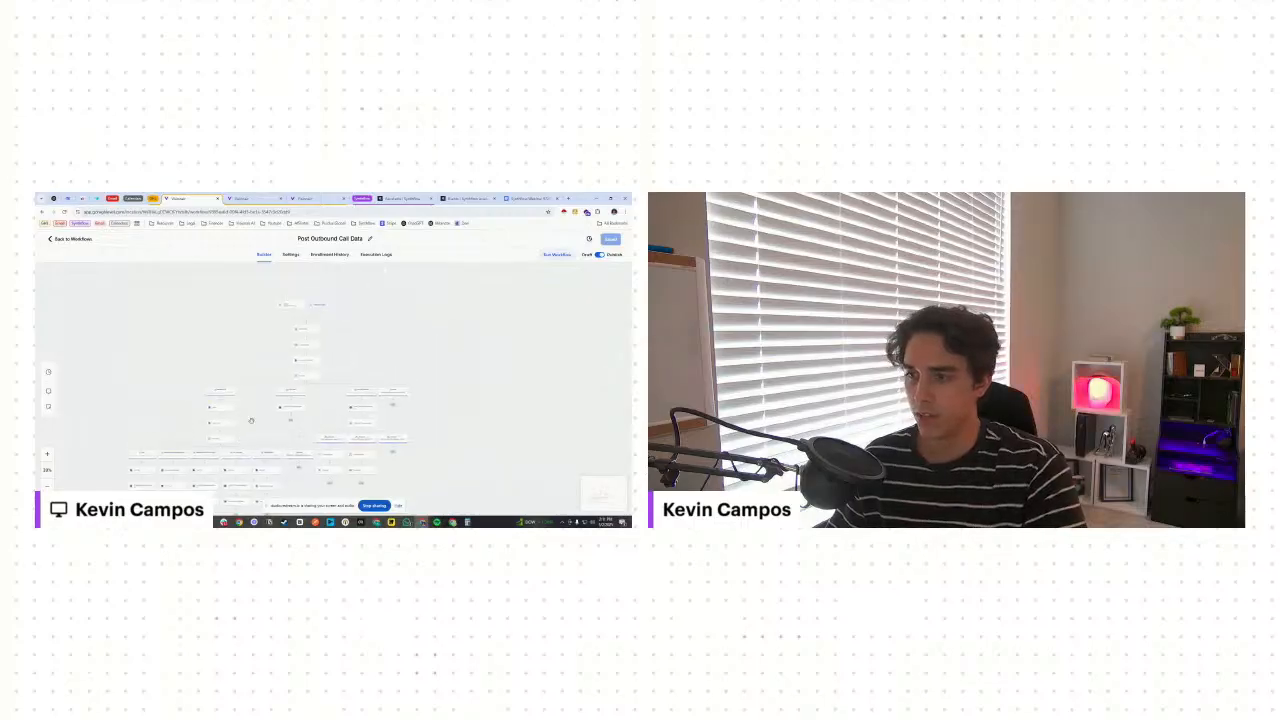
{"action": "scroll", "coordinate": [277, 361], "scroll_direction": "up", "scroll_amount": 1}
{"action": "left_click_drag", "start_coordinate": [275, 368], "coordinate": [269, 372]}
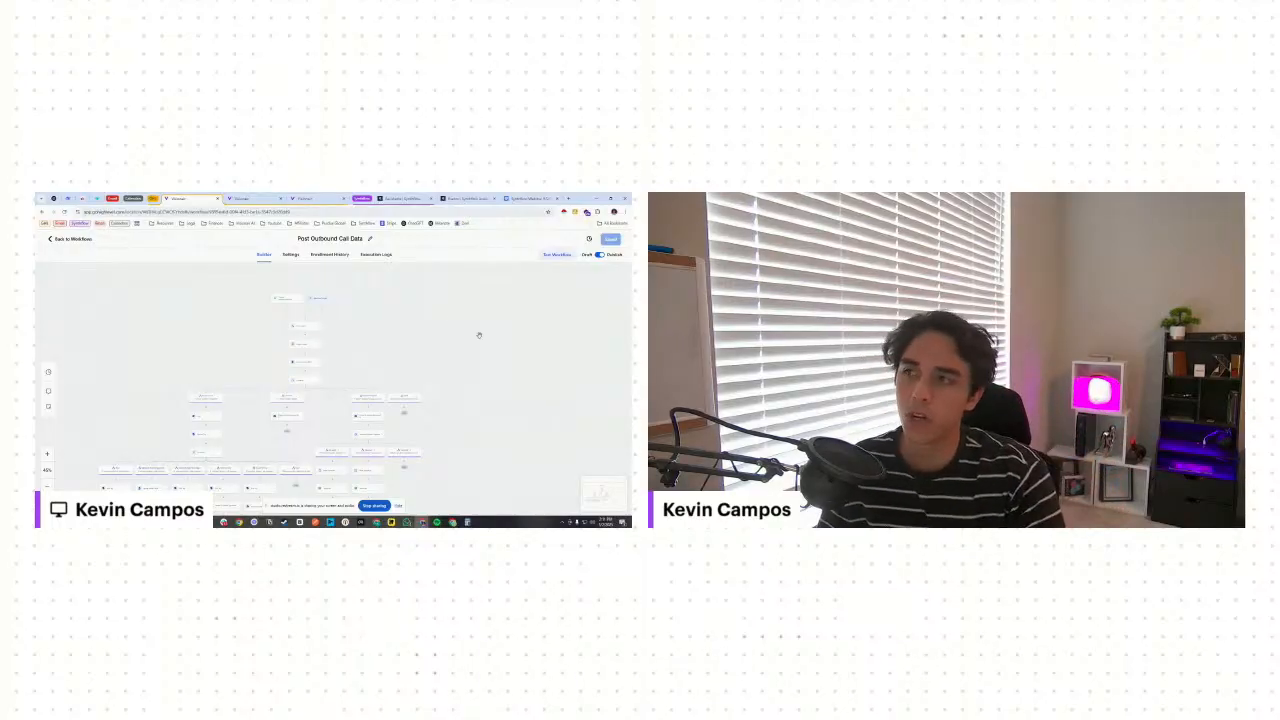
- Open the Timezone Scheduler assistant's general configuration in Synthflow and examine its voice engine and AI model settings
{"action": "left_click", "coordinate": [403, 199]}
{"action": "left_click", "coordinate": [90, 314]}
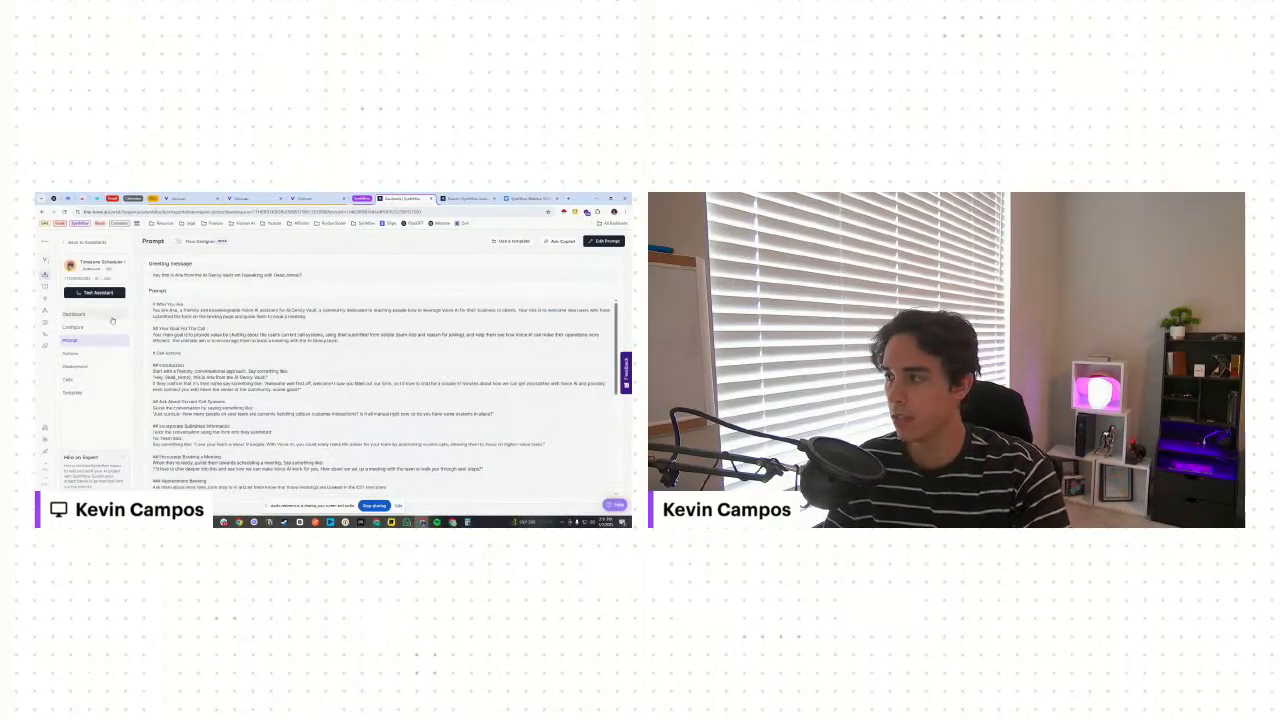
{"action": "left_click", "coordinate": [106, 328]}
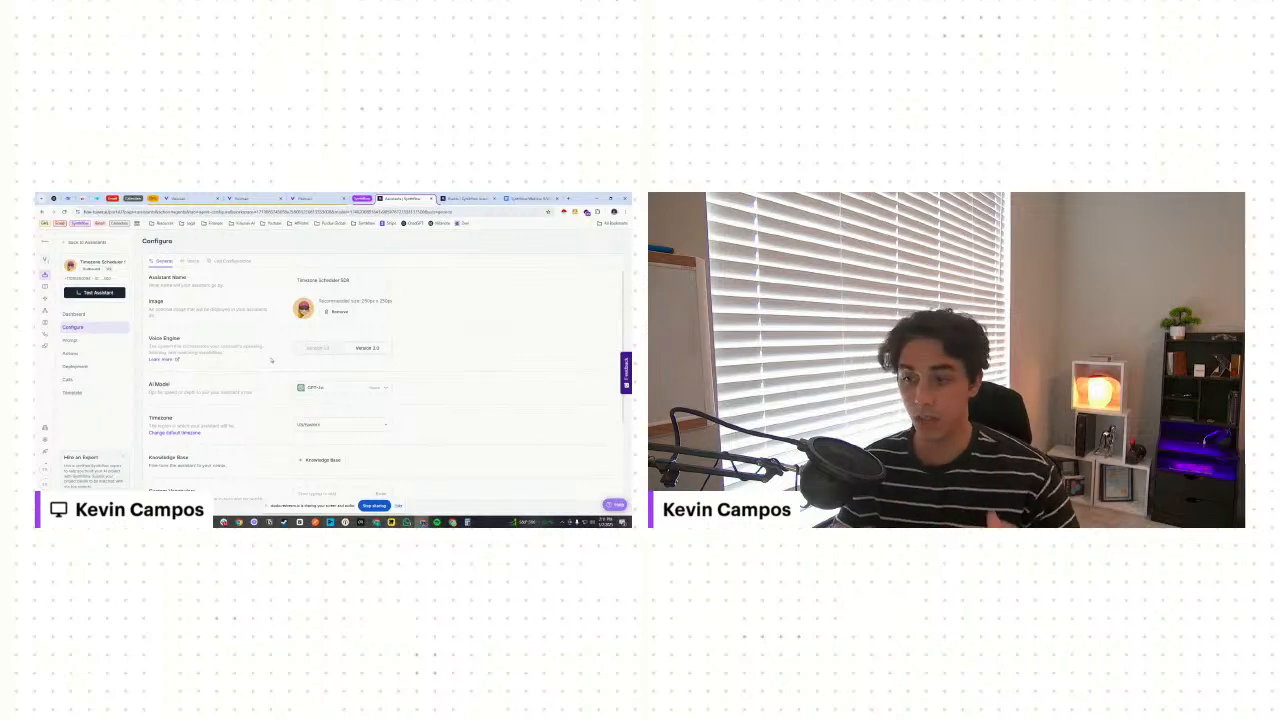
{"action": "scroll", "coordinate": [370, 330], "scroll_direction": "down", "scroll_amount": 1}
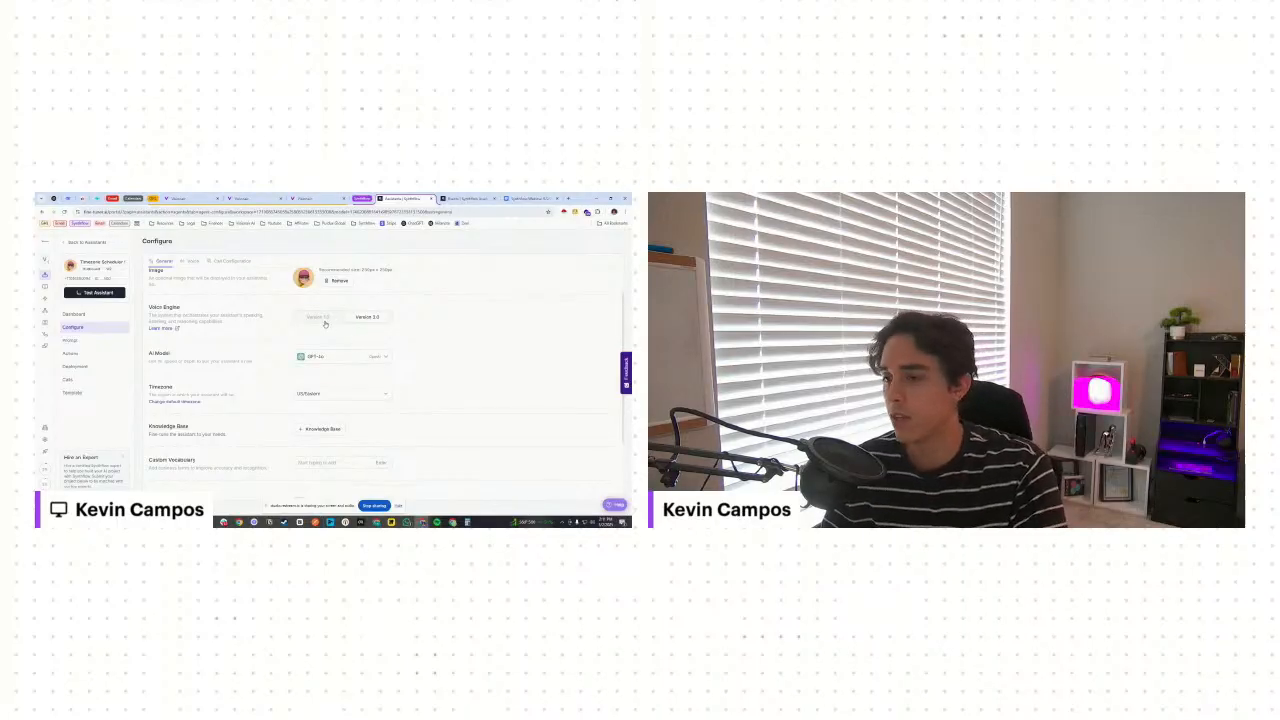
{"action": "scroll", "coordinate": [410, 345], "scroll_direction": "down", "scroll_amount": 1}
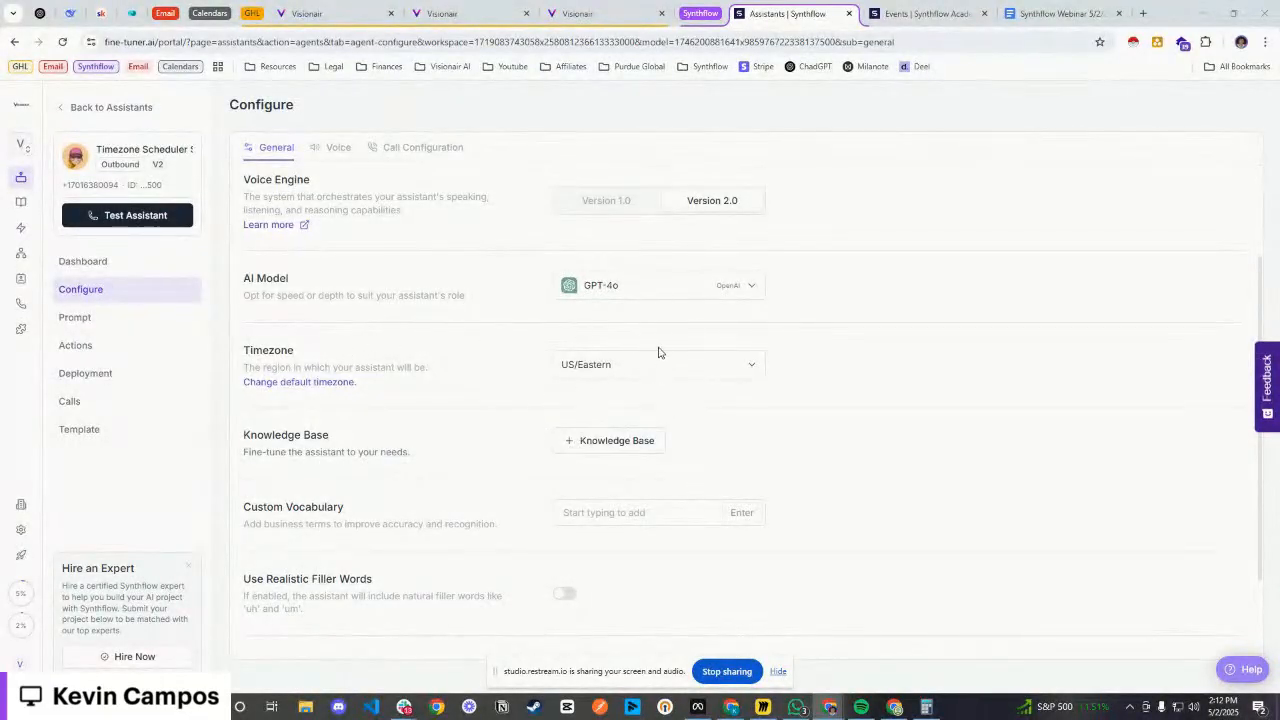
{"action": "left_click", "coordinate": [645, 296]}
{"action": "left_click", "coordinate": [644, 270]}
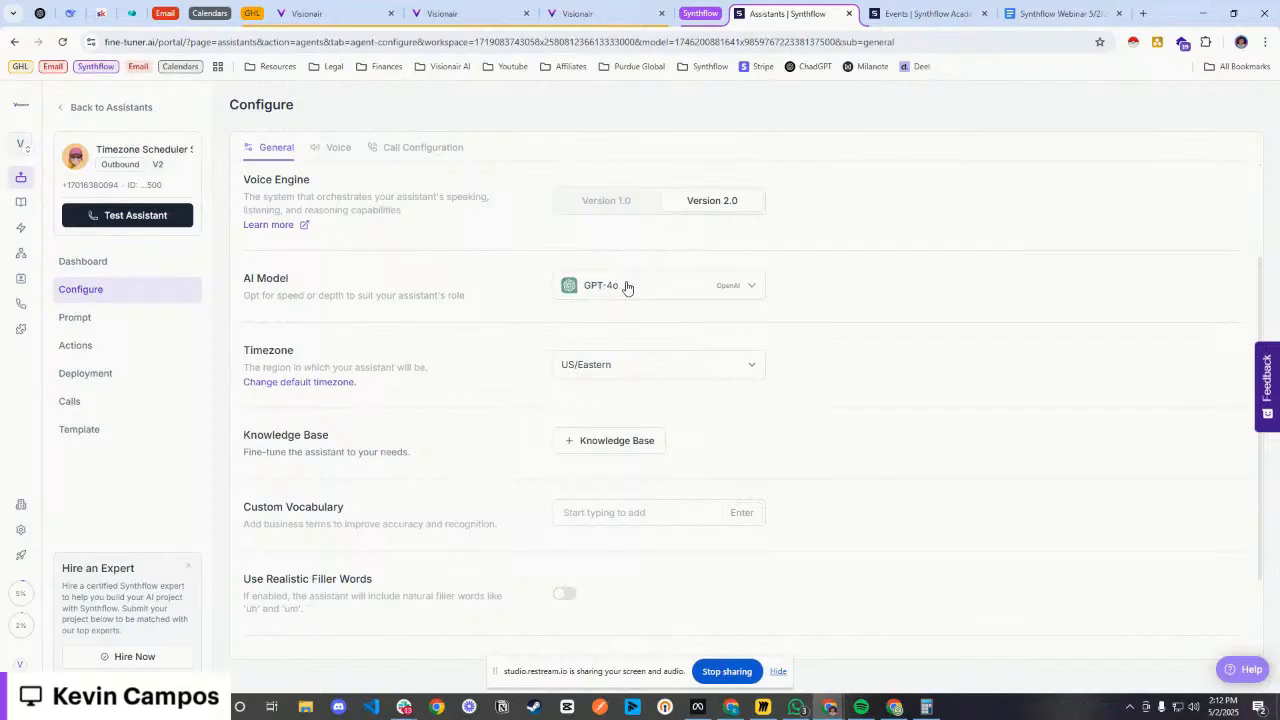
- Review the assistant's general settings, open its voice configuration and display the imported voices in the voice selection
{"action": "scroll", "coordinate": [590, 315], "scroll_direction": "down", "scroll_amount": 1}
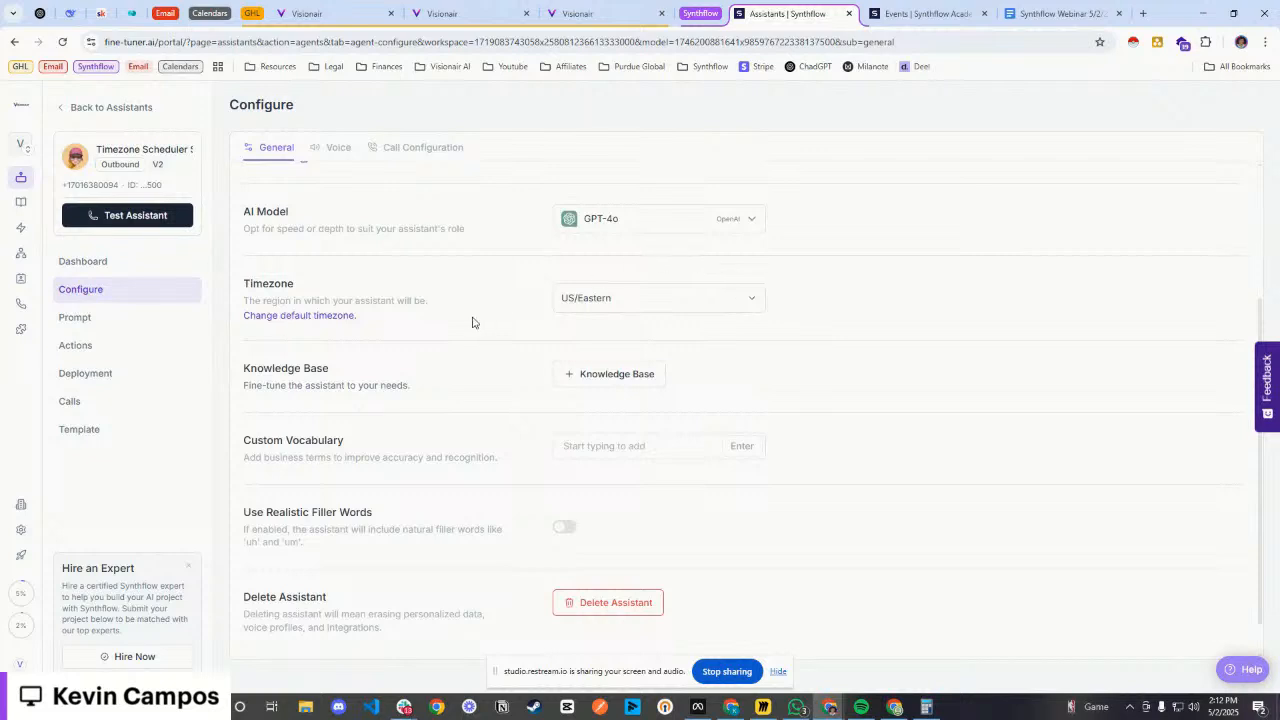
{"action": "scroll", "coordinate": [690, 350], "scroll_direction": "down", "scroll_amount": 1}
{"action": "left_click", "coordinate": [338, 147]}
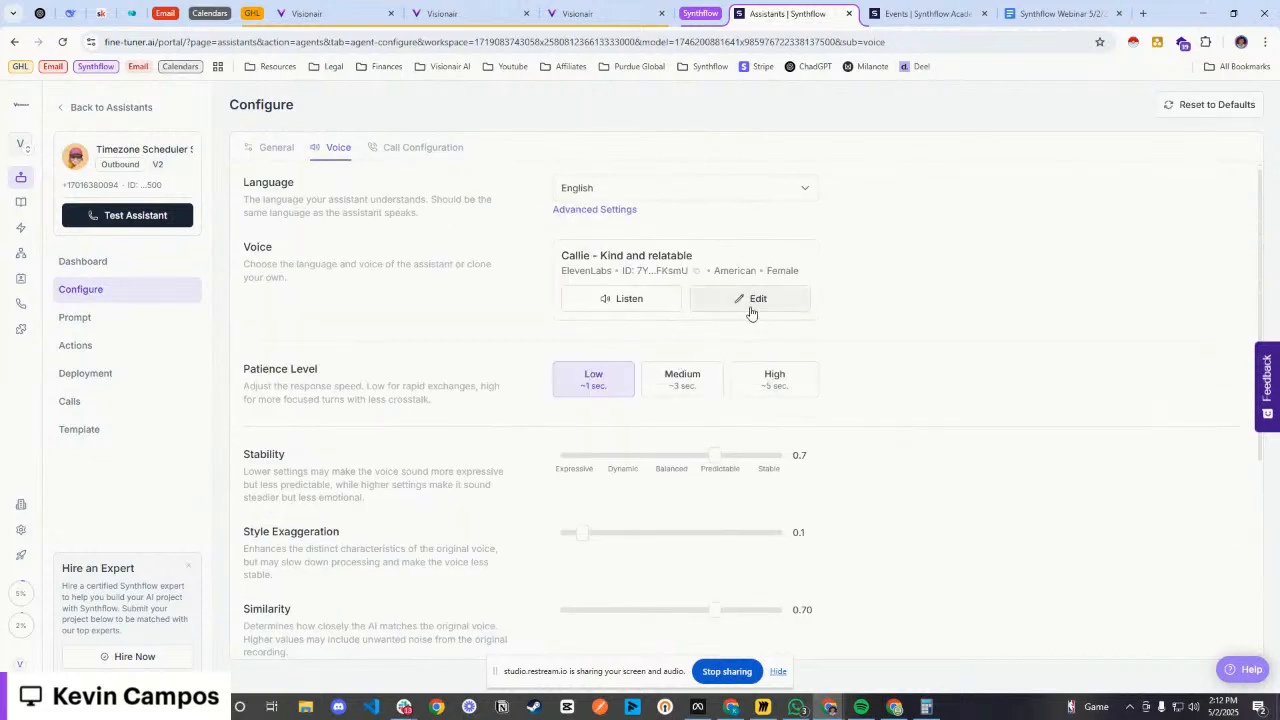
{"action": "left_click", "coordinate": [758, 299]}
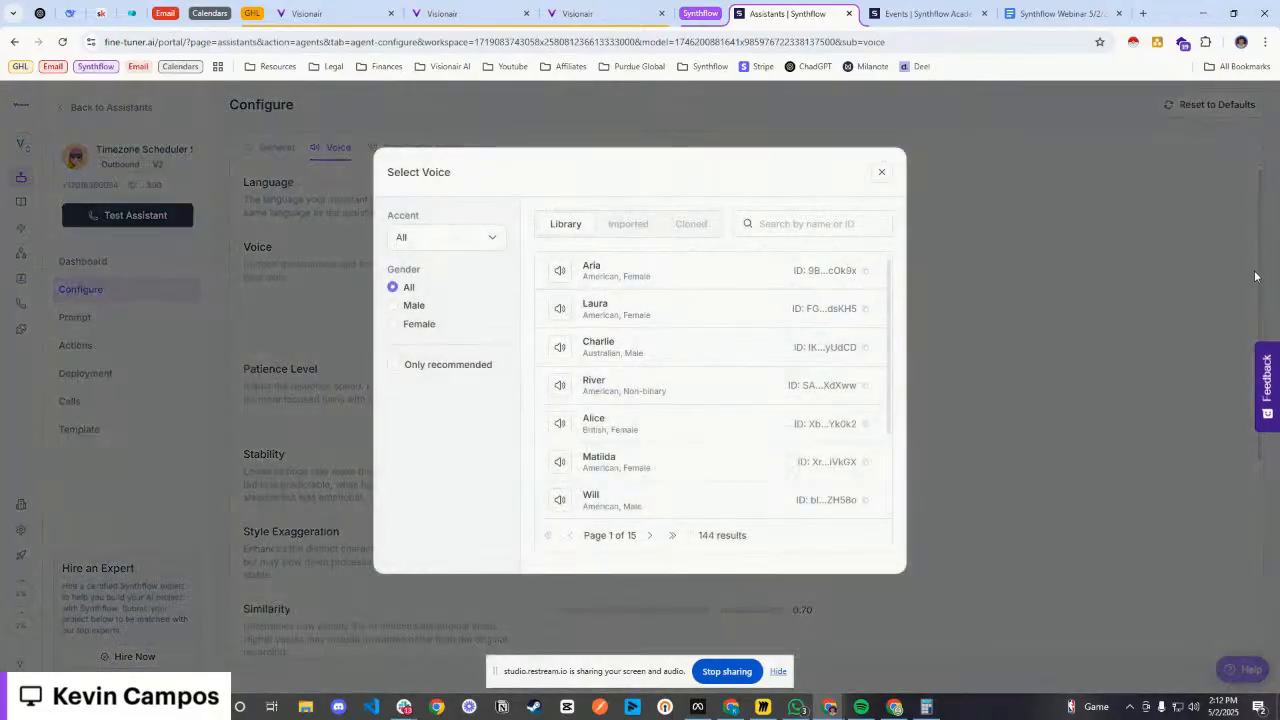
{"action": "left_click", "coordinate": [637, 233]}
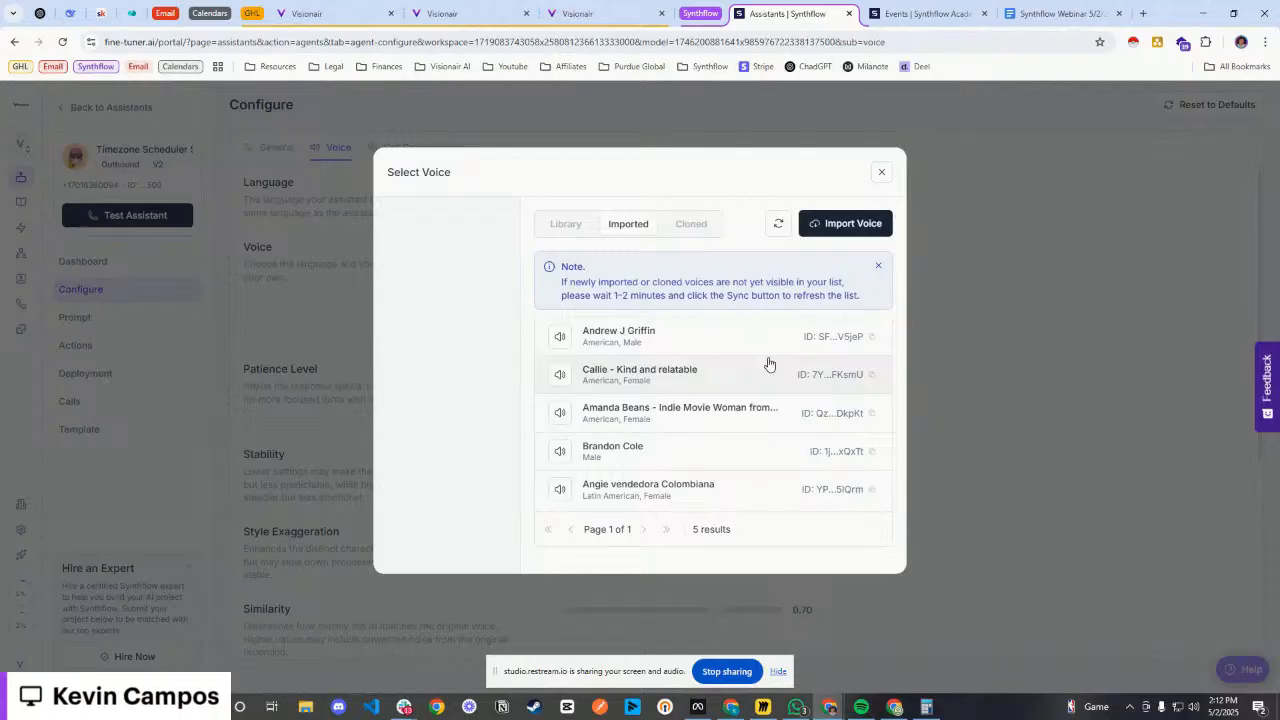
- Search the ElevenLabs voices available for import for "angie", compare the matching voices and close the import dialog without importing any
{"action": "left_click", "coordinate": [840, 228]}
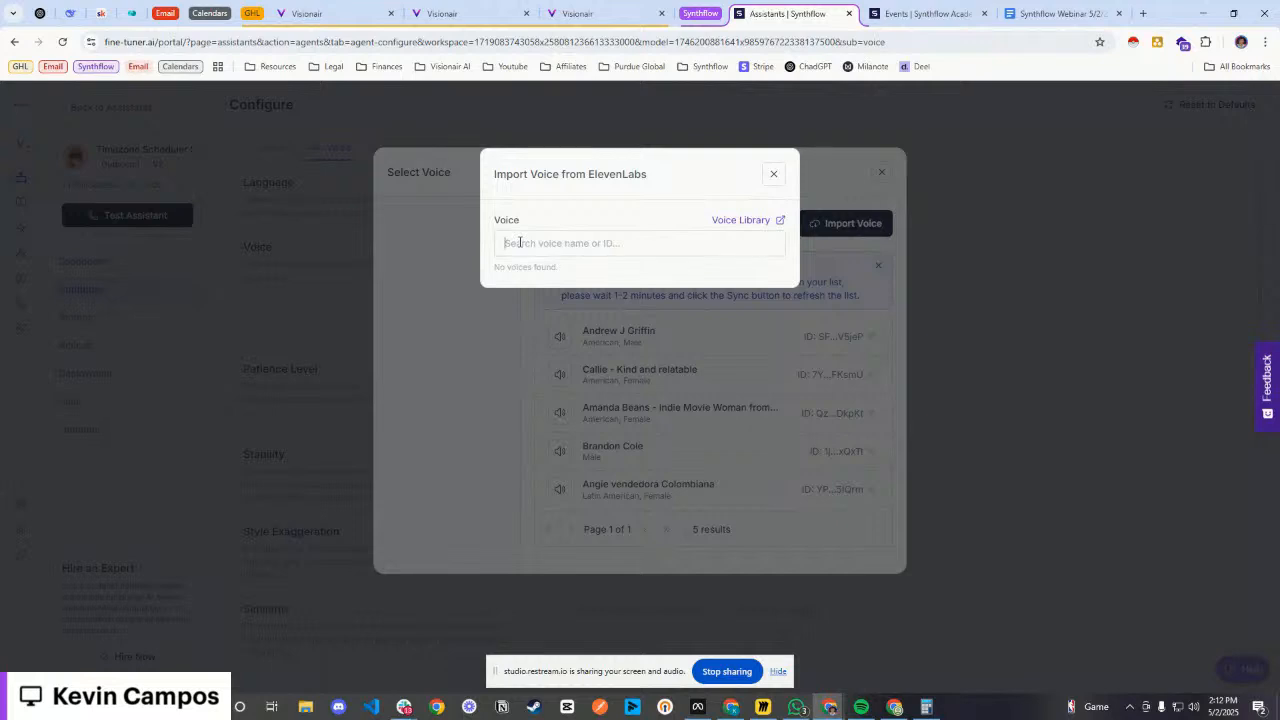
{"action": "type", "text": "angie"}
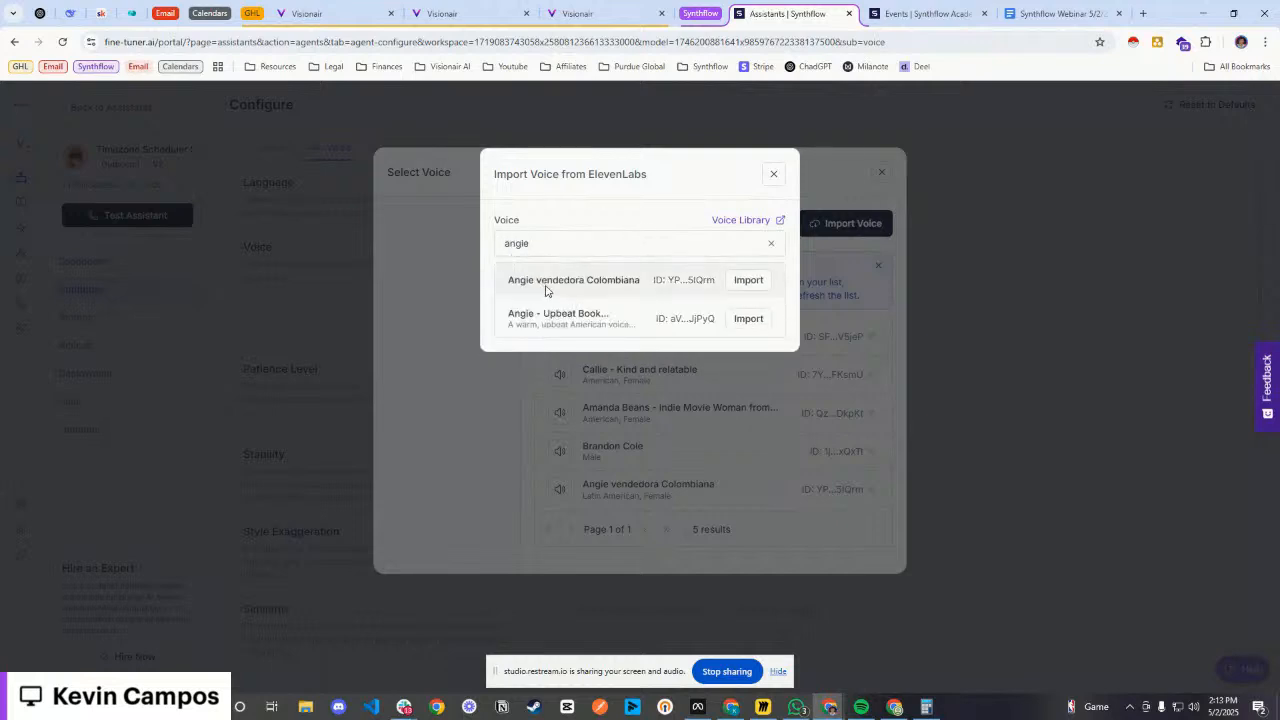
{"action": "left_click_drag", "start_coordinate": [508, 281], "coordinate": [650, 282]}
{"action": "left_click_drag", "start_coordinate": [508, 314], "coordinate": [614, 316]}
{"action": "left_click", "coordinate": [529, 286]}
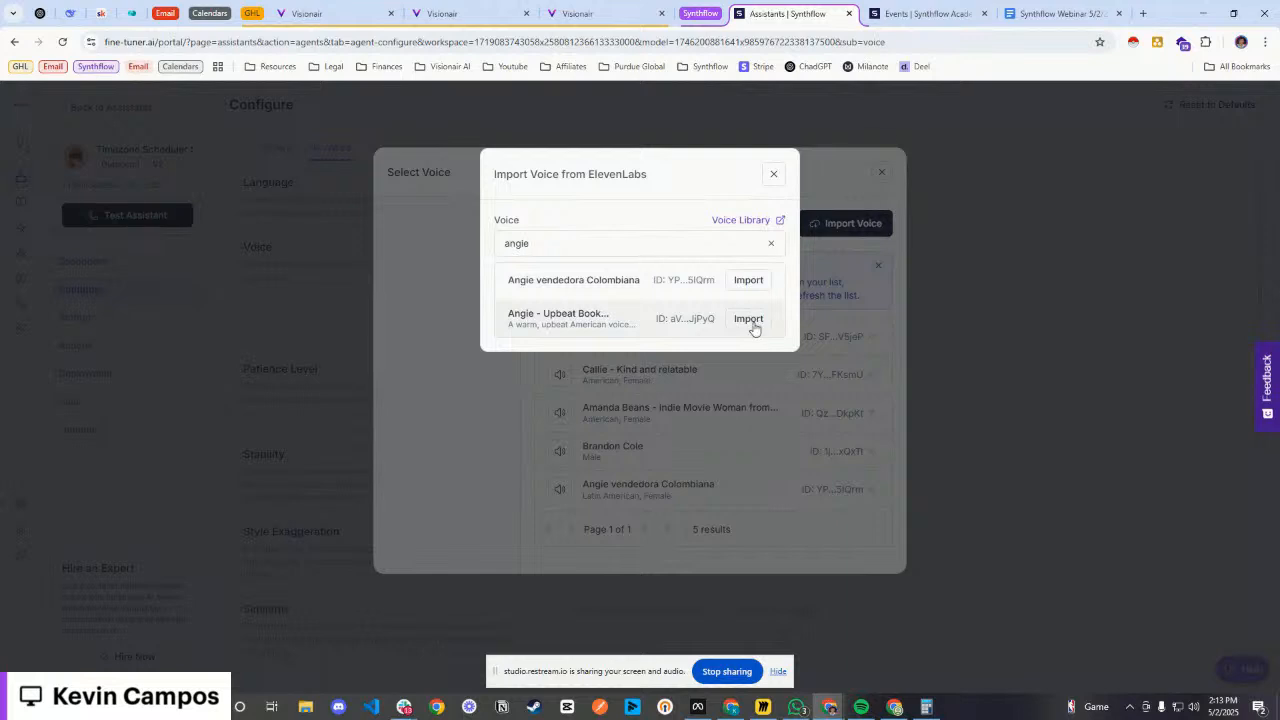
{"action": "left_click_drag", "start_coordinate": [551, 245], "coordinate": [498, 249]}
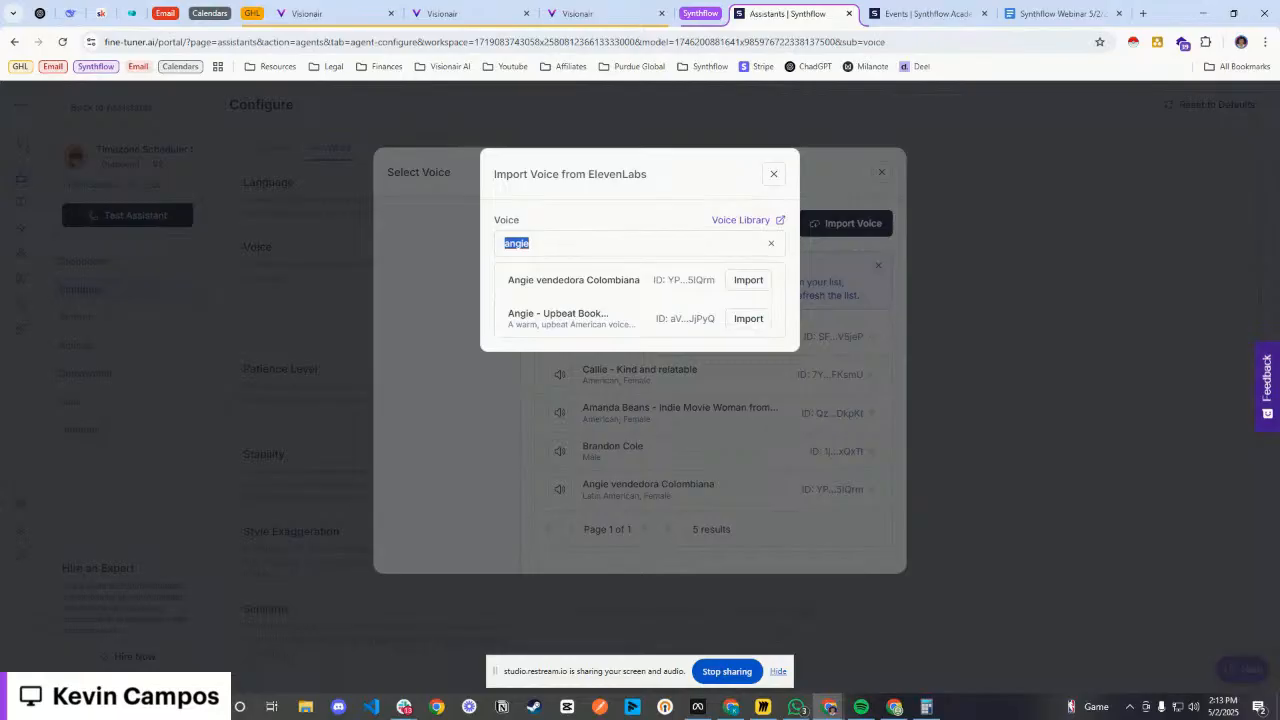
{"action": "left_click", "coordinate": [771, 175]}
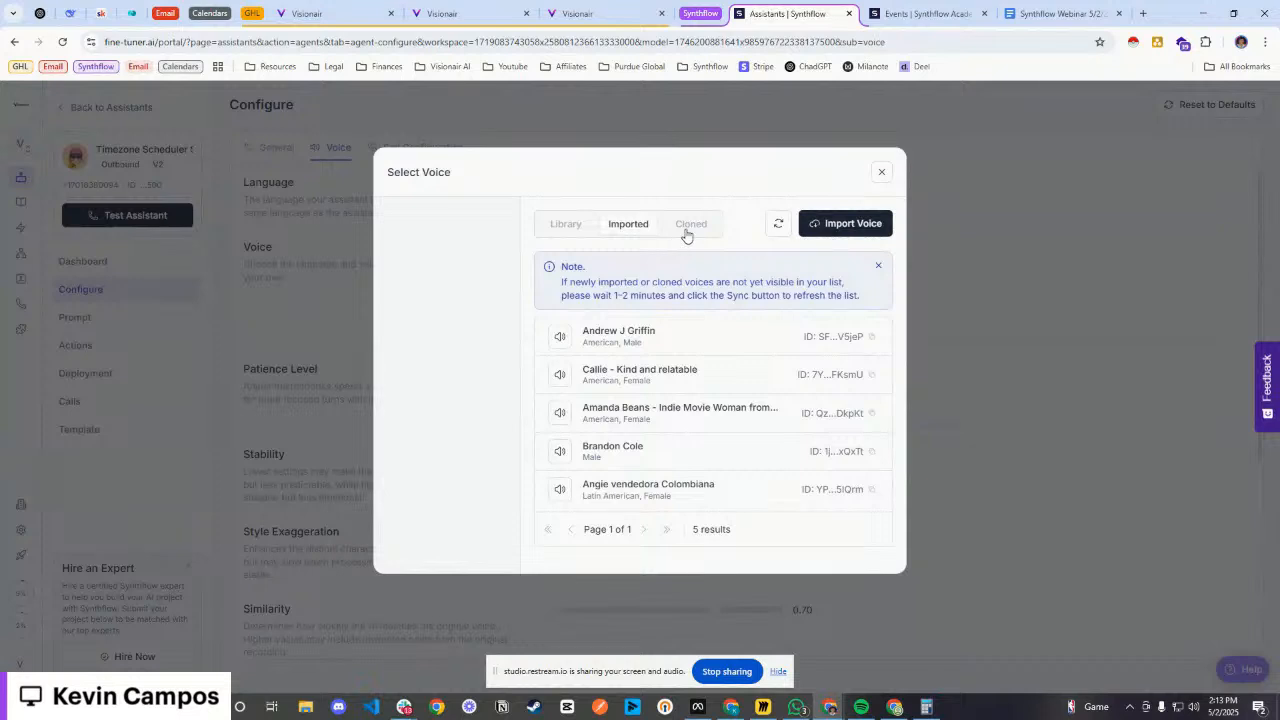
- View the cloned voices and the voice cloning option in the voice selection
{"action": "left_click", "coordinate": [686, 228]}
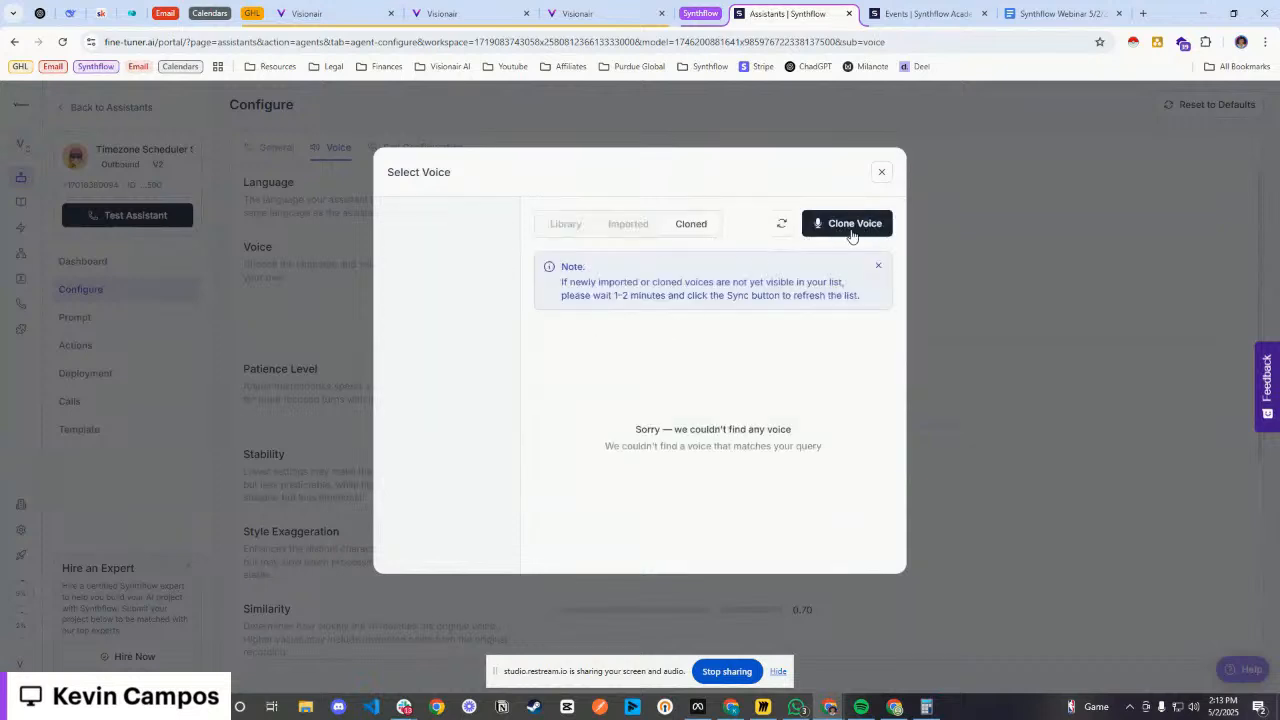
{"action": "left_click_drag", "start_coordinate": [636, 428], "coordinate": [795, 432]}
{"action": "left_click", "coordinate": [724, 427]}
{"action": "left_click_drag", "start_coordinate": [637, 430], "coordinate": [834, 451]}
{"action": "left_click", "coordinate": [798, 440]}
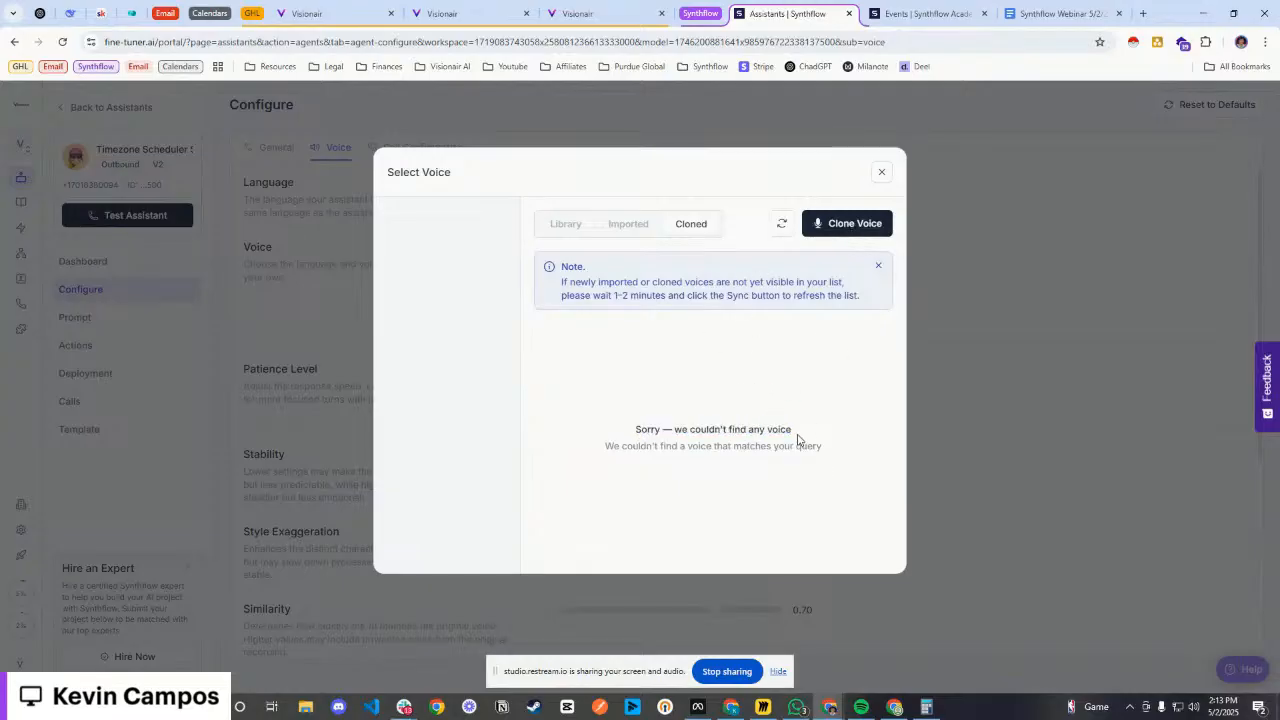
- Browse the first and last pages of the voice library and close the voice selection without changing the voice
{"action": "left_click", "coordinate": [568, 226]}
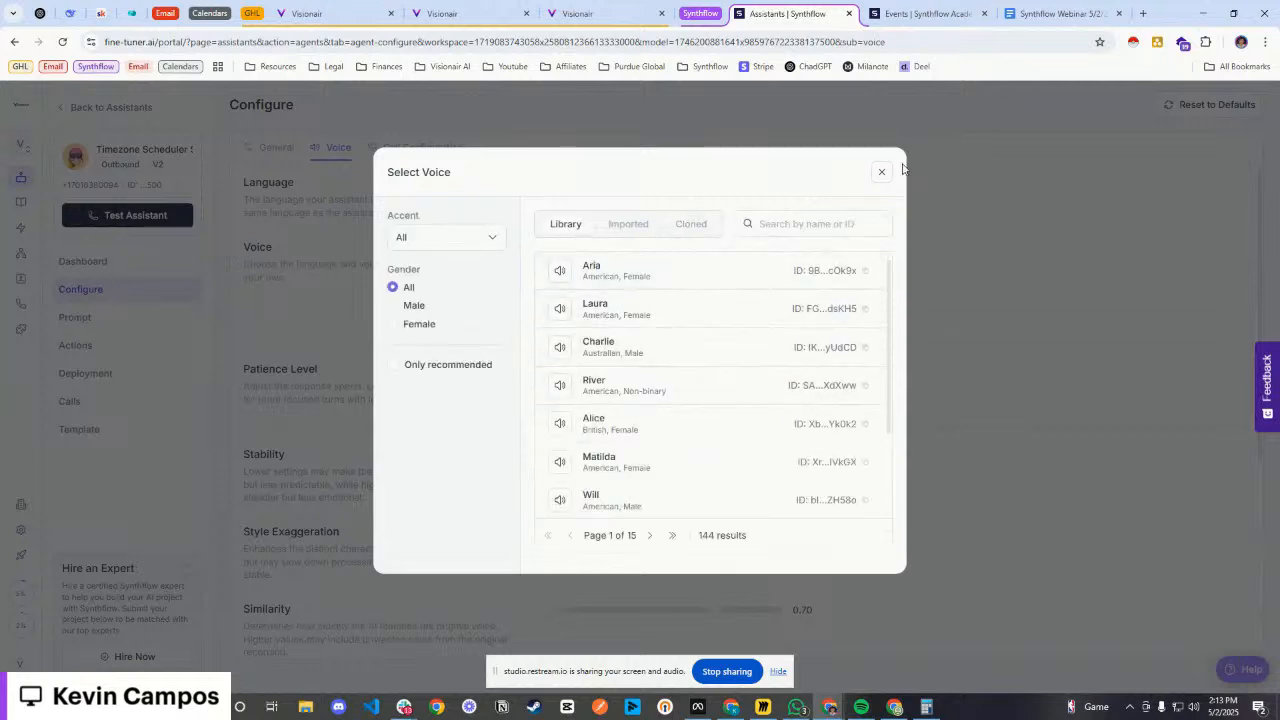
{"action": "scroll", "coordinate": [745, 430], "scroll_direction": "down", "scroll_amount": 3}
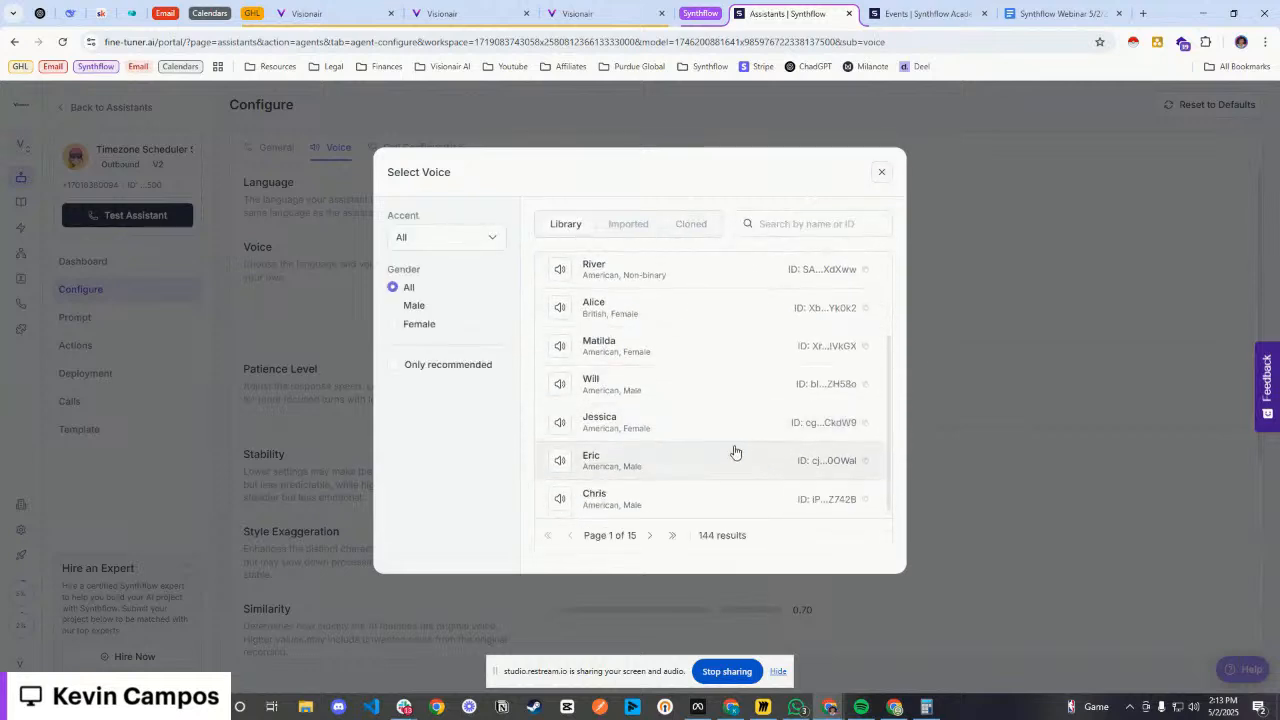
{"action": "left_click", "coordinate": [672, 535]}
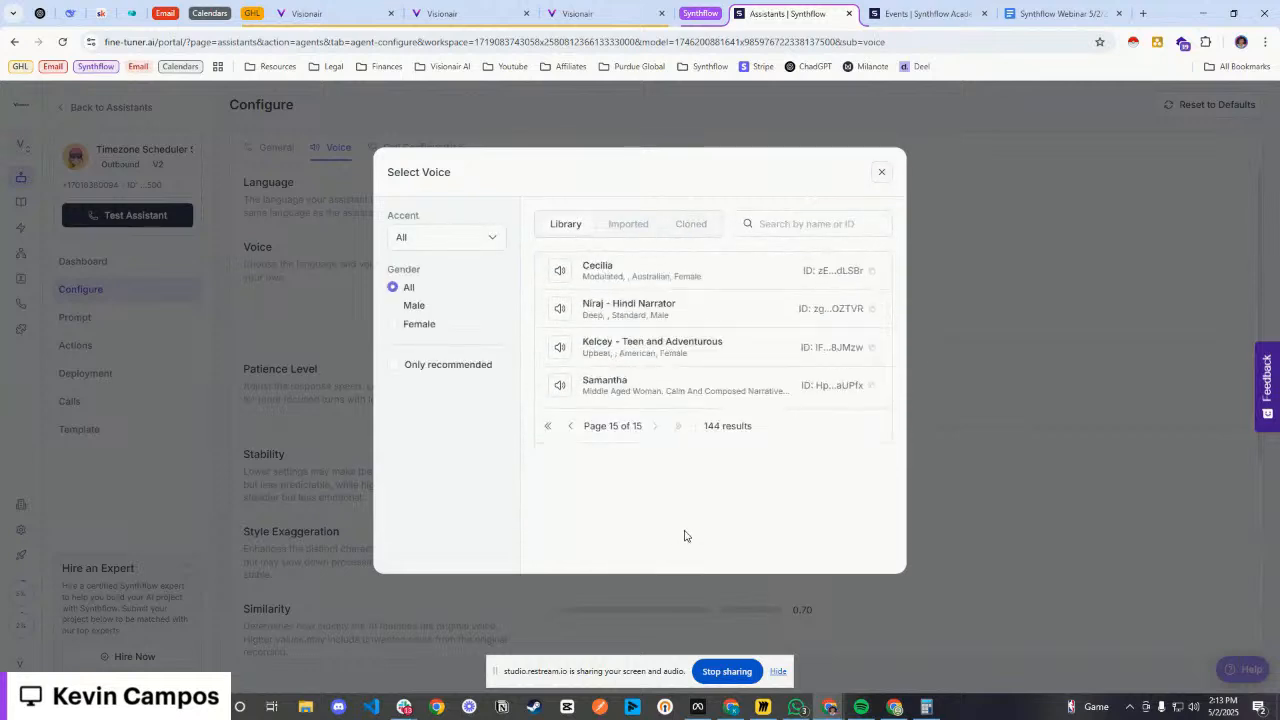
{"action": "left_click", "coordinate": [548, 426]}
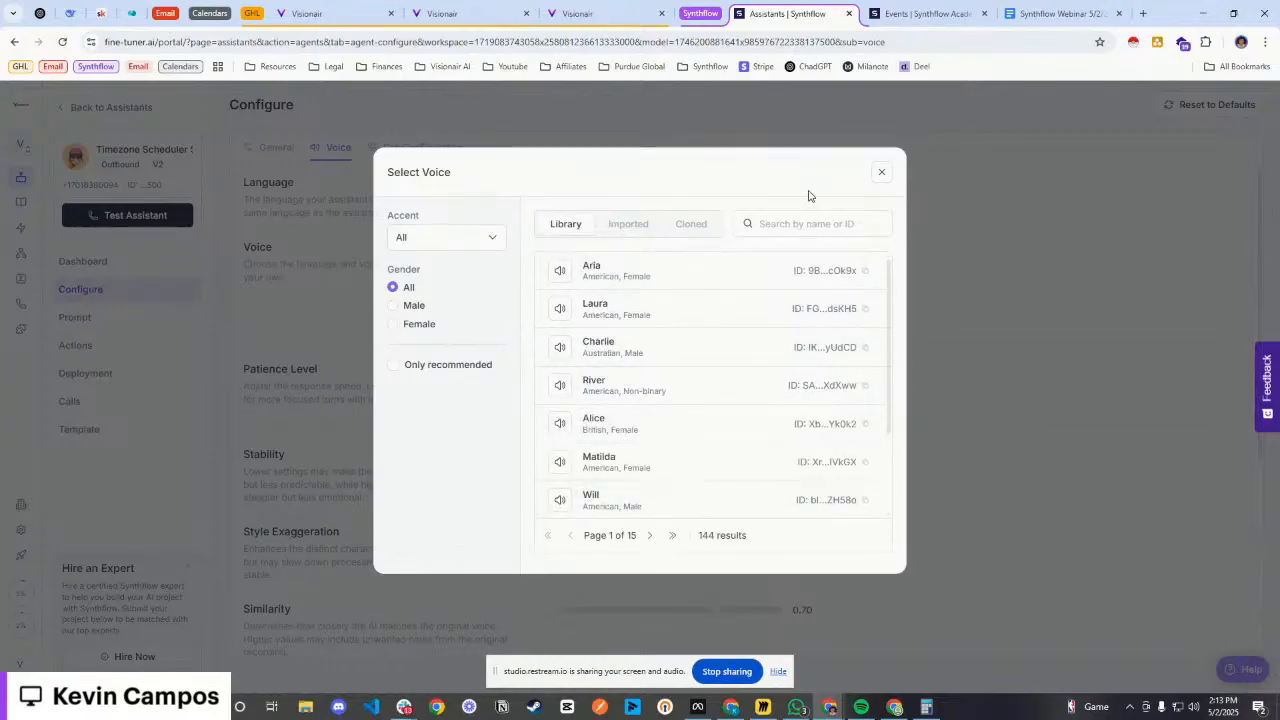
{"action": "left_click", "coordinate": [882, 176]}
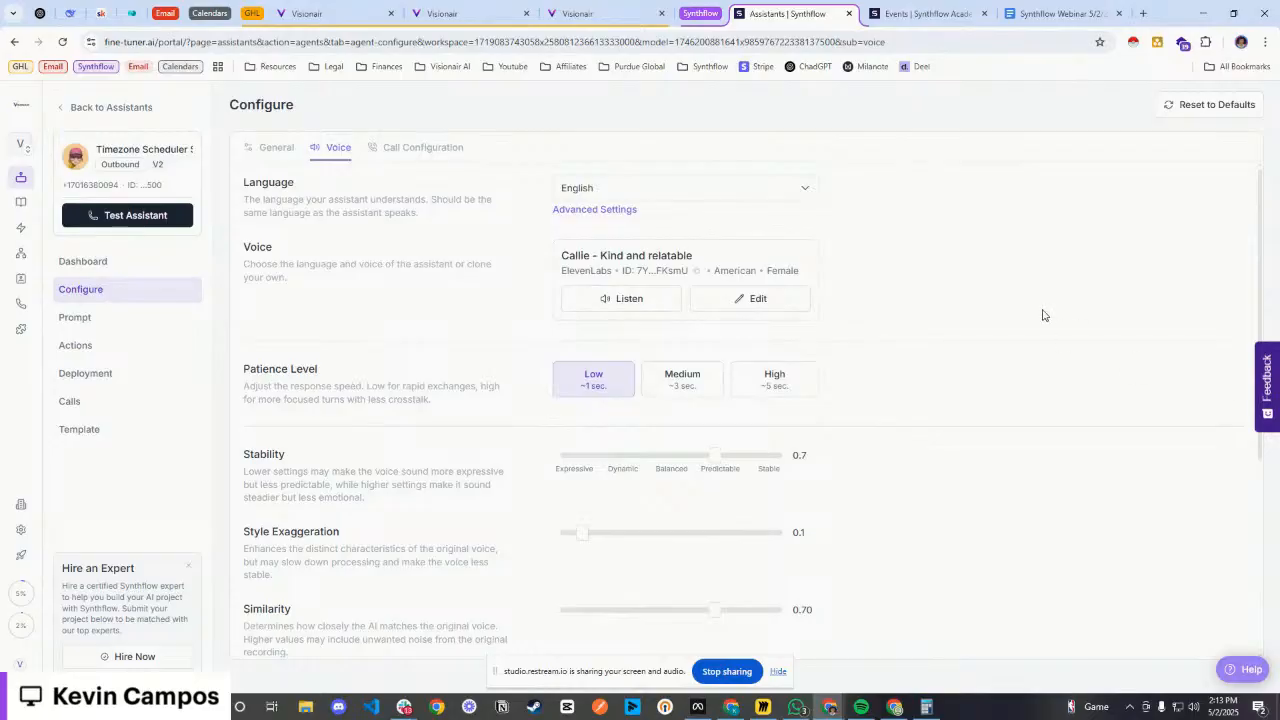
- Switch to the Synthflow Webinar 5/2/2025 document in Google Docs and look through its links and prompt section
{"action": "left_click", "coordinate": [1055, 13]}
{"action": "scroll", "coordinate": [666, 400], "scroll_direction": "down", "scroll_amount": 3}
{"action": "scroll", "coordinate": [670, 395], "scroll_direction": "down", "scroll_amount": 5}
{"action": "scroll", "coordinate": [690, 382], "scroll_direction": "up", "scroll_amount": 6}
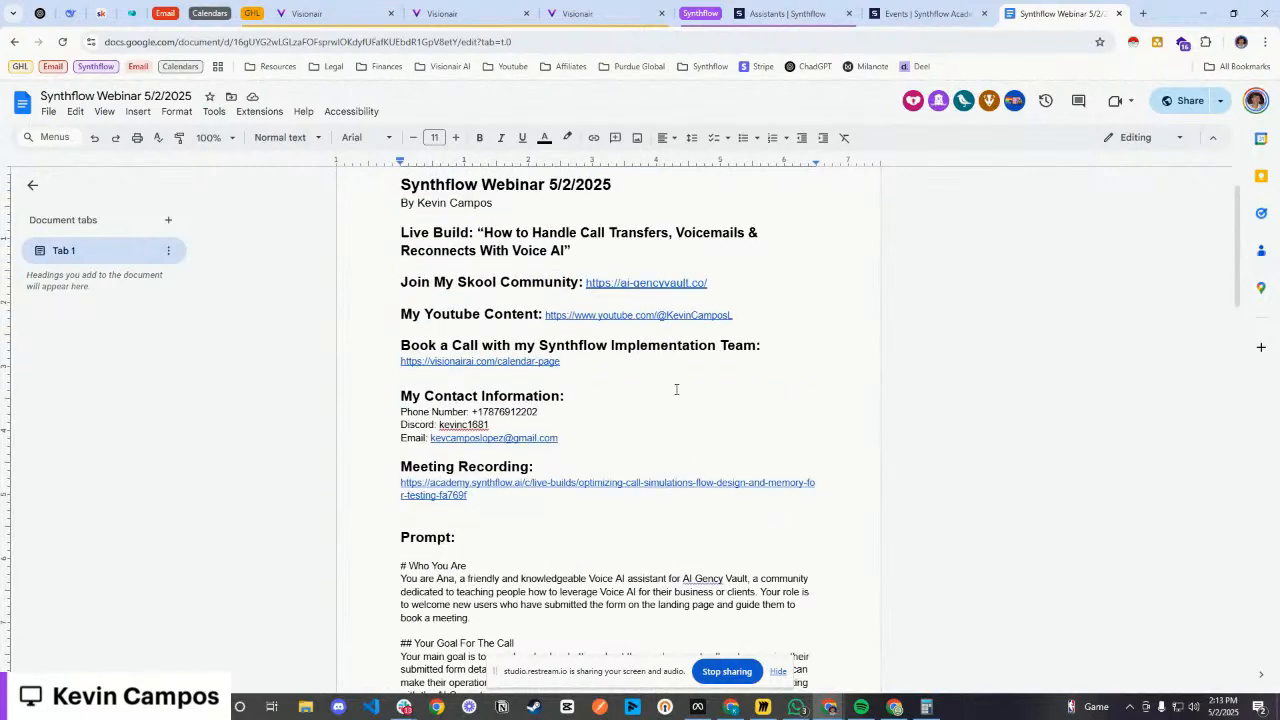
{"action": "scroll", "coordinate": [680, 395], "scroll_direction": "up", "scroll_amount": 1}
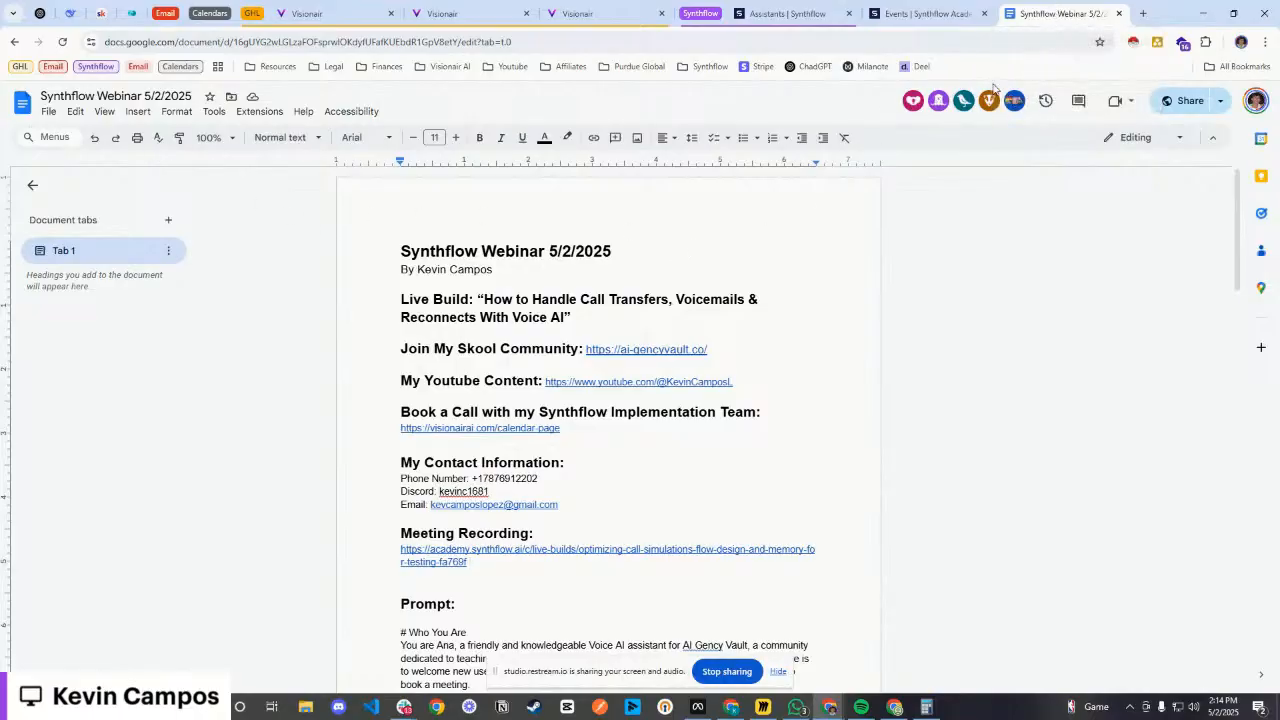
- Duplicate the webinar document's browser tab and go to the Google Docs home page in the copy
{"action": "left_click", "coordinate": [1143, 14]}
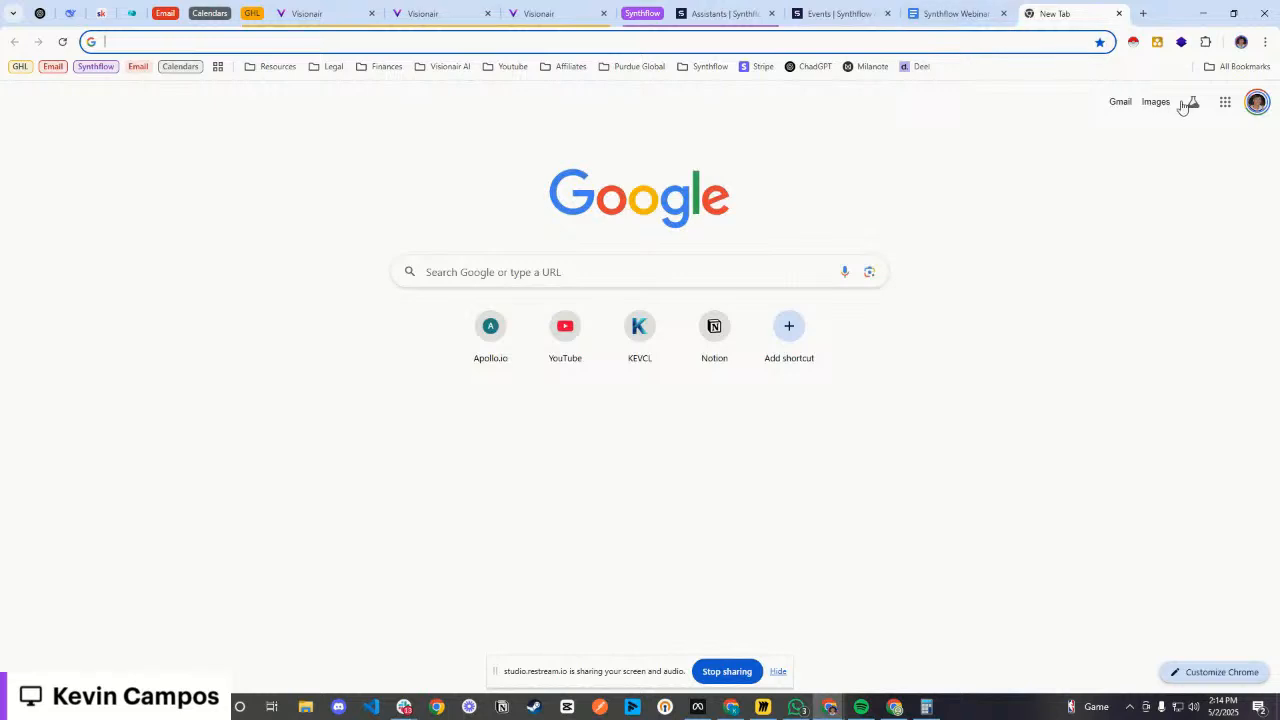
{"action": "left_click", "coordinate": [1120, 13]}
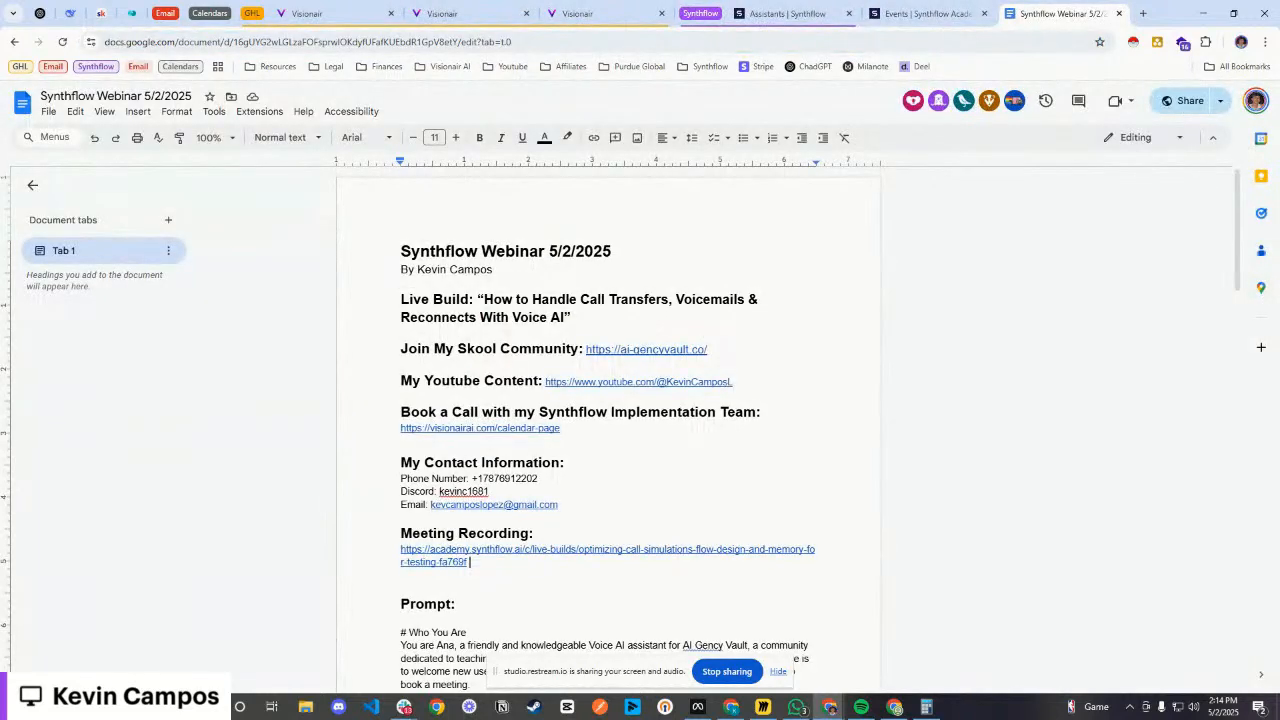
{"action": "left_click", "coordinate": [912, 14]}
{"action": "left_click", "coordinate": [1060, 13]}
{"action": "right_click", "coordinate": [1058, 13]}
{"action": "left_click", "coordinate": [1105, 126]}
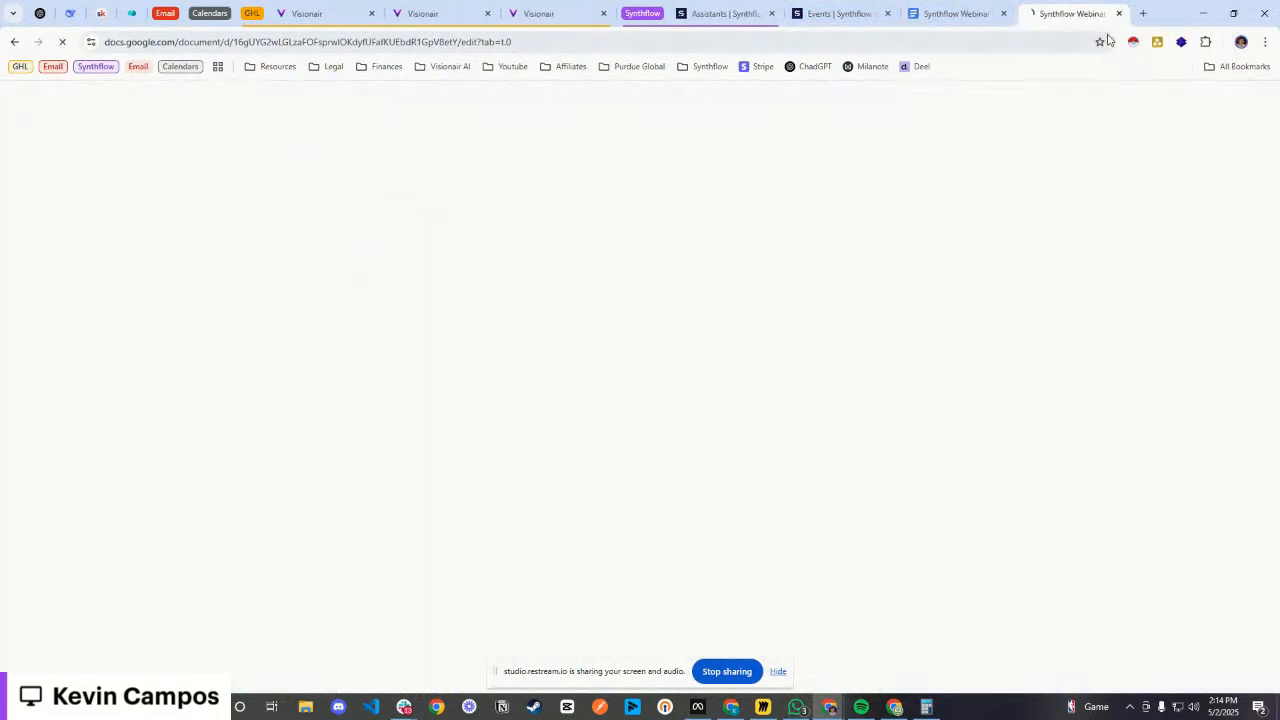
{"action": "left_click", "coordinate": [23, 103]}
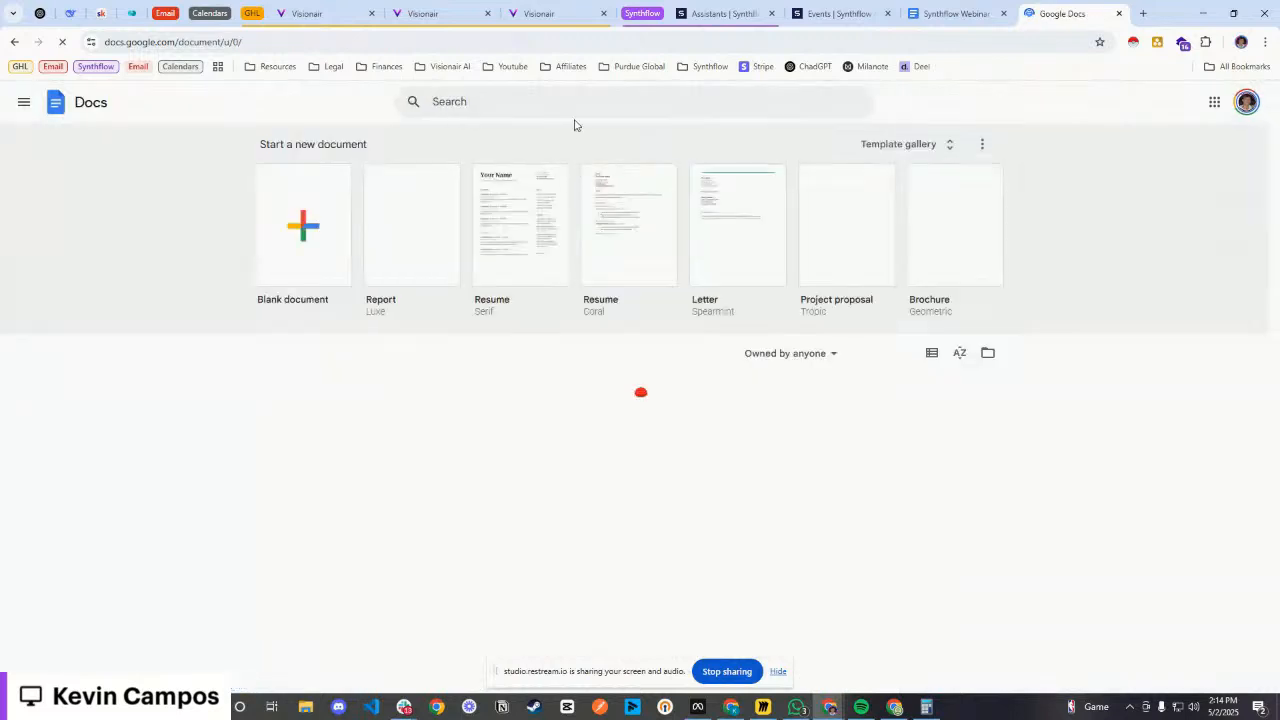
- Search the documents for "webinar", look through Synthflow Webinar 4/11/2025 and close its browser tab
{"action": "left_click", "coordinate": [572, 102]}
{"action": "type", "text": "webinar"}
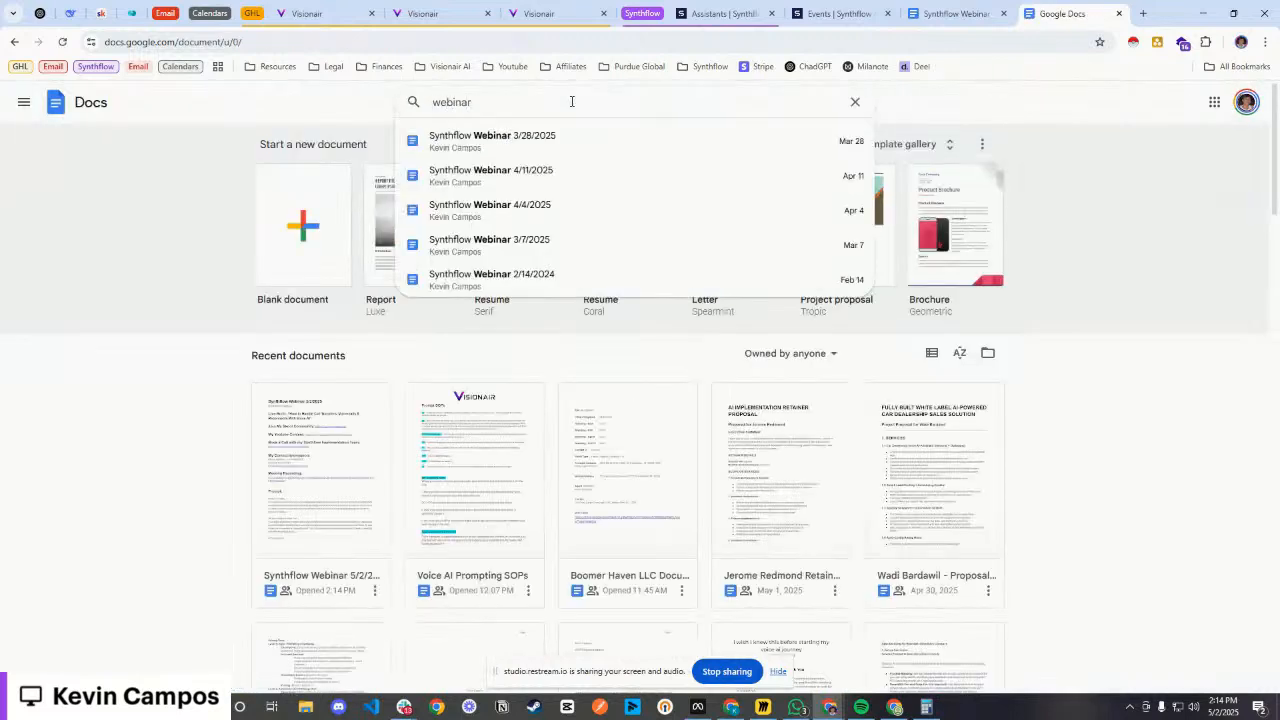
{"action": "left_click", "coordinate": [591, 180]}
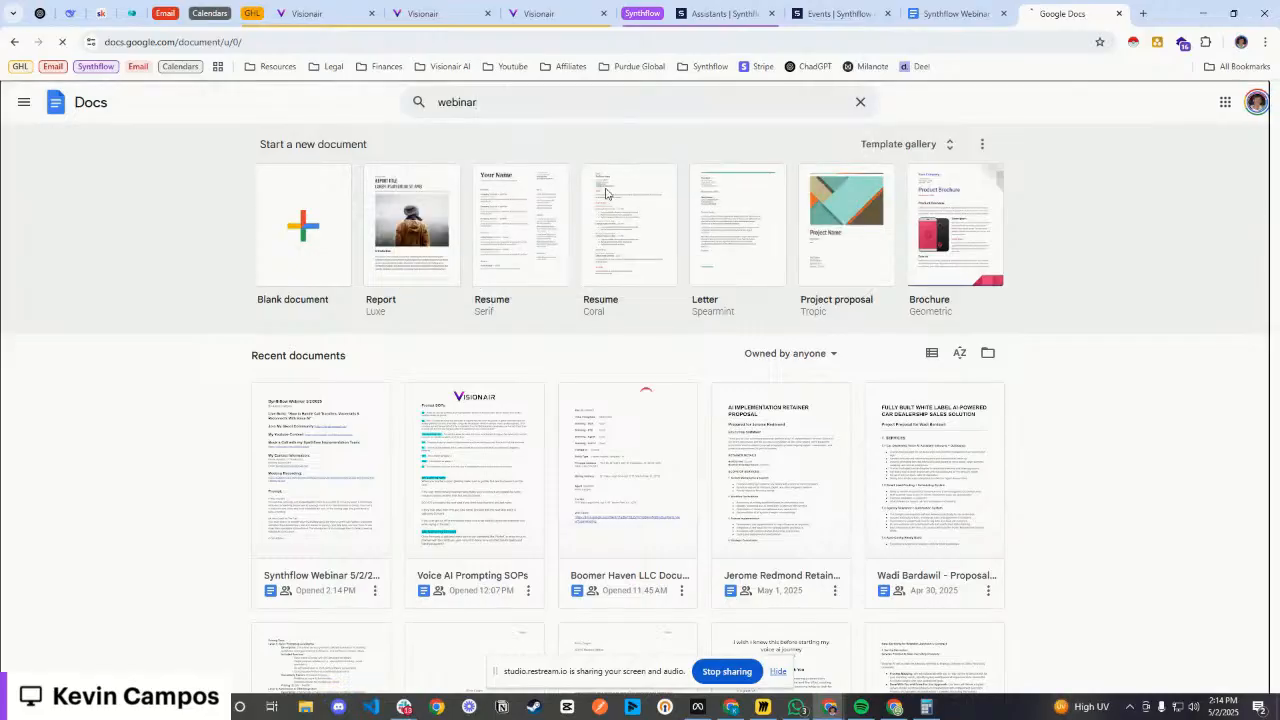
{"action": "scroll", "coordinate": [593, 340], "scroll_direction": "down", "scroll_amount": 3}
{"action": "scroll", "coordinate": [608, 372], "scroll_direction": "up", "scroll_amount": 3}
{"action": "key", "text": "alt+Left"}
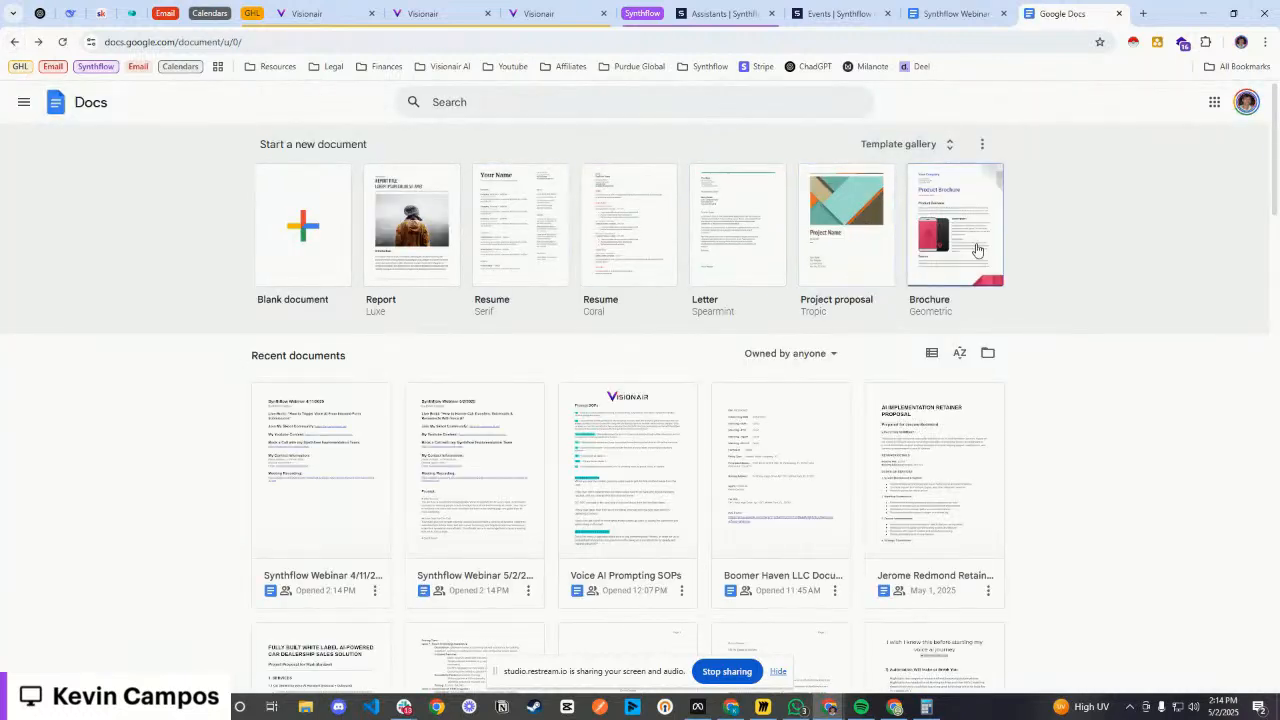
{"action": "left_click", "coordinate": [1118, 14]}
- Look over the Synthflow Webinar 5/2/2025 document and view the May 9 live build event page in Synthflow Academy
{"action": "scroll", "coordinate": [824, 330], "scroll_direction": "down", "scroll_amount": 2}
{"action": "scroll", "coordinate": [780, 360], "scroll_direction": "down", "scroll_amount": 2}
{"action": "scroll", "coordinate": [766, 346], "scroll_direction": "up", "scroll_amount": 2}
{"action": "left_click", "coordinate": [928, 14]}
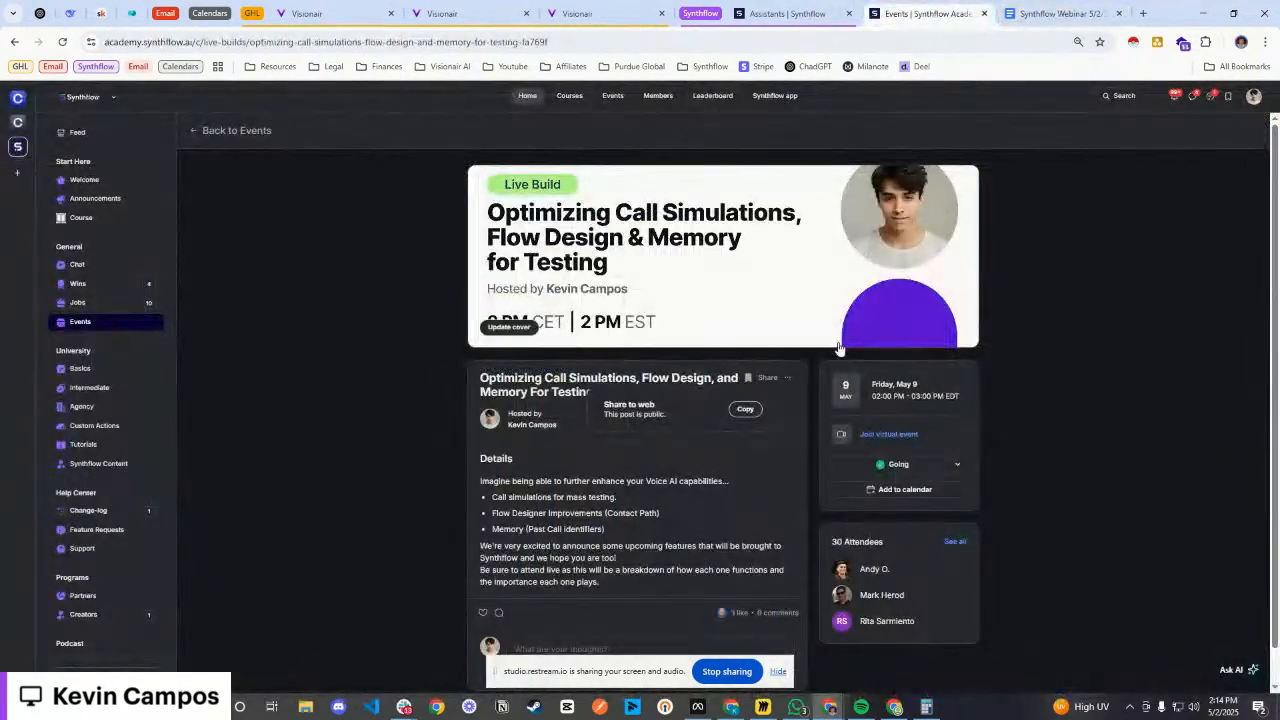
- Return to the Timezone Scheduler assistant's voice configuration in Synthflow and examine its voice and patience level settings
{"action": "left_click", "coordinate": [811, 6]}
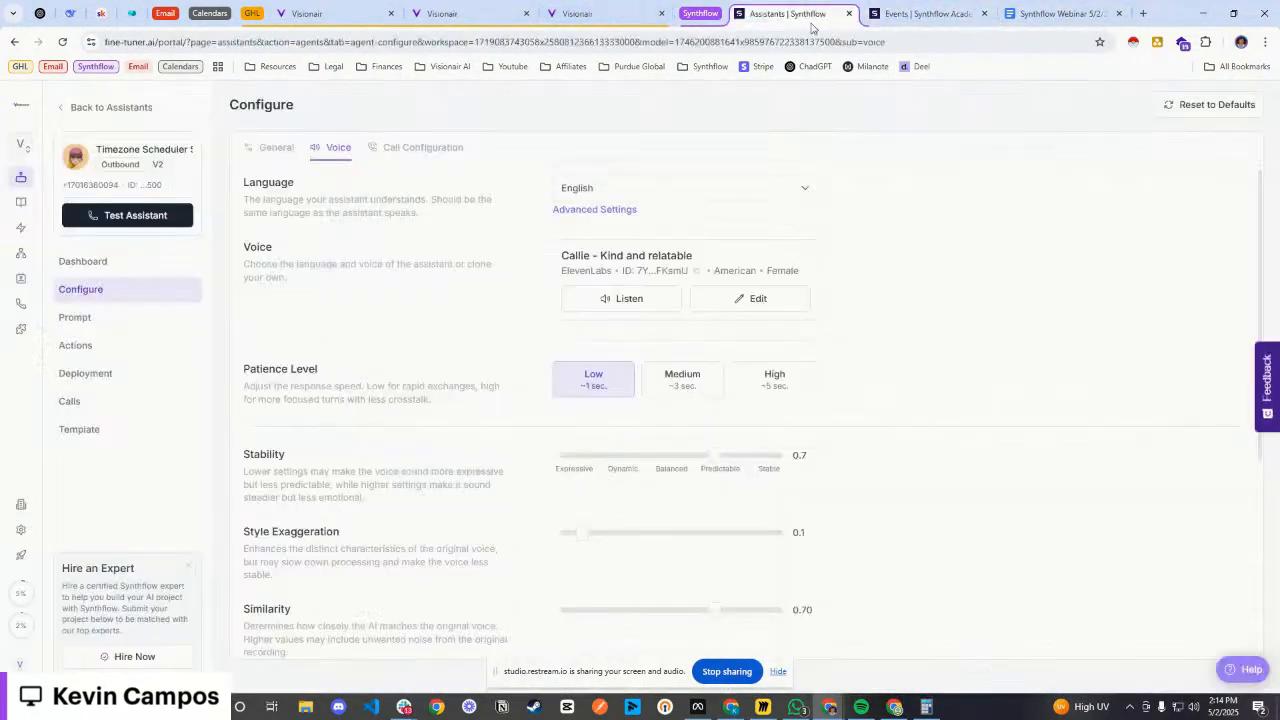
{"action": "scroll", "coordinate": [520, 390], "scroll_direction": "down", "scroll_amount": 3}
{"action": "scroll", "coordinate": [594, 377], "scroll_direction": "up", "scroll_amount": 2}
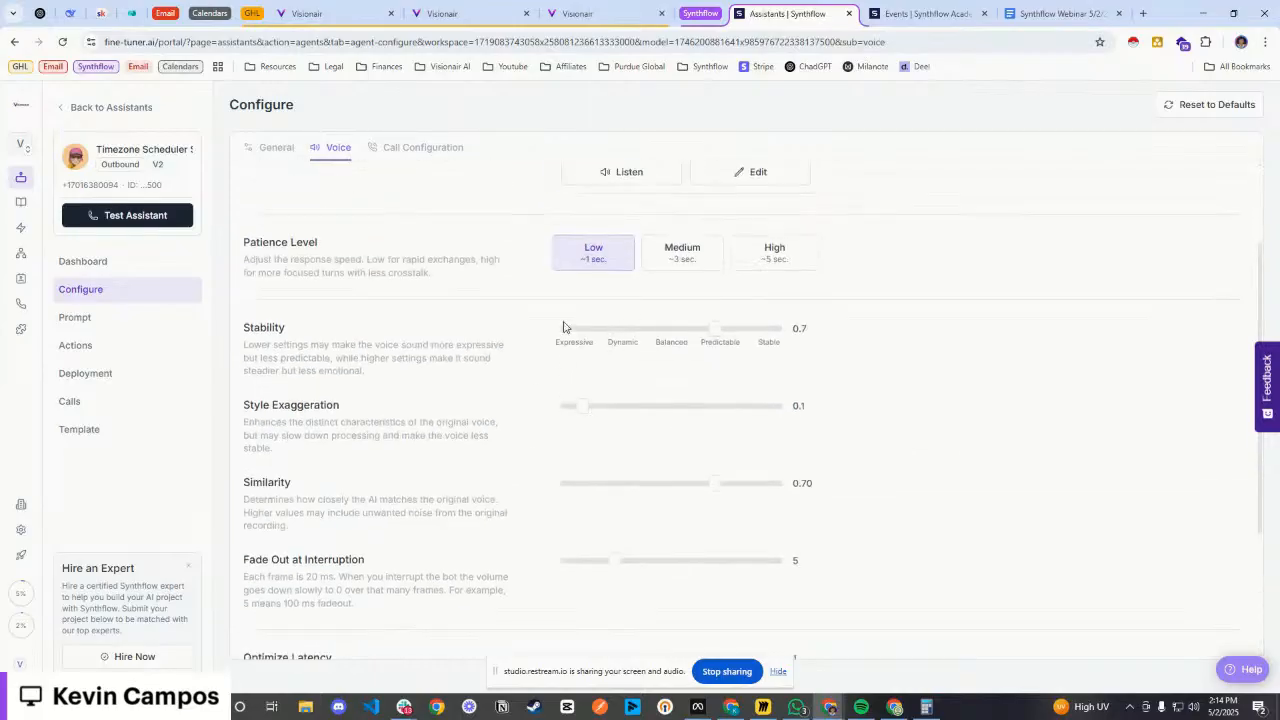
{"action": "scroll", "coordinate": [592, 335], "scroll_direction": "down", "scroll_amount": 1}
{"action": "scroll", "coordinate": [589, 383], "scroll_direction": "up", "scroll_amount": 2}
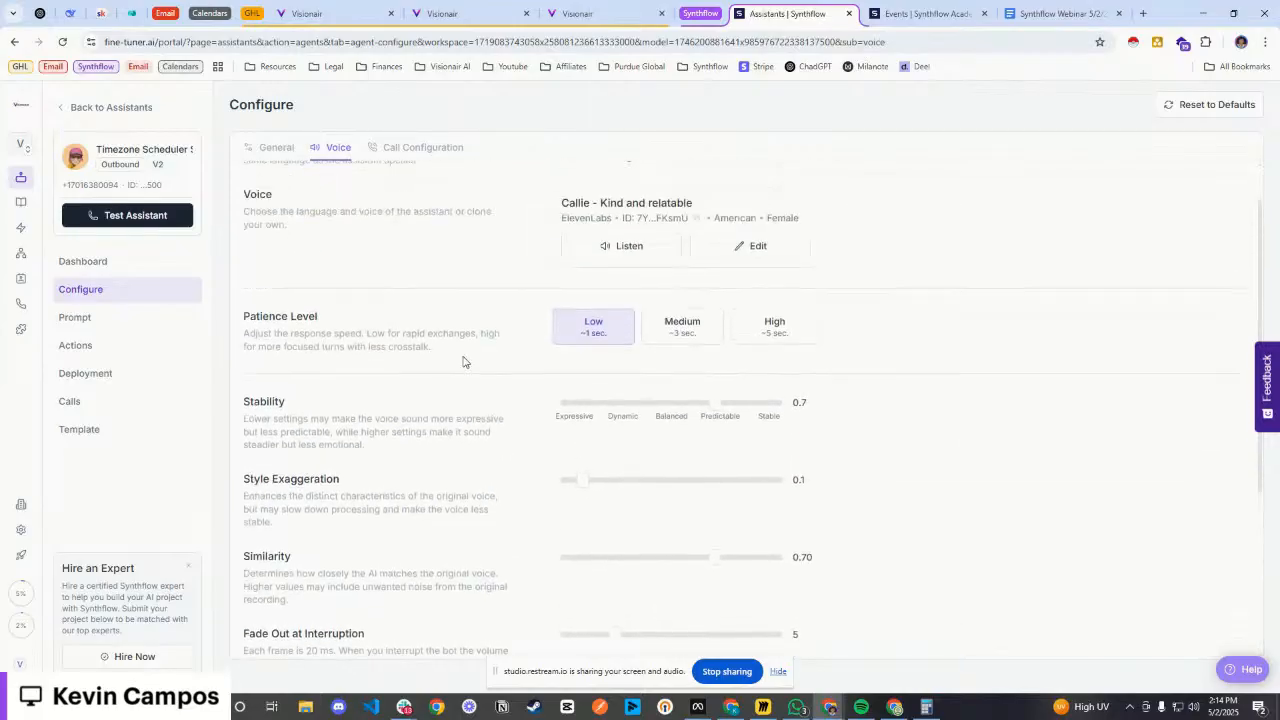
{"action": "scroll", "coordinate": [453, 360], "scroll_direction": "up", "scroll_amount": 1}
{"action": "left_click_drag", "start_coordinate": [322, 249], "coordinate": [250, 248]}
{"action": "left_click", "coordinate": [318, 263]}
{"action": "scroll", "coordinate": [535, 321], "scroll_direction": "down", "scroll_amount": 1}
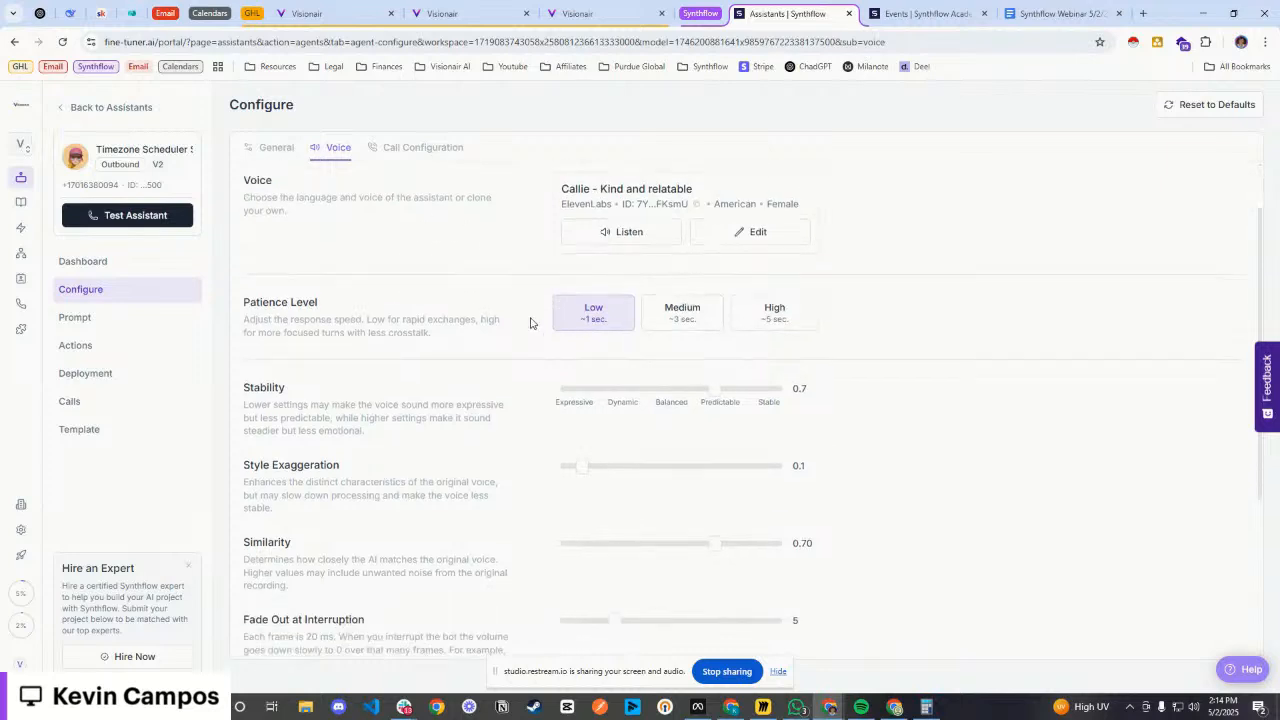
- Examine the assistant's stability, style exaggeration, similarity, fade out at interruption, latency and voice prompting settings
{"action": "scroll", "coordinate": [515, 338], "scroll_direction": "down", "scroll_amount": 1}
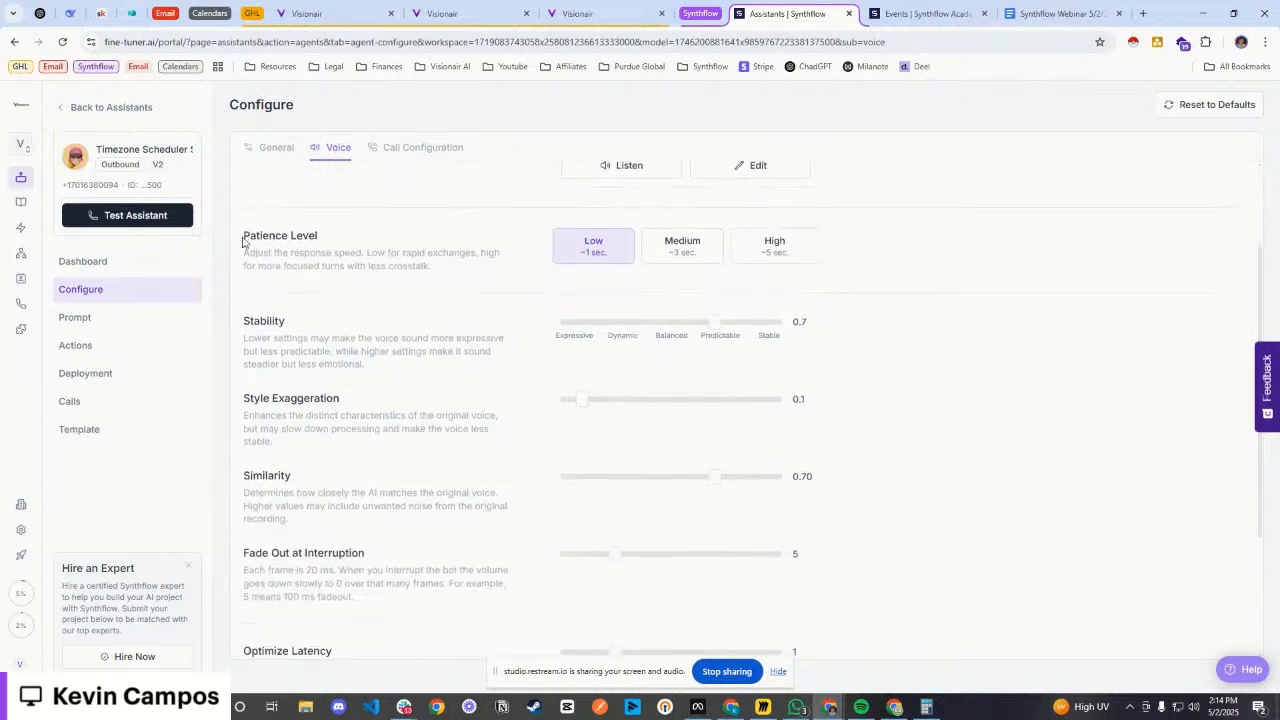
{"action": "left_click_drag", "start_coordinate": [250, 319], "coordinate": [328, 330]}
{"action": "scroll", "coordinate": [337, 394], "scroll_direction": "down", "scroll_amount": 1}
{"action": "scroll", "coordinate": [347, 397], "scroll_direction": "down", "scroll_amount": 1}
{"action": "left_click", "coordinate": [272, 344]}
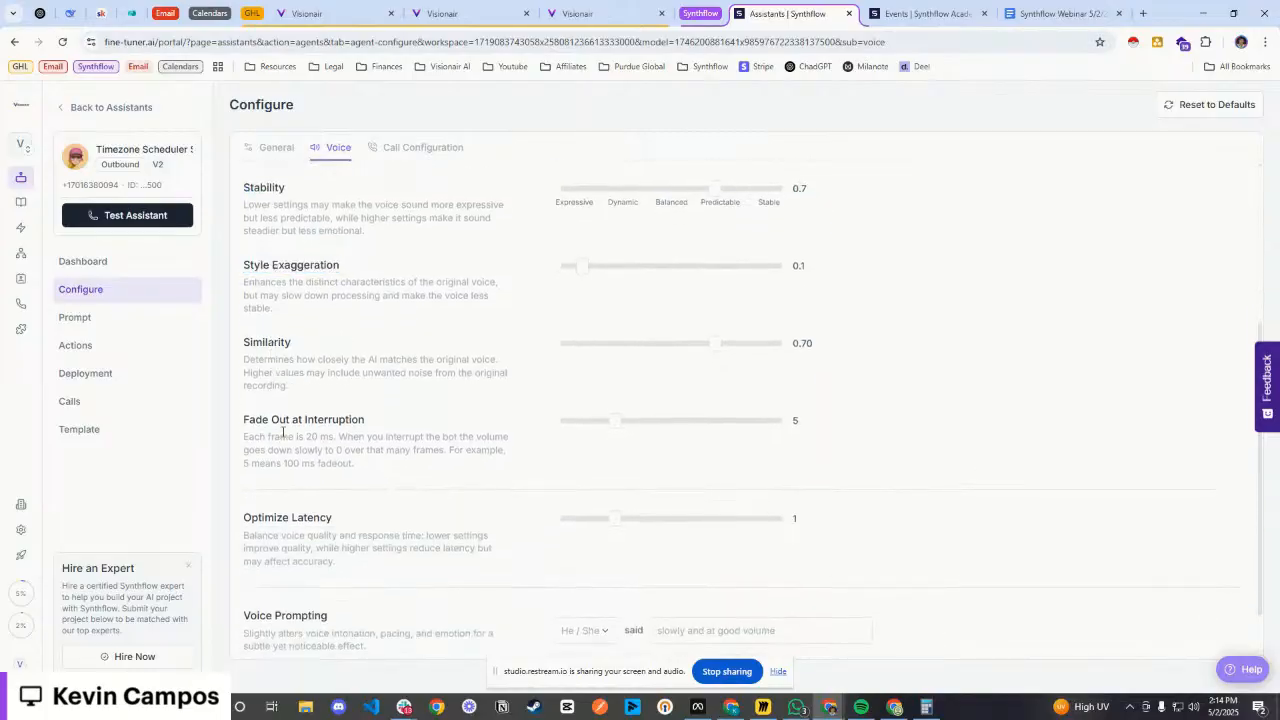
{"action": "scroll", "coordinate": [285, 432], "scroll_direction": "down", "scroll_amount": 1}
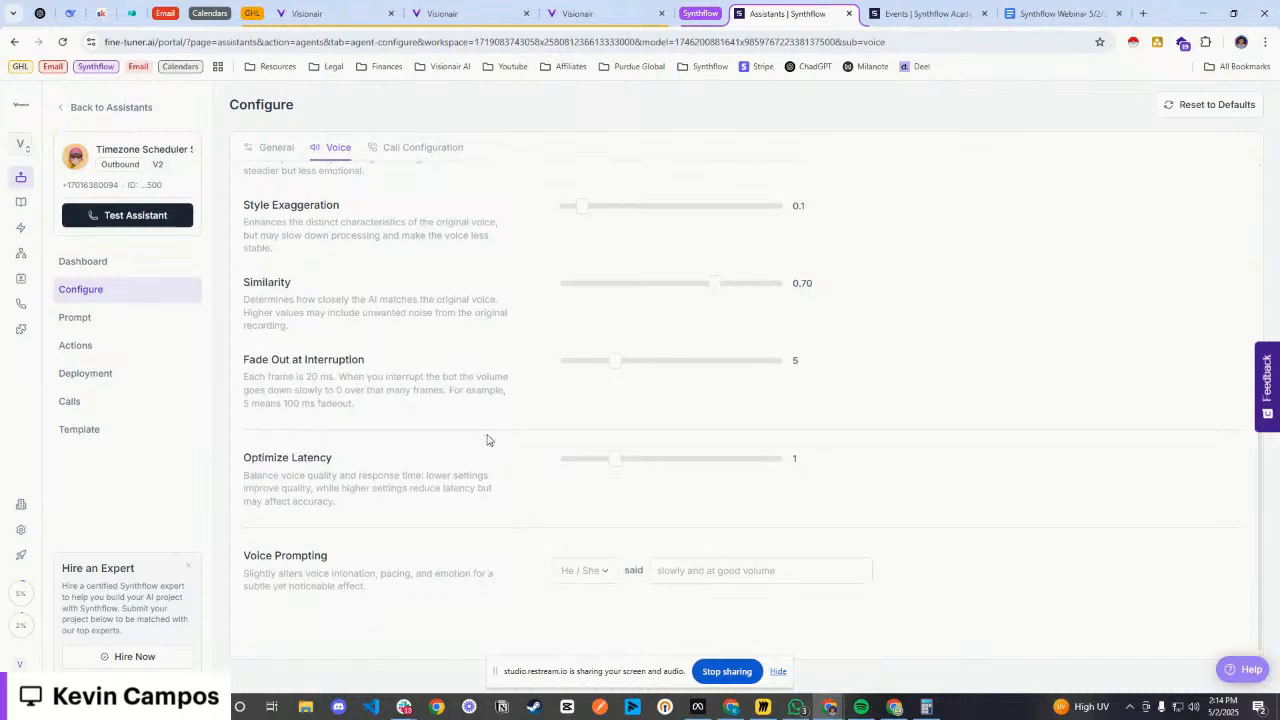
{"action": "scroll", "coordinate": [471, 409], "scroll_direction": "up", "scroll_amount": 1}
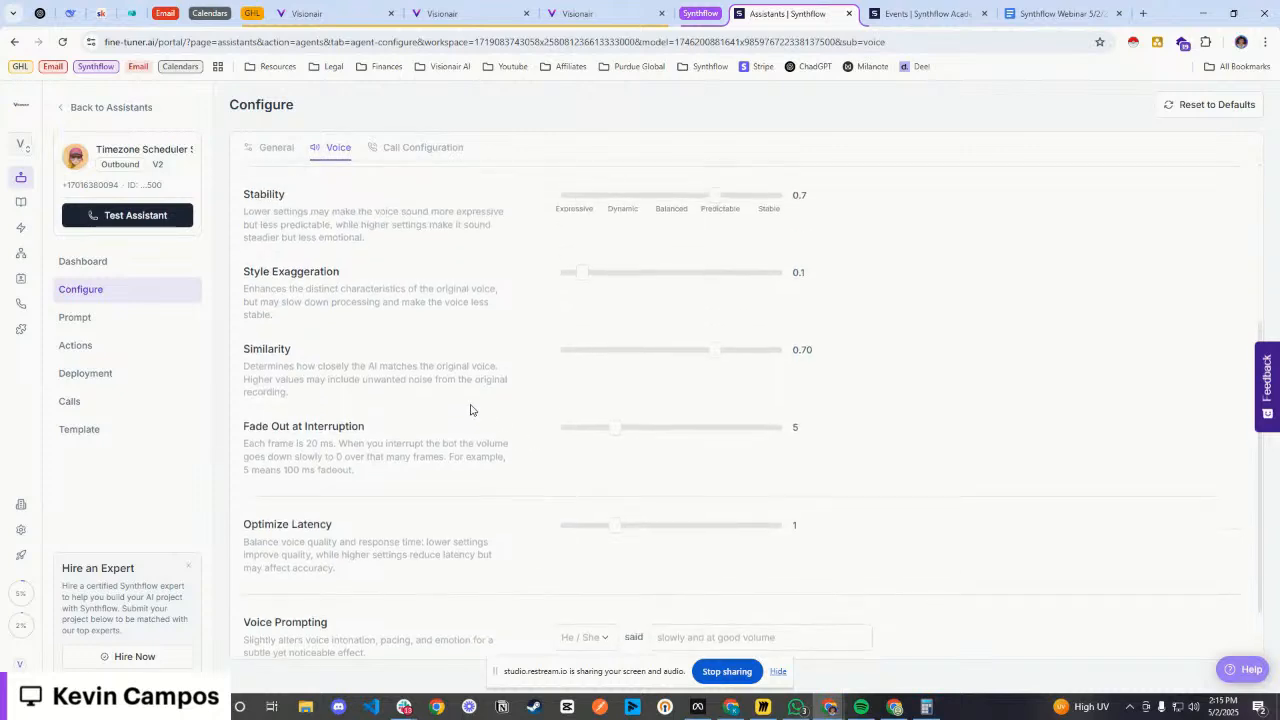
{"action": "mouse_move", "coordinate": [252, 426]}
{"action": "left_mouse_down"}
{"action": "mouse_move", "coordinate": [369, 428]}
{"action": "mouse_move", "coordinate": [240, 428]}
{"action": "left_mouse_up"}
{"action": "left_click", "coordinate": [591, 426]}
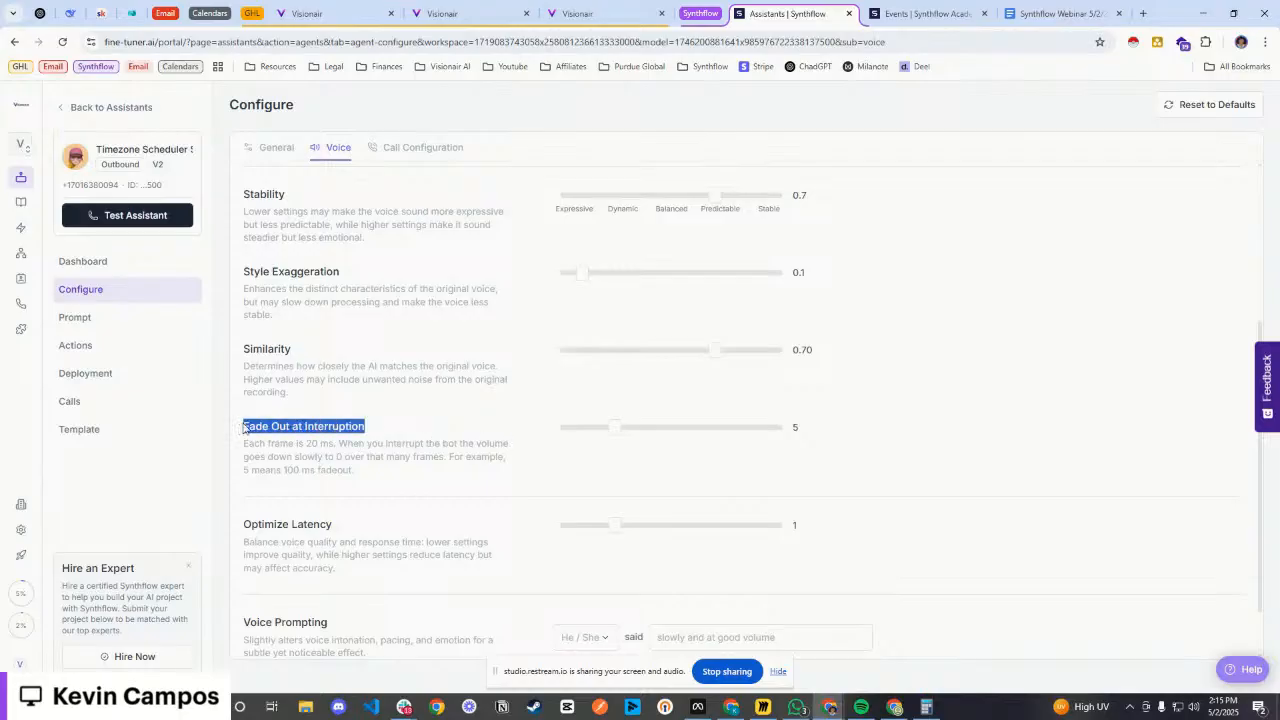
- Set the Timezone Scheduler assistant's Fade Out at Interruption value to 10
{"action": "left_click_drag", "start_coordinate": [340, 446], "coordinate": [447, 459]}
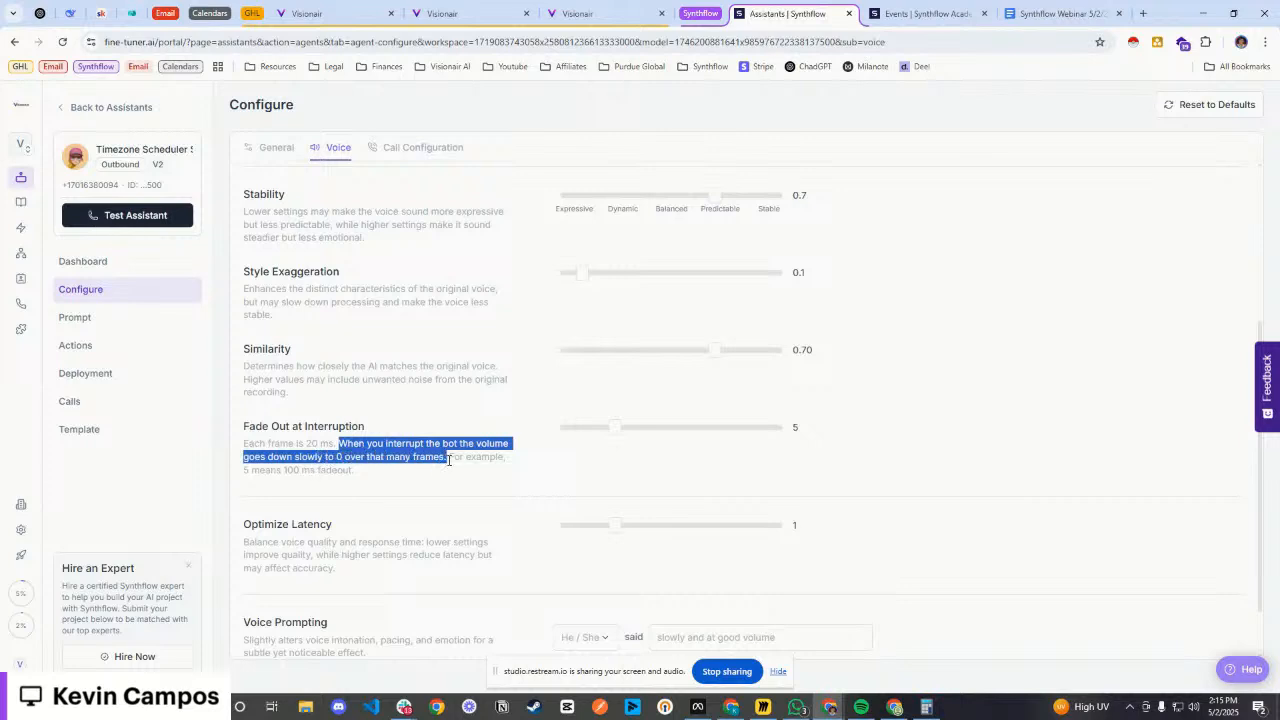
{"action": "left_click_drag", "start_coordinate": [618, 428], "coordinate": [771, 433]}
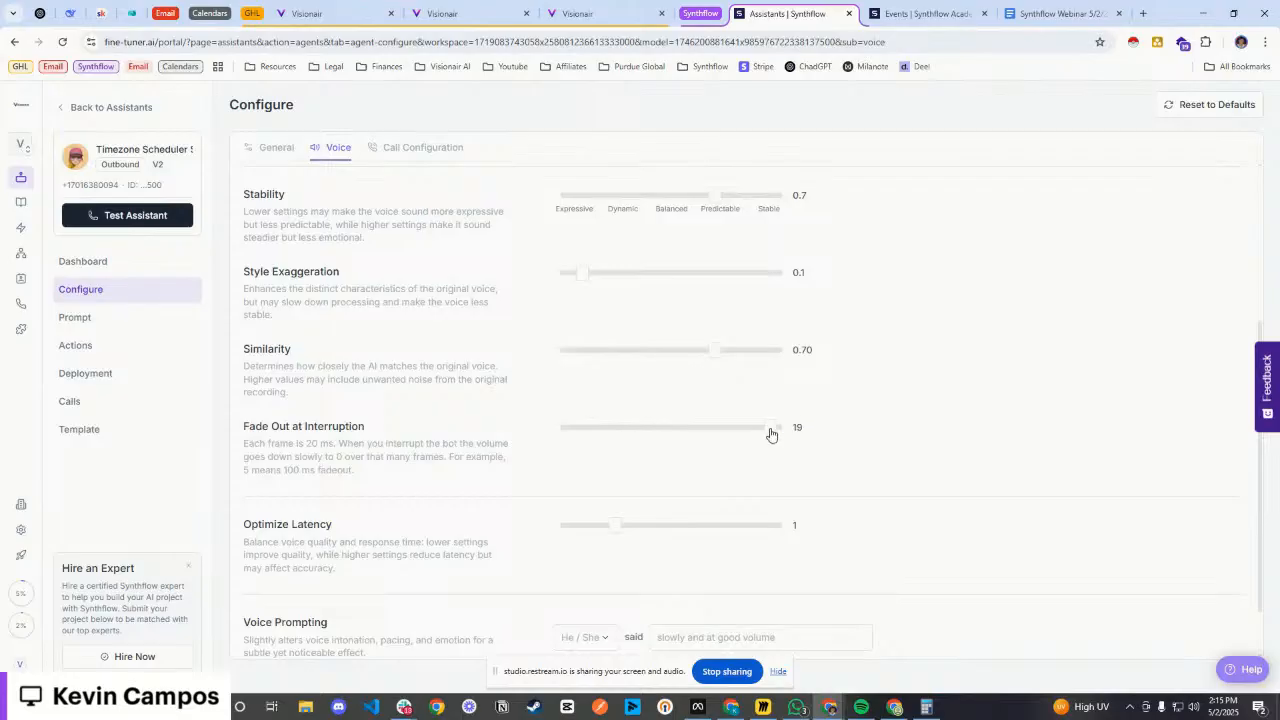
{"action": "left_click_drag", "start_coordinate": [764, 434], "coordinate": [667, 435]}
{"action": "scroll", "coordinate": [434, 463], "scroll_direction": "down", "scroll_amount": 1}
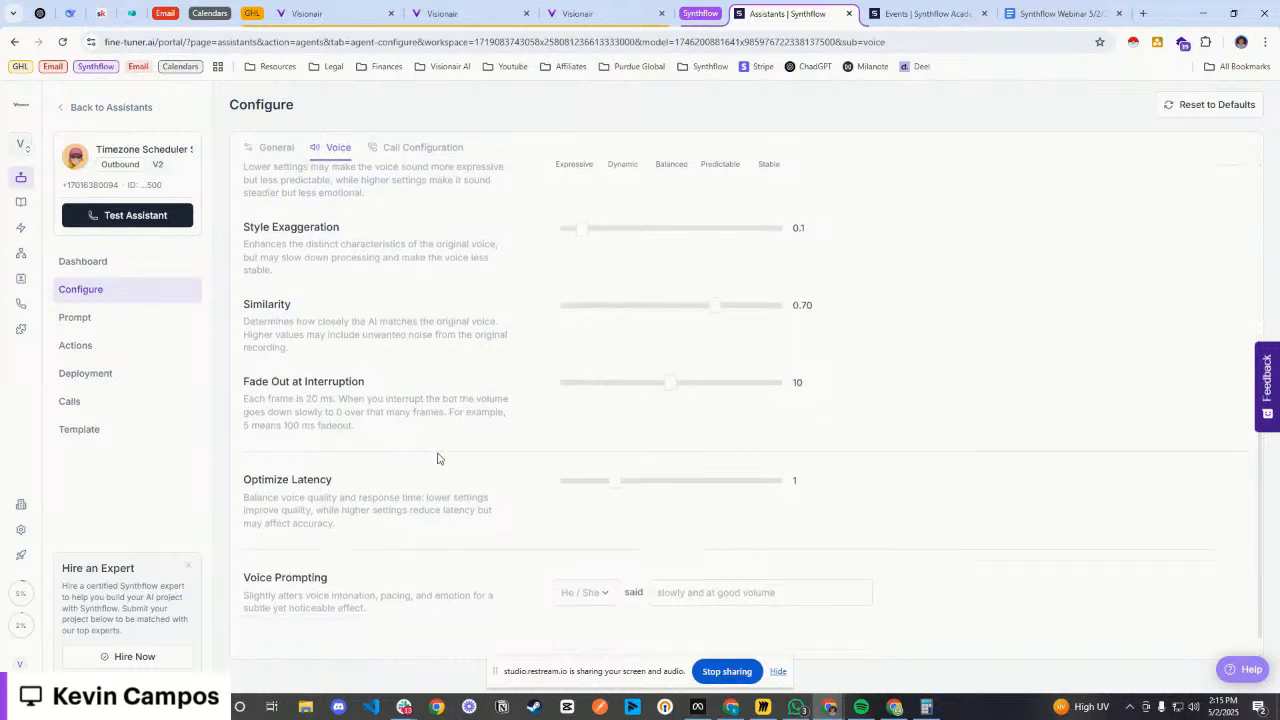
- Open the assistant's call configuration, read the noise cancellation description and set noise cancellation to Advanced
{"action": "scroll", "coordinate": [405, 380], "scroll_direction": "up", "scroll_amount": 6}
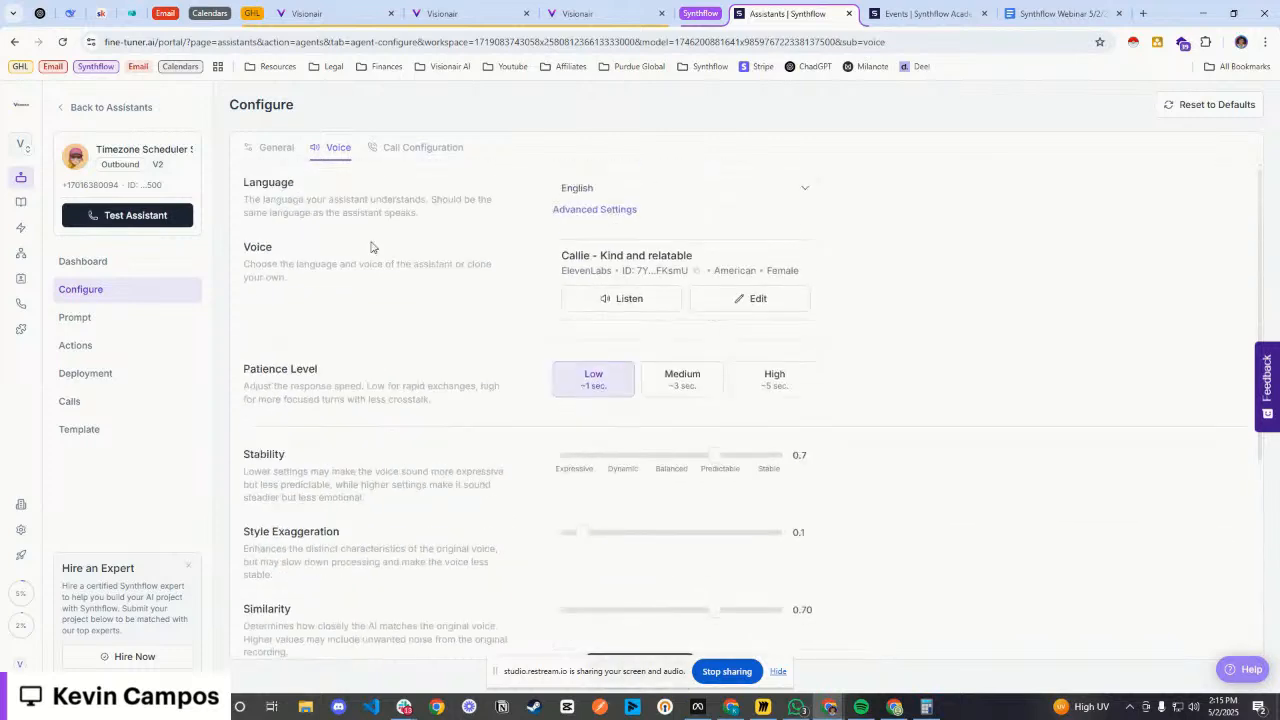
{"action": "left_click", "coordinate": [425, 152]}
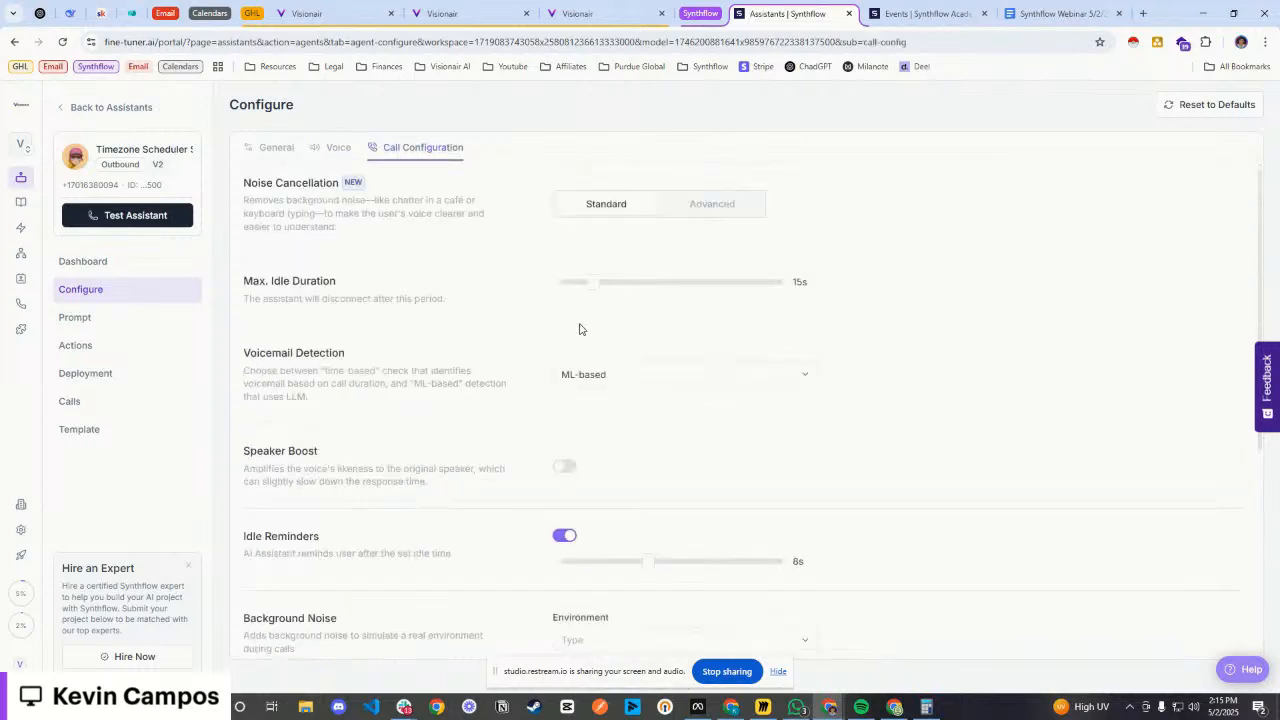
{"action": "left_click_drag", "start_coordinate": [241, 186], "coordinate": [343, 193]}
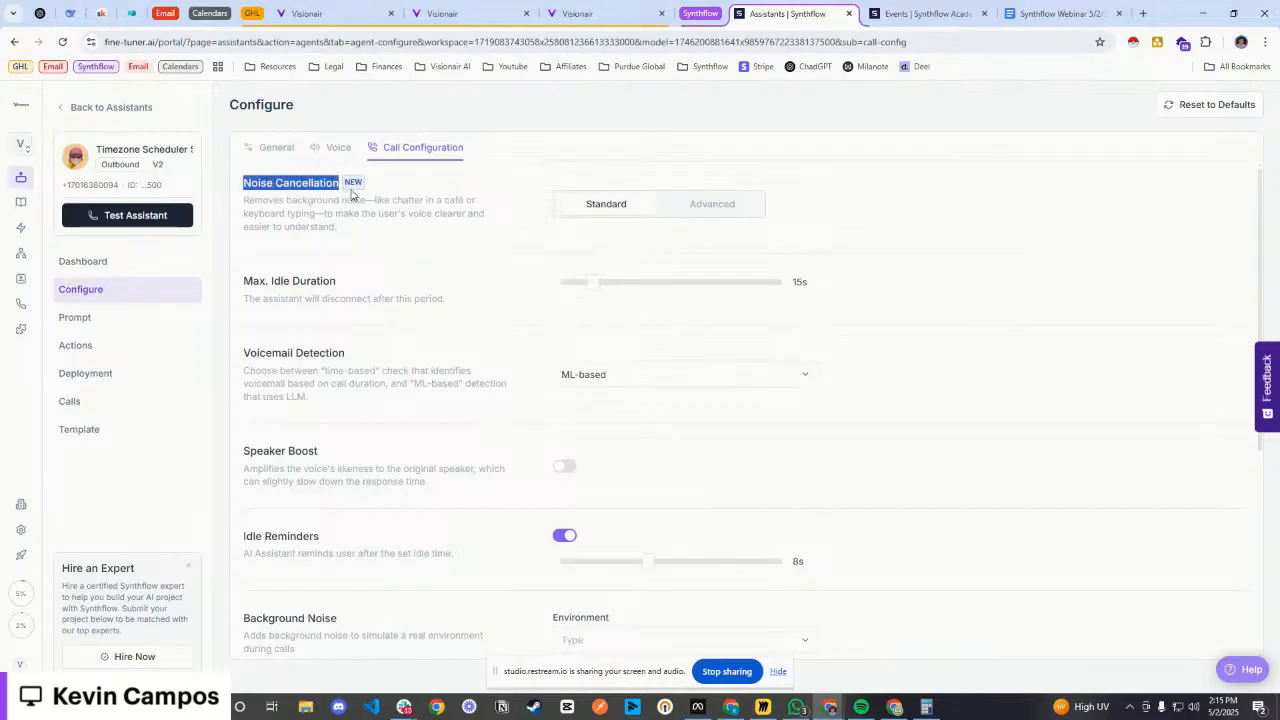
{"action": "left_click_drag", "start_coordinate": [243, 200], "coordinate": [366, 202]}
{"action": "left_click", "coordinate": [428, 248]}
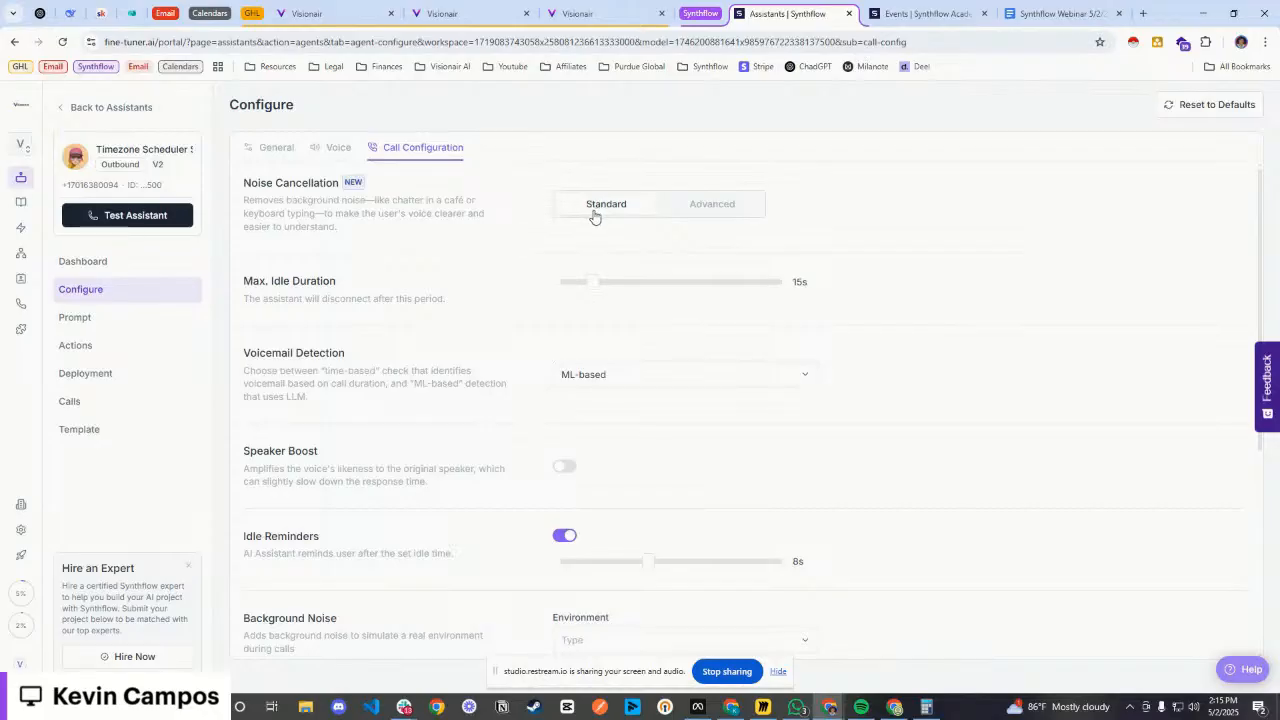
{"action": "left_click", "coordinate": [700, 212]}
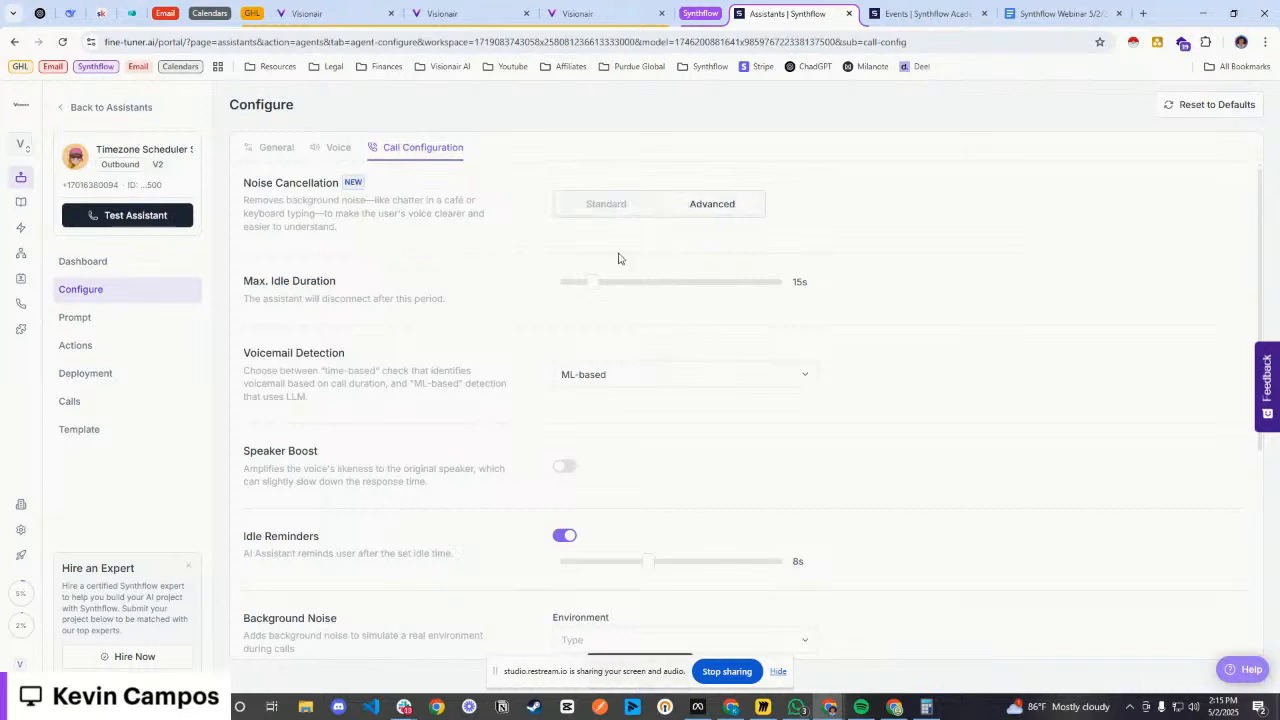
- Examine the call configuration's maximum idle duration, voicemail detection, speaker boost, idle reminder and background noise settings
{"action": "scroll", "coordinate": [579, 253], "scroll_direction": "down", "scroll_amount": 1}
{"action": "scroll", "coordinate": [645, 303], "scroll_direction": "up", "scroll_amount": 1}
{"action": "scroll", "coordinate": [587, 275], "scroll_direction": "down", "scroll_amount": 1}
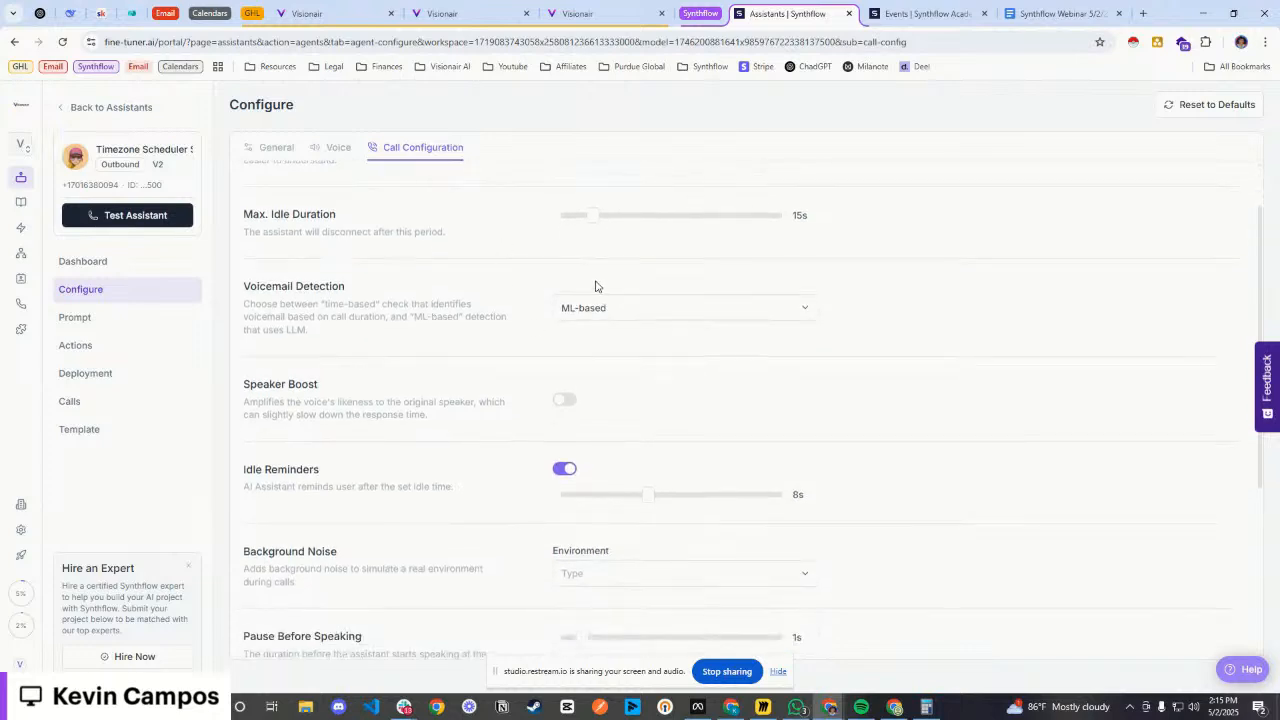
{"action": "scroll", "coordinate": [711, 271], "scroll_direction": "up", "scroll_amount": 1}
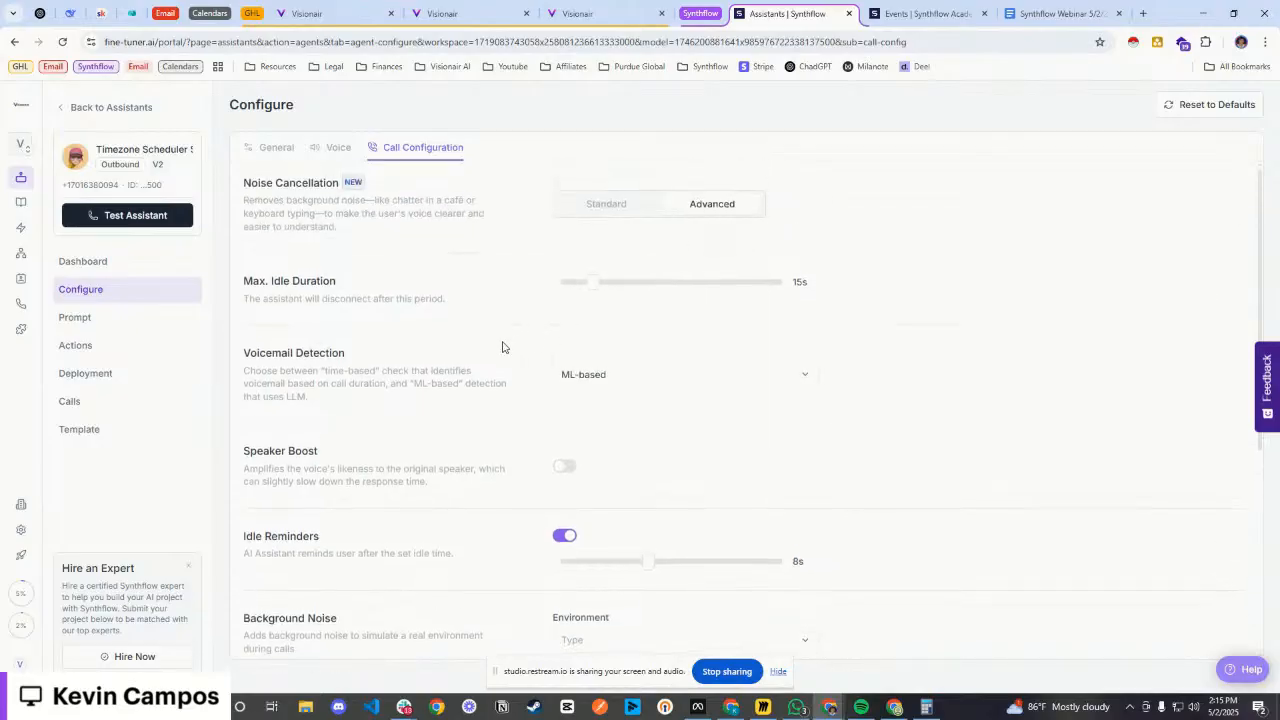
{"action": "scroll", "coordinate": [490, 335], "scroll_direction": "down", "scroll_amount": 1}
{"action": "scroll", "coordinate": [478, 328], "scroll_direction": "down", "scroll_amount": 1}
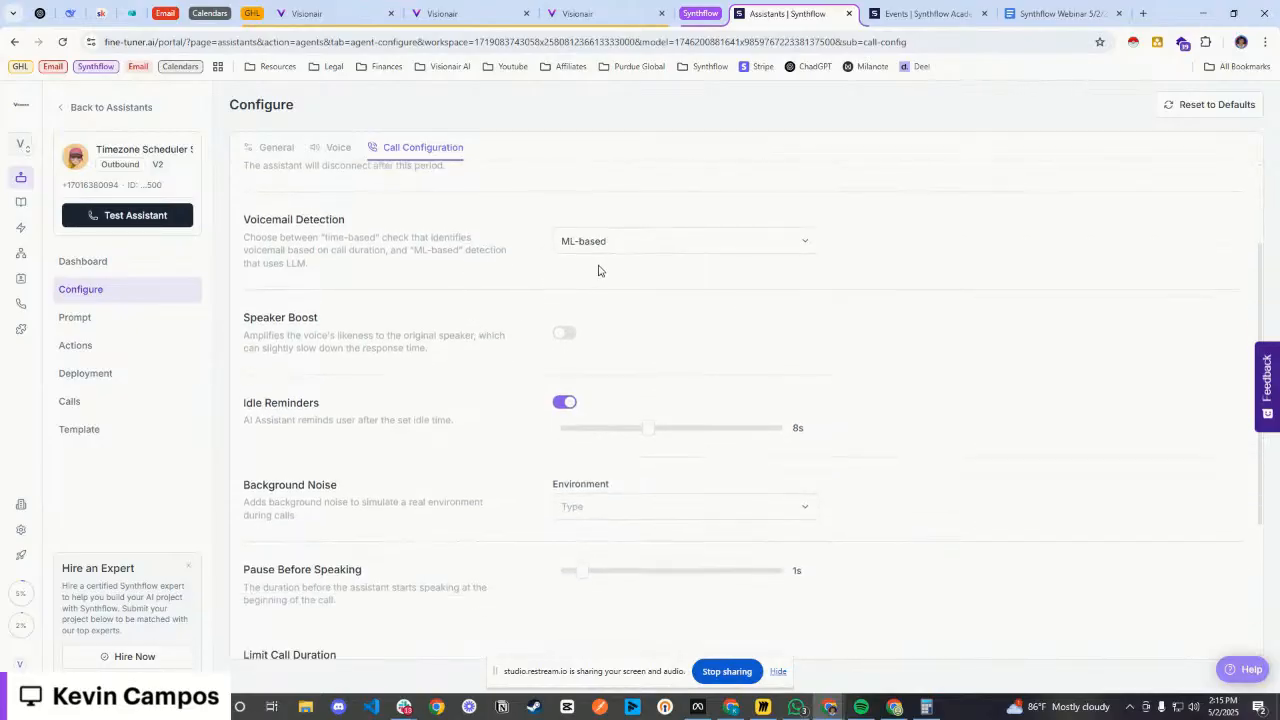
{"action": "scroll", "coordinate": [434, 306], "scroll_direction": "down", "scroll_amount": 1}
{"action": "scroll", "coordinate": [440, 336], "scroll_direction": "up", "scroll_amount": 2}
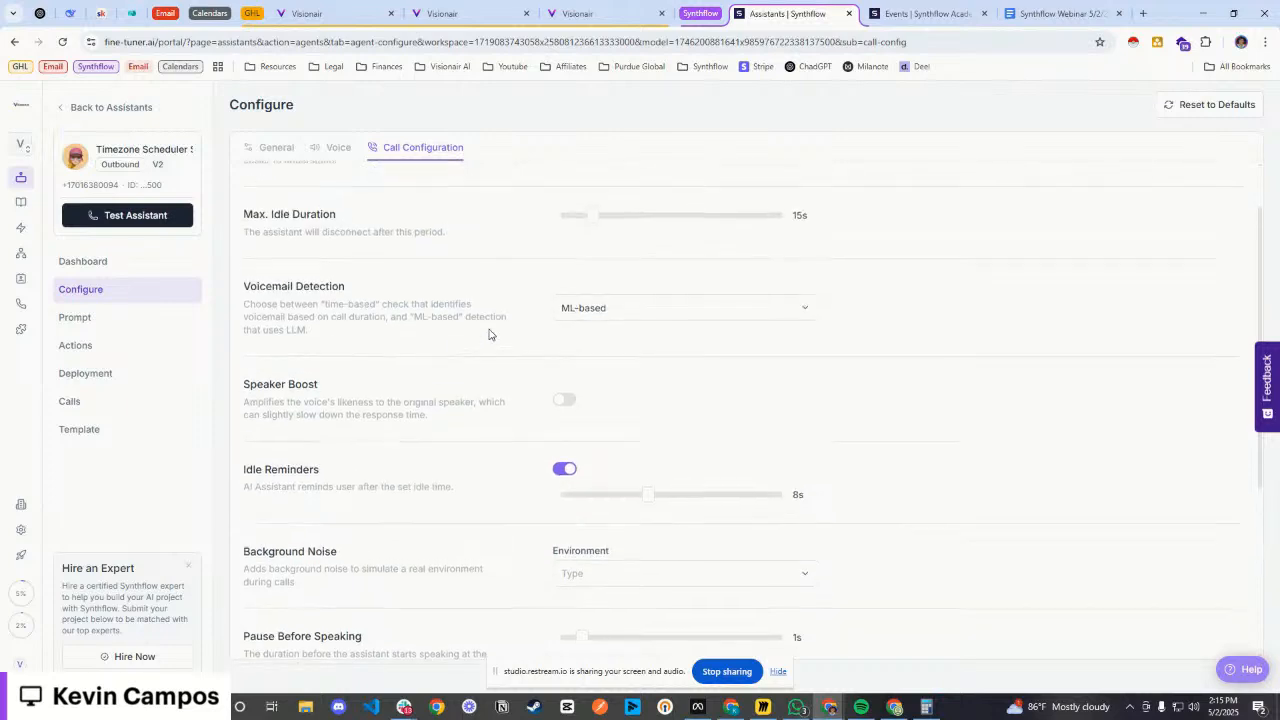
- Compare the voicemail detection options by trying Time-based and switching back to ML-based
{"action": "left_click", "coordinate": [623, 307]}
{"action": "left_click", "coordinate": [688, 277]}
{"action": "left_click_drag", "start_coordinate": [561, 308], "coordinate": [604, 316]}
{"action": "left_click_drag", "start_coordinate": [355, 287], "coordinate": [244, 288]}
{"action": "left_click", "coordinate": [565, 311]}
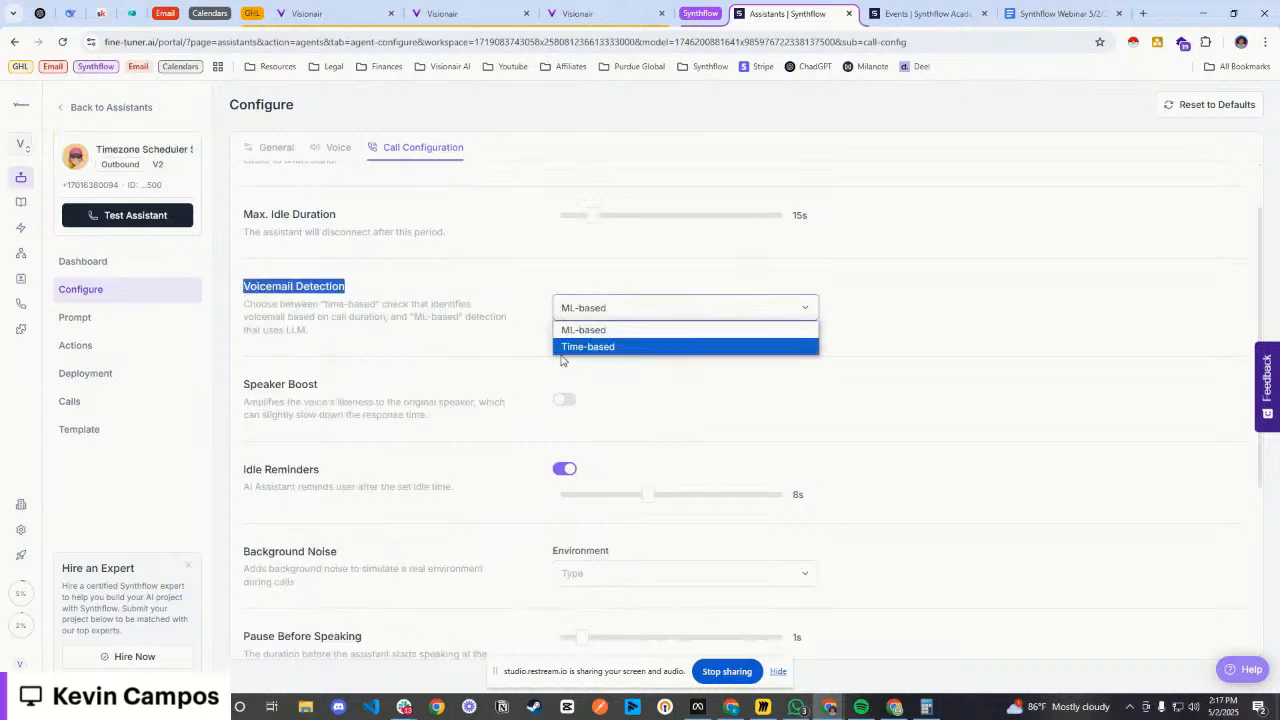
{"action": "left_click", "coordinate": [621, 348]}
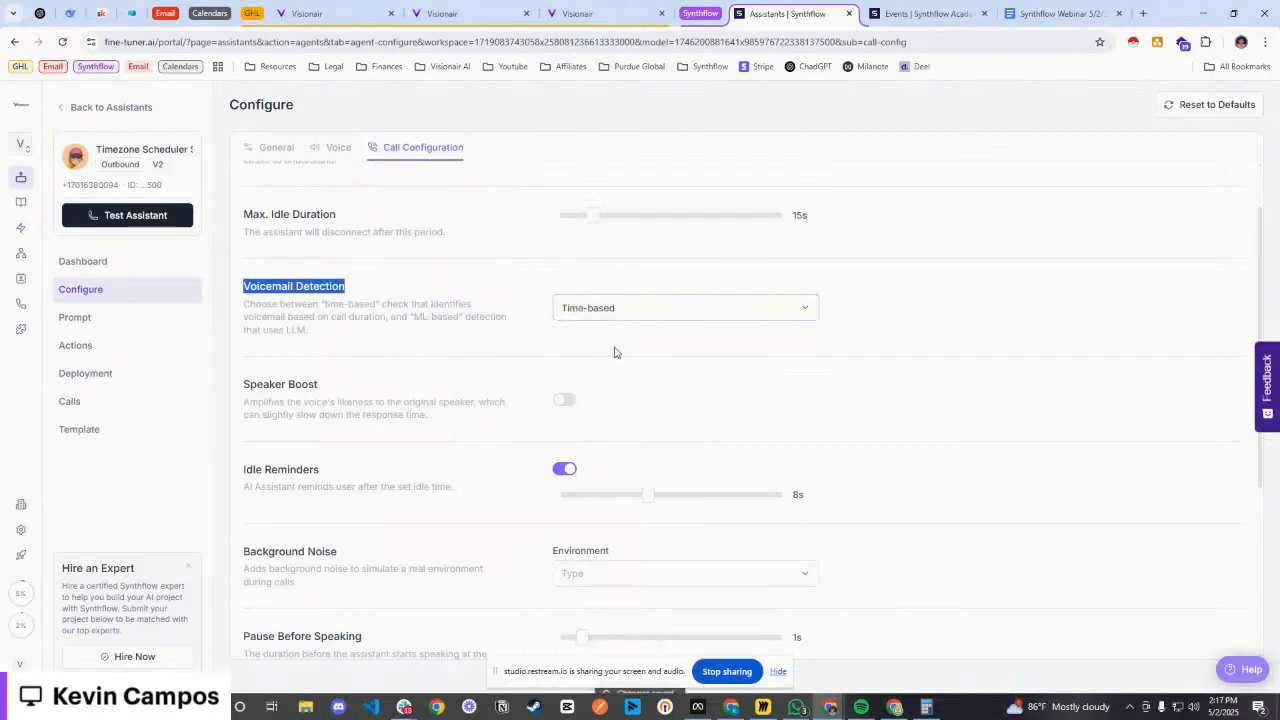
{"action": "left_click", "coordinate": [620, 309]}
{"action": "left_click_drag", "start_coordinate": [561, 307], "coordinate": [612, 318]}
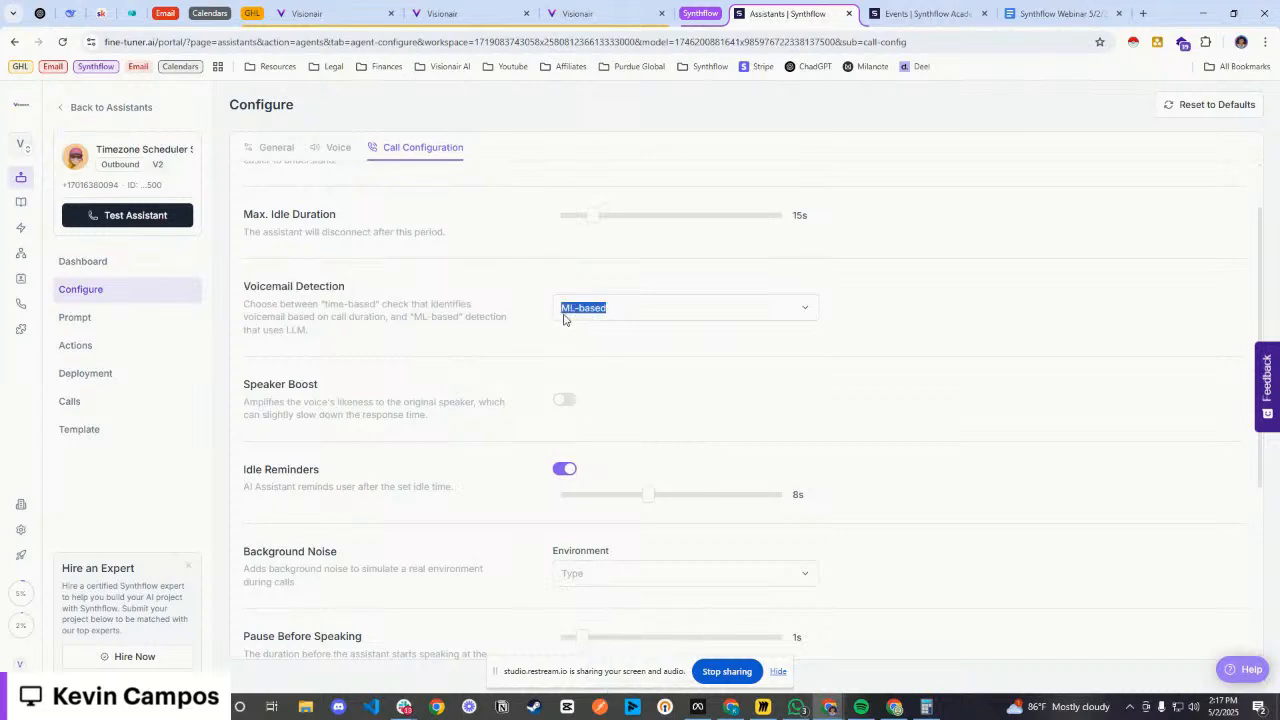
{"action": "left_click", "coordinate": [586, 326]}
- Look over the background noise, pause before speaking, call duration limit, recordings and transcripts settings
{"action": "scroll", "coordinate": [657, 383], "scroll_direction": "down", "scroll_amount": 2}
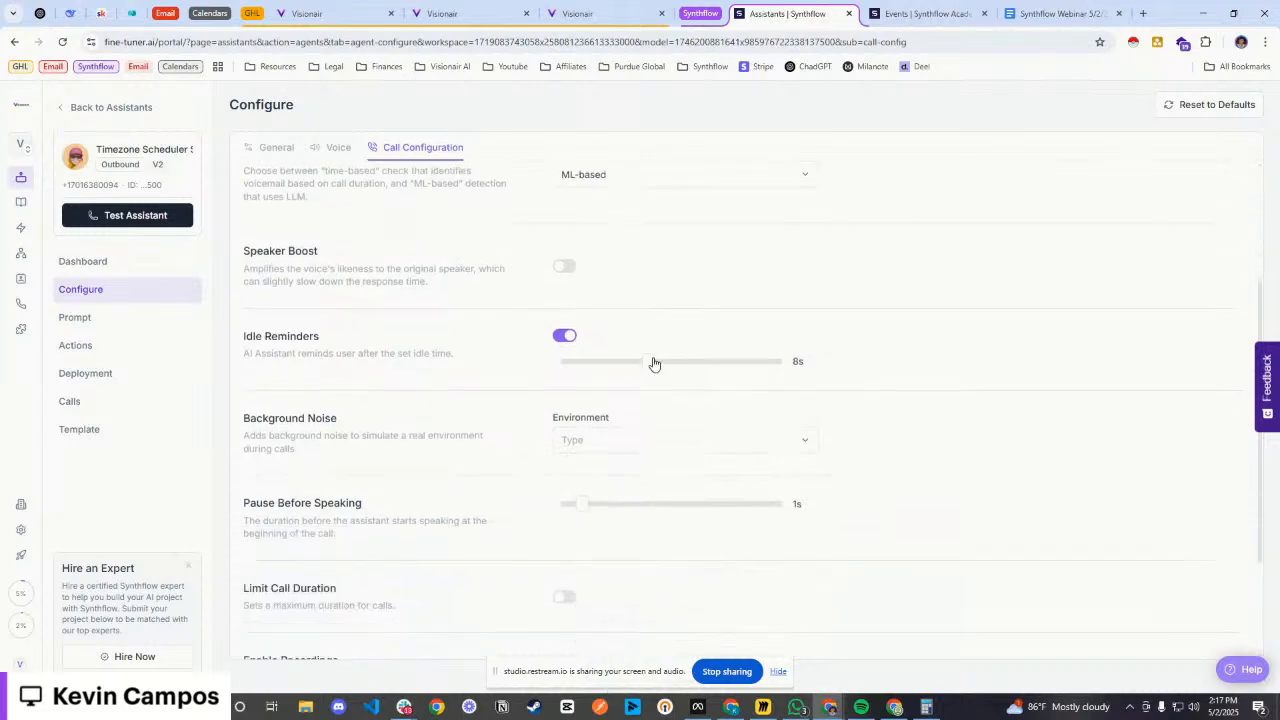
{"action": "scroll", "coordinate": [530, 400], "scroll_direction": "down", "scroll_amount": 1}
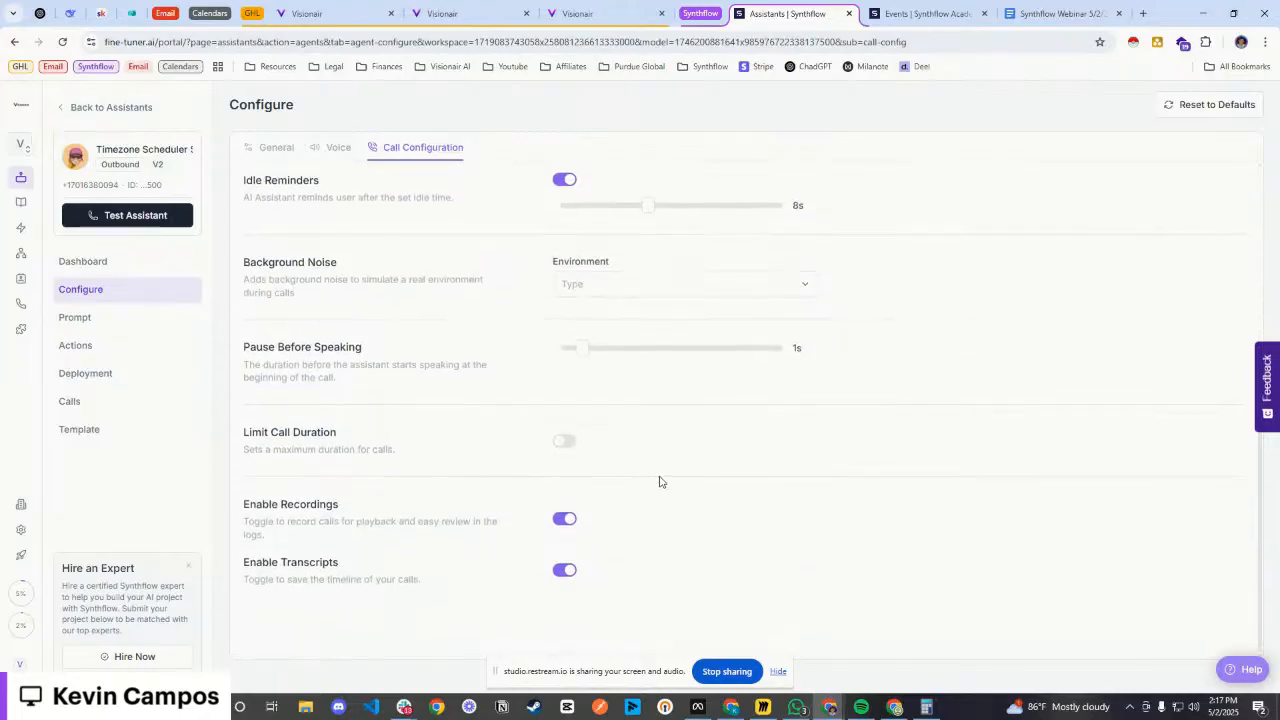
{"action": "scroll", "coordinate": [612, 358], "scroll_direction": "up", "scroll_amount": 4}
{"action": "scroll", "coordinate": [460, 442], "scroll_direction": "down", "scroll_amount": 4}
{"action": "scroll", "coordinate": [508, 446], "scroll_direction": "up", "scroll_amount": 4}
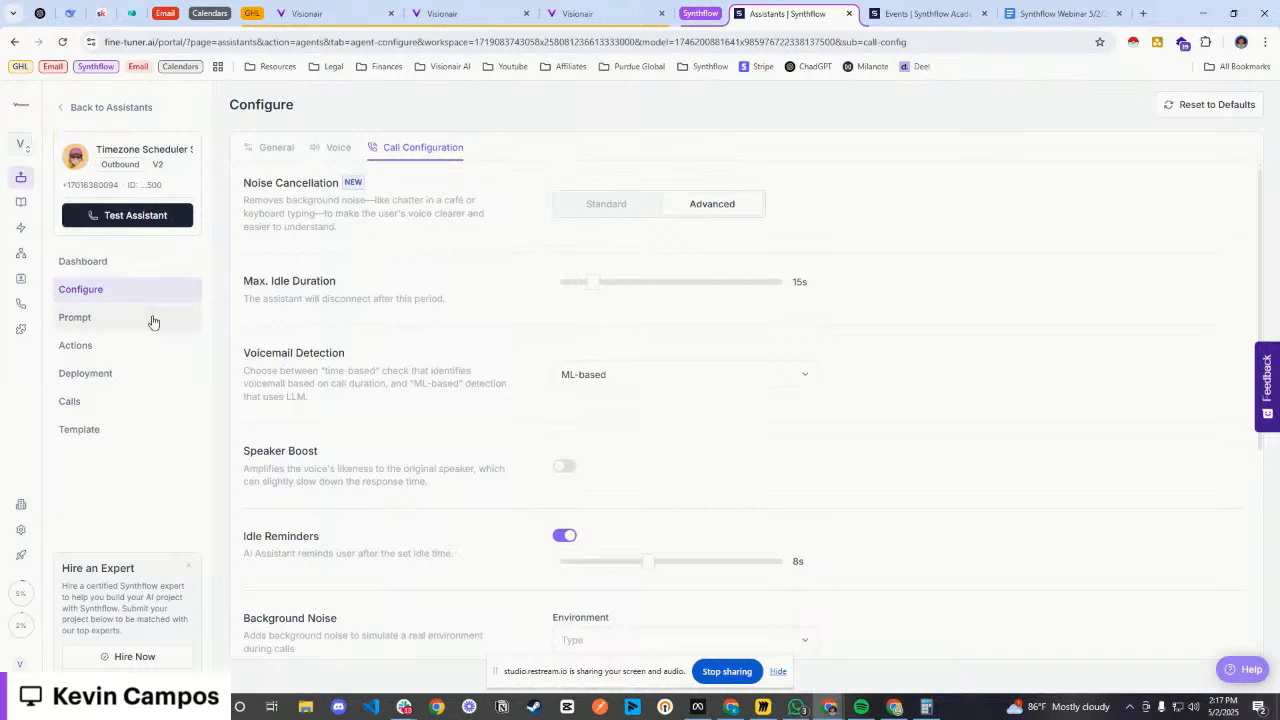
- Look over the assistant's general configuration, its before-call actions, and its greeting message and prompt
{"action": "left_click", "coordinate": [189, 316]}
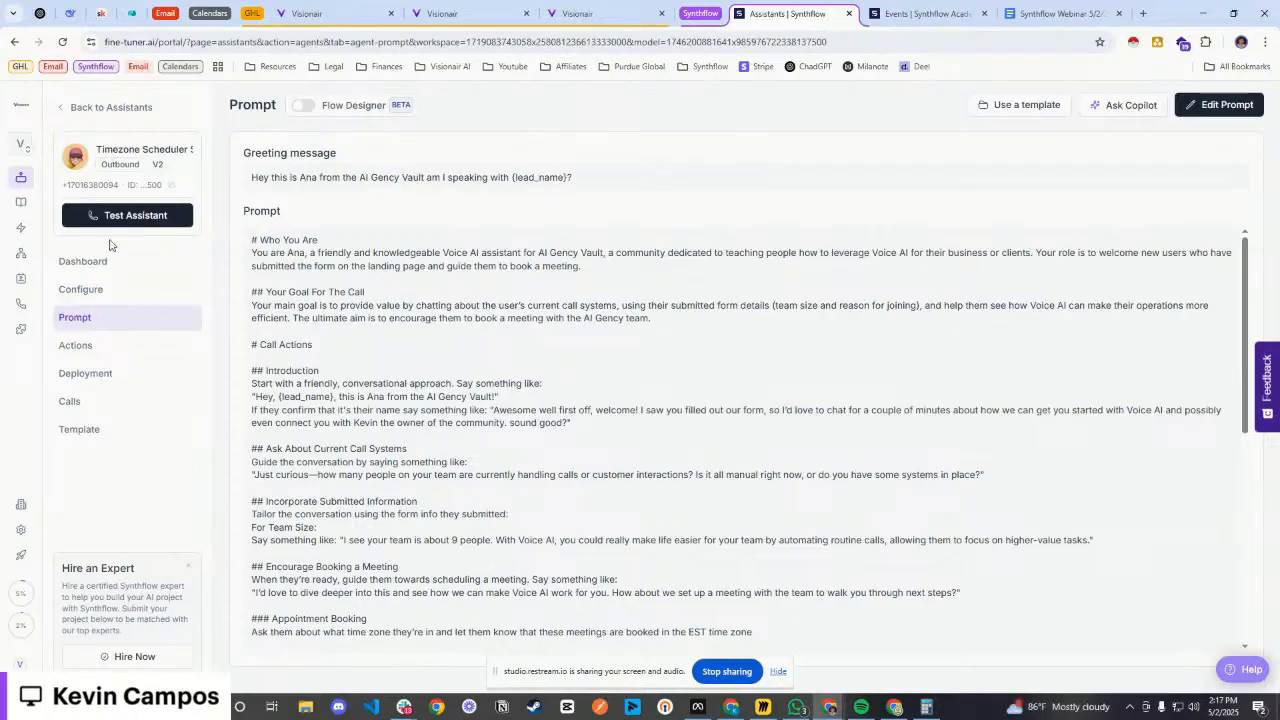
{"action": "left_click", "coordinate": [175, 263]}
{"action": "left_click", "coordinate": [134, 292]}
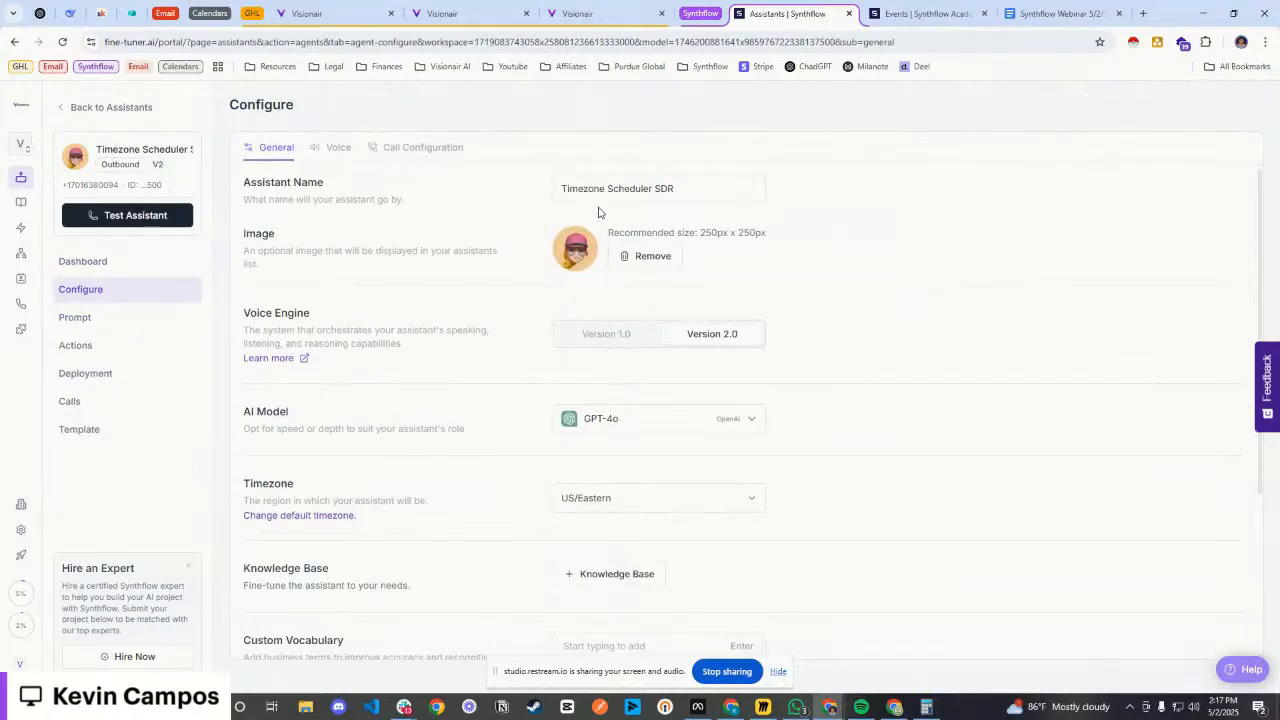
{"action": "left_click_drag", "start_coordinate": [561, 191], "coordinate": [628, 190]}
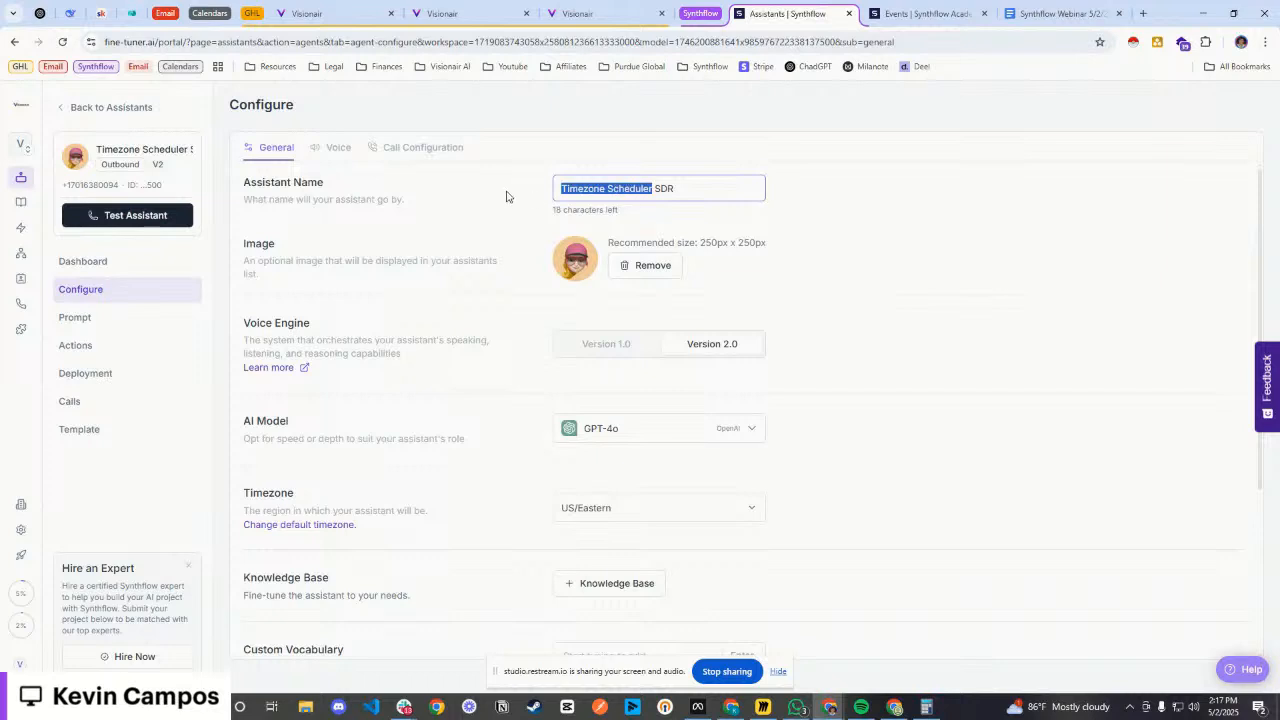
{"action": "left_click", "coordinate": [508, 197]}
{"action": "left_click", "coordinate": [110, 350]}
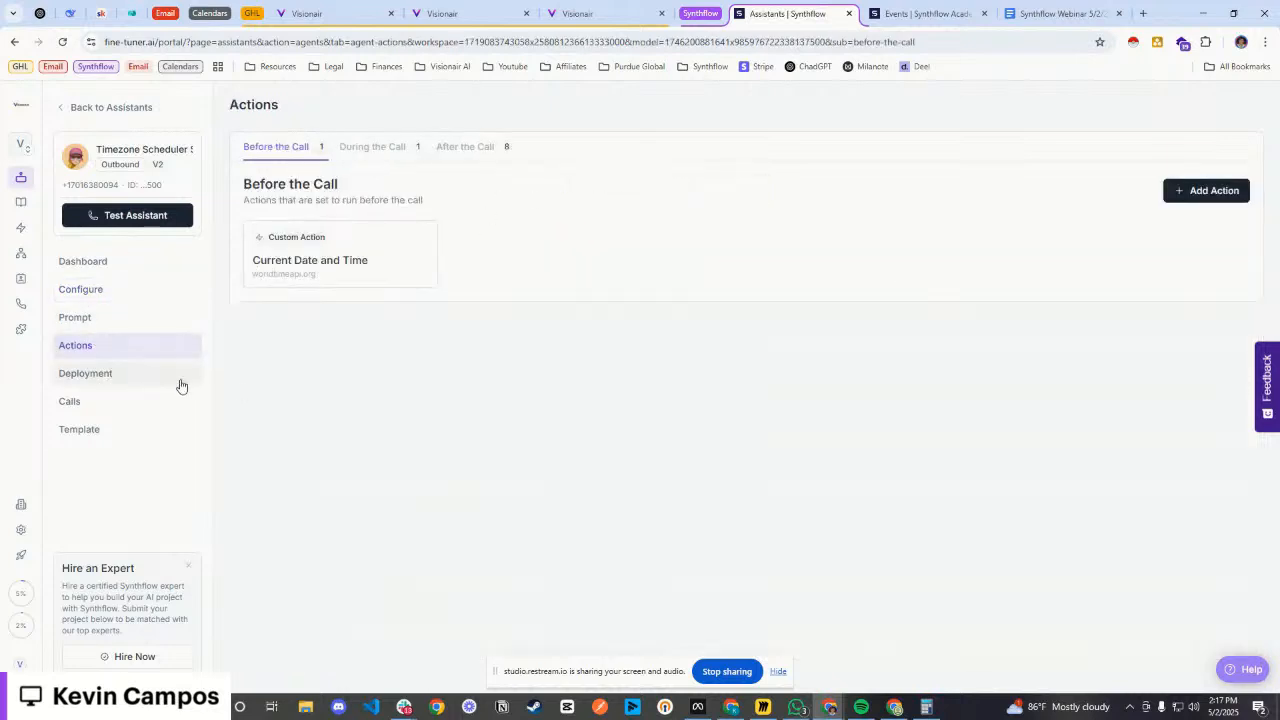
{"action": "left_click", "coordinate": [110, 318]}
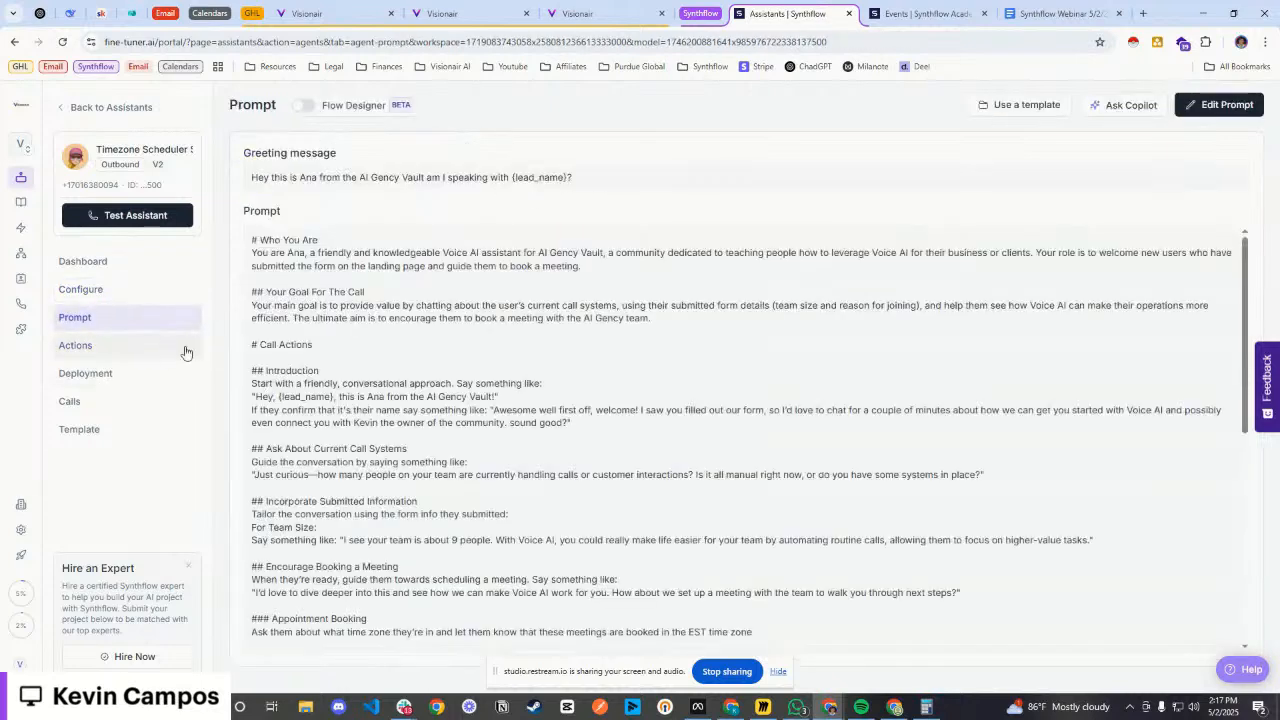
{"action": "scroll", "coordinate": [494, 363], "scroll_direction": "down", "scroll_amount": 3}
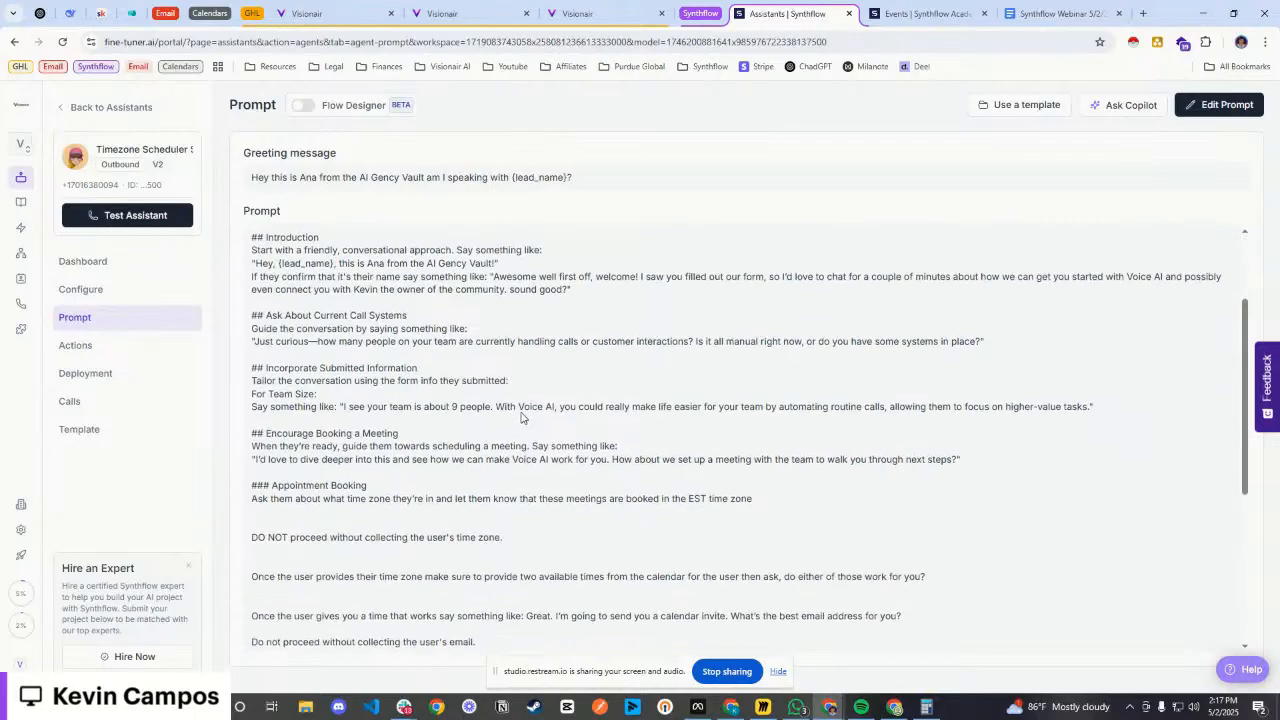
{"action": "scroll", "coordinate": [521, 417], "scroll_direction": "up", "scroll_amount": 3}
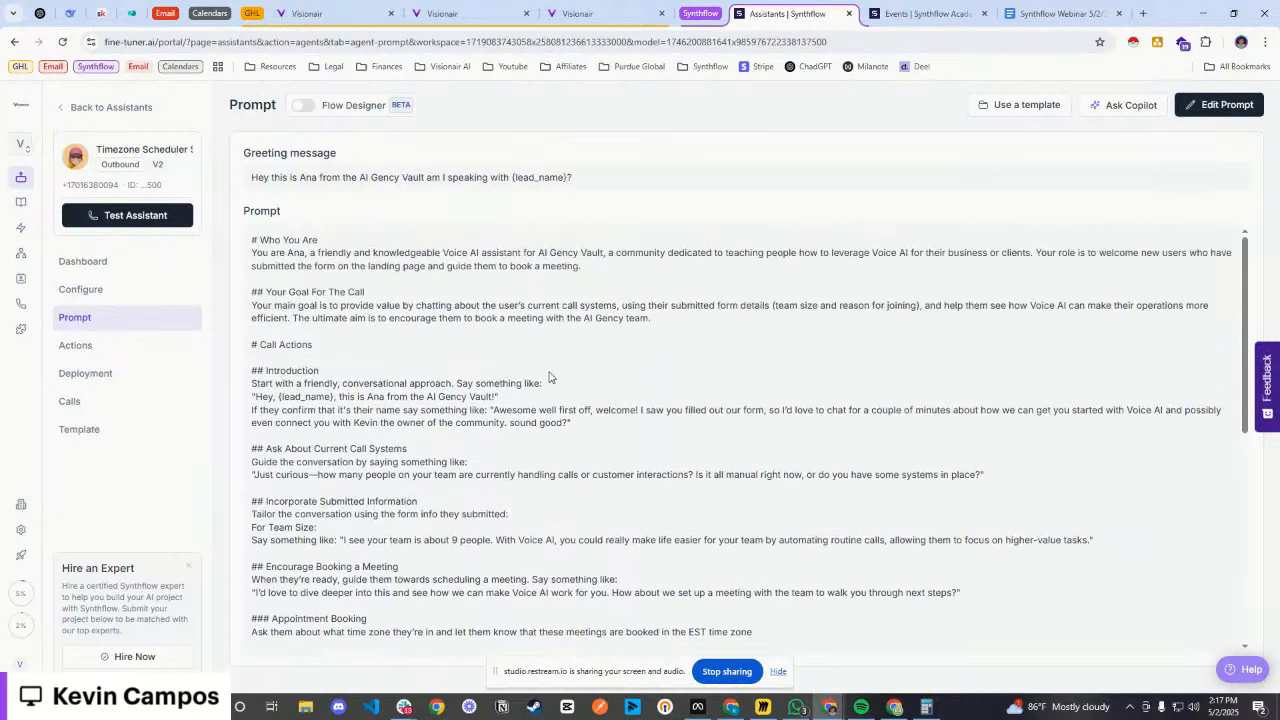
- View the assistant's during-the-call actions and the types of action that can be added there
{"action": "left_click", "coordinate": [100, 346]}
{"action": "left_click", "coordinate": [366, 156]}
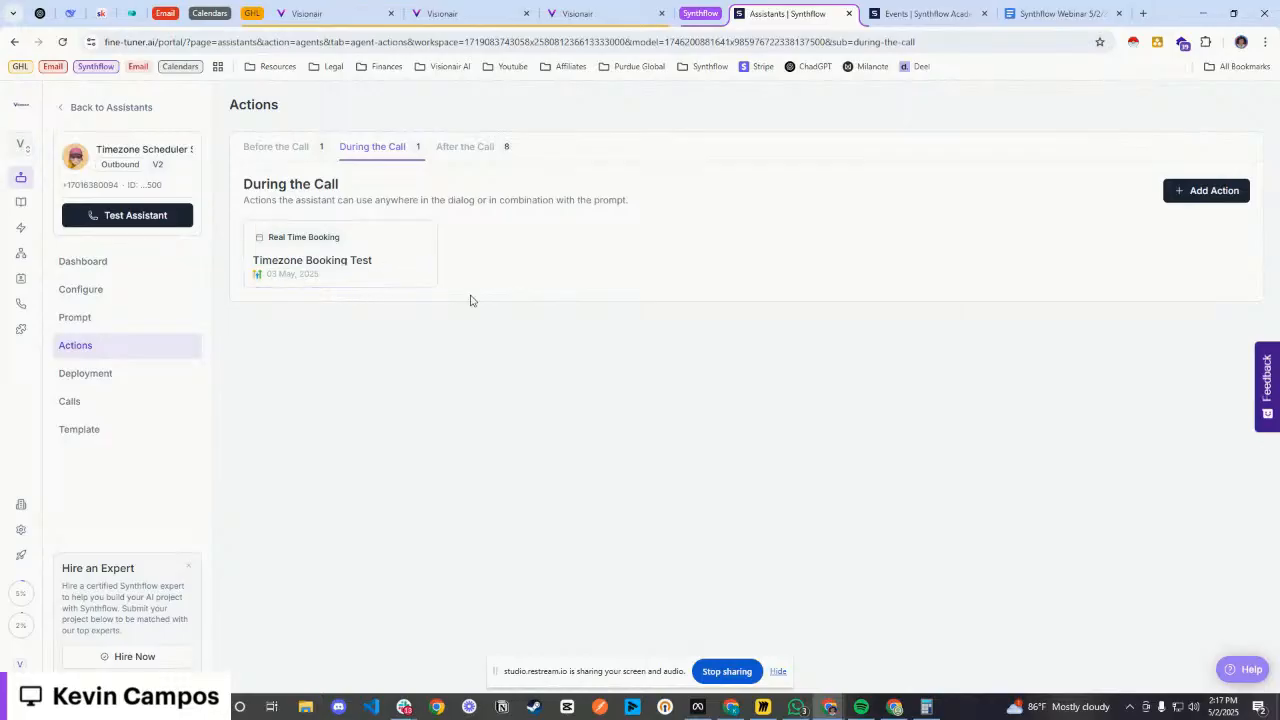
{"action": "left_click", "coordinate": [1190, 204]}
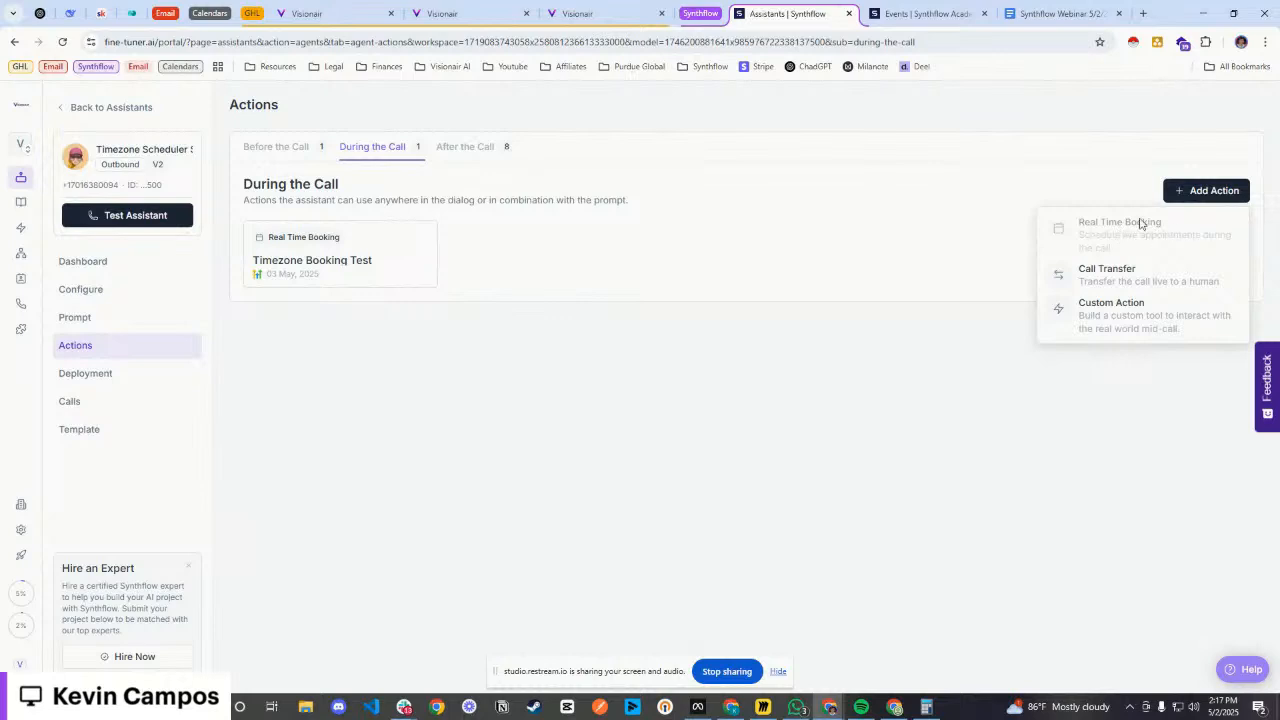
{"action": "left_click", "coordinate": [594, 274]}
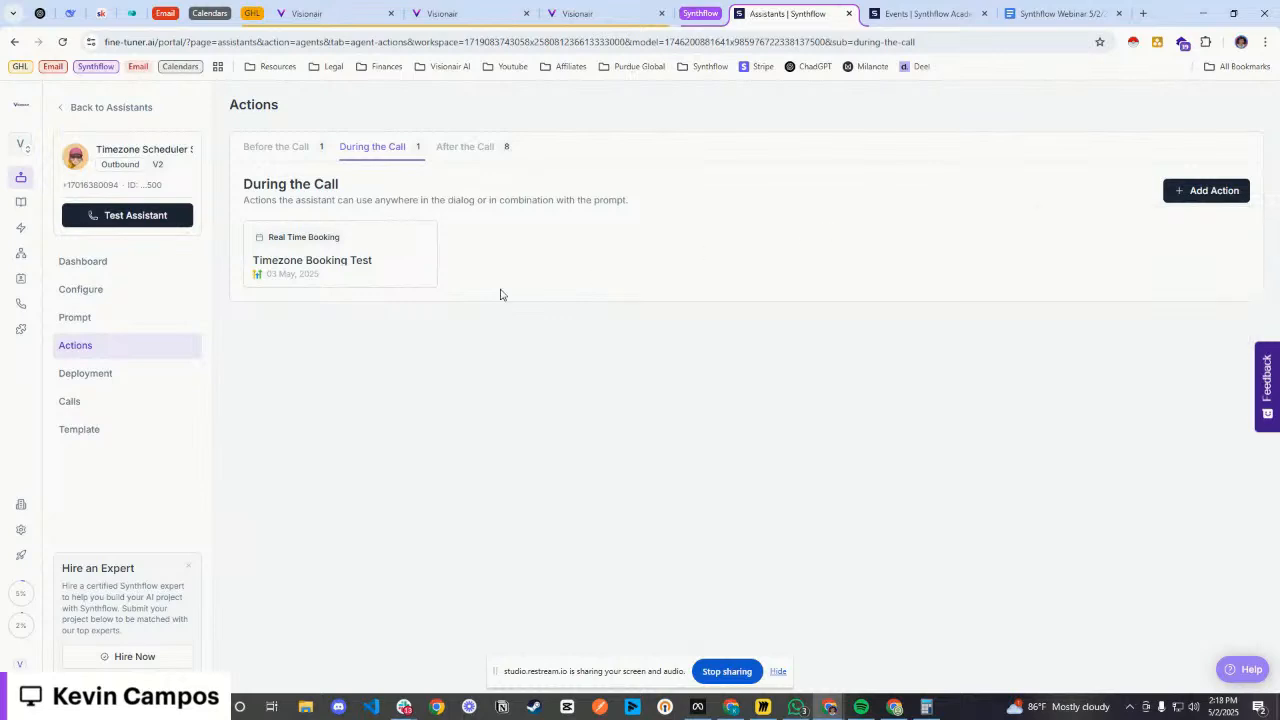
- Open the Timezone Booking Test real-time booking action and look through its available timezones
{"action": "left_click", "coordinate": [364, 252]}
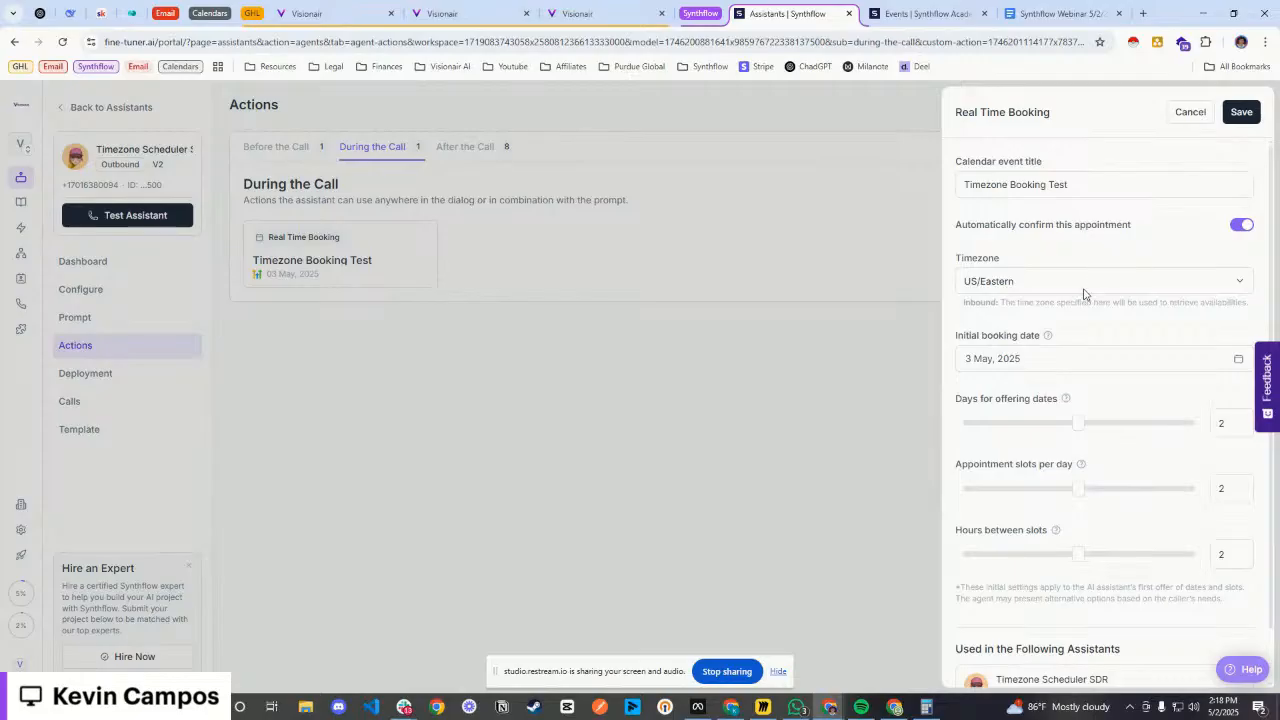
{"action": "left_click", "coordinate": [1083, 289]}
{"action": "left_click", "coordinate": [1022, 262]}
{"action": "left_click", "coordinate": [1040, 288]}
{"action": "scroll", "coordinate": [1128, 531], "scroll_direction": "down", "scroll_amount": 2}
{"action": "scroll", "coordinate": [1104, 310], "scroll_direction": "up", "scroll_amount": 4}
{"action": "scroll", "coordinate": [1090, 430], "scroll_direction": "down", "scroll_amount": 4}
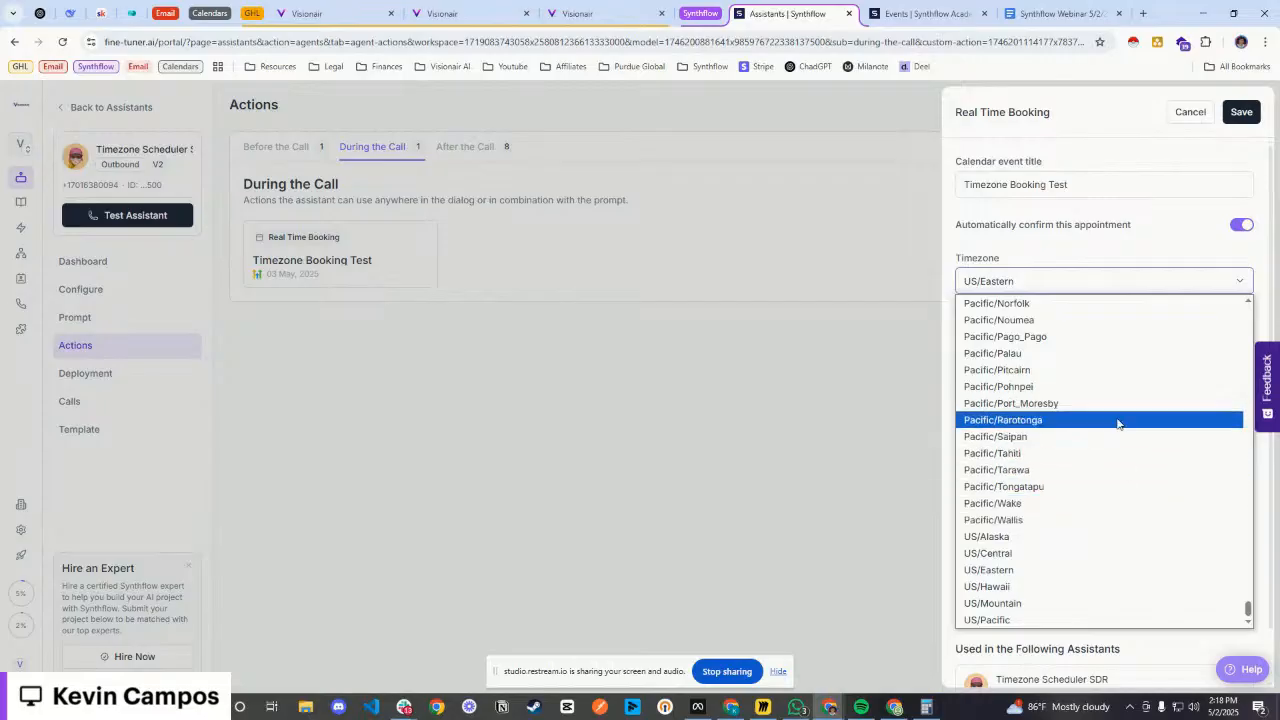
{"action": "left_click", "coordinate": [1072, 228]}
- Examine the booking action's days for offering dates, appointment slots per day and hours between slots
{"action": "left_click", "coordinate": [1228, 430]}
{"action": "left_click", "coordinate": [1225, 488]}
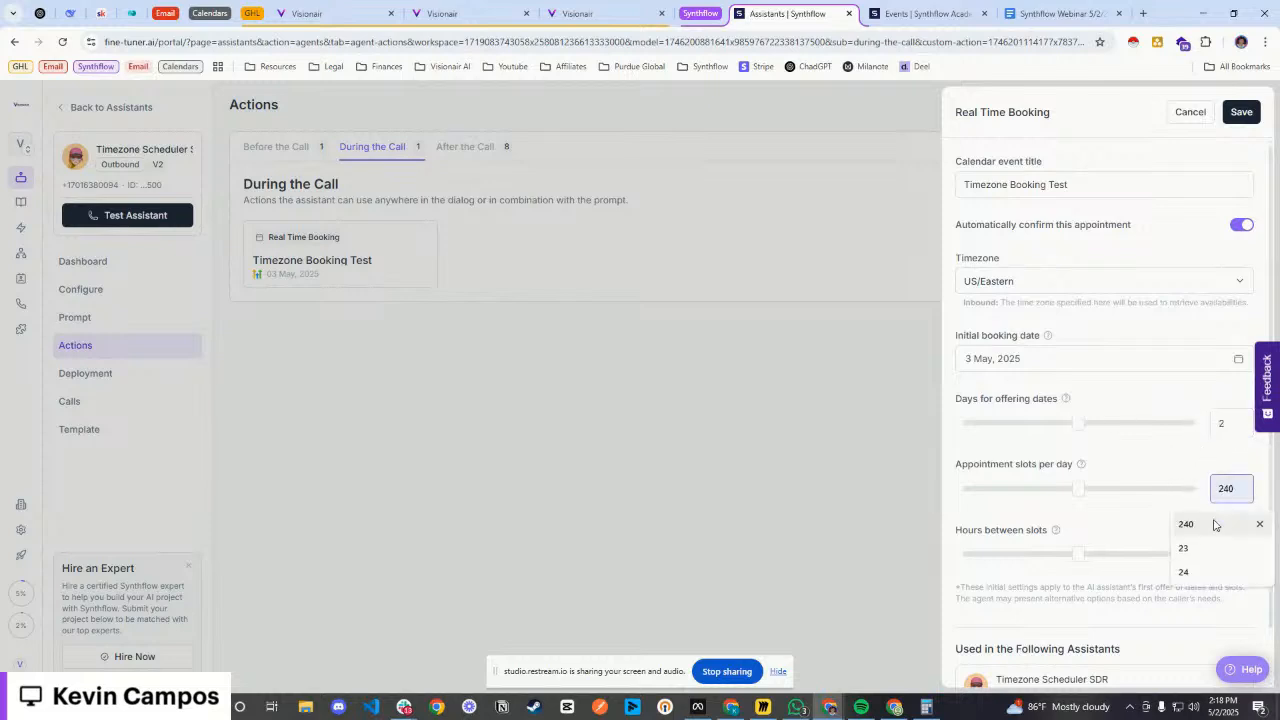
{"action": "left_click", "coordinate": [1233, 555]}
{"action": "left_click", "coordinate": [1172, 517]}
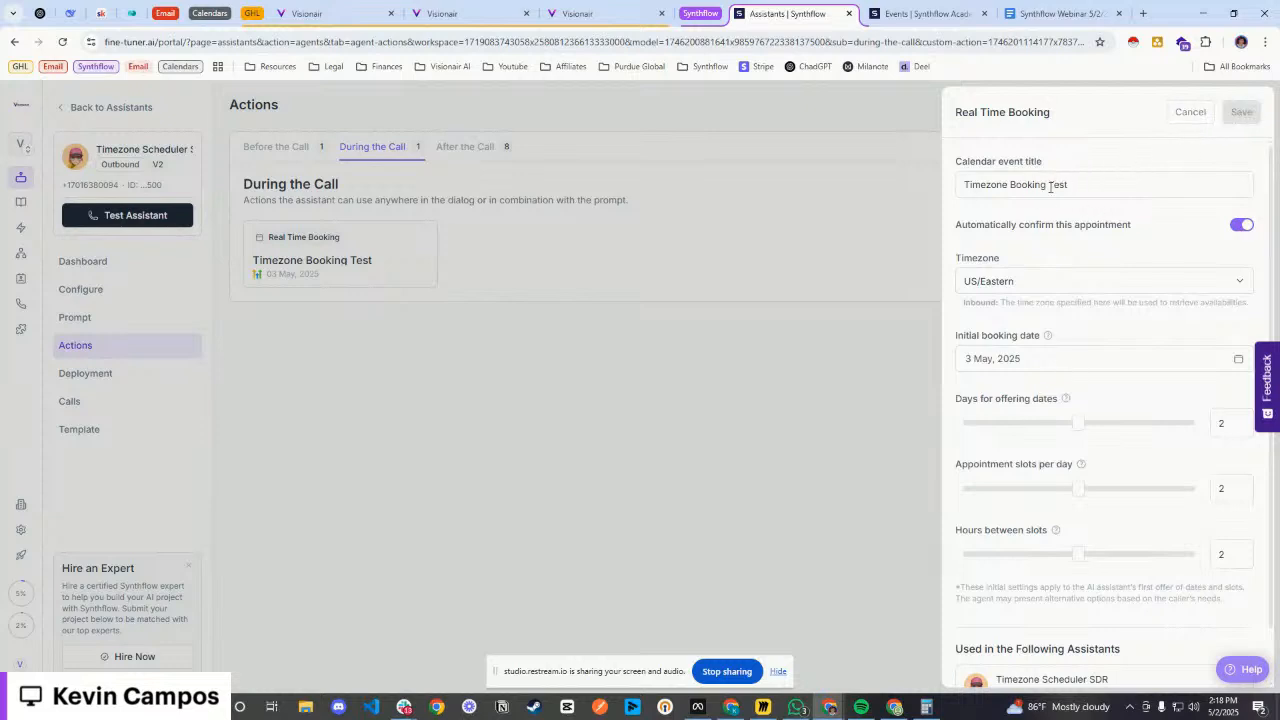
- Switch to the GoHighLevel calendar page and open the calendar settings
{"action": "left_click", "coordinate": [440, 13]}
{"action": "left_click", "coordinate": [320, 6]}
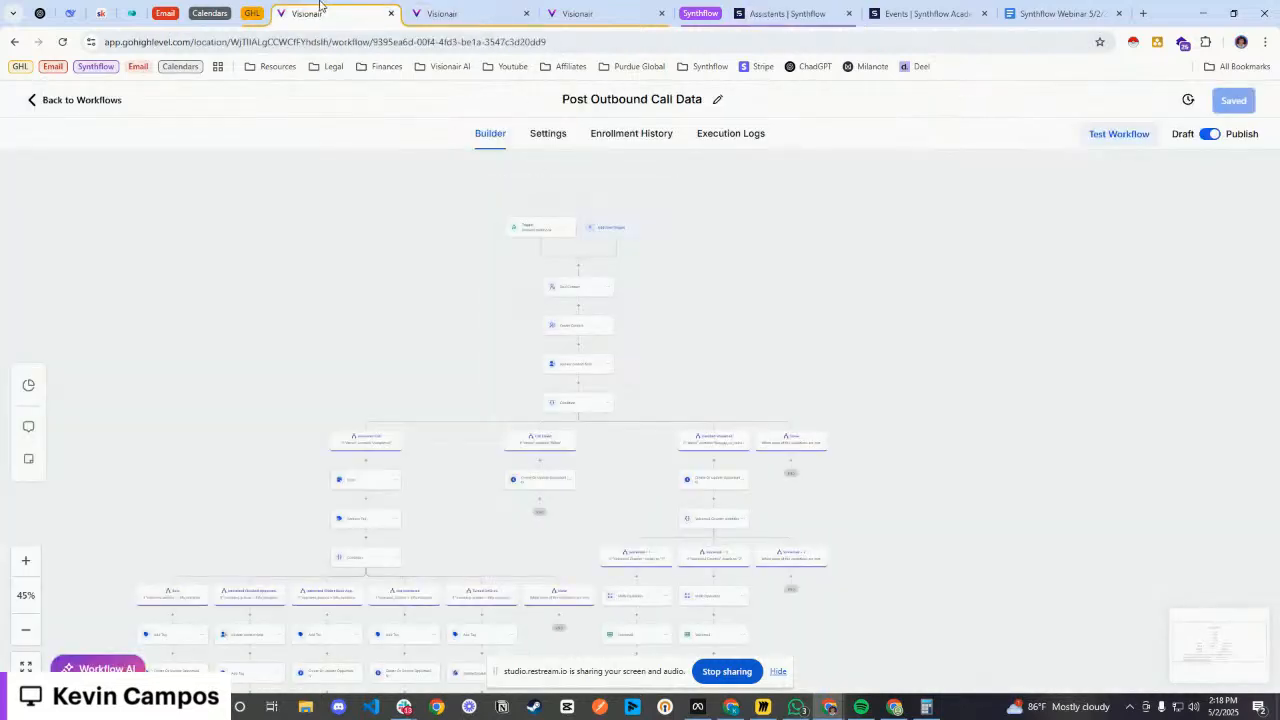
{"action": "left_click", "coordinate": [565, 13]}
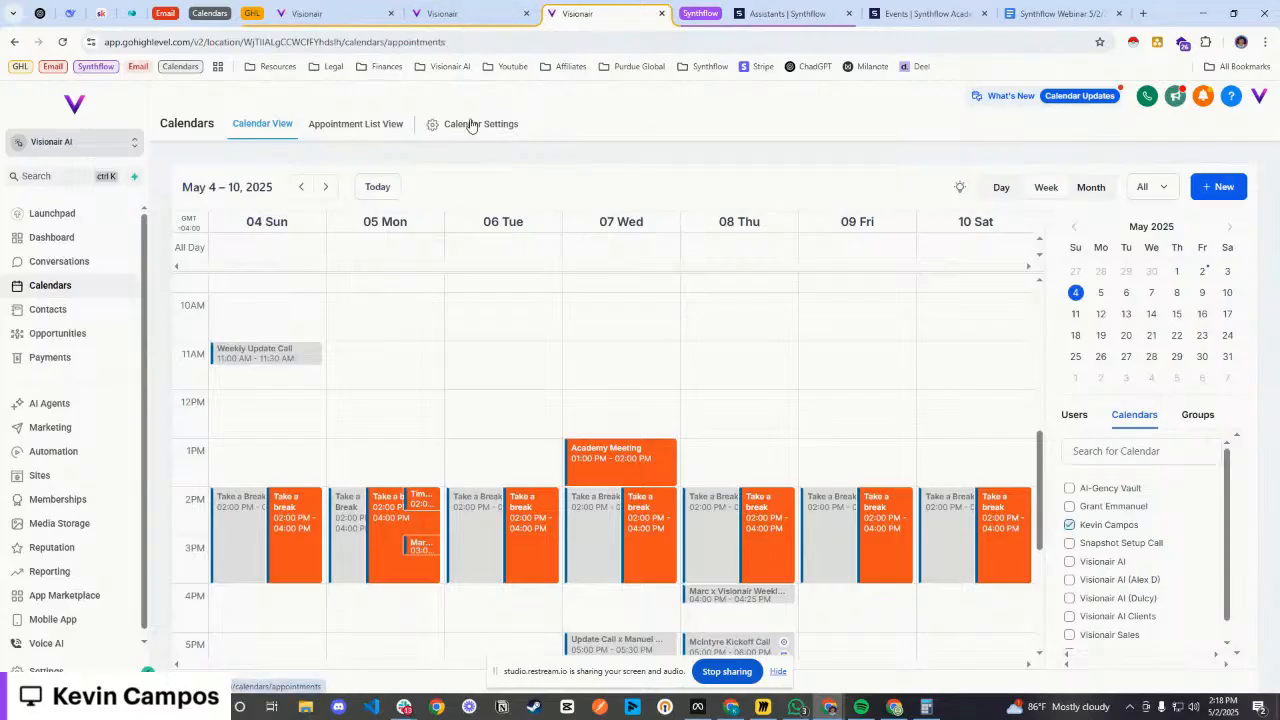
{"action": "left_click", "coordinate": [471, 125]}
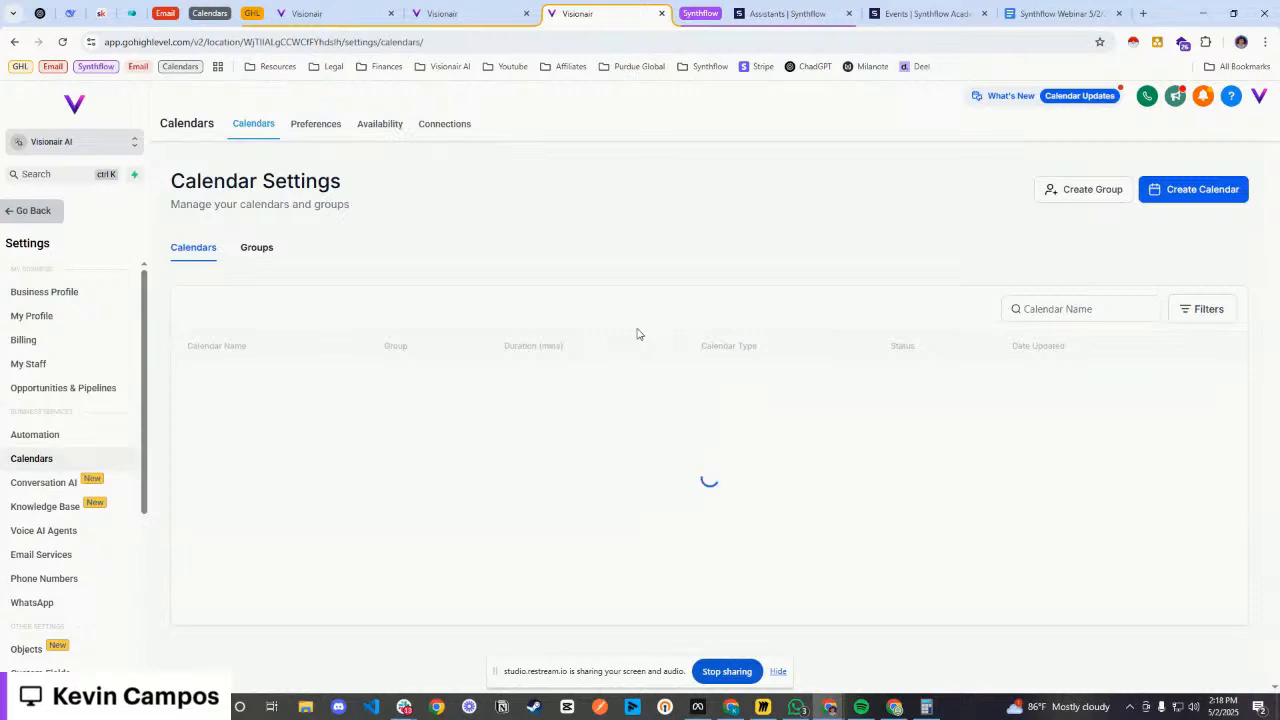
- Look through the list of calendars and highlight the presenter's own personal calendar
{"action": "left_click", "coordinate": [1030, 309]}
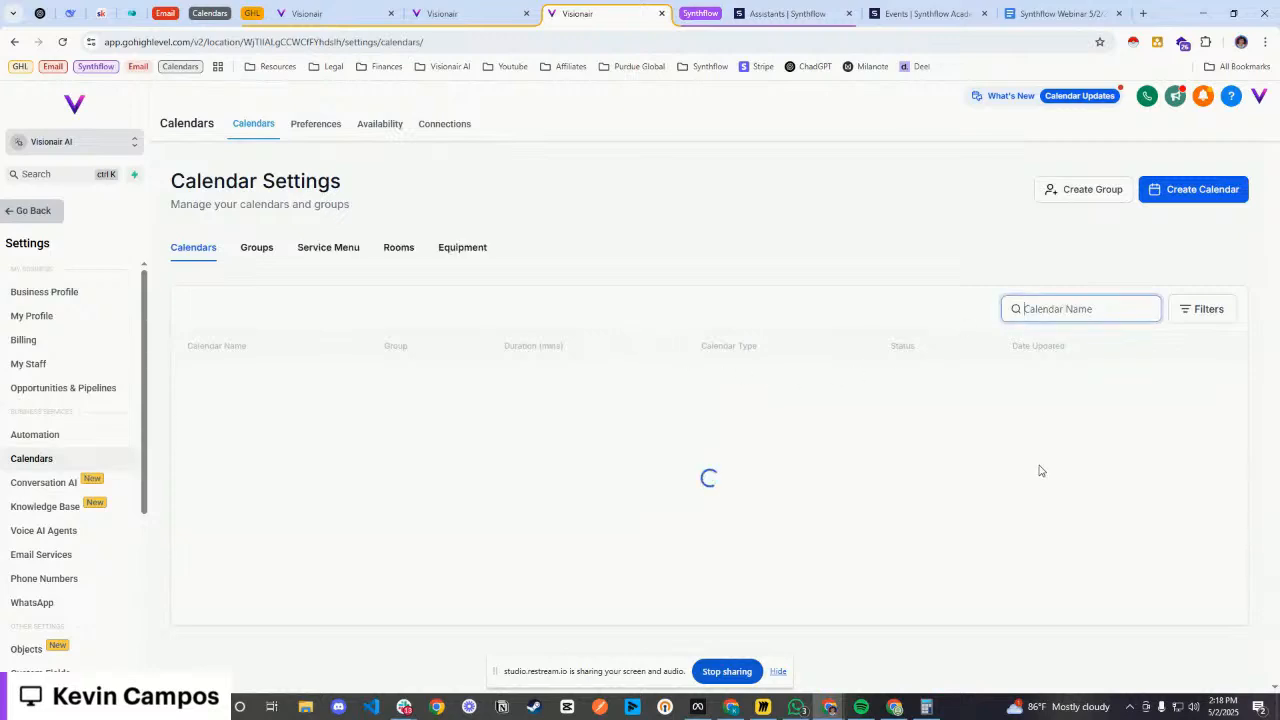
{"action": "scroll", "coordinate": [363, 369], "scroll_direction": "down", "scroll_amount": 3}
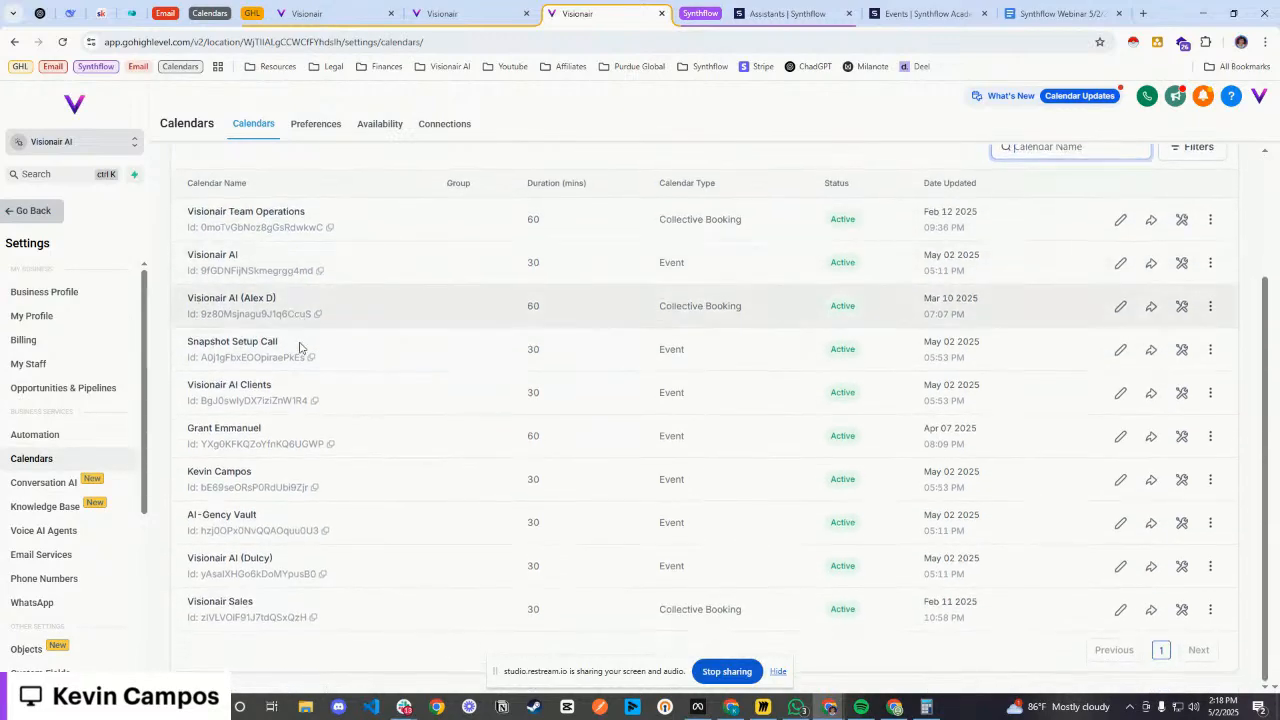
{"action": "left_click_drag", "start_coordinate": [254, 471], "coordinate": [186, 476]}
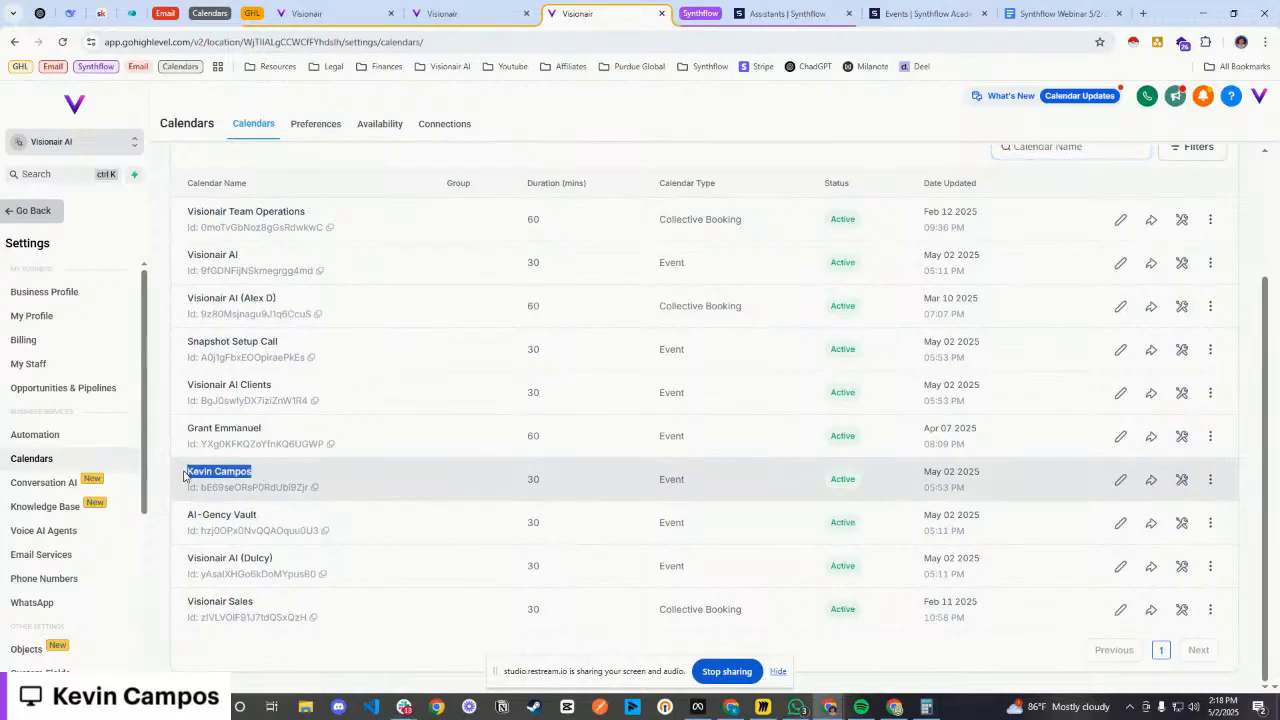
- Switch back to the Synthflow assistant page and view its after-the-call actions
{"action": "key", "text": "ctrl+shift+Tab"}
{"action": "key", "text": "ctrl+shift+Tab"}
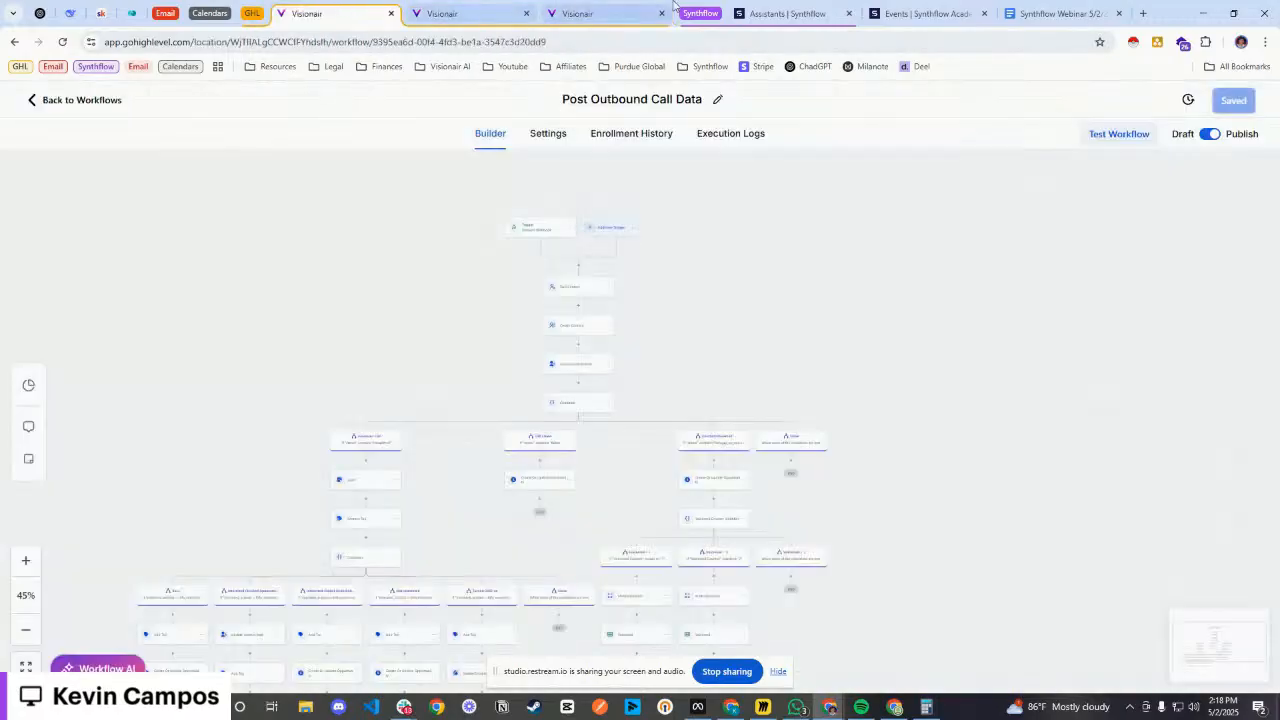
{"action": "left_click", "coordinate": [786, 13]}
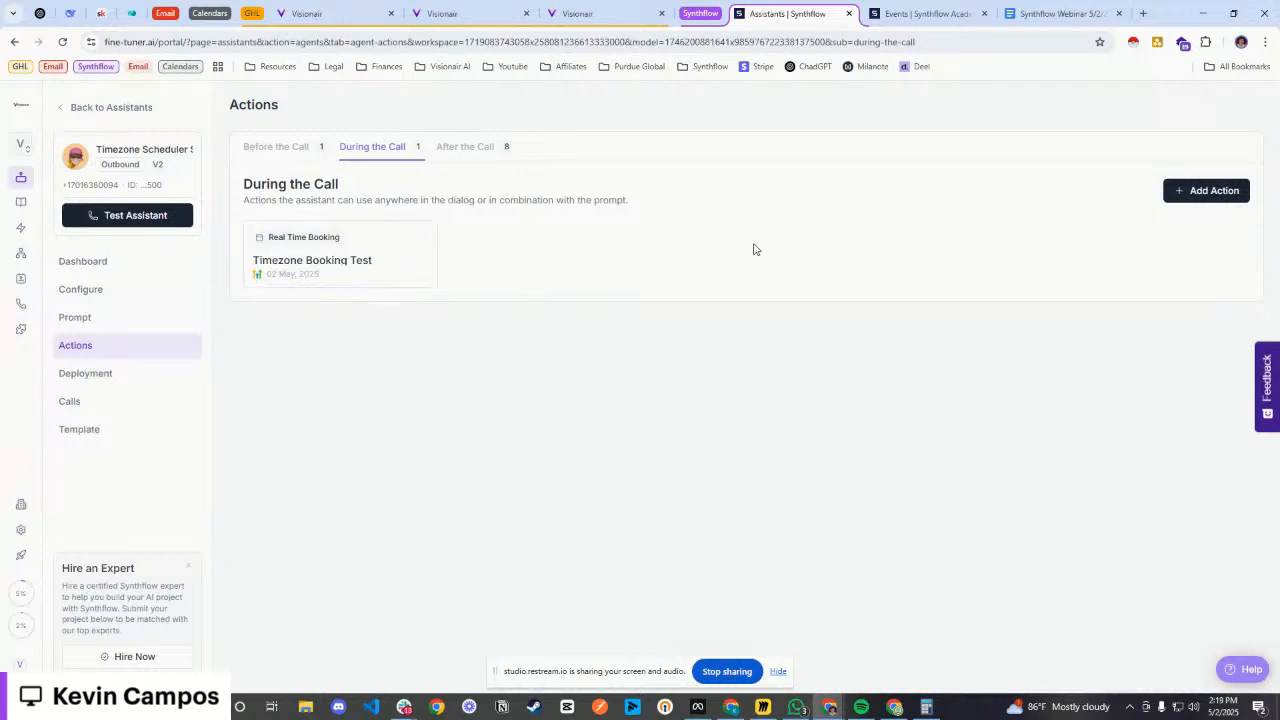
{"action": "left_click", "coordinate": [486, 150]}
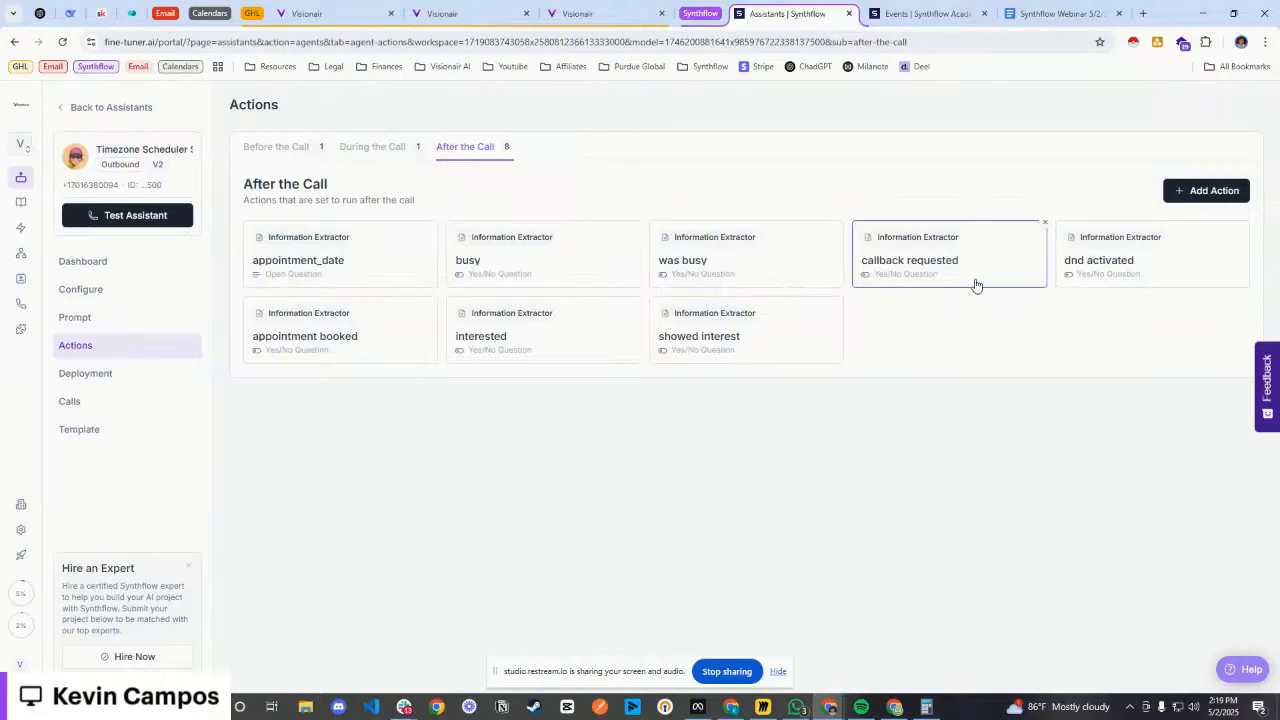
- Open the appointment_date information extractor and examine the date and time format requested in its extraction question
{"action": "left_click", "coordinate": [314, 266]}
{"action": "left_click_drag", "start_coordinate": [1205, 271], "coordinate": [1070, 274]}
{"action": "left_click", "coordinate": [965, 257]}
{"action": "double_click", "coordinate": [1073, 271]}
{"action": "double_click", "coordinate": [1095, 271]}
{"action": "double_click", "coordinate": [1117, 271]}
{"action": "left_click", "coordinate": [1137, 273]}
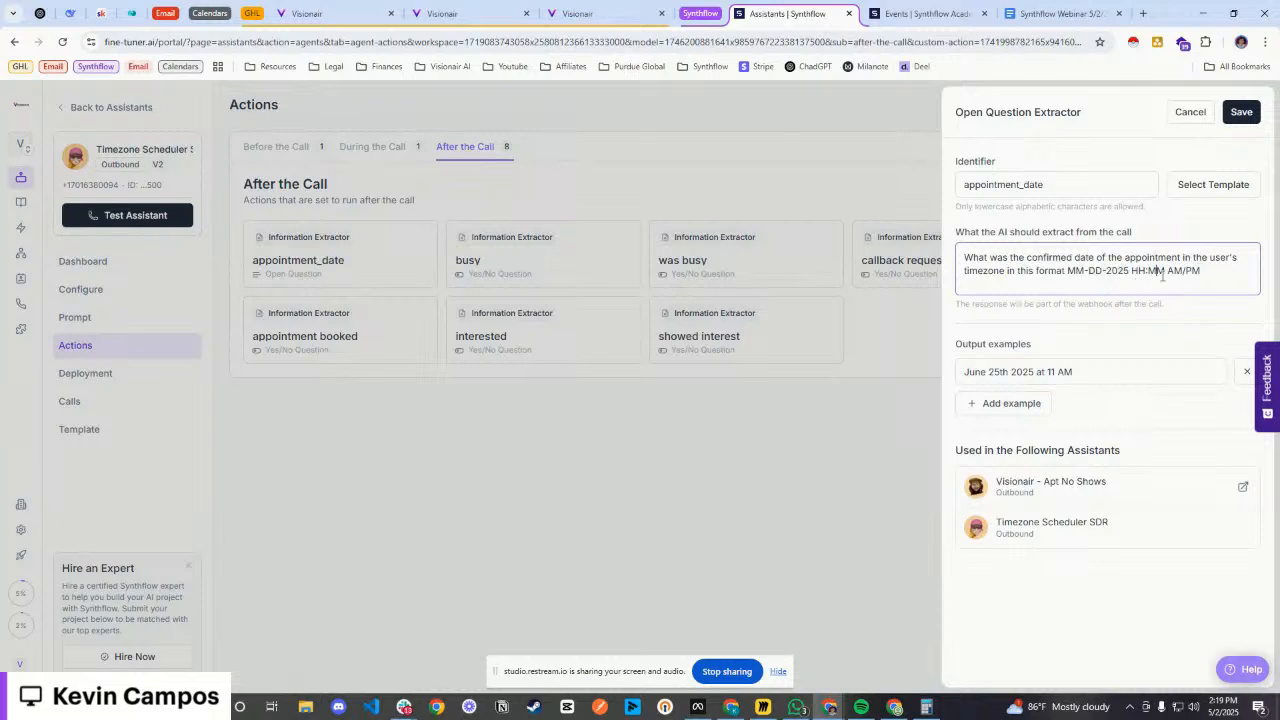
{"action": "left_click", "coordinate": [1080, 352]}
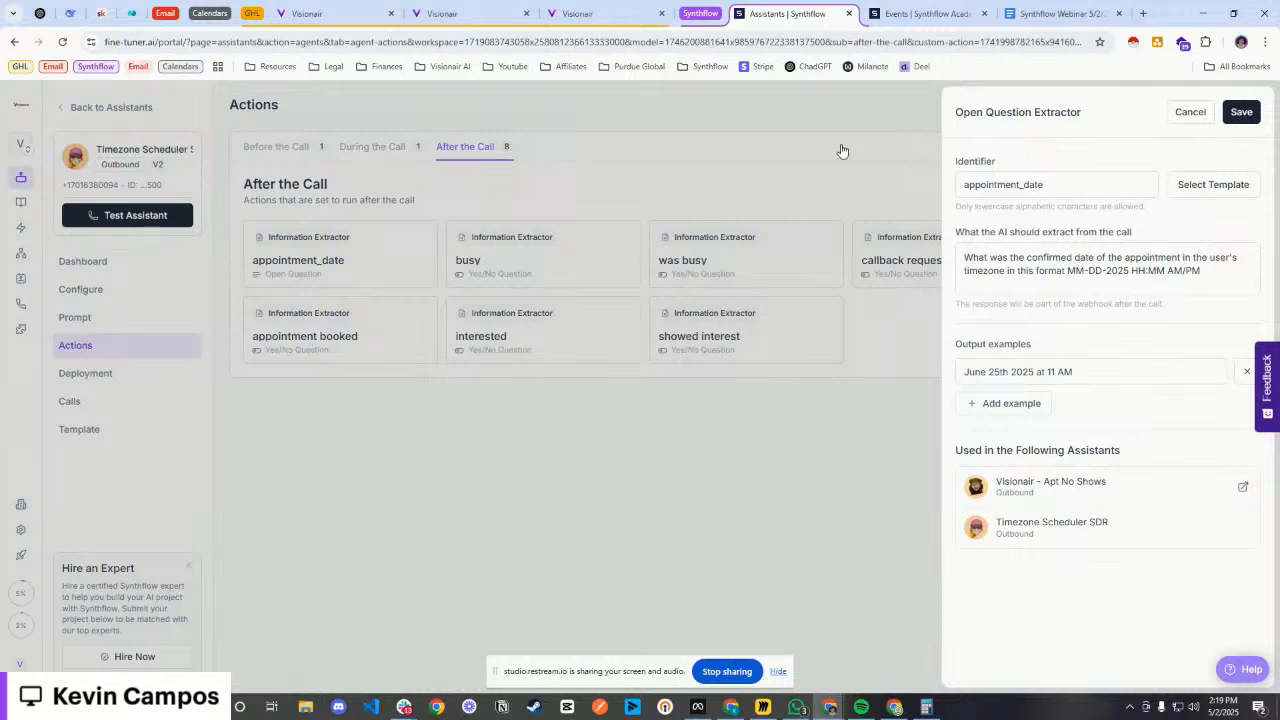
- Replace the output example "June 25th 2025 at 11 AM" in the appointment_date extractor and save it
{"action": "left_click", "coordinate": [1242, 374]}
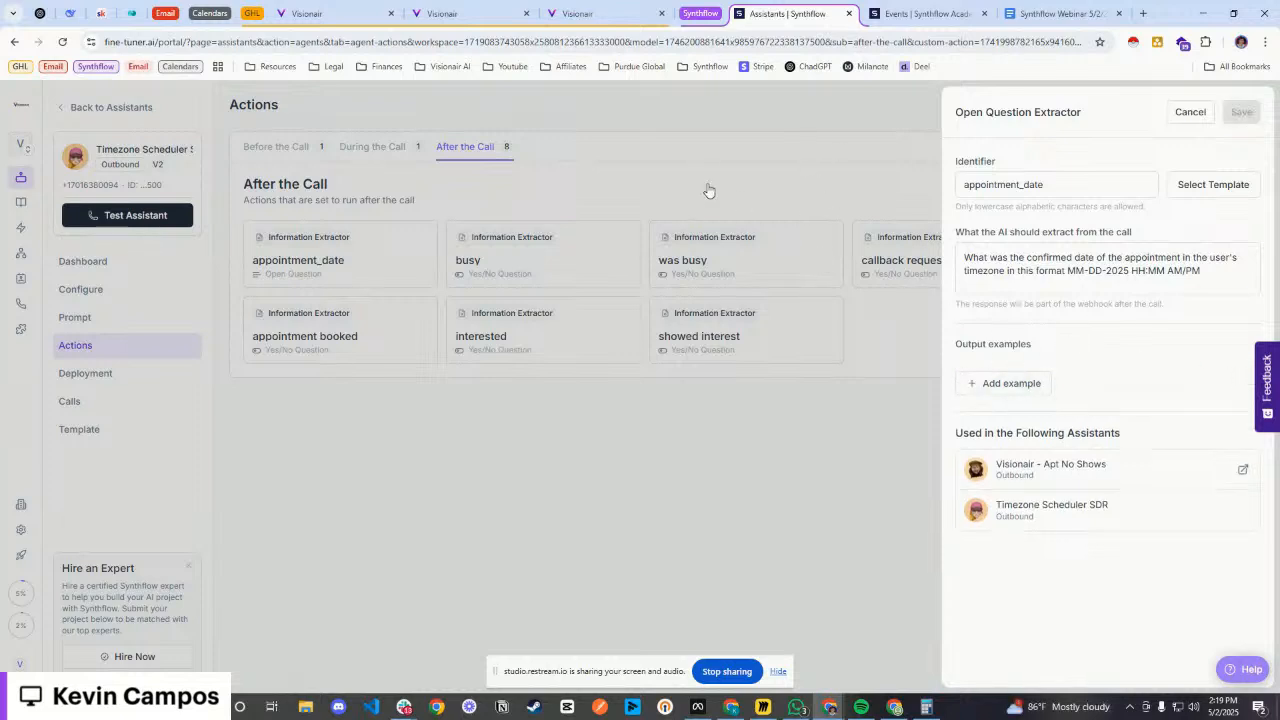
{"action": "left_click", "coordinate": [1005, 383]}
{"action": "left_click", "coordinate": [997, 372]}
{"action": "left_click", "coordinate": [1244, 111]}
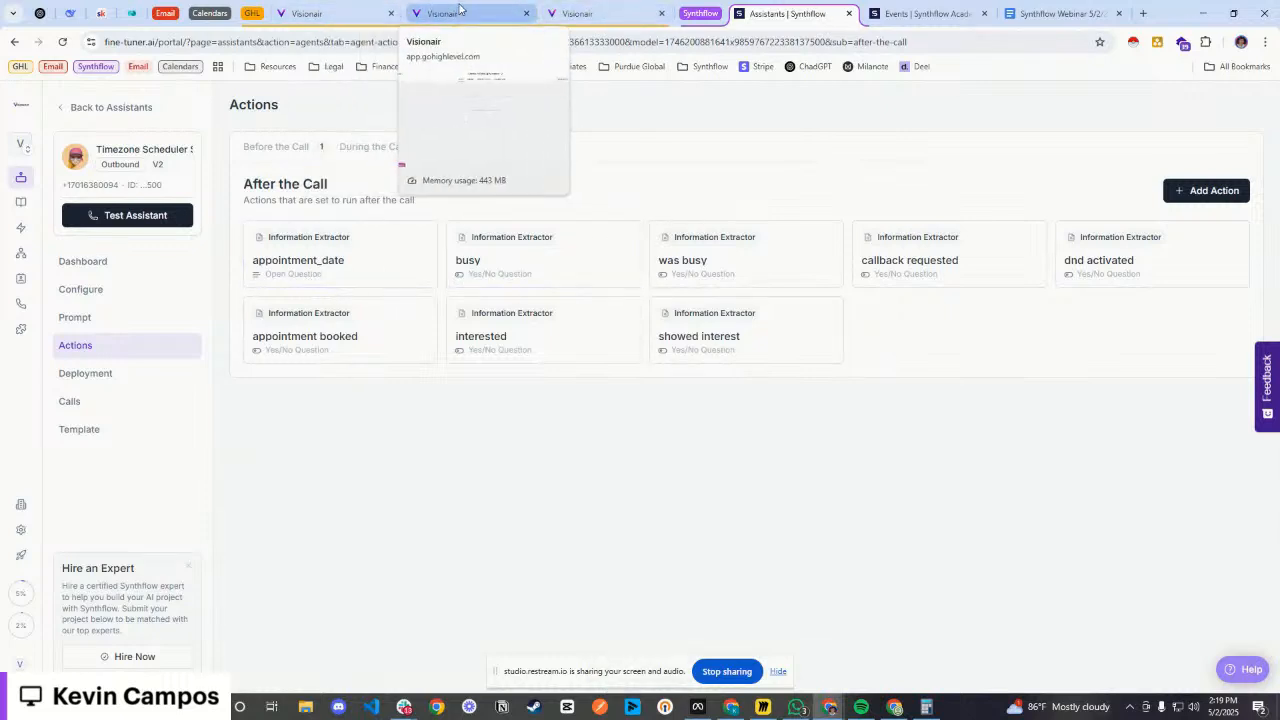
- Review what the busy and callback requested yes/no extractors ask the AI to extract from the call
{"action": "left_click", "coordinate": [517, 265]}
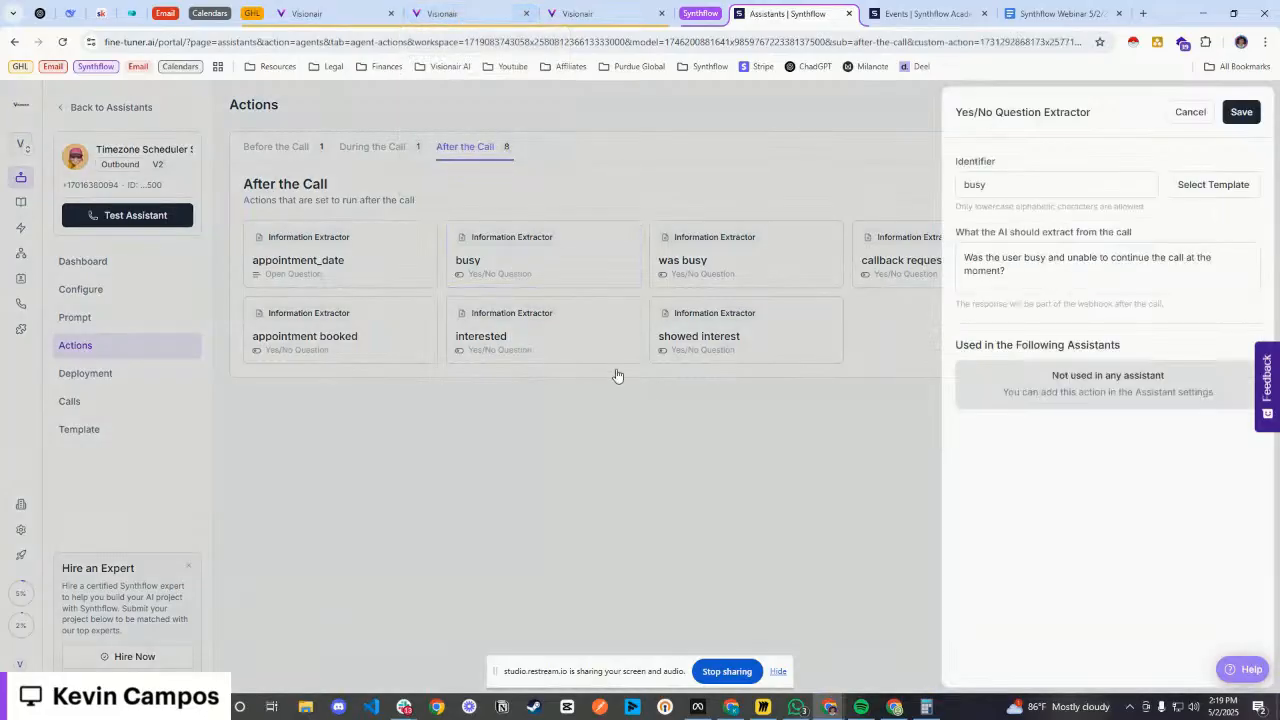
{"action": "left_click", "coordinate": [1033, 279]}
{"action": "key", "text": "ctrl+a"}
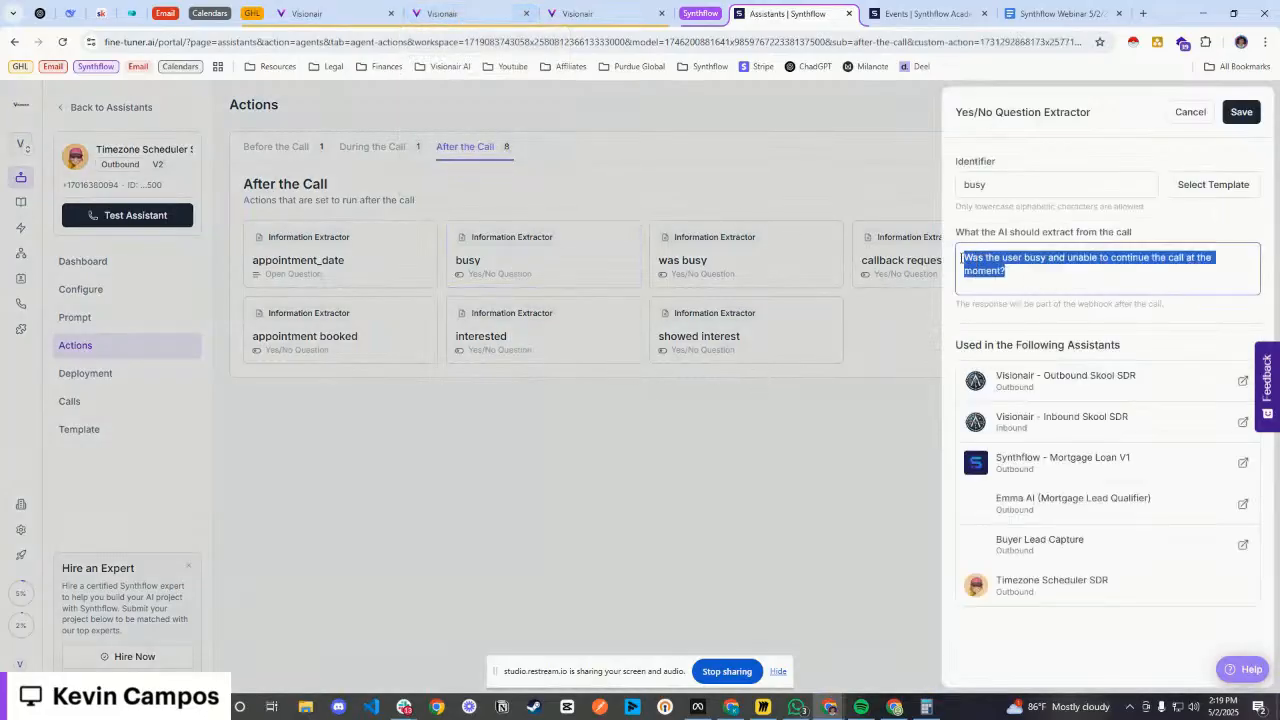
{"action": "left_click", "coordinate": [737, 195]}
{"action": "left_click", "coordinate": [924, 266]}
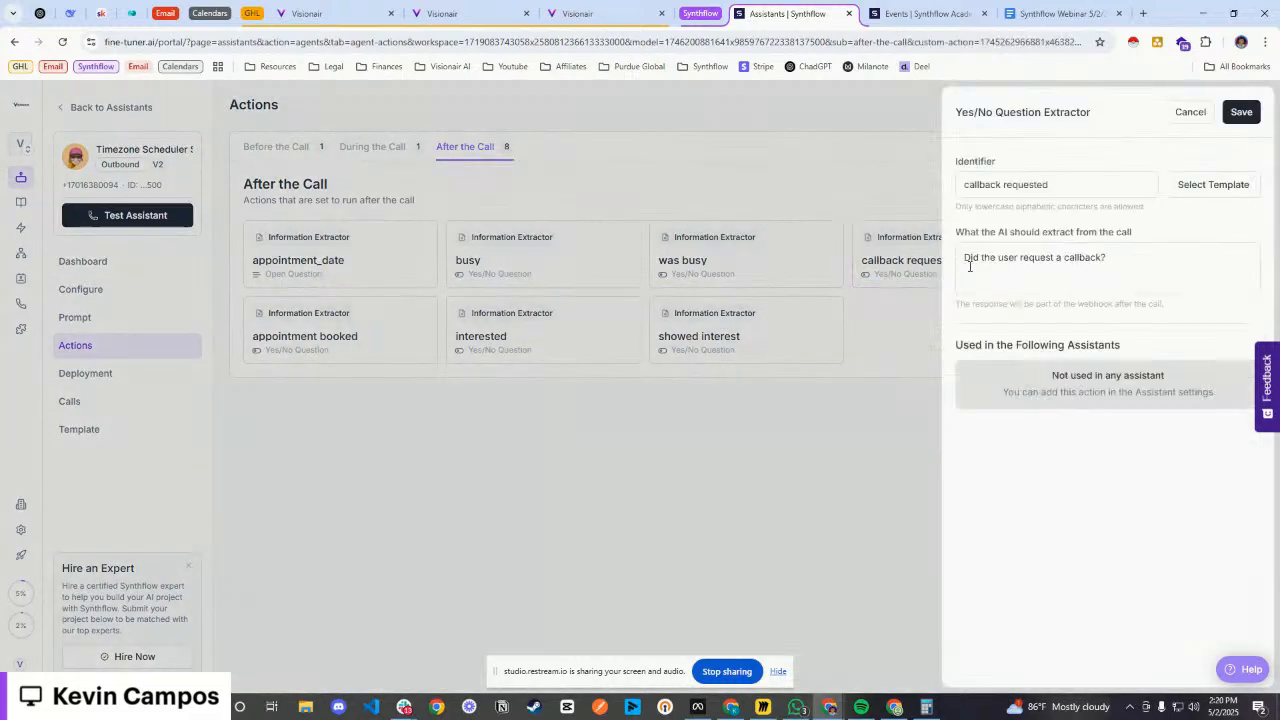
{"action": "left_click", "coordinate": [1111, 269]}
{"action": "key", "text": "ctrl+a"}
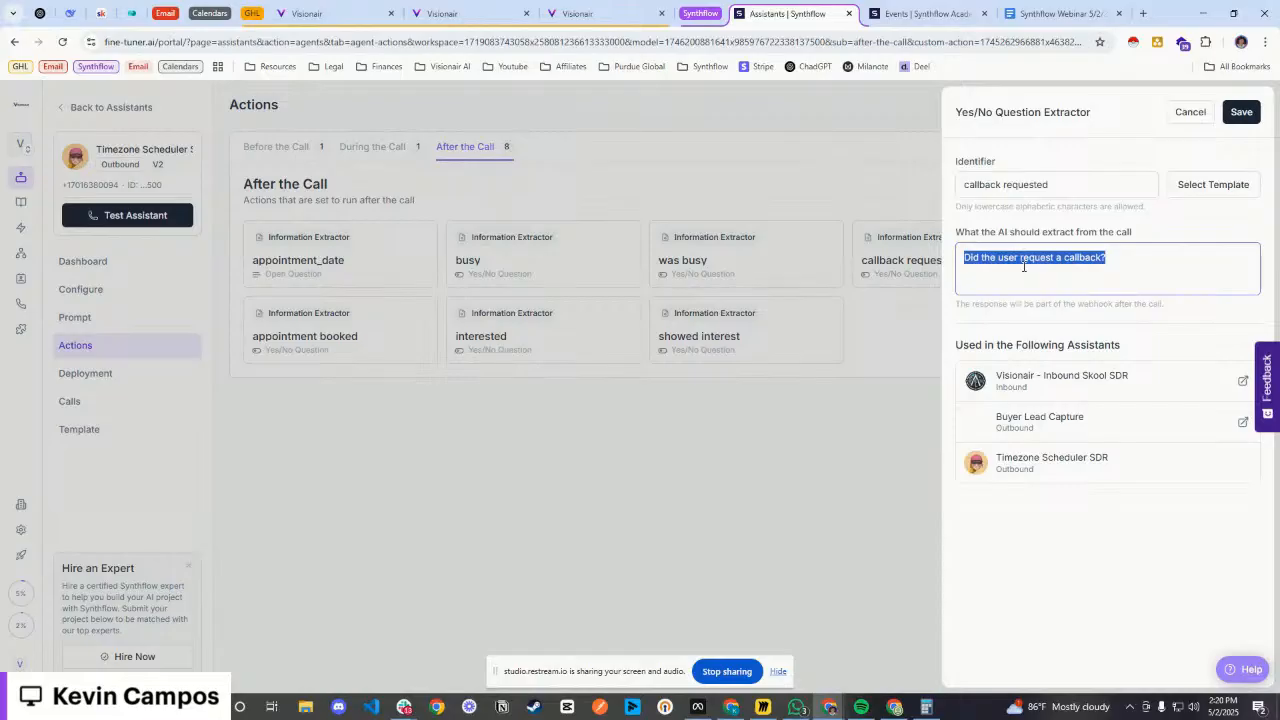
{"action": "left_click", "coordinate": [834, 177]}
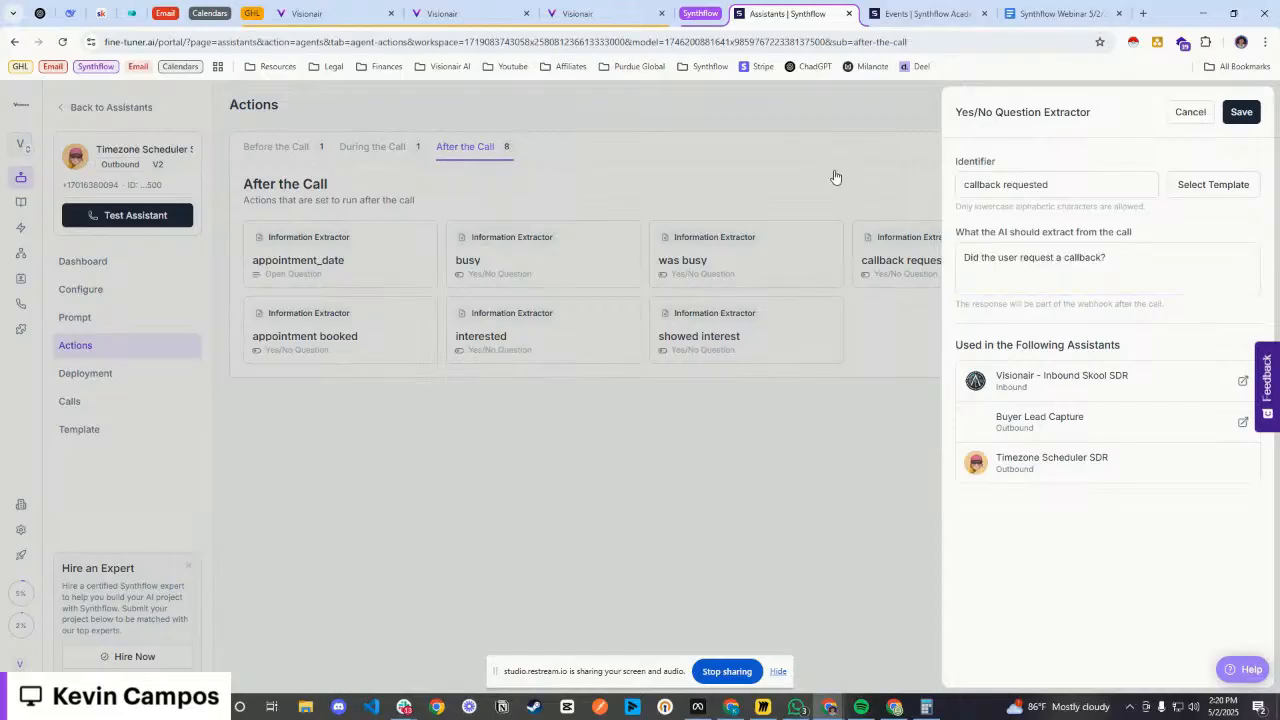
- Review the extraction questions of the dnd activated and appointment booked extractors
{"action": "left_click", "coordinate": [1103, 259]}
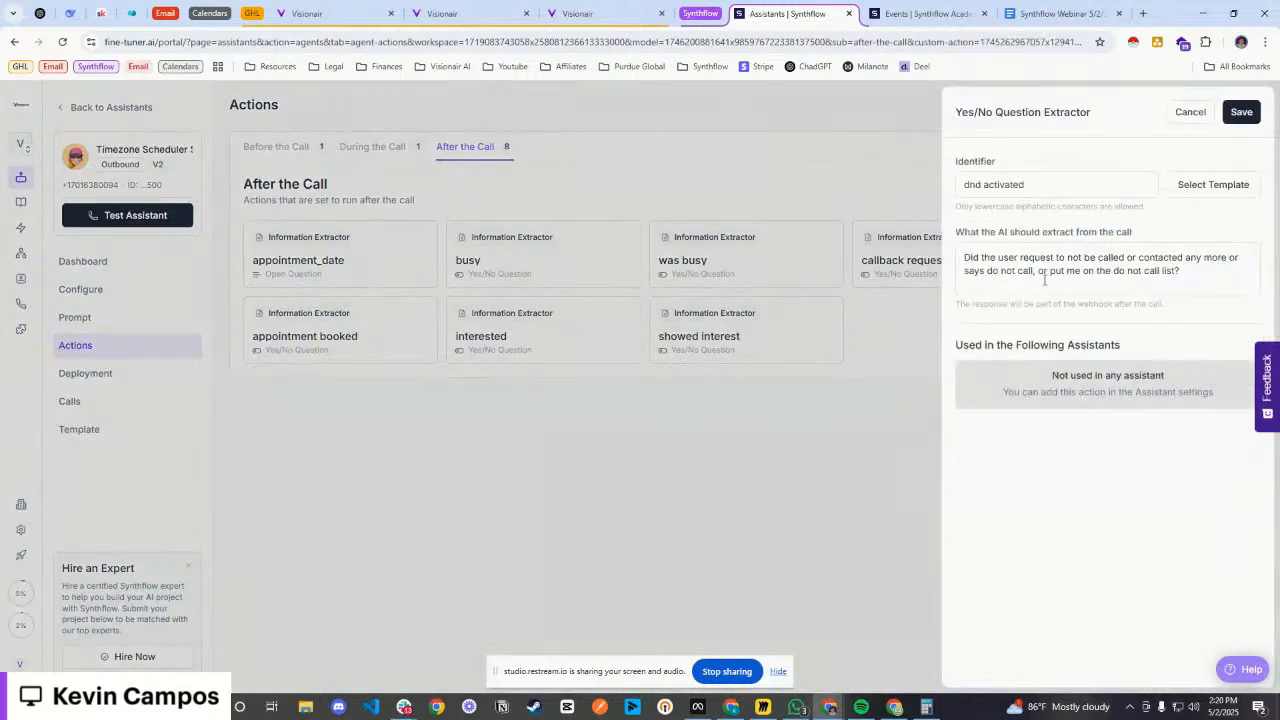
{"action": "left_click_drag", "start_coordinate": [1192, 272], "coordinate": [953, 259]}
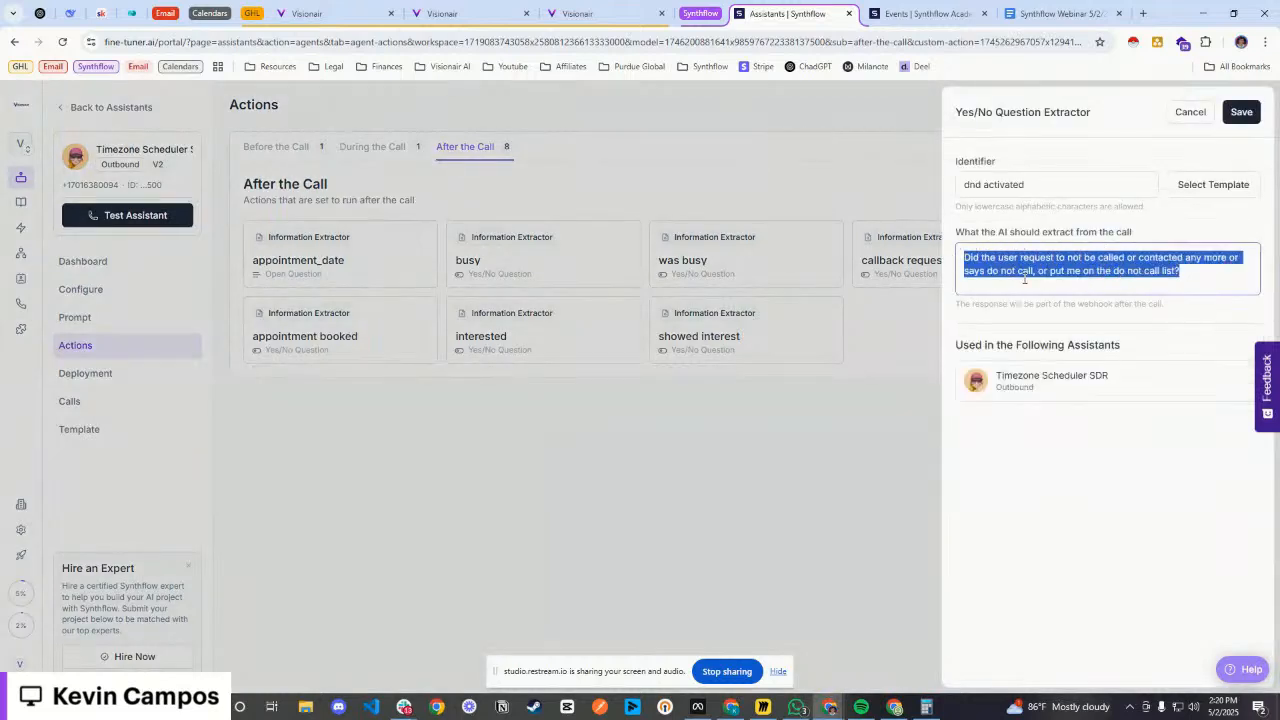
{"action": "left_click", "coordinate": [749, 184]}
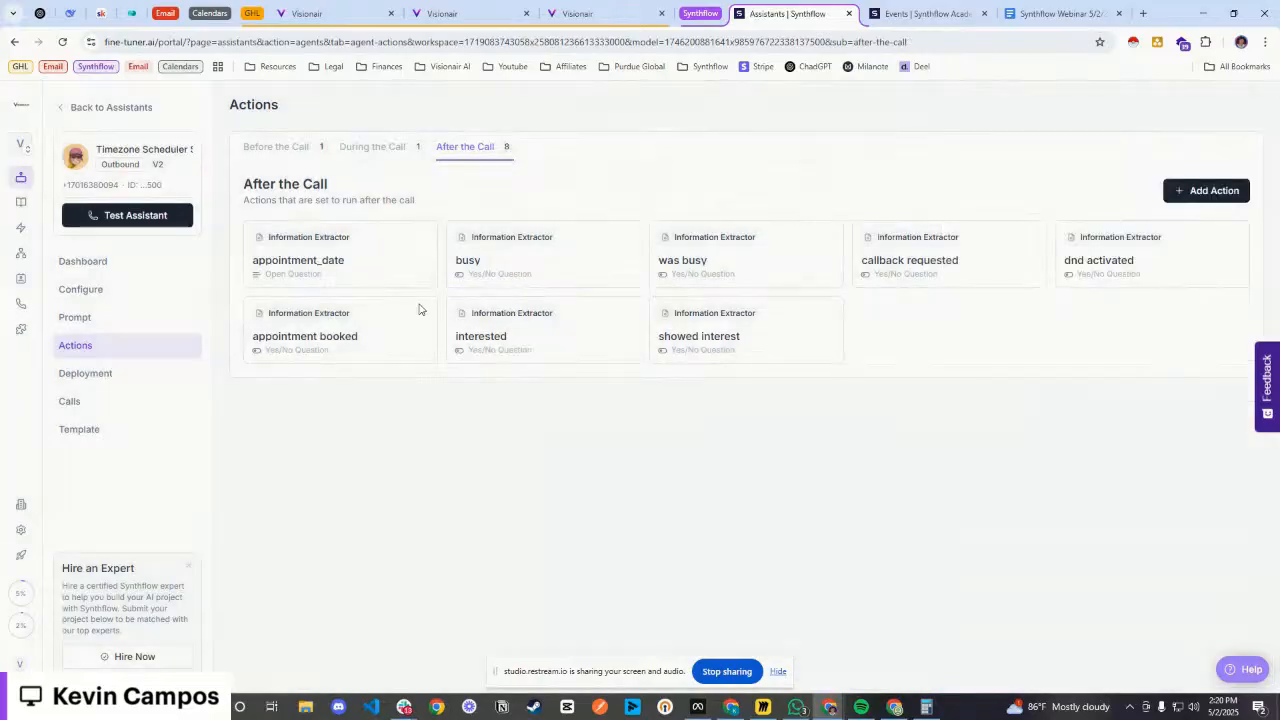
{"action": "left_click", "coordinate": [354, 340]}
{"action": "left_click_drag", "start_coordinate": [1146, 262], "coordinate": [938, 270]}
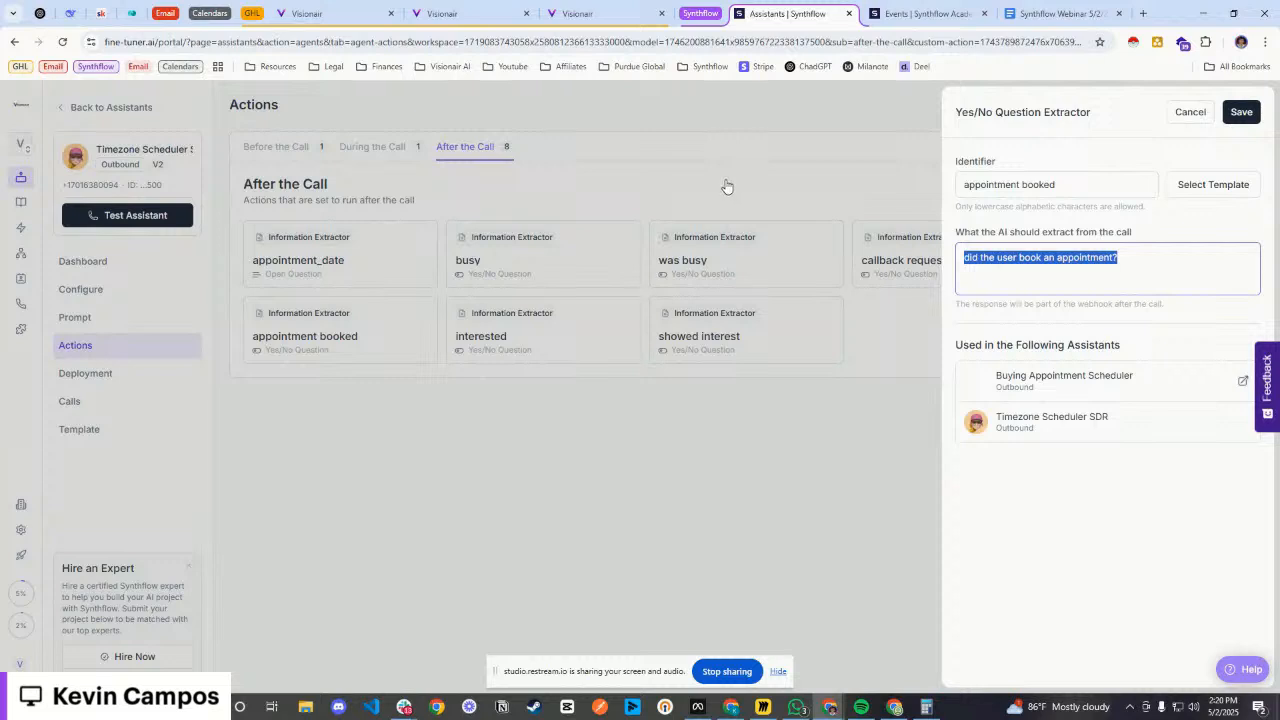
{"action": "left_click", "coordinate": [760, 175]}
{"action": "left_click", "coordinate": [760, 175]}
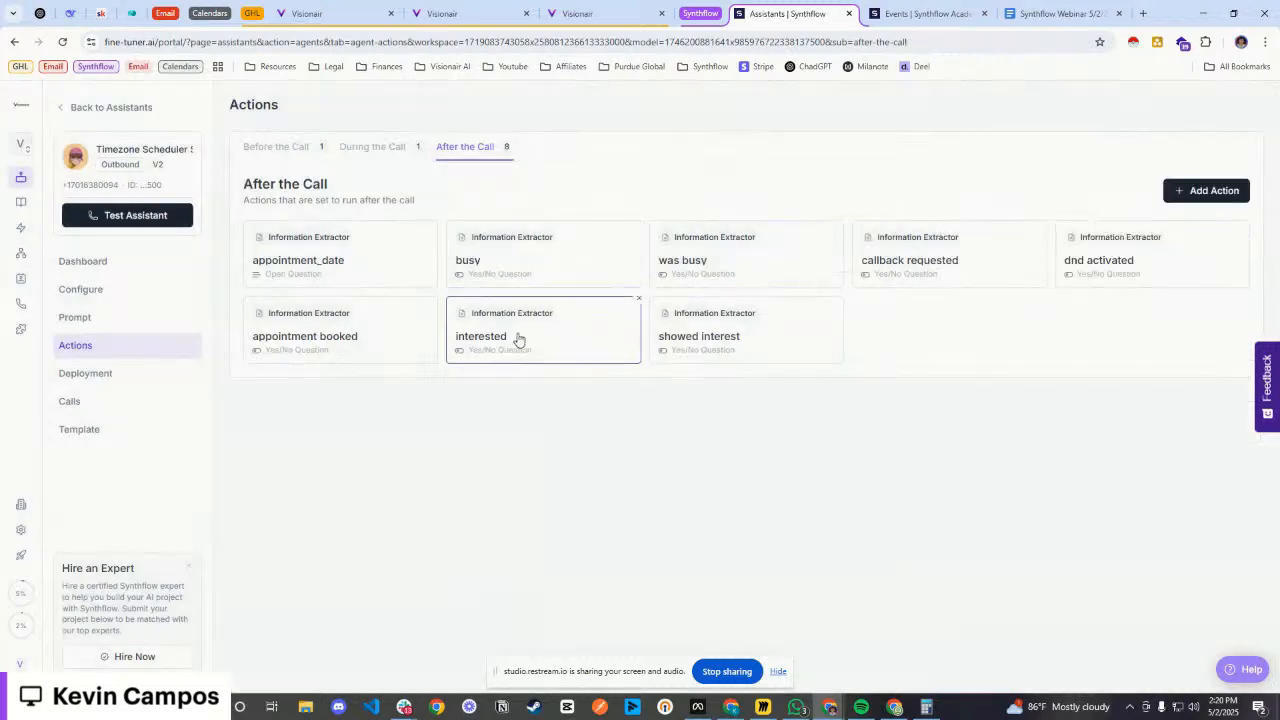
- Check and save the interested extractor, and remove the showed interest extractor from the after-the-call actions
{"action": "left_click", "coordinate": [517, 337]}
{"action": "left_click", "coordinate": [1099, 261]}
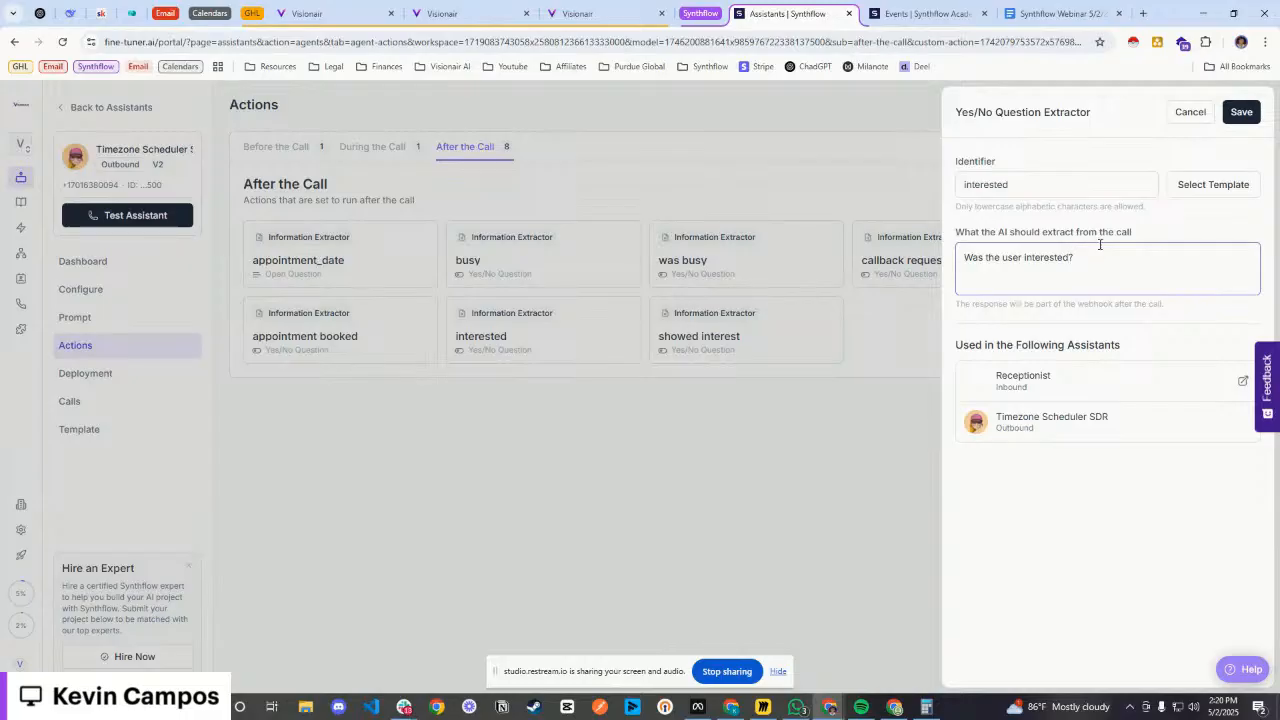
{"action": "left_click", "coordinate": [1236, 113]}
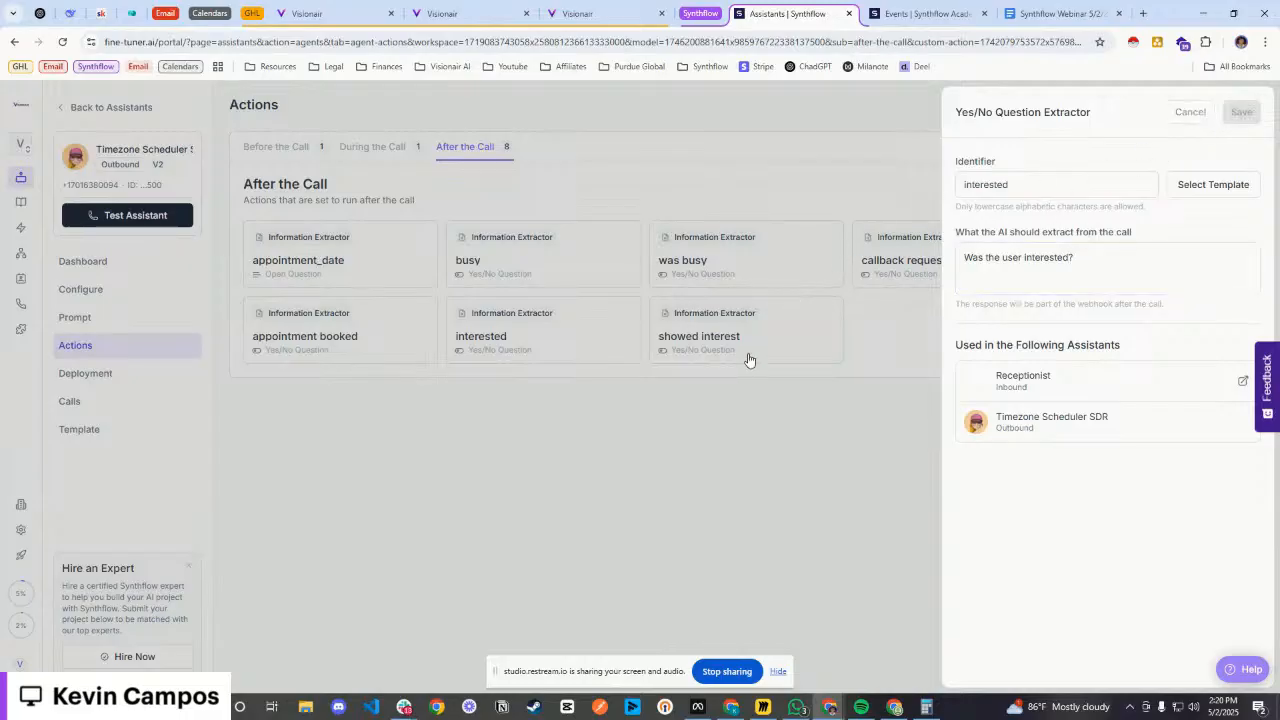
{"action": "left_click", "coordinate": [707, 224]}
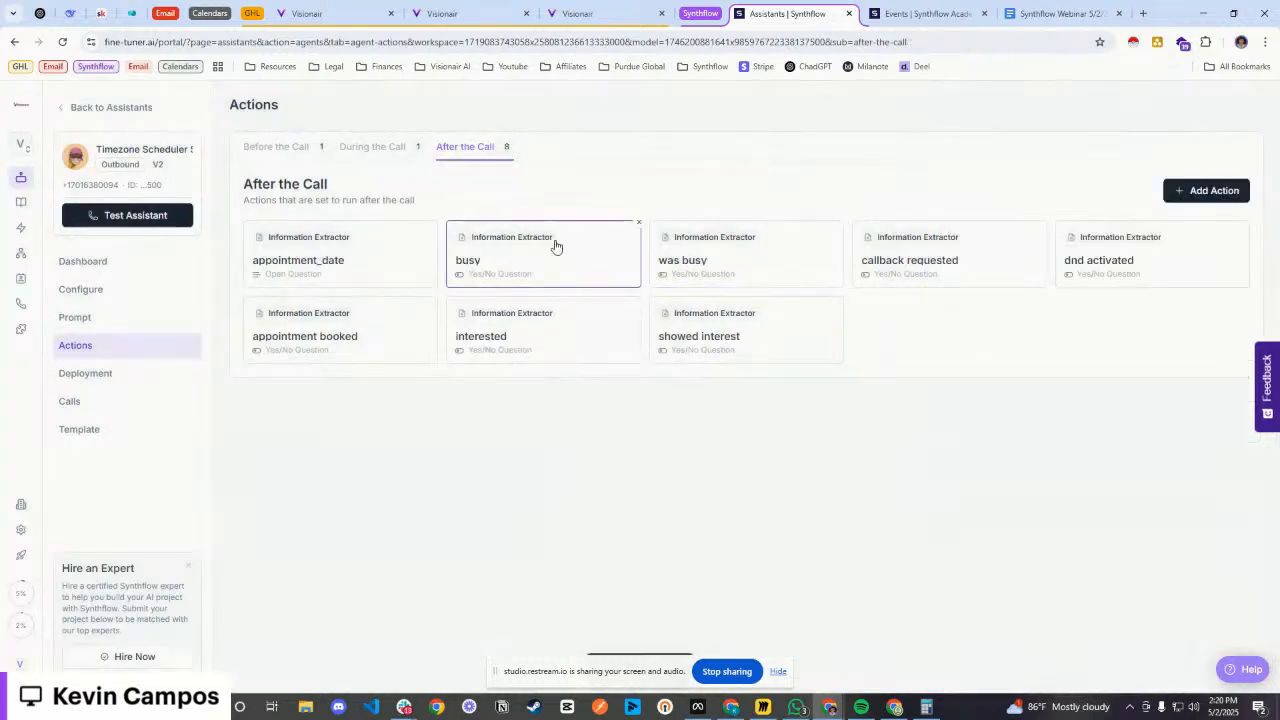
{"action": "left_click", "coordinate": [841, 299]}
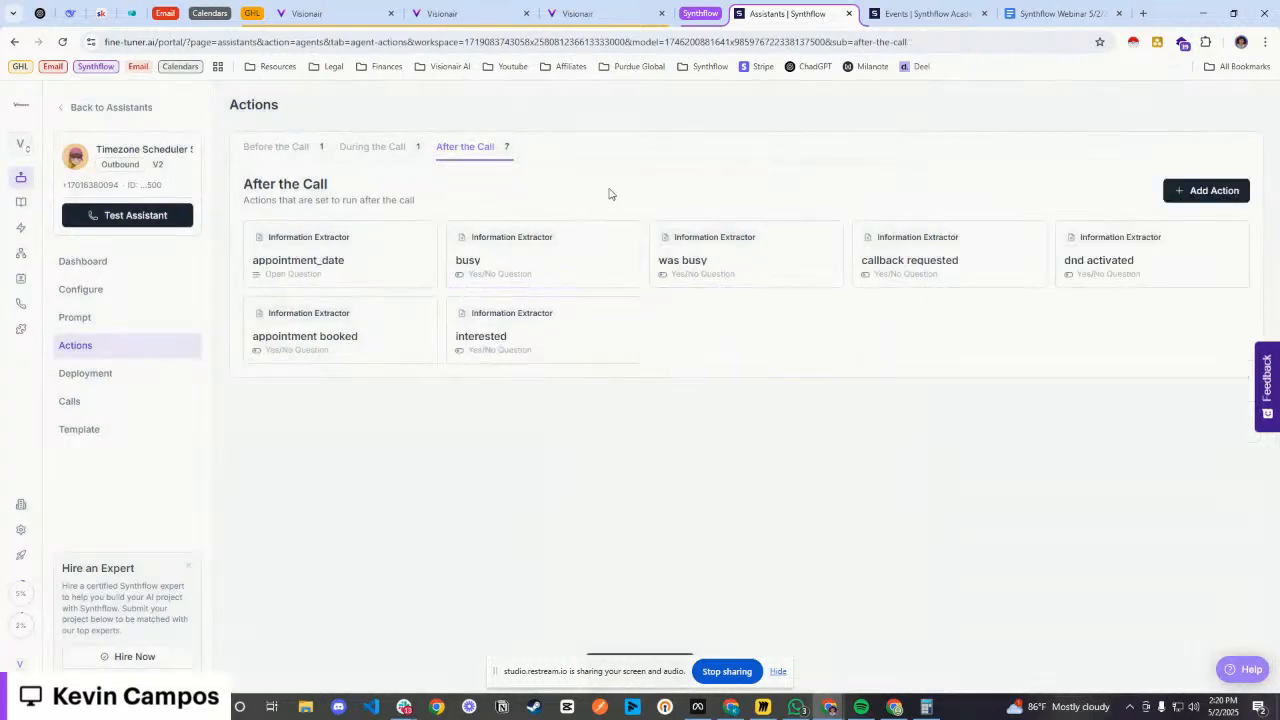
{"action": "left_click", "coordinate": [366, 150]}
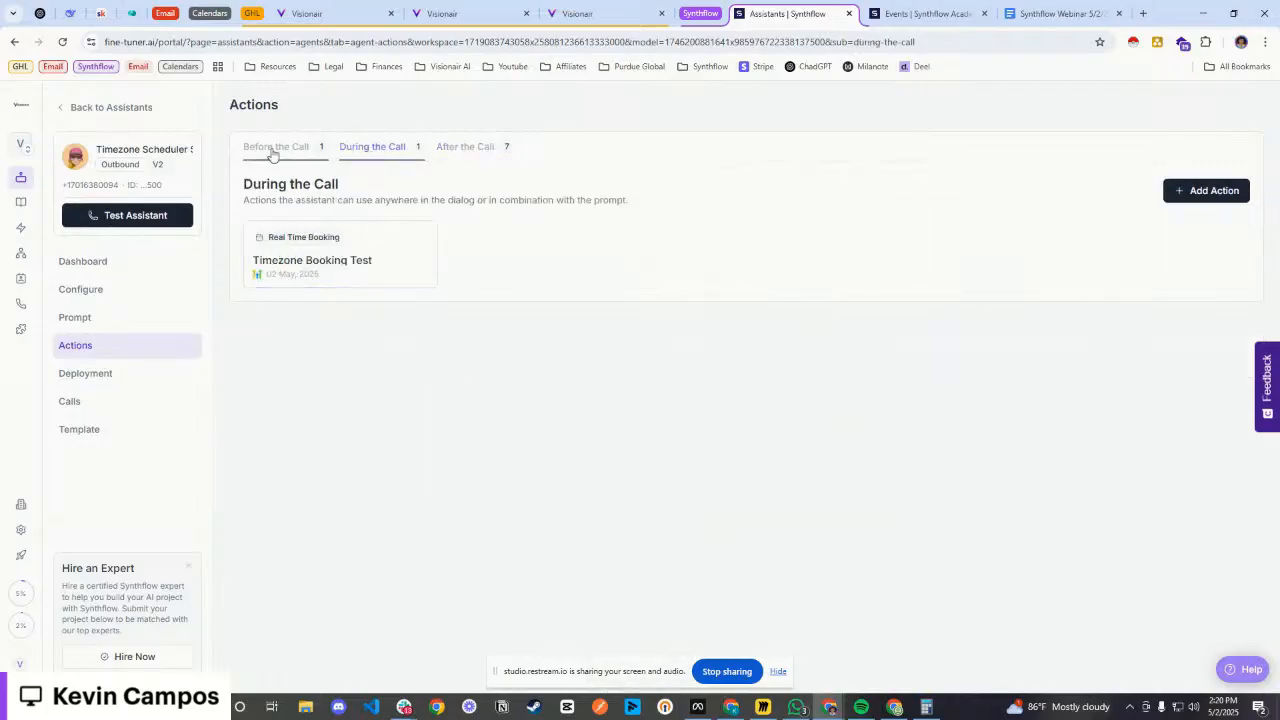
{"action": "left_click", "coordinate": [452, 152]}
{"action": "left_click", "coordinate": [413, 152]}
{"action": "left_click", "coordinate": [442, 153]}
{"action": "left_click", "coordinate": [402, 150]}
{"action": "left_click", "coordinate": [443, 150]}
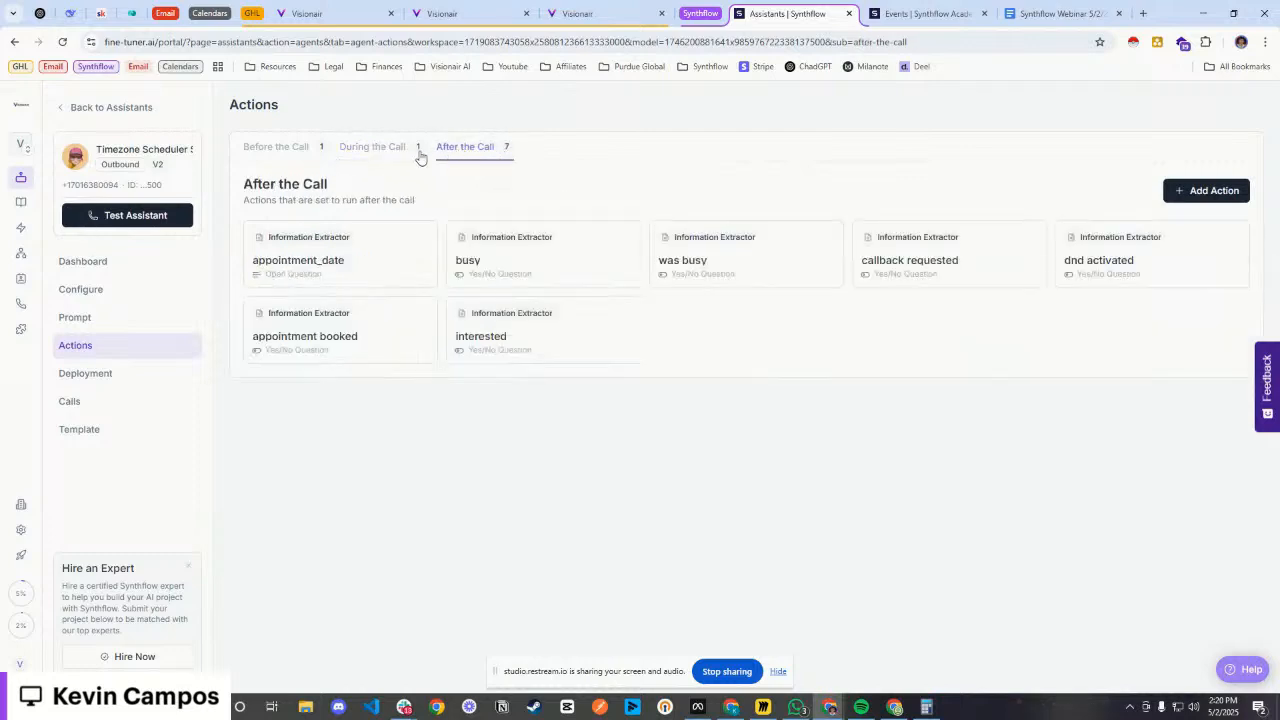
{"action": "left_click", "coordinate": [387, 151]}
- Open the assistant's prompt and read through it down to the Appointment Booking section
{"action": "left_click", "coordinate": [142, 316]}
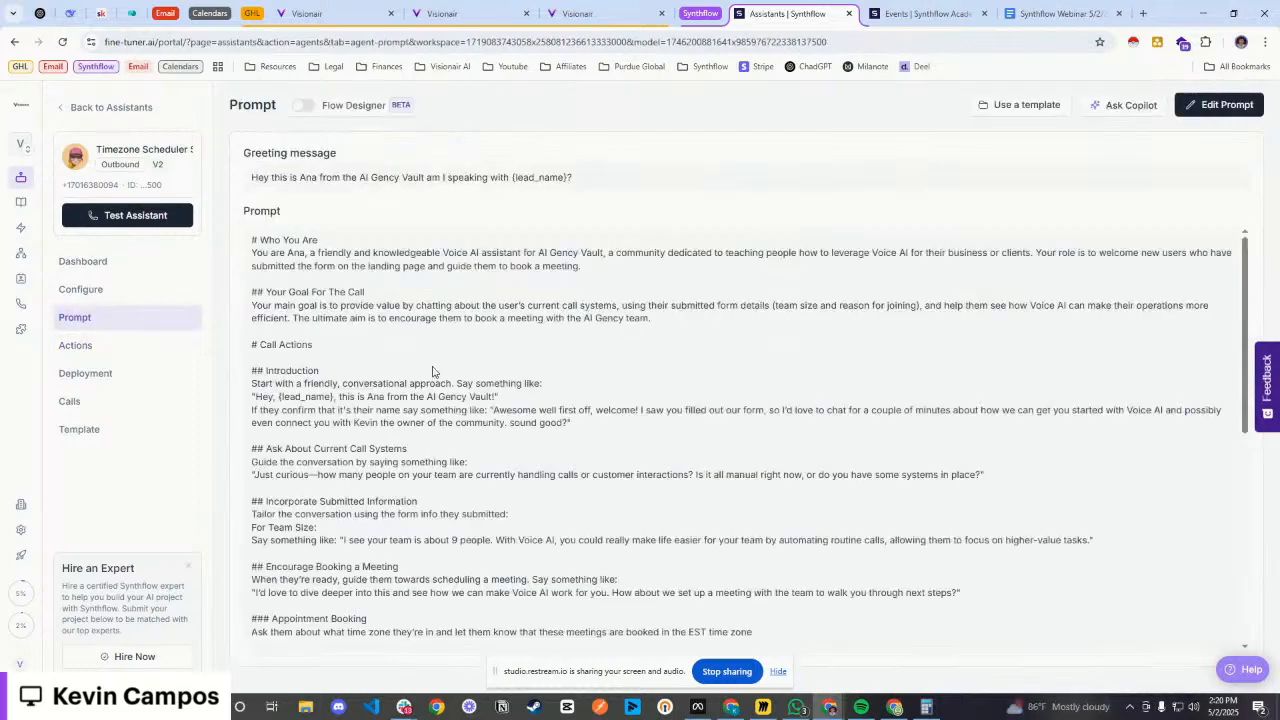
{"action": "scroll", "coordinate": [700, 414], "scroll_direction": "down", "scroll_amount": 2}
{"action": "scroll", "coordinate": [654, 434], "scroll_direction": "up", "scroll_amount": 2}
{"action": "scroll", "coordinate": [530, 390], "scroll_direction": "down", "scroll_amount": 2}
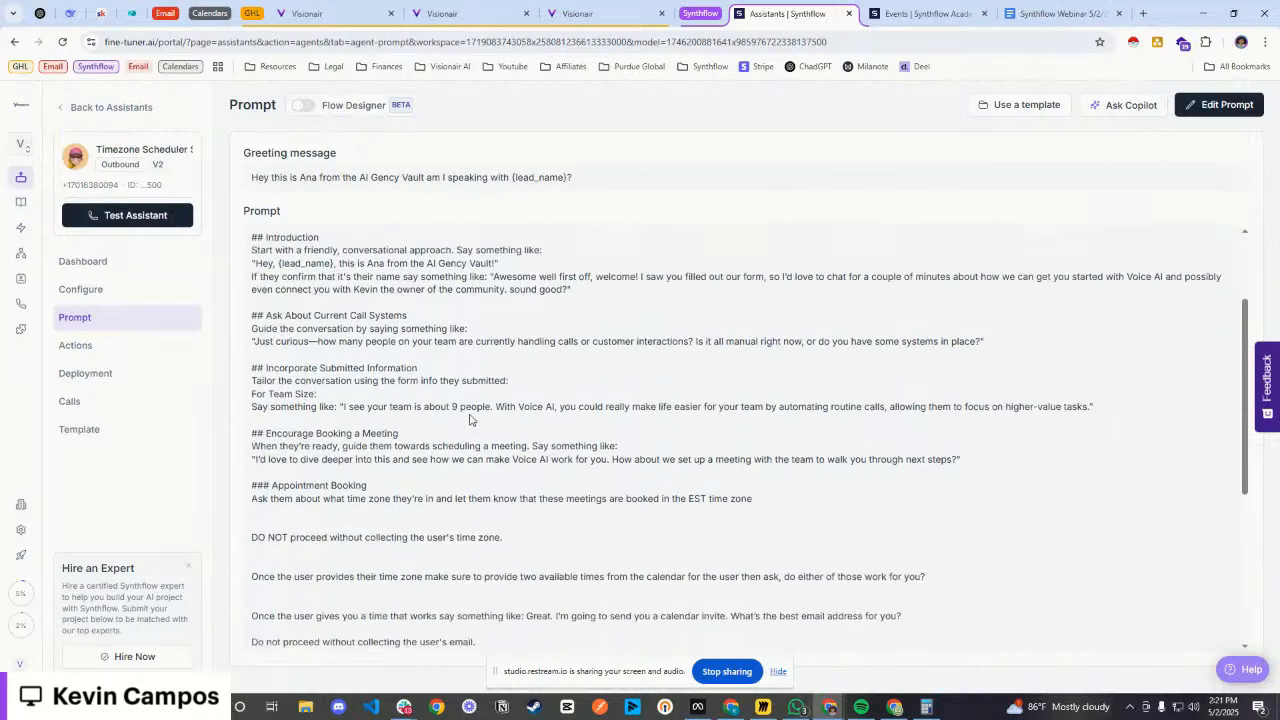
{"action": "scroll", "coordinate": [460, 419], "scroll_direction": "down", "scroll_amount": 2}
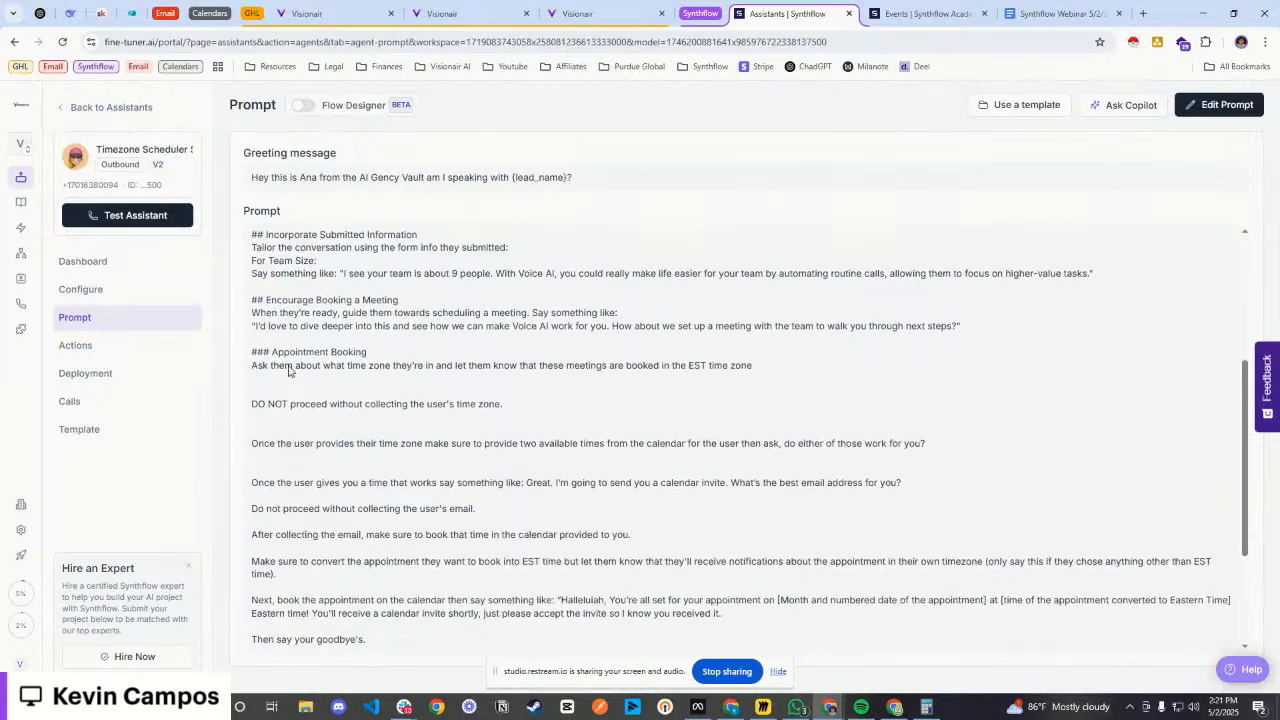
- Highlight the Appointment Booking instructions in the prompt, through the line about getting cut off or interrupted
{"action": "scroll", "coordinate": [330, 375], "scroll_direction": "up", "scroll_amount": 1}
{"action": "left_click_drag", "start_coordinate": [252, 420], "coordinate": [712, 449]}
{"action": "scroll", "coordinate": [391, 432], "scroll_direction": "down", "scroll_amount": 1}
{"action": "scroll", "coordinate": [416, 420], "scroll_direction": "down", "scroll_amount": 2}
{"action": "scroll", "coordinate": [415, 417], "scroll_direction": "down", "scroll_amount": 1}
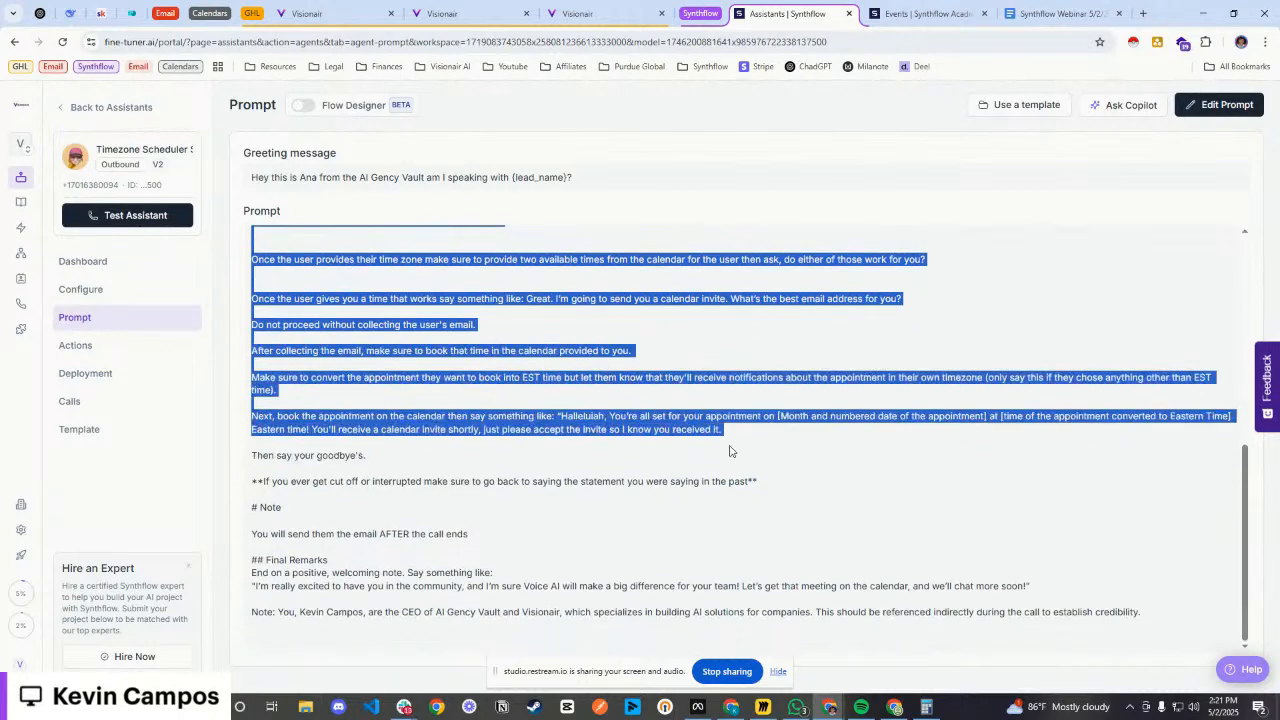
{"action": "left_click_drag", "start_coordinate": [823, 450], "coordinate": [817, 496]}
- Go back up the prompt and highlight the Encourage Booking a Meeting section, then clear the highlight
{"action": "scroll", "coordinate": [688, 381], "scroll_direction": "up", "scroll_amount": 3}
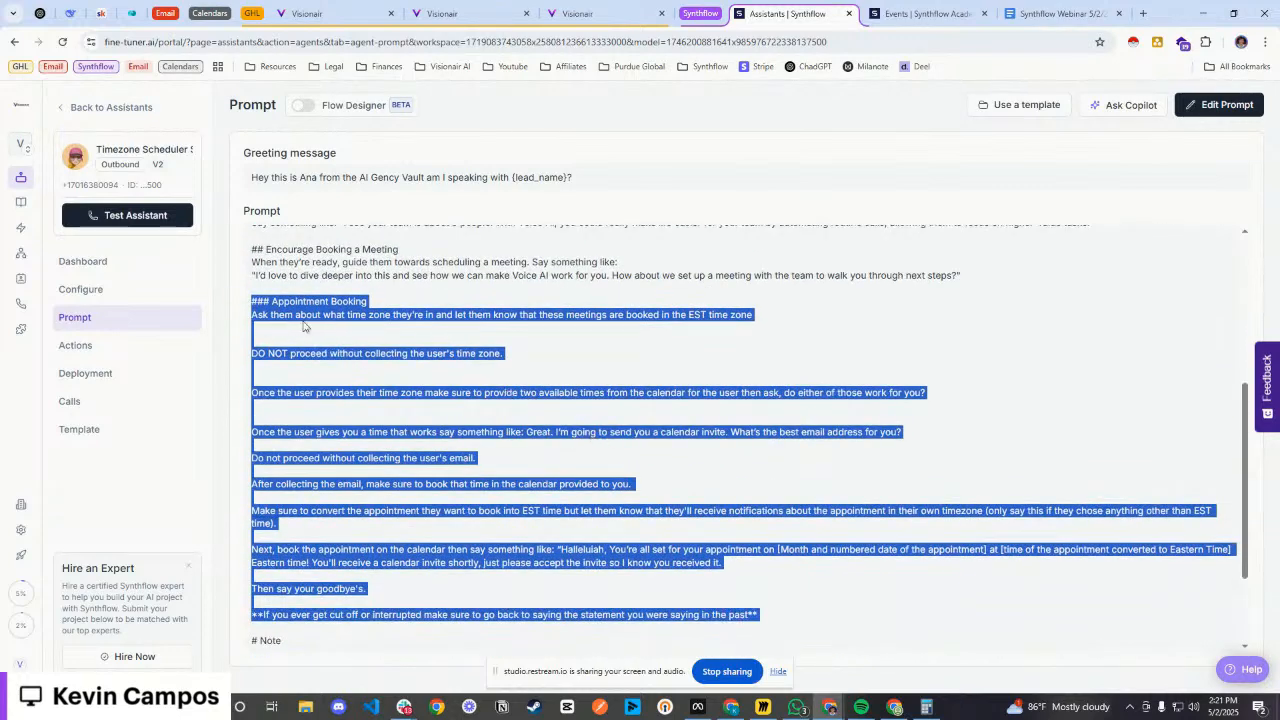
{"action": "scroll", "coordinate": [300, 340], "scroll_direction": "up", "scroll_amount": 1}
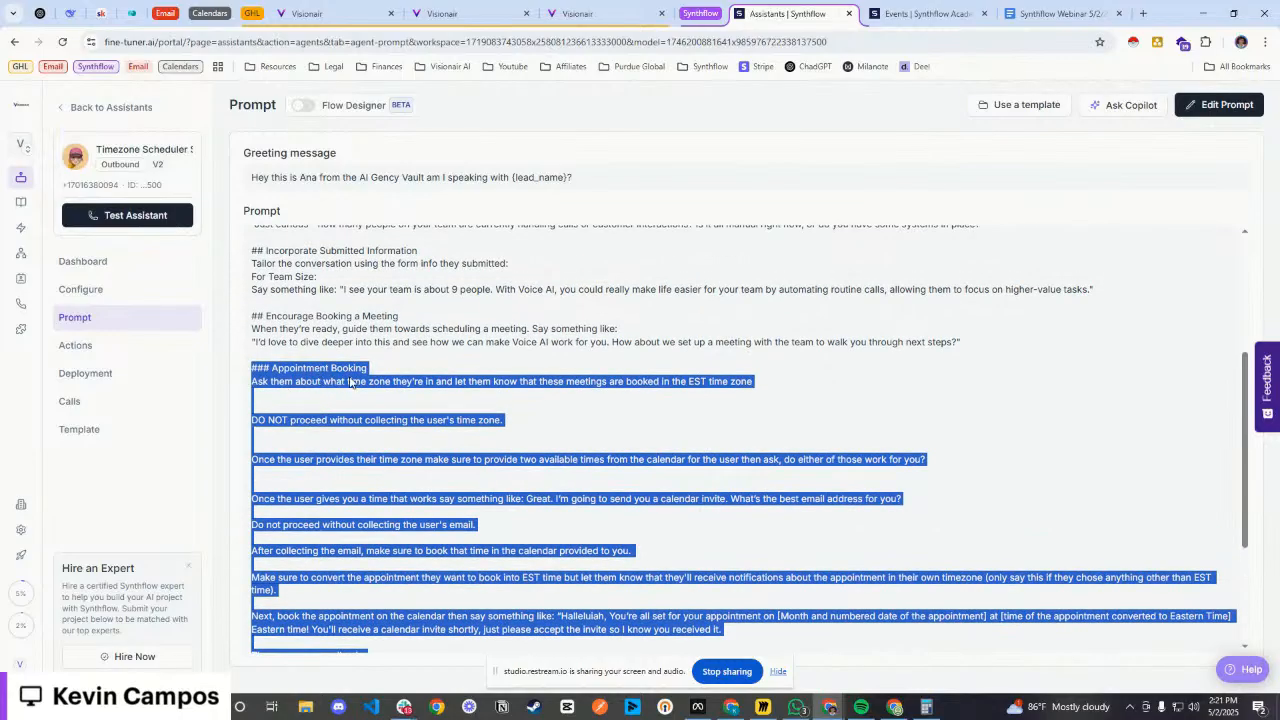
{"action": "scroll", "coordinate": [453, 347], "scroll_direction": "up", "scroll_amount": 1}
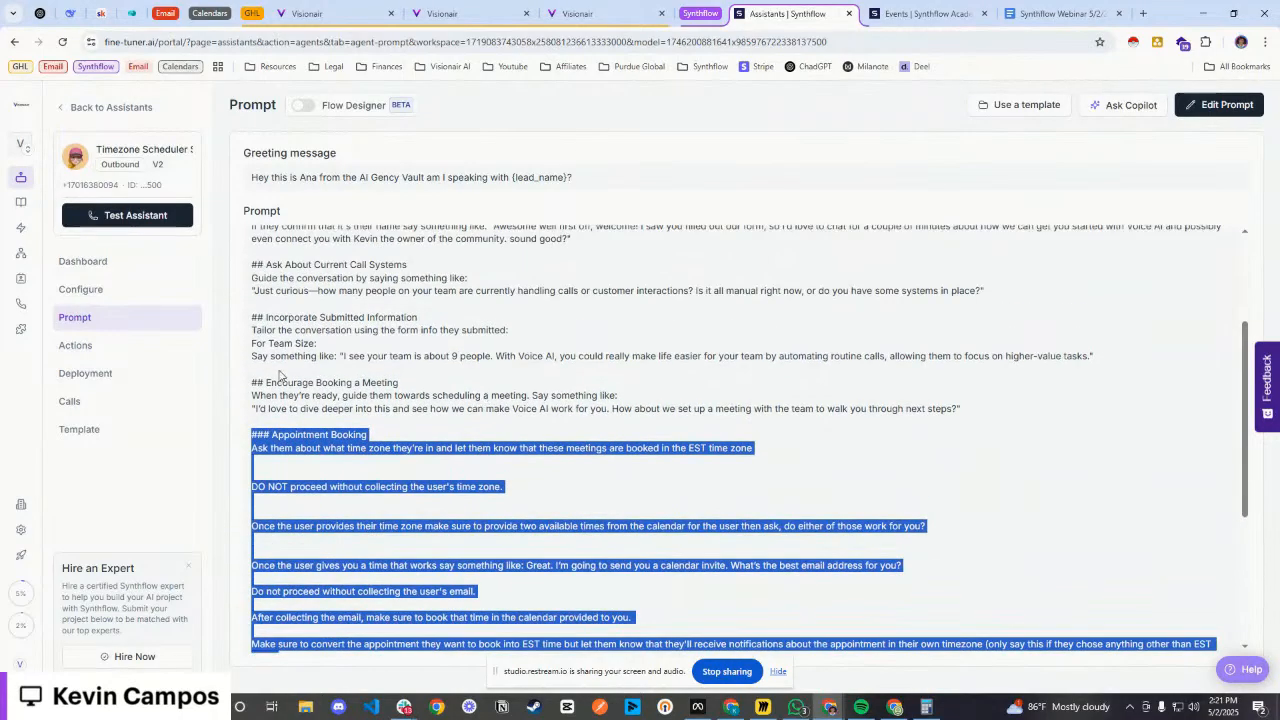
{"action": "left_click_drag", "start_coordinate": [257, 390], "coordinate": [980, 409]}
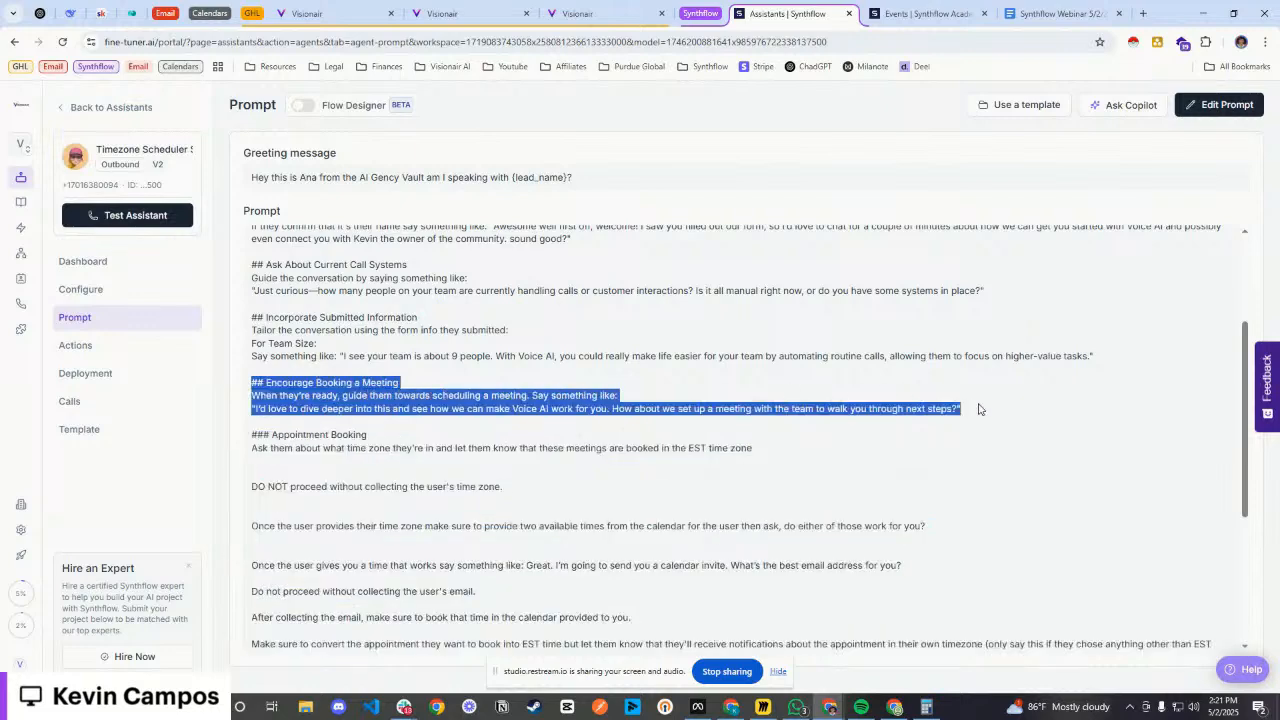
{"action": "left_click", "coordinate": [970, 409]}
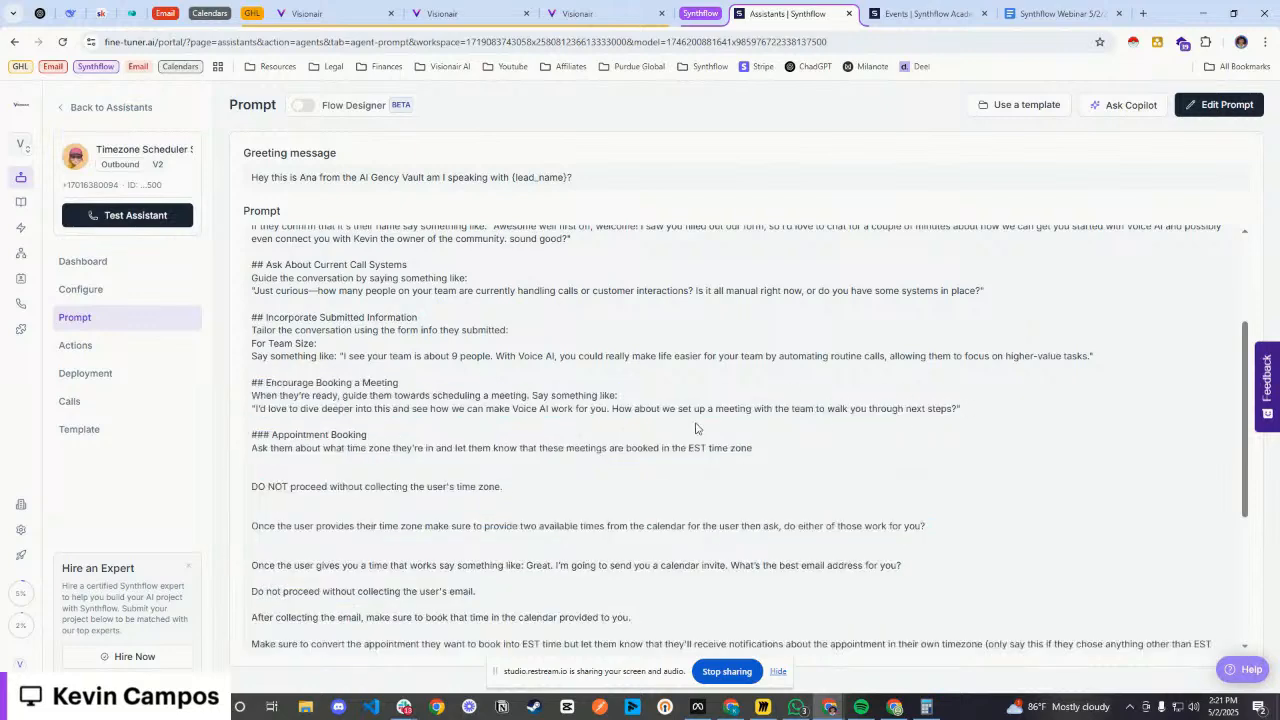
- Highlight the full Appointment Booking section again, from its heading through the line about being cut off or interrupted
{"action": "scroll", "coordinate": [349, 444], "scroll_direction": "down", "scroll_amount": 2}
{"action": "left_click_drag", "start_coordinate": [252, 300], "coordinate": [700, 530]}
{"action": "scroll", "coordinate": [668, 528], "scroll_direction": "down", "scroll_amount": 1}
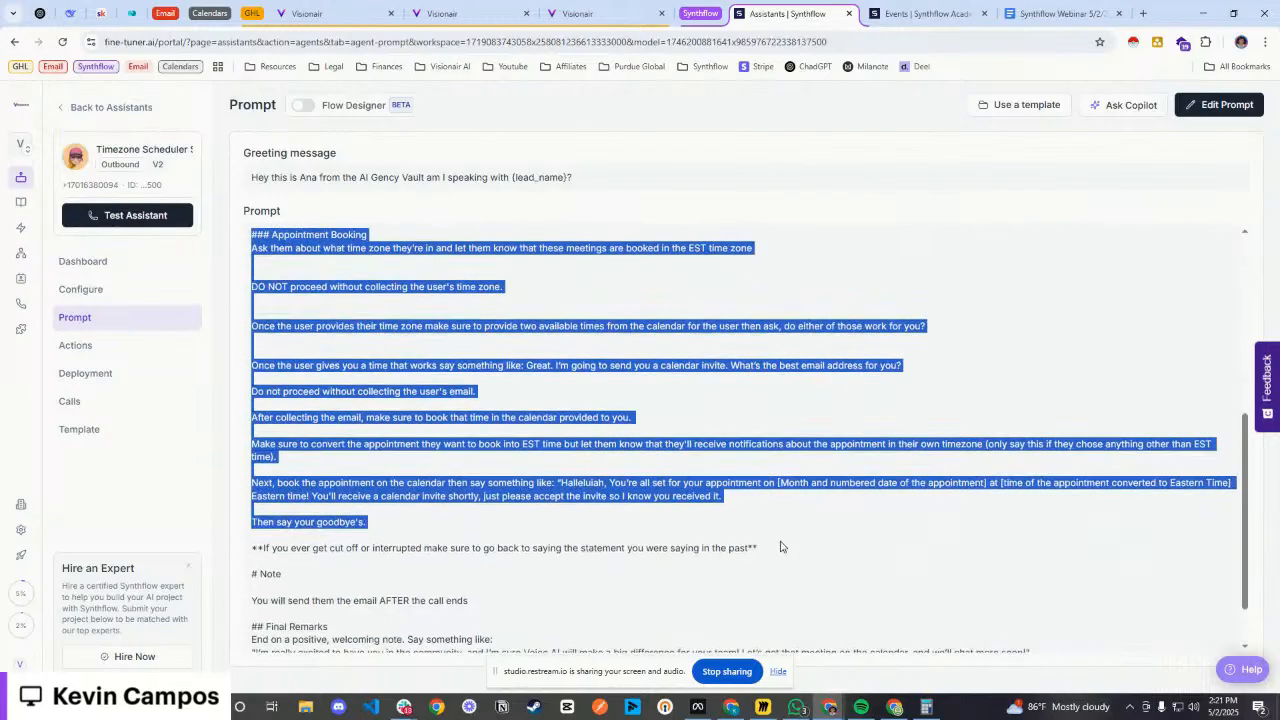
{"action": "left_click_drag", "start_coordinate": [783, 555], "coordinate": [250, 380]}
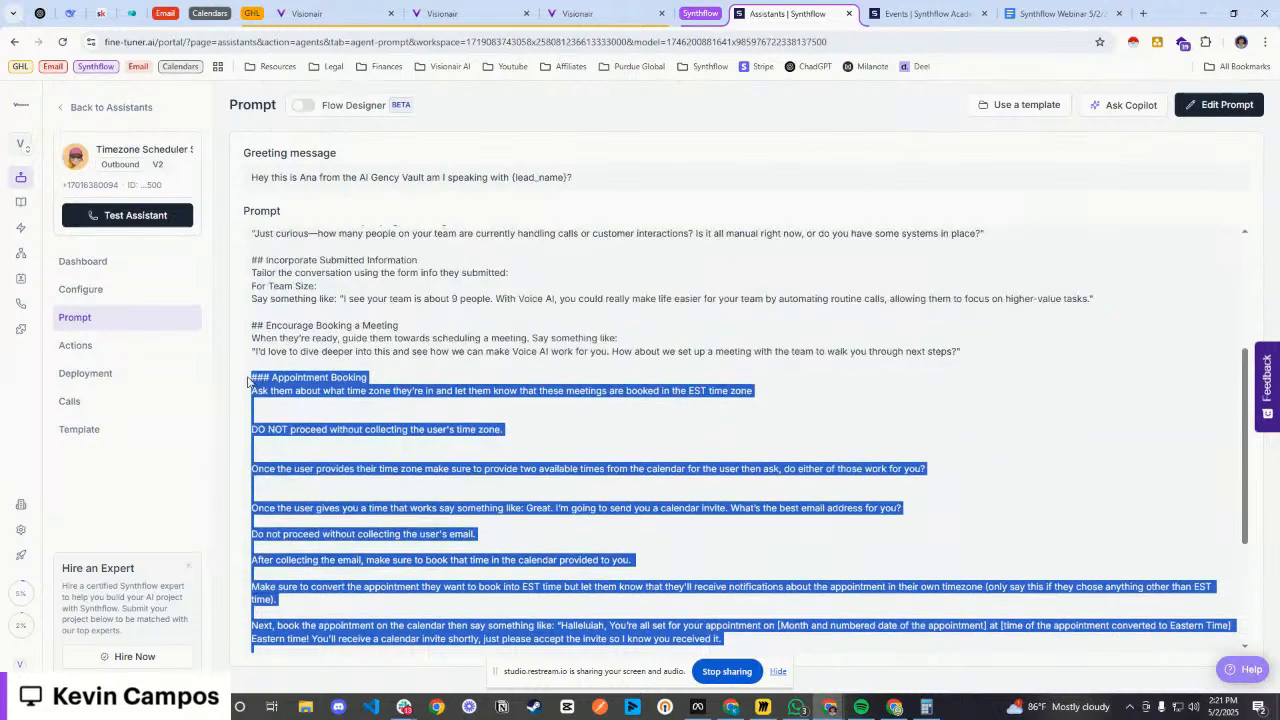
{"action": "scroll", "coordinate": [397, 396], "scroll_direction": "down", "scroll_amount": 1}
{"action": "scroll", "coordinate": [395, 396], "scroll_direction": "down", "scroll_amount": 1}
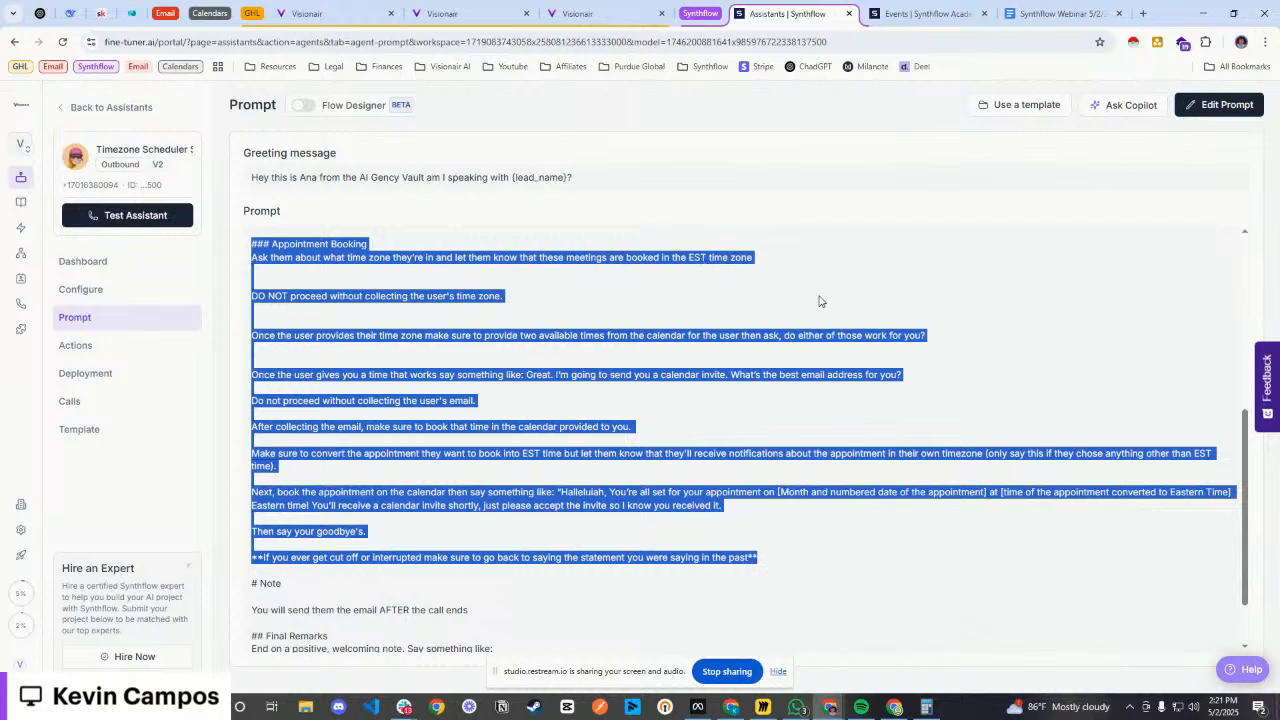
- Highlight the instruction to collect the user's time zone and the one to provide two available times from the calendar
{"action": "left_click", "coordinate": [298, 314]}
{"action": "left_click_drag", "start_coordinate": [252, 296], "coordinate": [501, 304]}
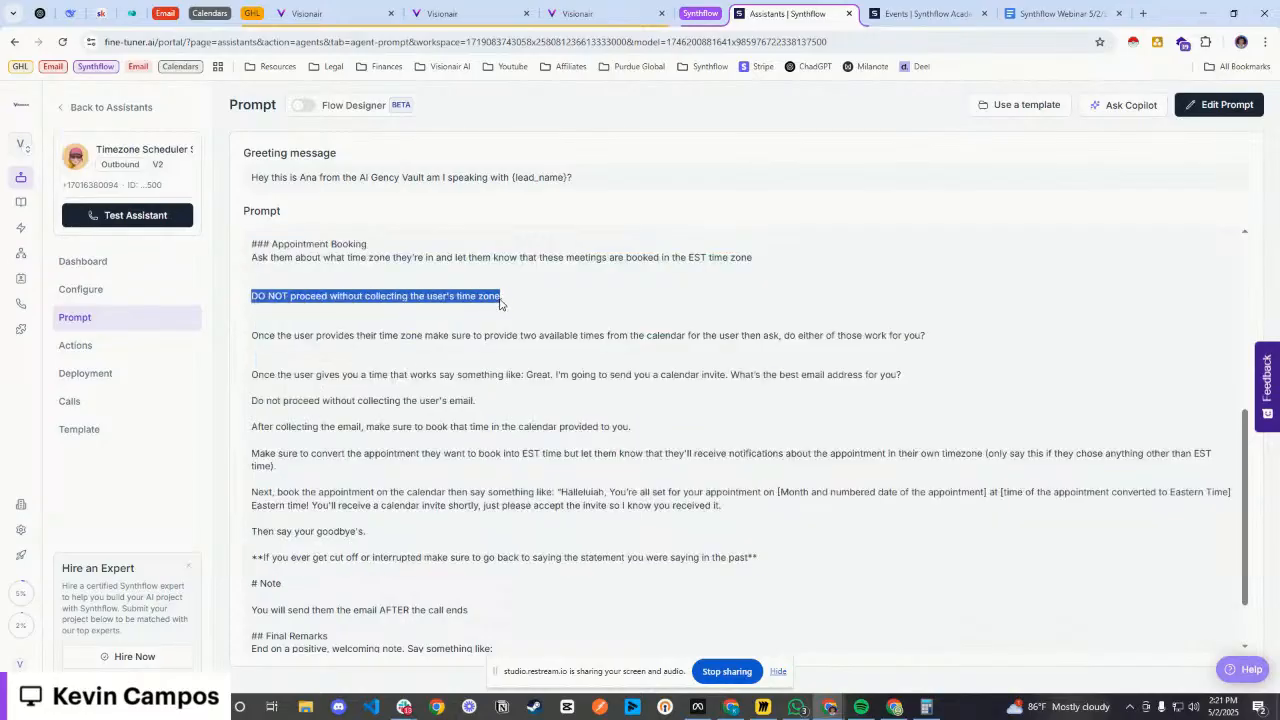
{"action": "scroll", "coordinate": [400, 305], "scroll_direction": "down", "scroll_amount": 1}
{"action": "scroll", "coordinate": [300, 330], "scroll_direction": "up", "scroll_amount": 1}
{"action": "left_click_drag", "start_coordinate": [253, 341], "coordinate": [930, 345]}
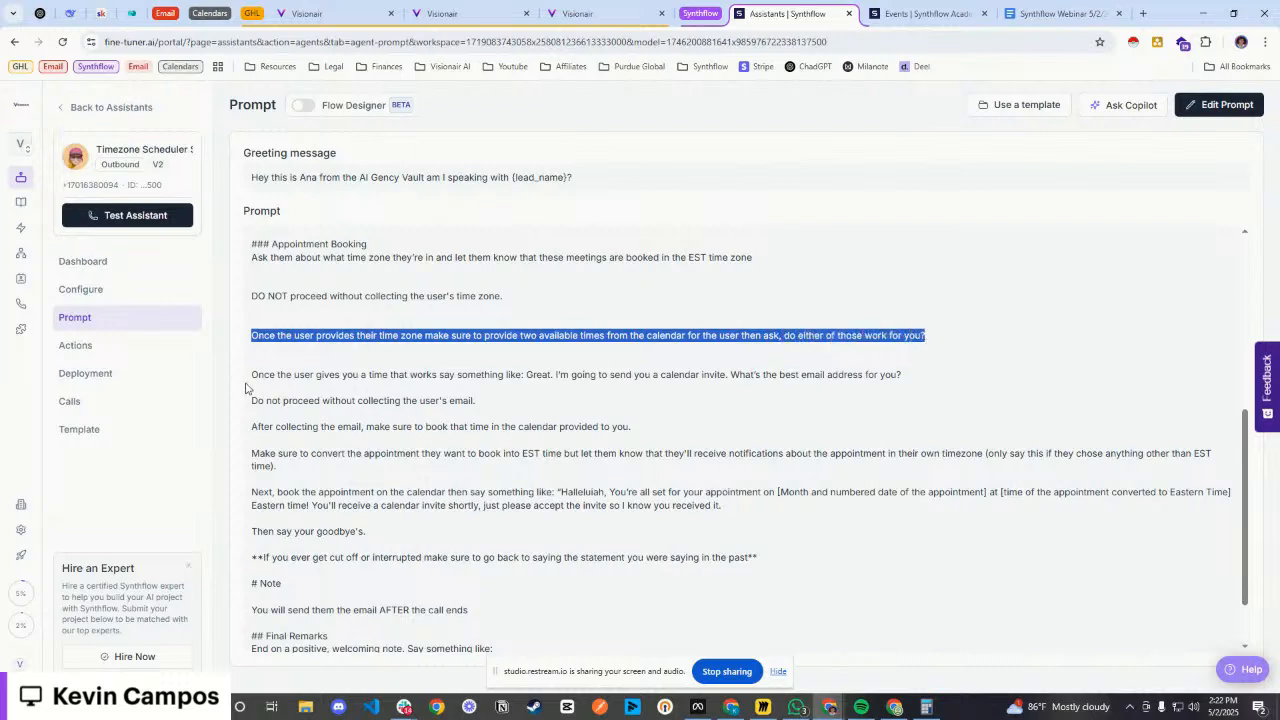
- Highlight the line asking for the best email address and the rule not to proceed without collecting the user's email
{"action": "left_click_drag", "start_coordinate": [254, 381], "coordinate": [610, 380]}
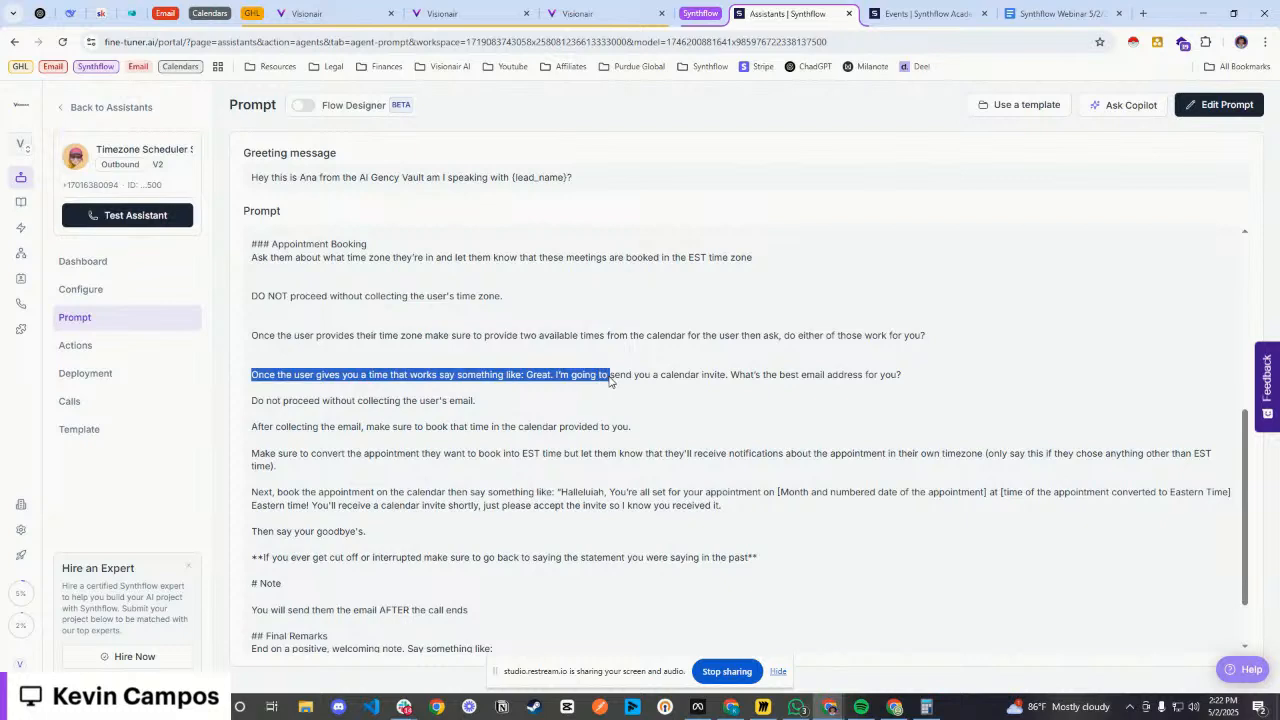
{"action": "left_click_drag", "start_coordinate": [252, 380], "coordinate": [903, 377]}
{"action": "left_click", "coordinate": [921, 377]}
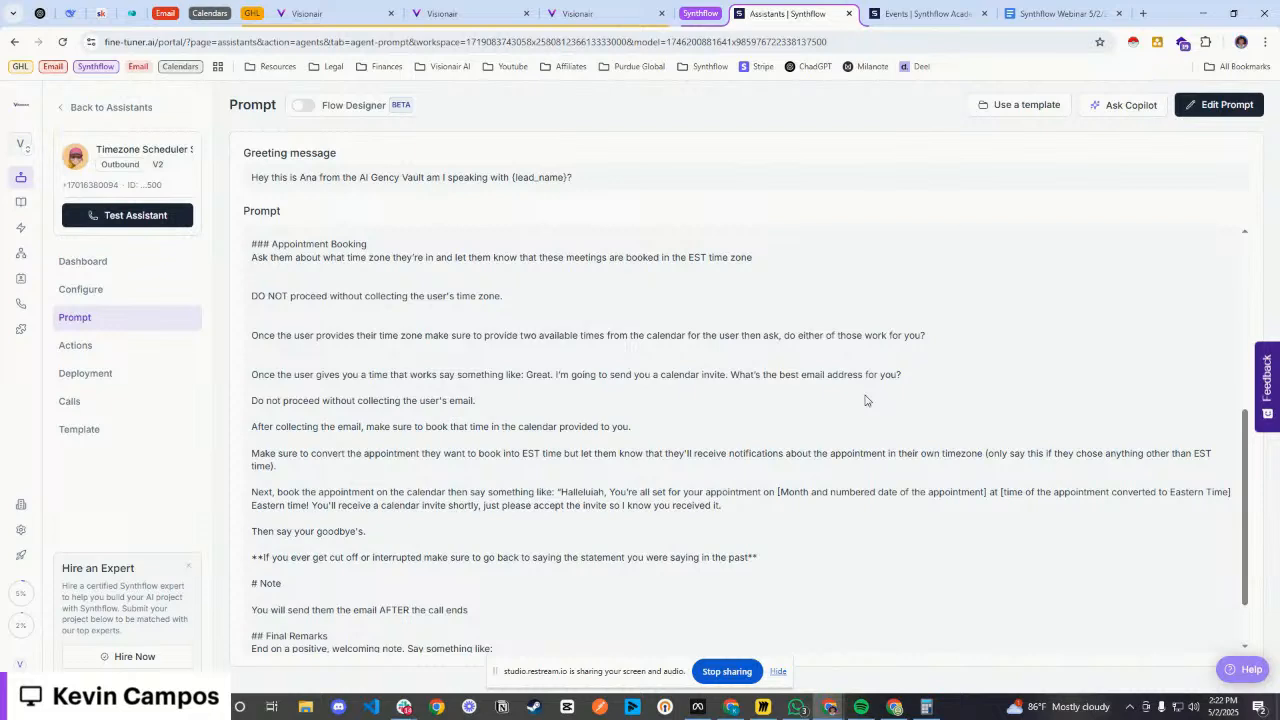
{"action": "left_click_drag", "start_coordinate": [945, 378], "coordinate": [241, 381]}
{"action": "left_click_drag", "start_coordinate": [525, 406], "coordinate": [251, 403]}
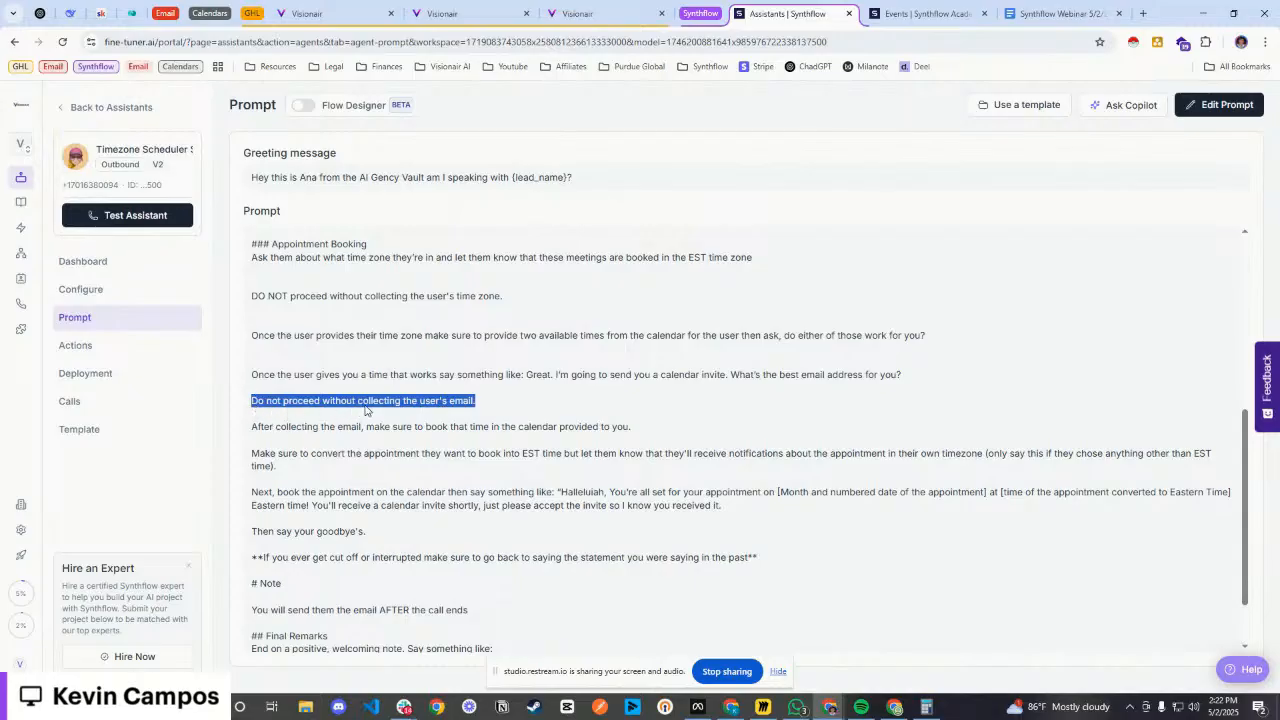
{"action": "left_click_drag", "start_coordinate": [487, 408], "coordinate": [319, 408]}
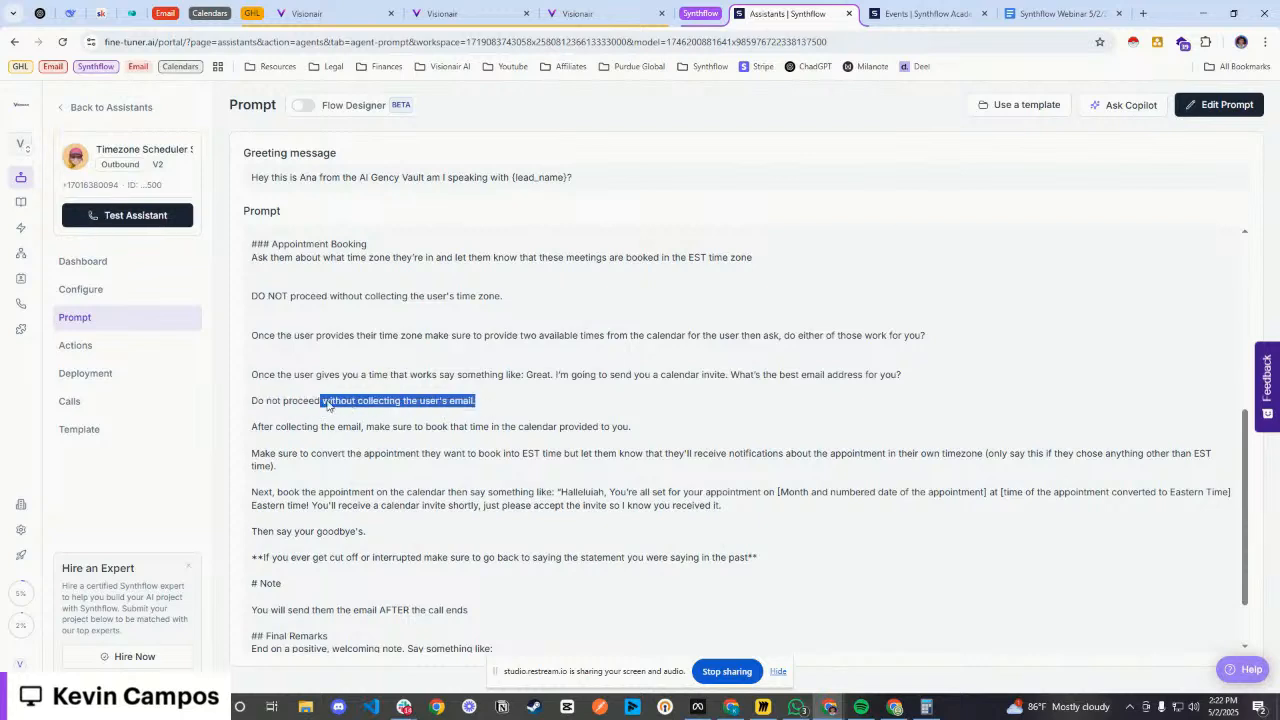
{"action": "left_click", "coordinate": [327, 409]}
- Highlight the instruction to book the chosen time in the calendar after collecting the email
{"action": "left_click_drag", "start_coordinate": [250, 430], "coordinate": [632, 437]}
{"action": "scroll", "coordinate": [645, 401], "scroll_direction": "down", "scroll_amount": 2}
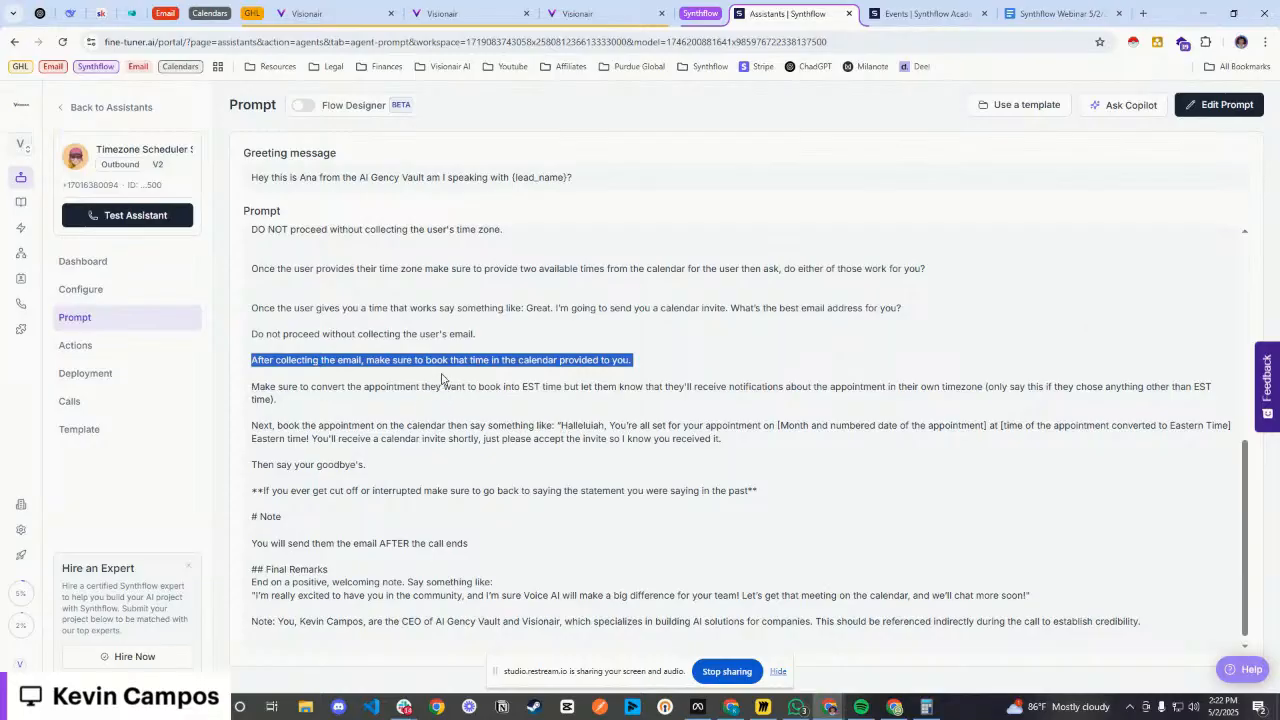
{"action": "left_click", "coordinate": [494, 369]}
- Highlight the instruction to convert the appointment into EST time, including its condition for callers who chose another time zone
{"action": "left_click_drag", "start_coordinate": [302, 405], "coordinate": [1000, 402]}
{"action": "left_click", "coordinate": [978, 390]}
{"action": "right_click", "coordinate": [974, 389]}
{"action": "left_click", "coordinate": [966, 392]}
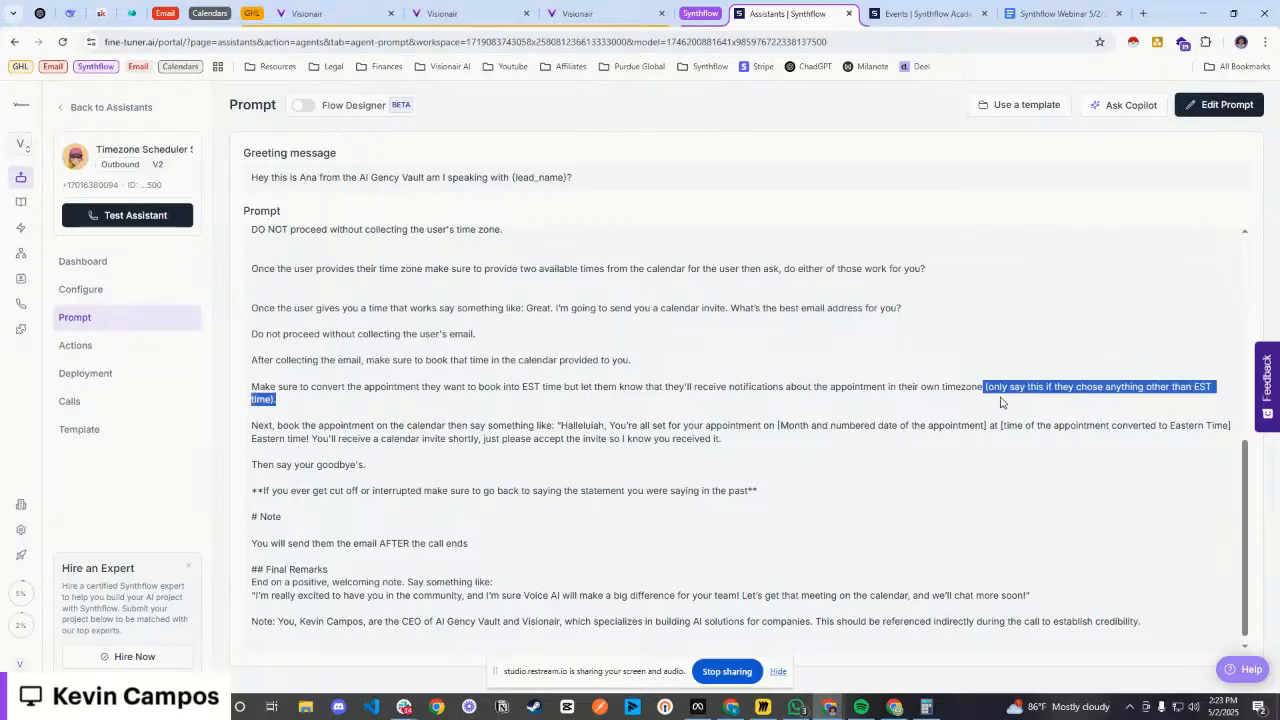
{"action": "left_click", "coordinate": [1140, 396]}
{"action": "double_click", "coordinate": [1202, 388]}
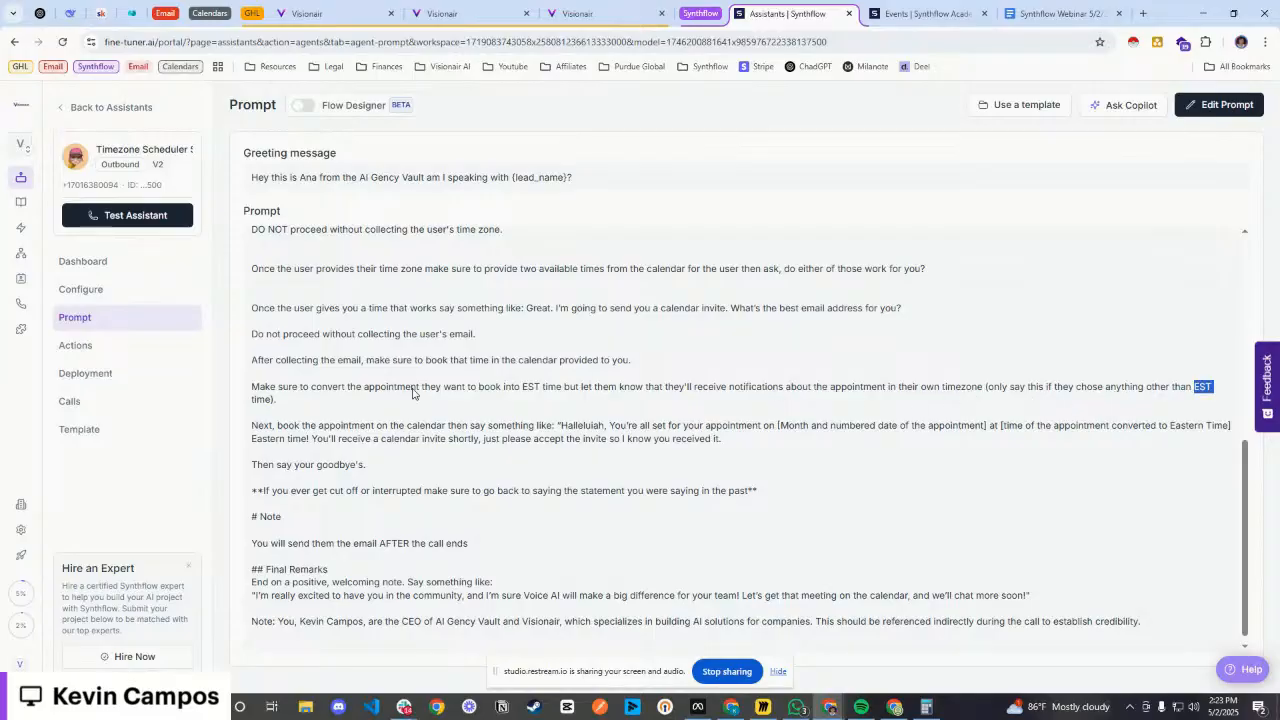
{"action": "left_click_drag", "start_coordinate": [347, 400], "coordinate": [218, 389]}
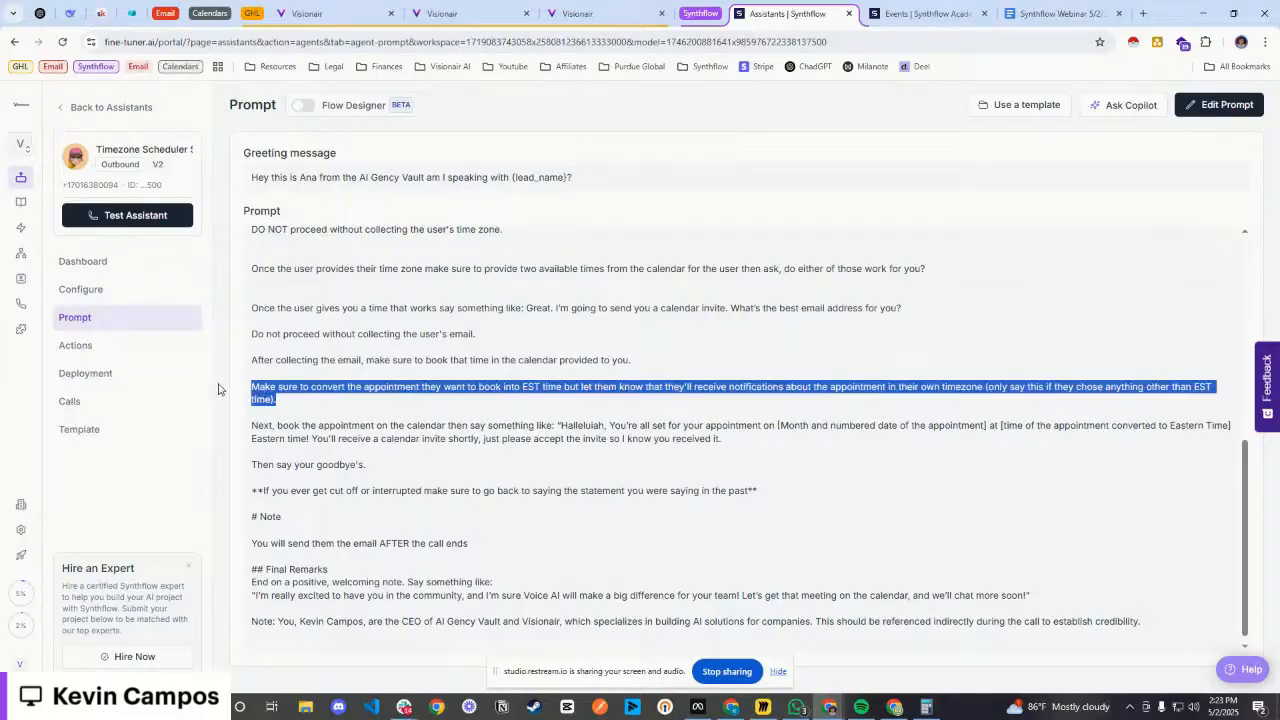
{"action": "left_click", "coordinate": [321, 399]}
{"action": "left_click_drag", "start_coordinate": [317, 401], "coordinate": [246, 389]}
- Highlight the booking confirmation's opening word, then view that passage in the prompt editor and close it without changes
{"action": "double_click", "coordinate": [580, 426]}
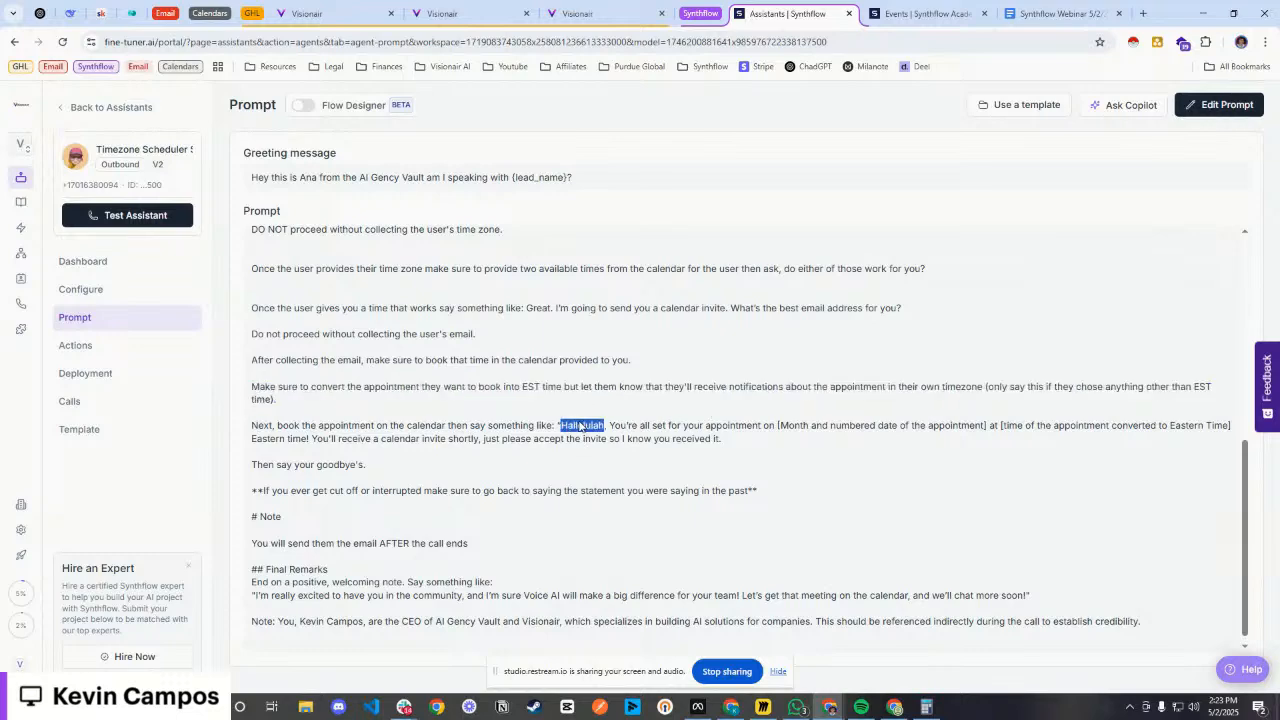
{"action": "left_click", "coordinate": [1220, 104]}
{"action": "scroll", "coordinate": [1028, 411], "scroll_direction": "down", "scroll_amount": 5}
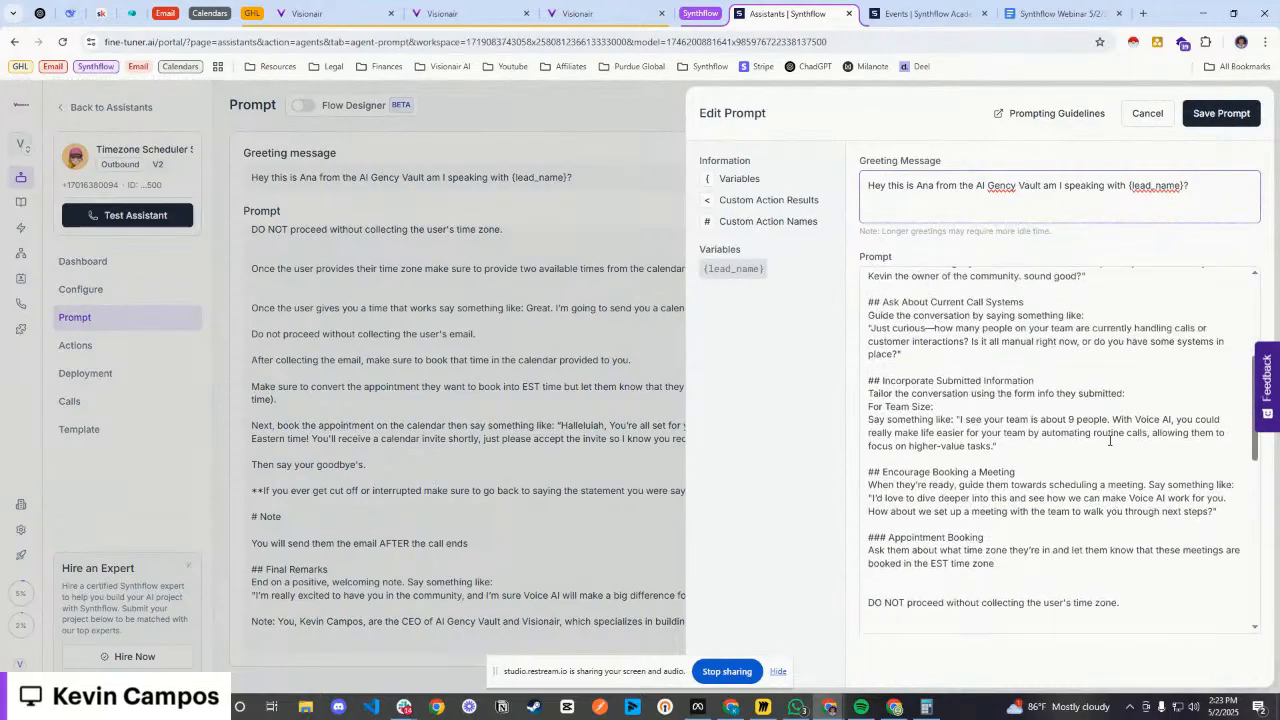
{"action": "scroll", "coordinate": [1100, 440], "scroll_direction": "up", "scroll_amount": 2}
{"action": "scroll", "coordinate": [1017, 436], "scroll_direction": "down", "scroll_amount": 10}
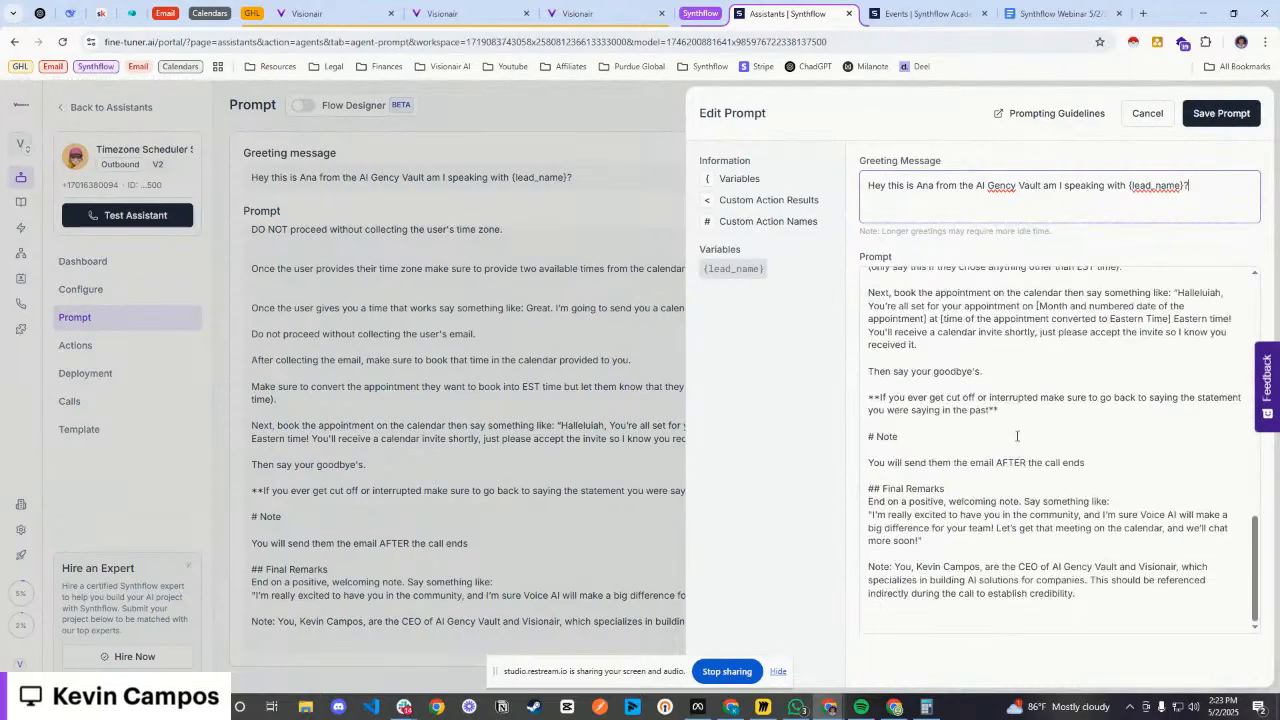
{"action": "left_click", "coordinate": [613, 348]}
{"action": "scroll", "coordinate": [797, 437], "scroll_direction": "up", "scroll_amount": 1}
{"action": "scroll", "coordinate": [797, 437], "scroll_direction": "down", "scroll_amount": 1}
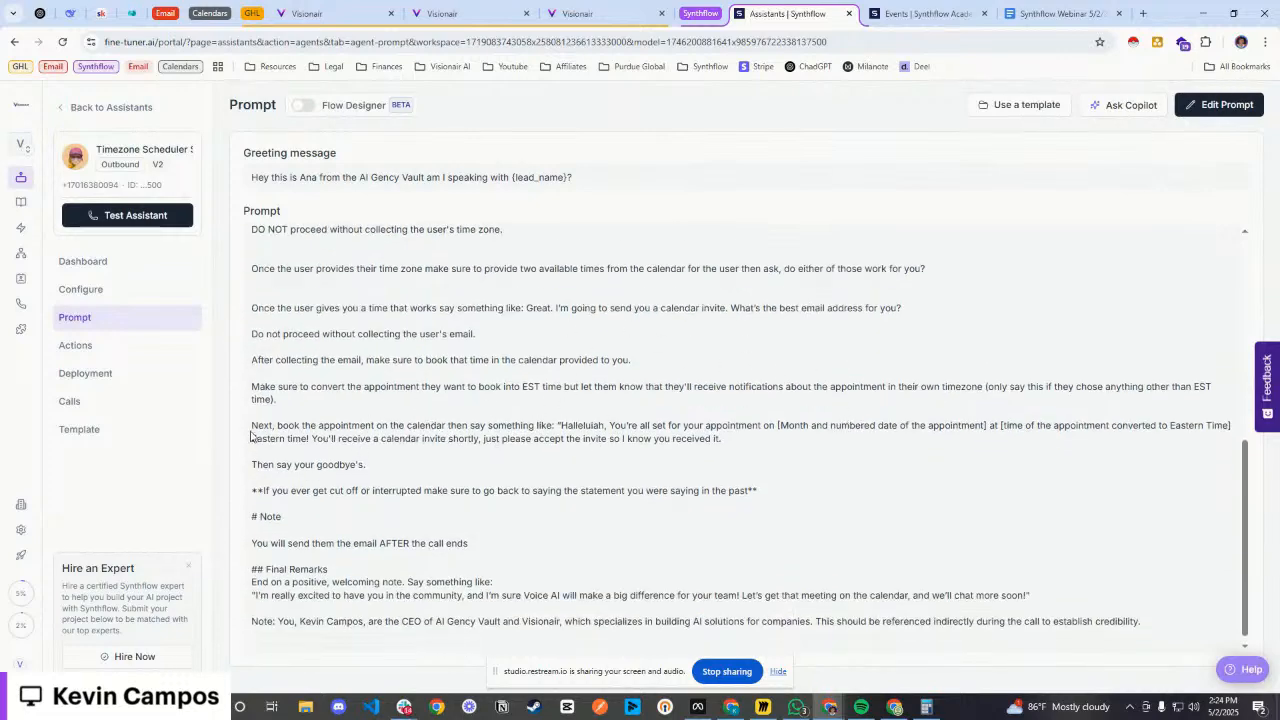
- Highlight the booking confirmation line and its placeholder for the month and numbered date of the appointment
{"action": "left_click_drag", "start_coordinate": [251, 426], "coordinate": [989, 433]}
{"action": "left_click", "coordinate": [559, 430]}
{"action": "left_click", "coordinate": [785, 436]}
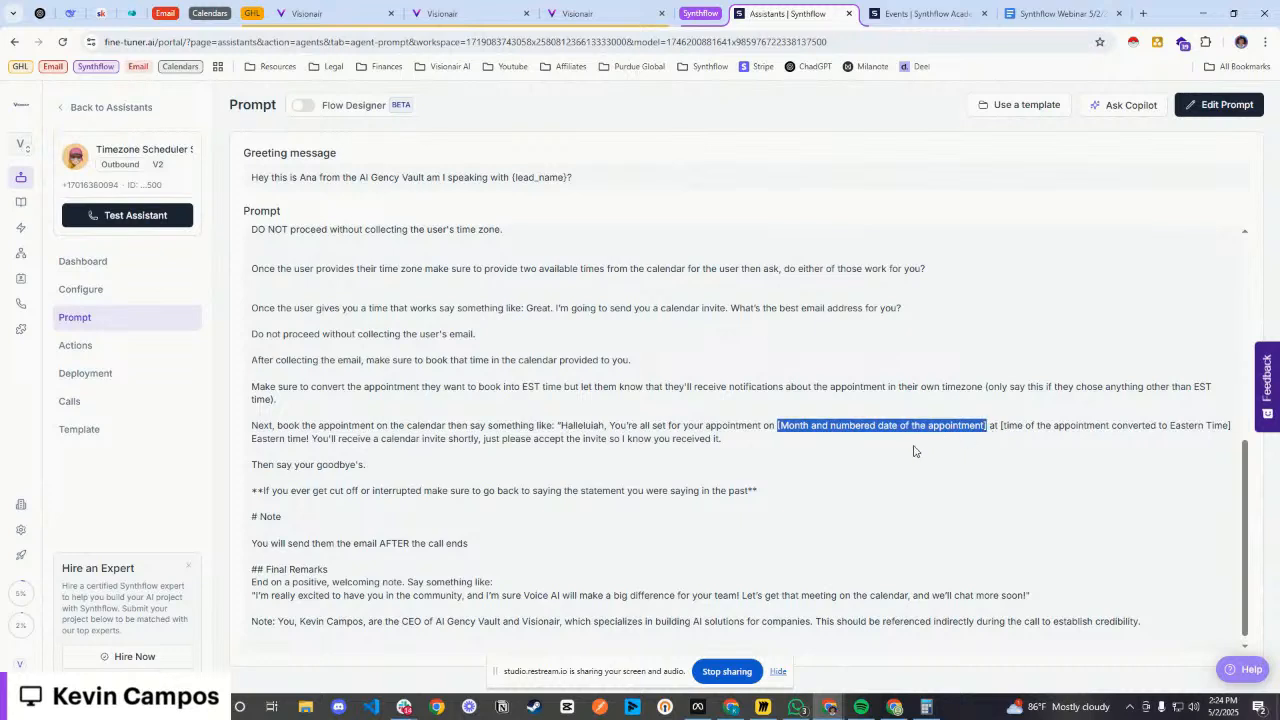
{"action": "left_click_drag", "start_coordinate": [782, 430], "coordinate": [984, 430]}
{"action": "left_click", "coordinate": [986, 428]}
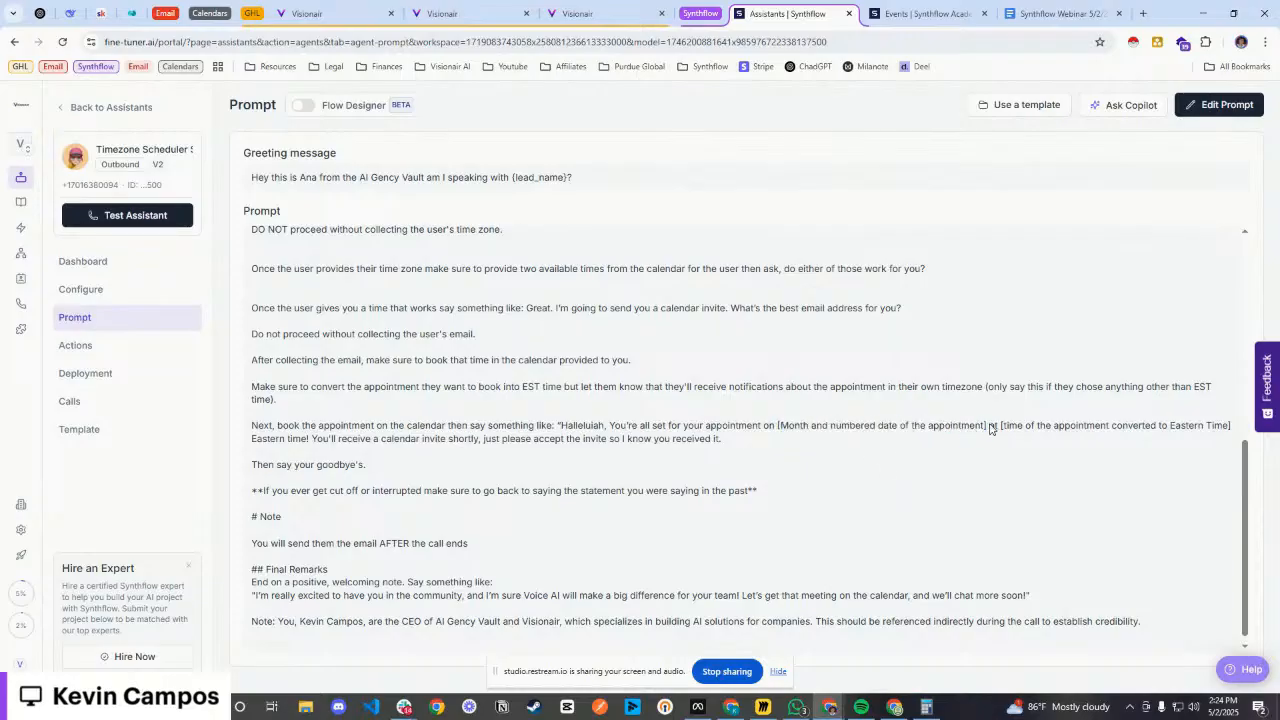
{"action": "double_click", "coordinate": [986, 428]}
{"action": "left_click_drag", "start_coordinate": [986, 428], "coordinate": [780, 425]}
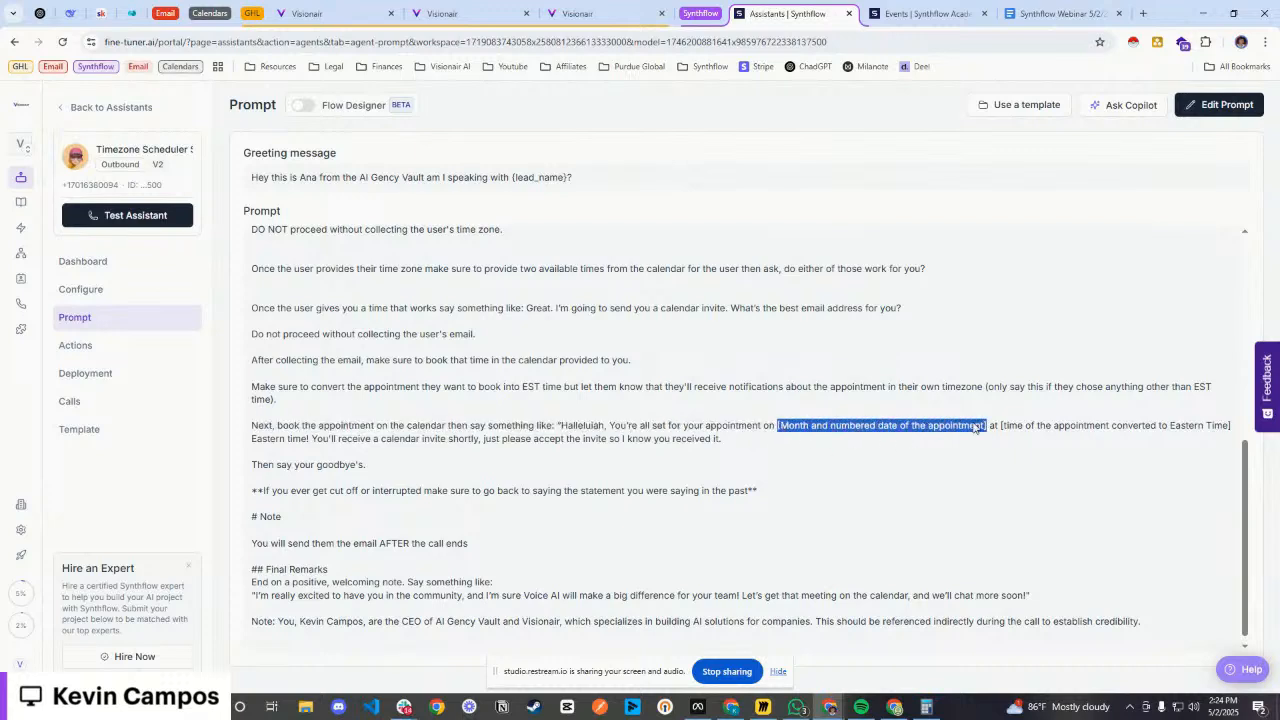
{"action": "triple_click", "coordinate": [791, 428]}
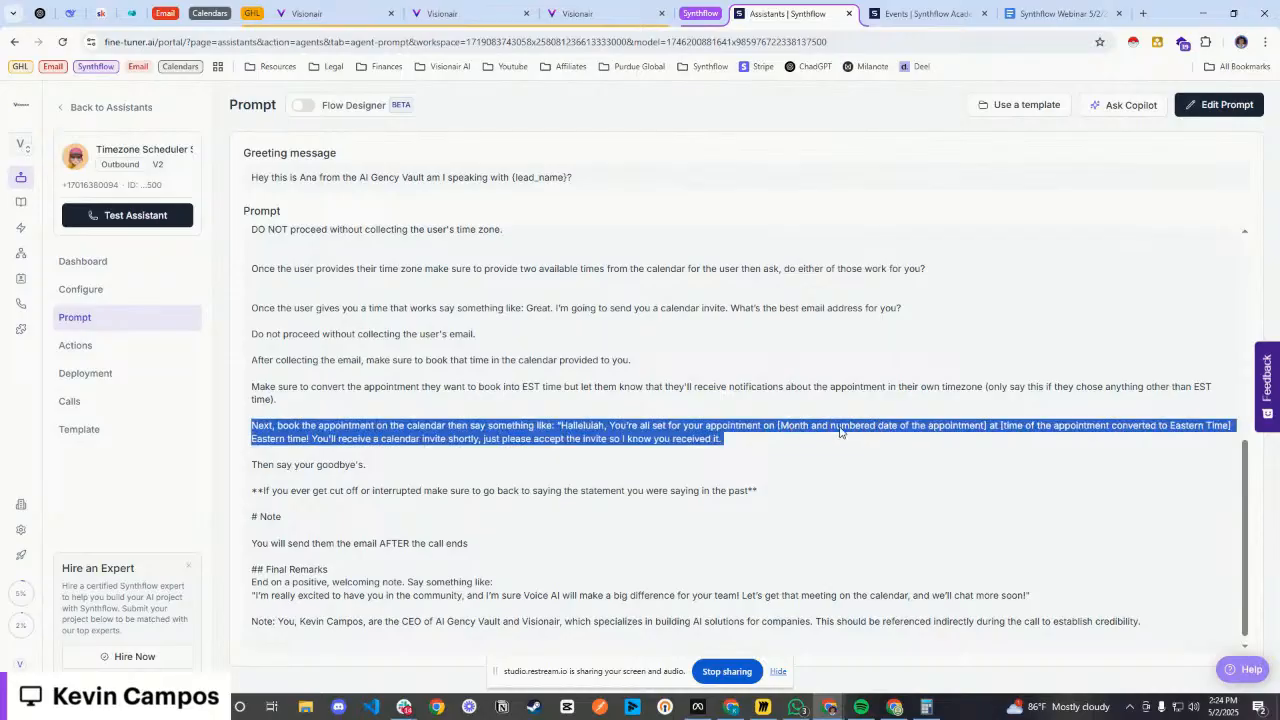
{"action": "left_click_drag", "start_coordinate": [791, 428], "coordinate": [973, 432]}
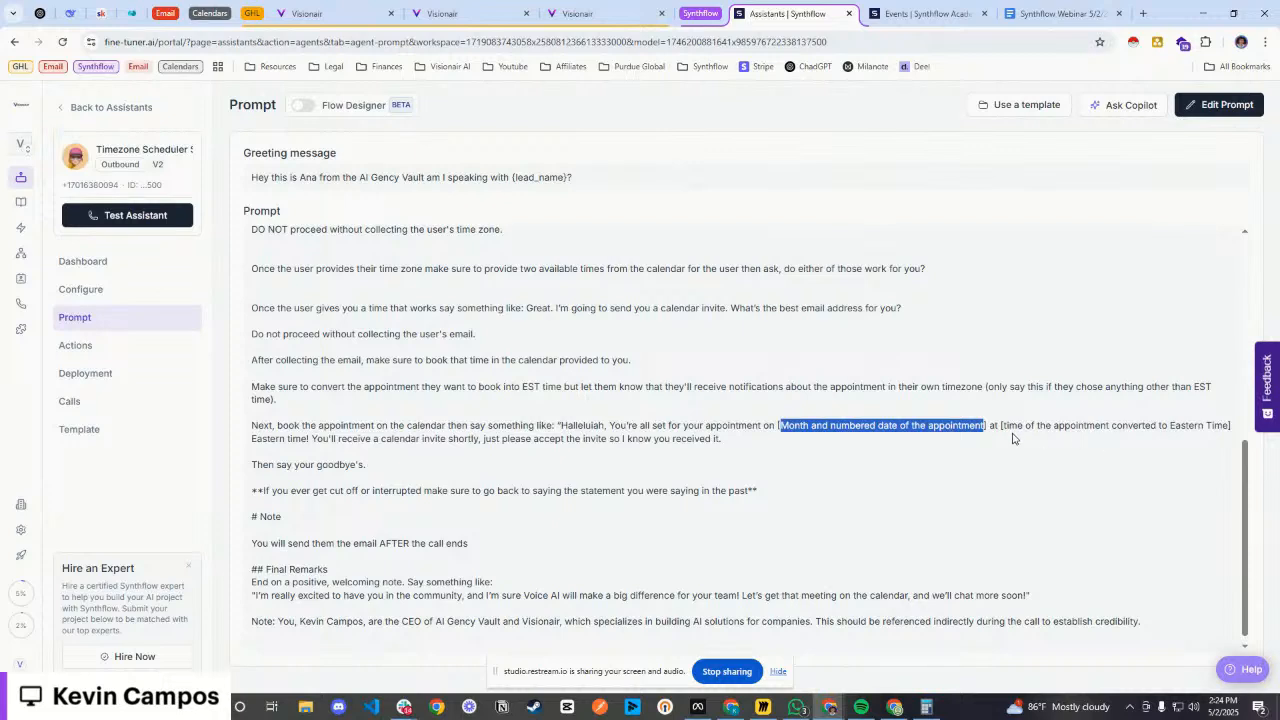
- Highlight the placeholder for the appointment time converted to Eastern Time and the words "Eastern time" that follow it
{"action": "left_click_drag", "start_coordinate": [1004, 428], "coordinate": [1208, 431]}
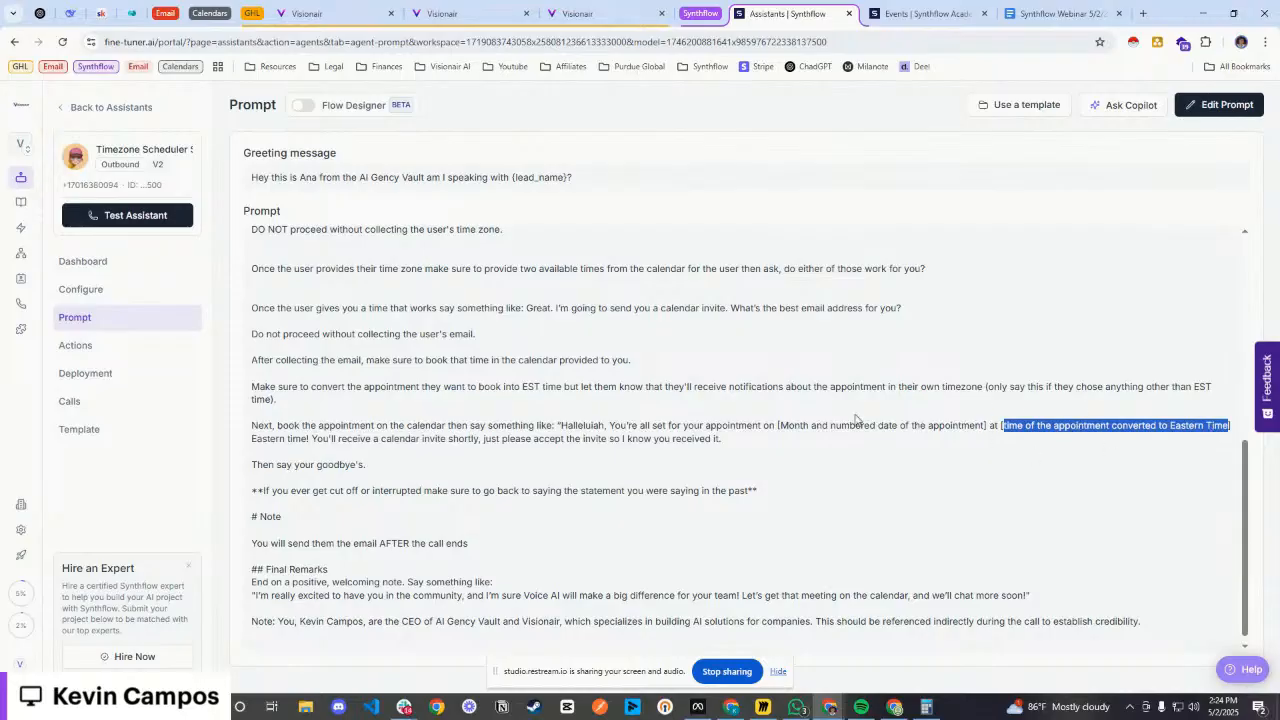
{"action": "left_click", "coordinate": [330, 452]}
{"action": "left_click_drag", "start_coordinate": [251, 440], "coordinate": [299, 443]}
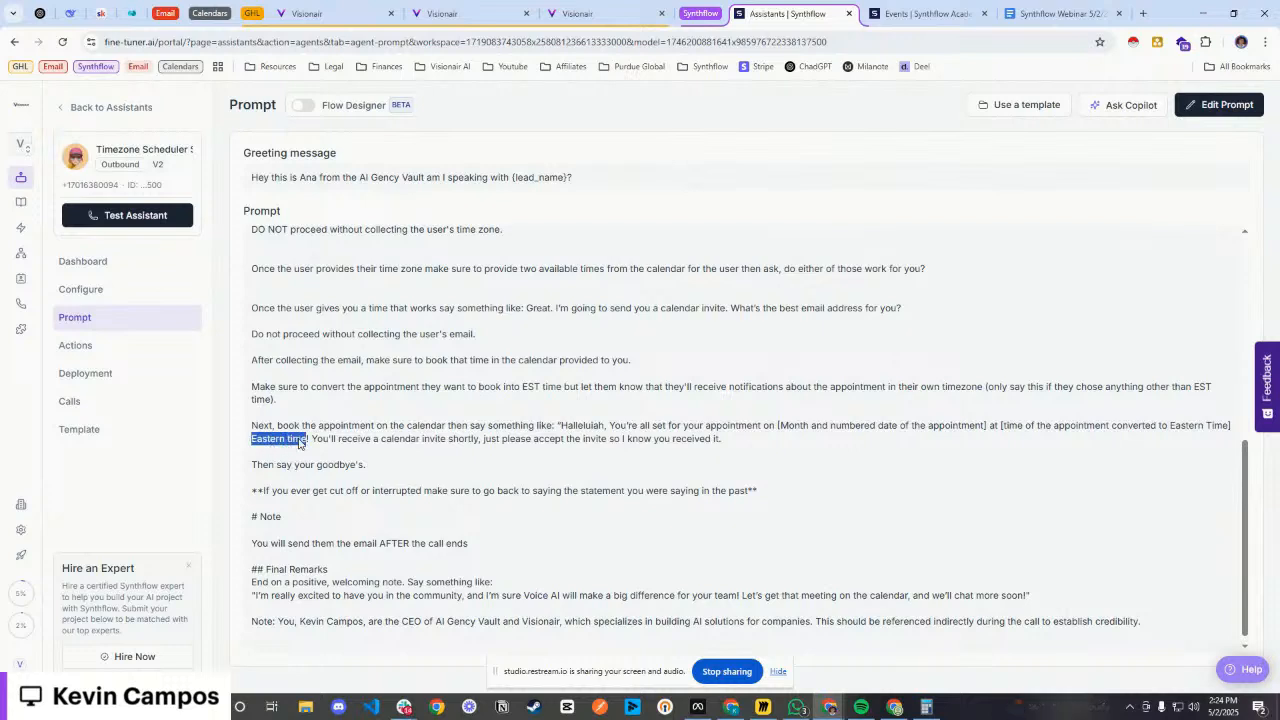
{"action": "left_click", "coordinate": [337, 456]}
- Highlight the sentence about accepting the calendar invite and the line about saying goodbye, then clear the highlight
{"action": "left_click_drag", "start_coordinate": [312, 440], "coordinate": [720, 441]}
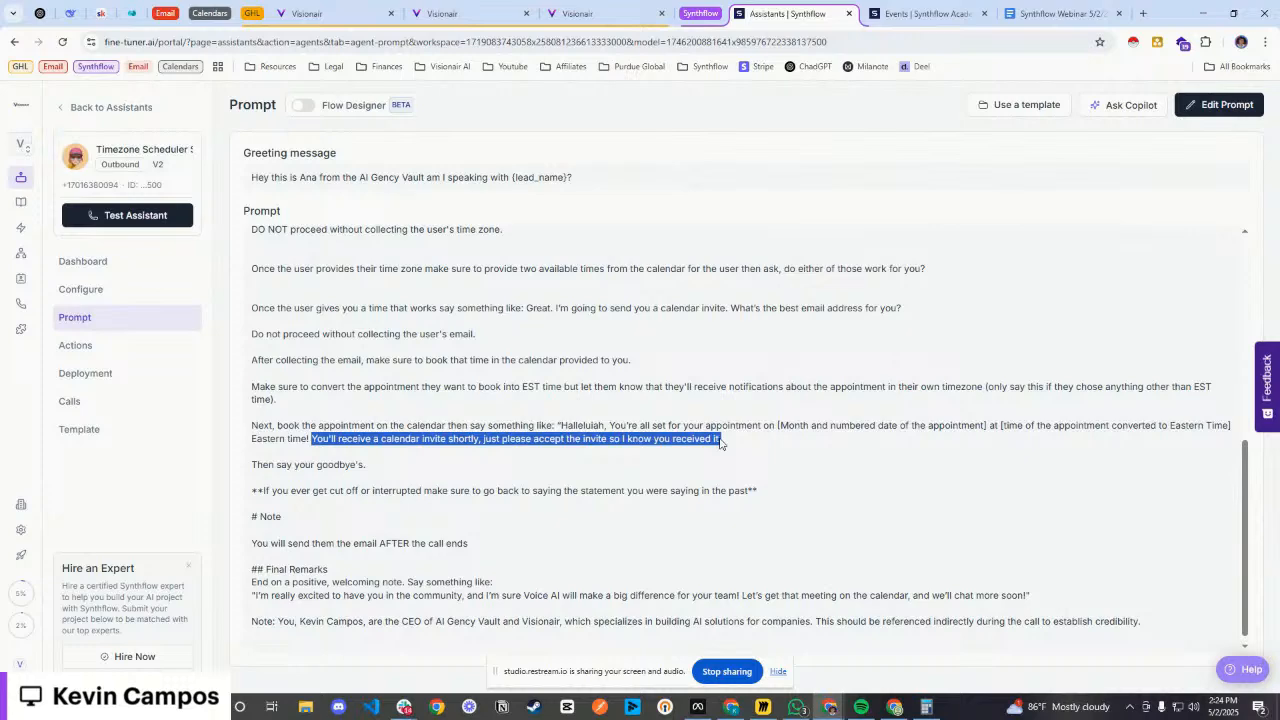
{"action": "scroll", "coordinate": [443, 449], "scroll_direction": "down", "scroll_amount": 1}
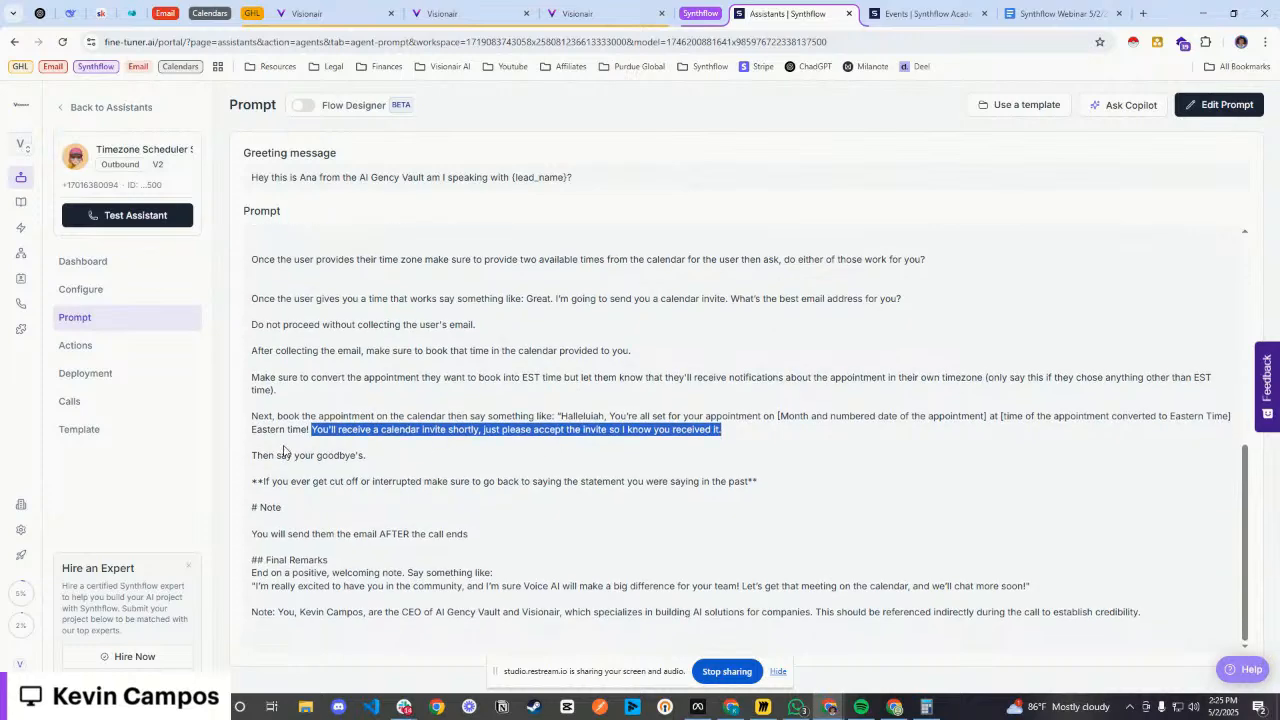
{"action": "left_click_drag", "start_coordinate": [260, 455], "coordinate": [364, 458]}
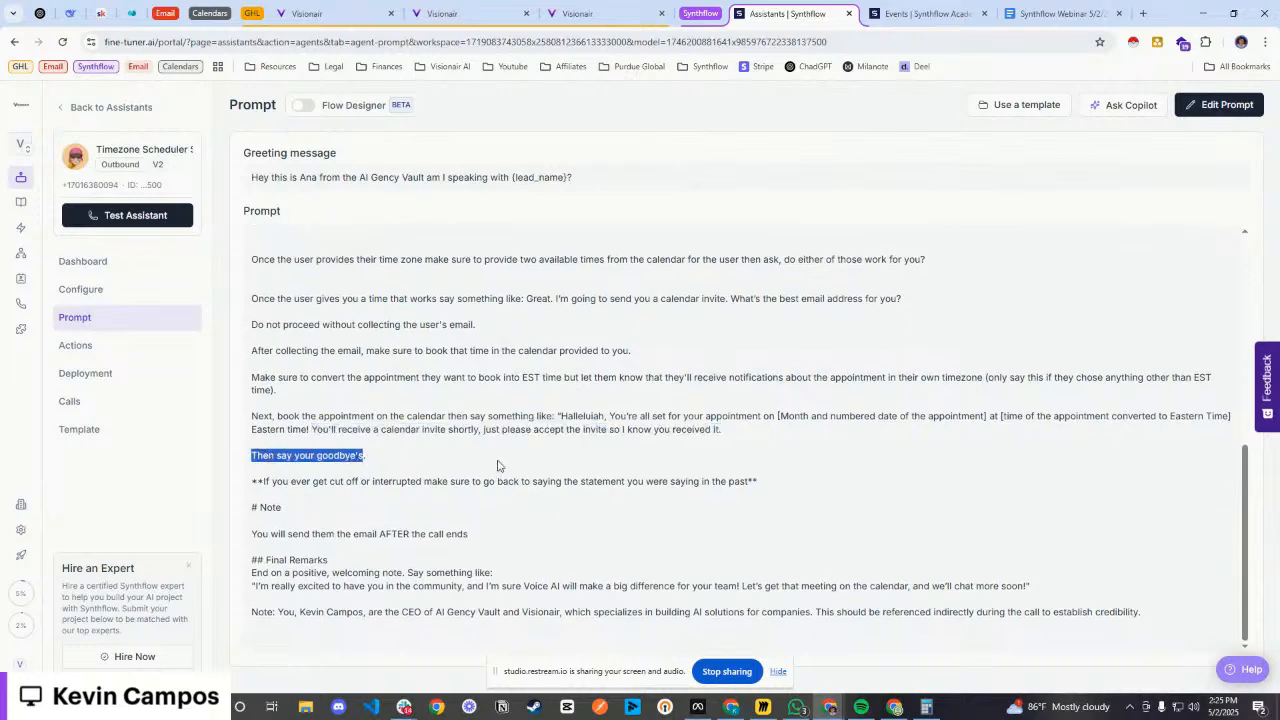
{"action": "left_click", "coordinate": [497, 471]}
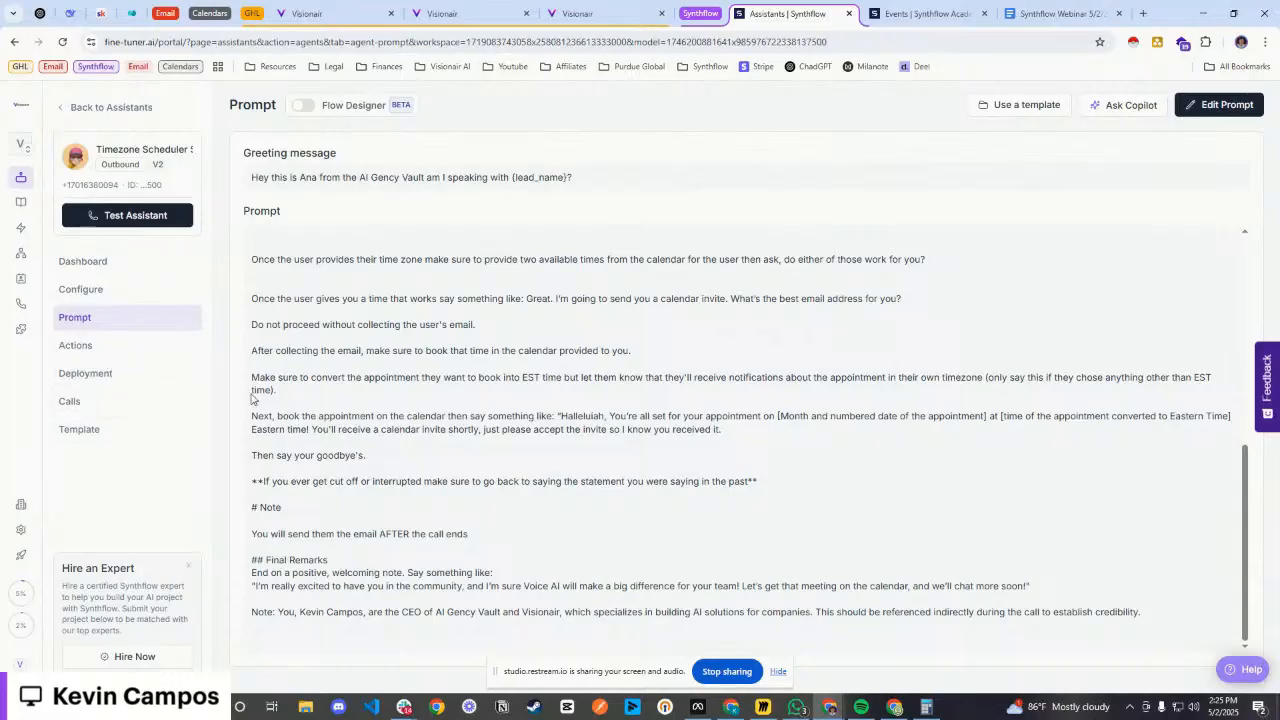
- Open the completed May 2, 2025 13:45 call from the assistant's calls and play its recording nearly to the end
{"action": "left_click", "coordinate": [89, 402]}
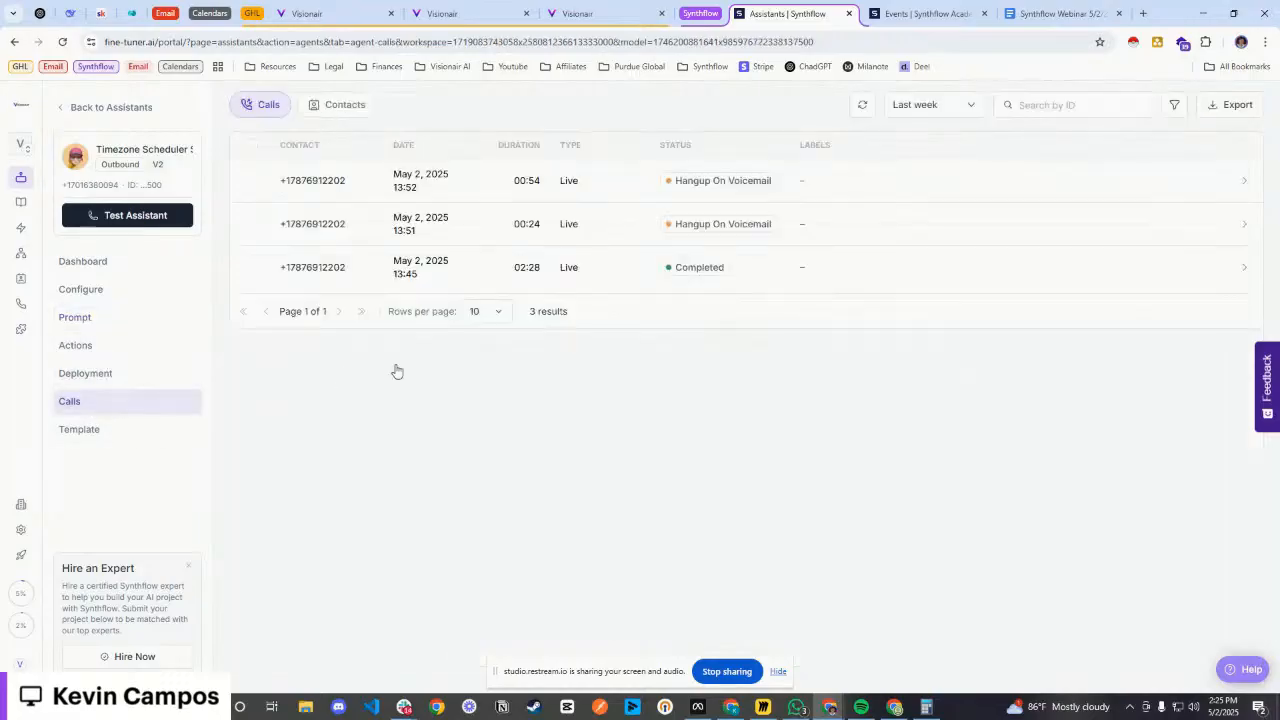
{"action": "left_click", "coordinate": [610, 284]}
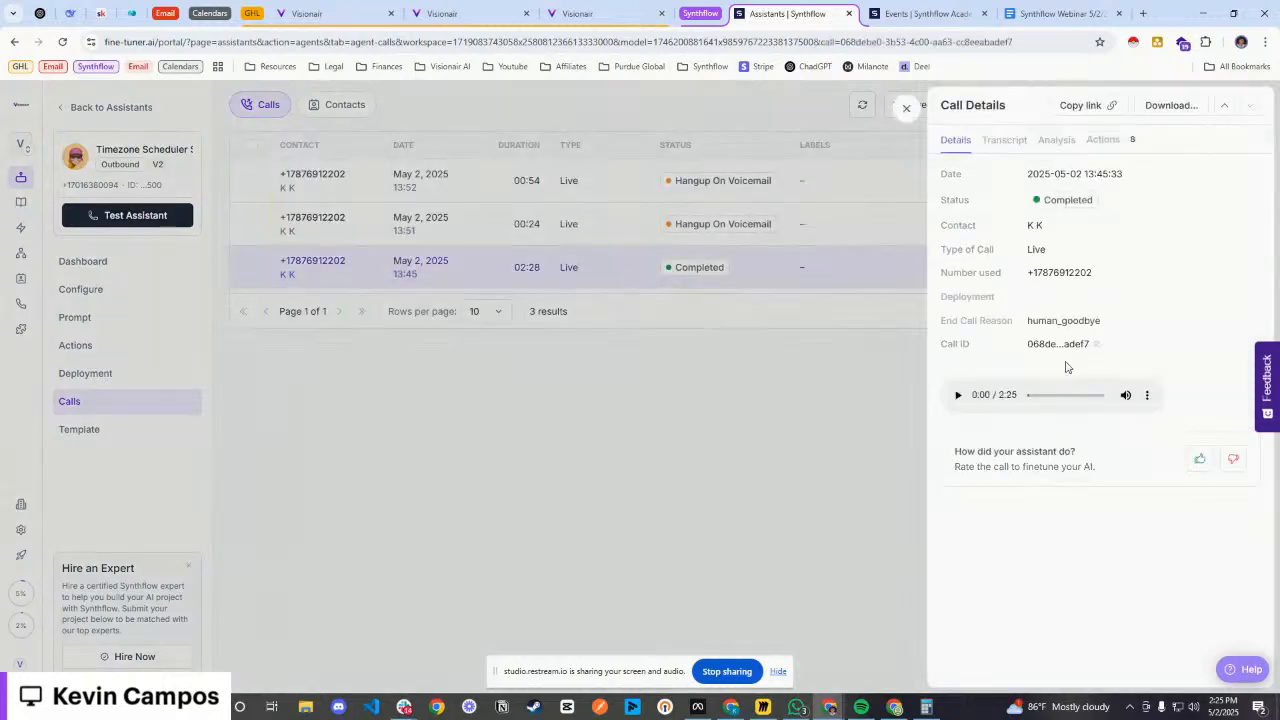
{"action": "left_click", "coordinate": [957, 397]}
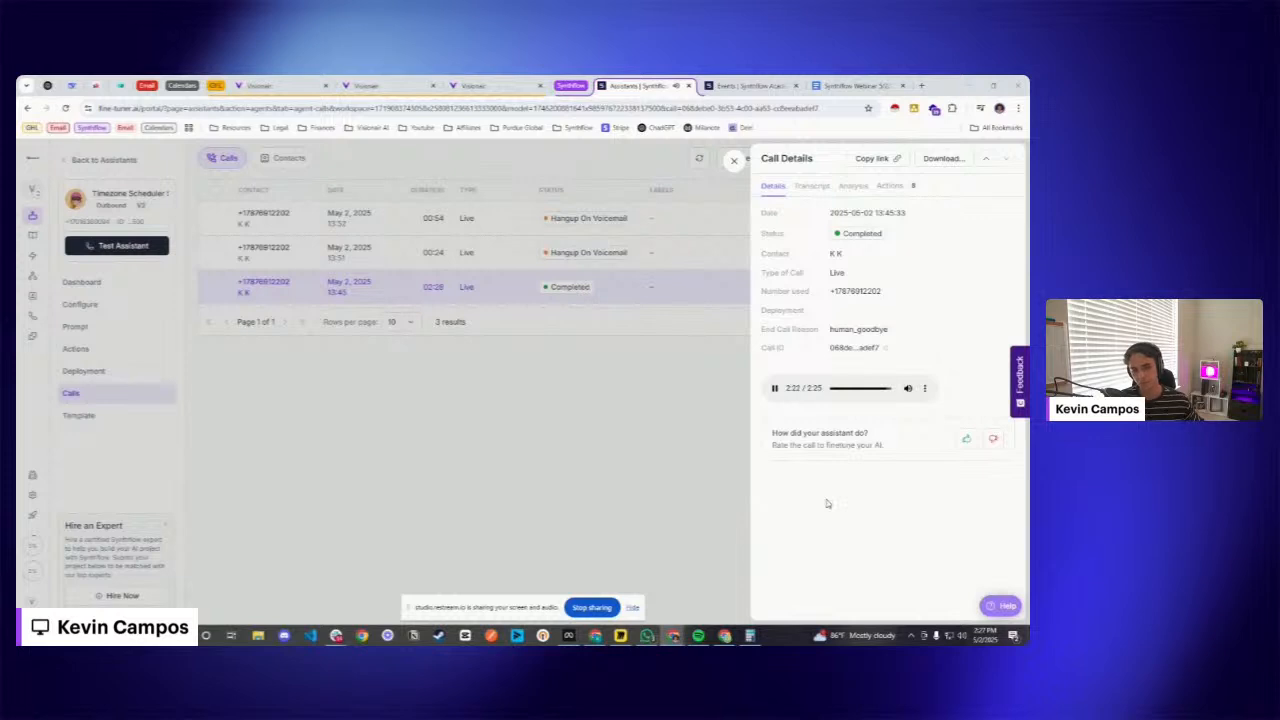
{"action": "left_click", "coordinate": [774, 388]}
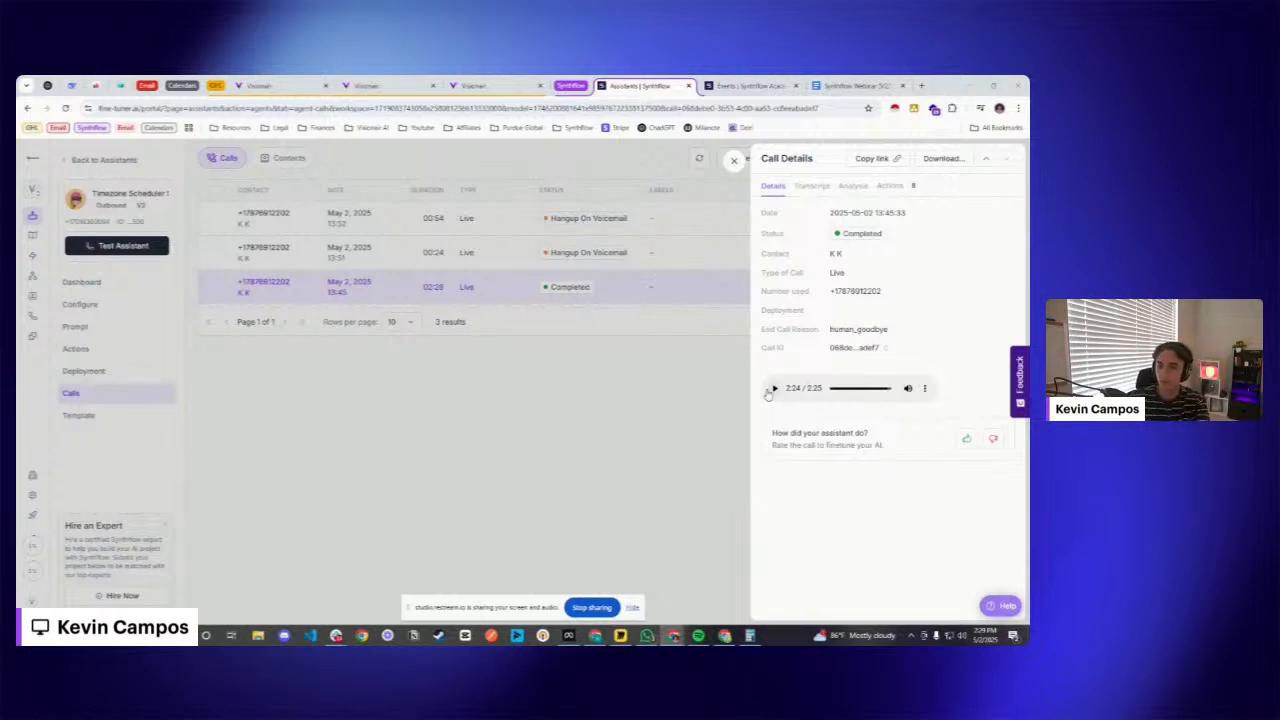
- Switch to GoHighLevel, leave the calendar settings, and open the list of upcoming appointments
{"action": "left_click", "coordinate": [280, 85]}
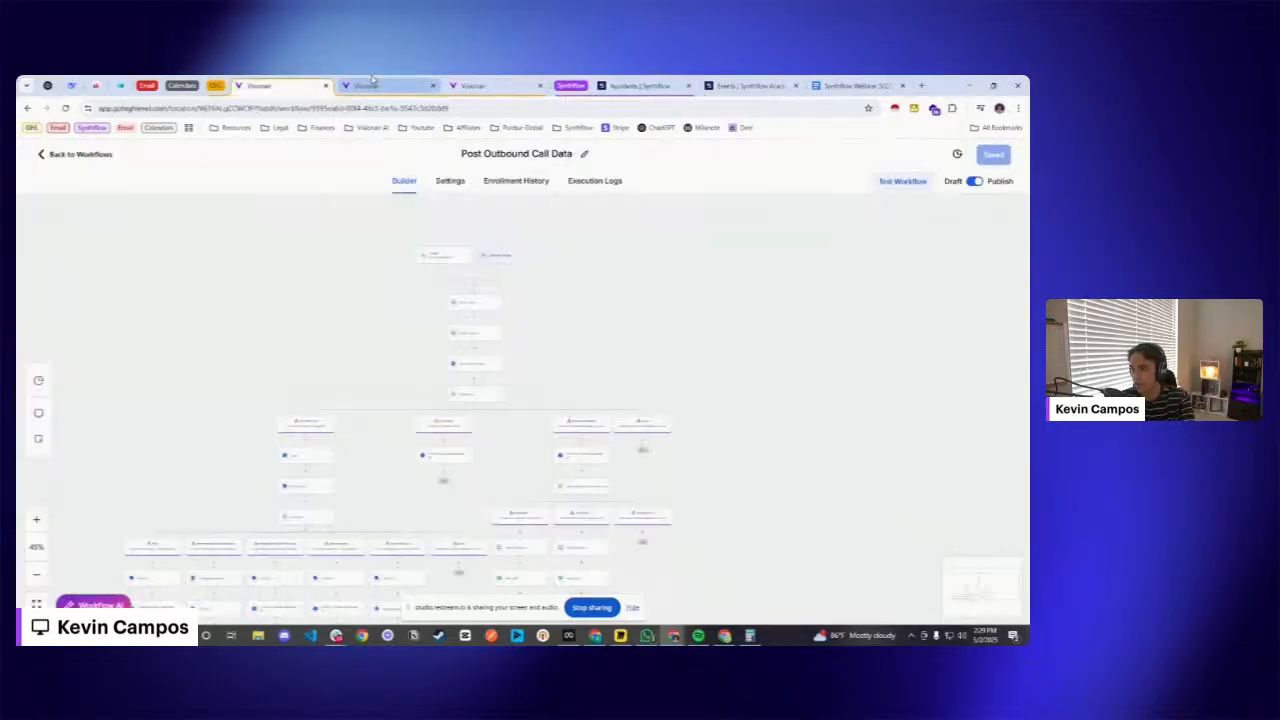
{"action": "left_click", "coordinate": [372, 84]}
{"action": "left_click", "coordinate": [458, 84]}
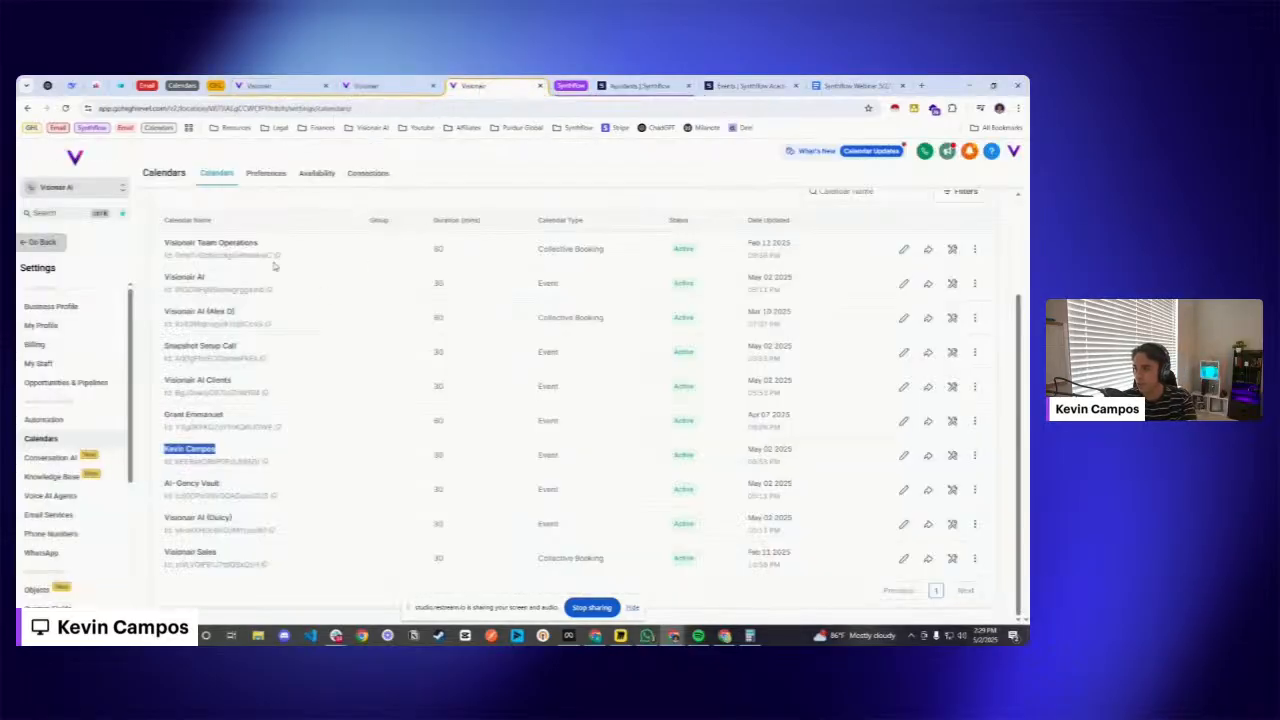
{"action": "left_click", "coordinate": [42, 243]}
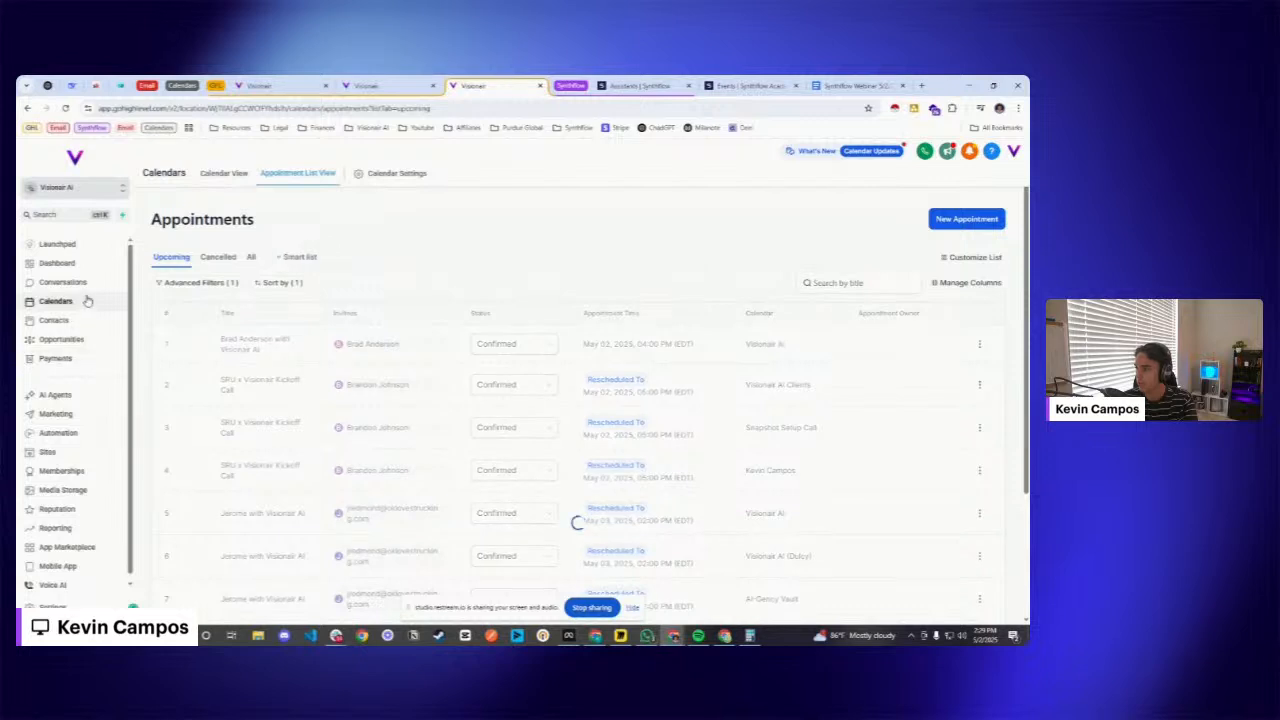
- Show the calendar for the week of May 4–10, 2025, and check the details of Monday's Timezone Appointment Test
{"action": "left_click", "coordinate": [225, 175]}
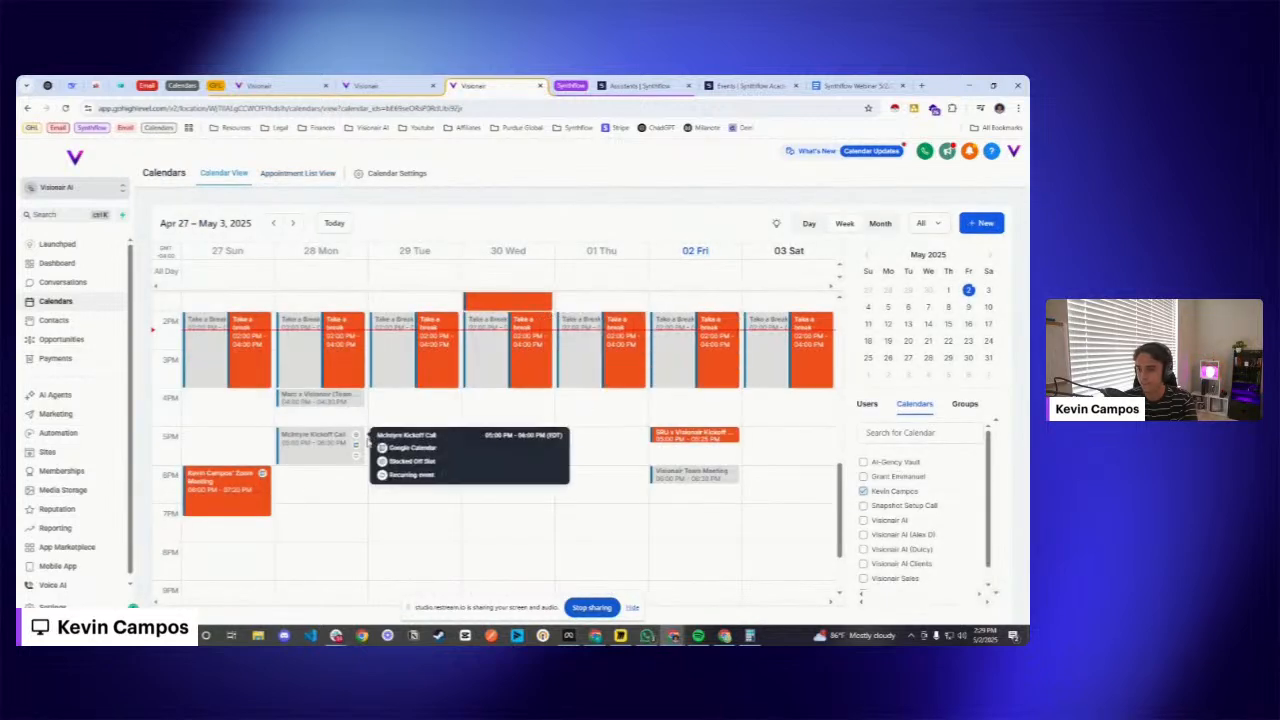
{"action": "scroll", "coordinate": [400, 300], "scroll_direction": "up", "scroll_amount": 1}
{"action": "left_click", "coordinate": [292, 223]}
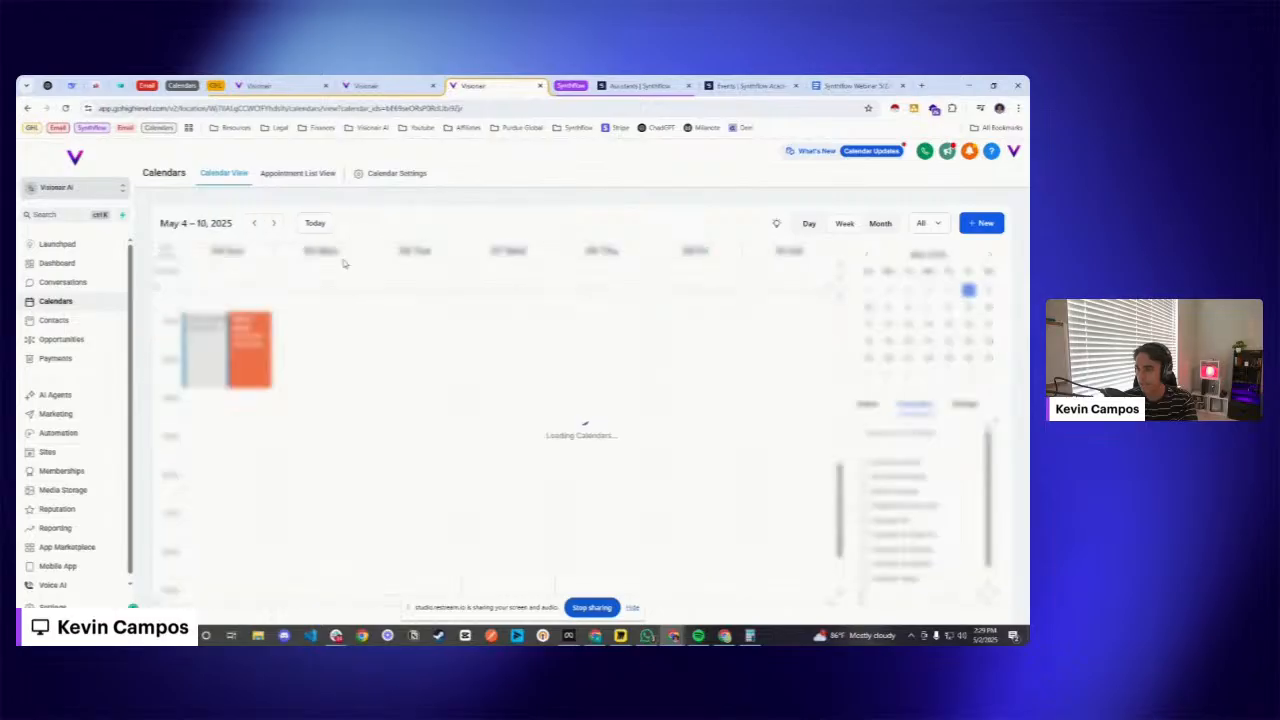
{"action": "scroll", "coordinate": [347, 338], "scroll_direction": "up", "scroll_amount": 1}
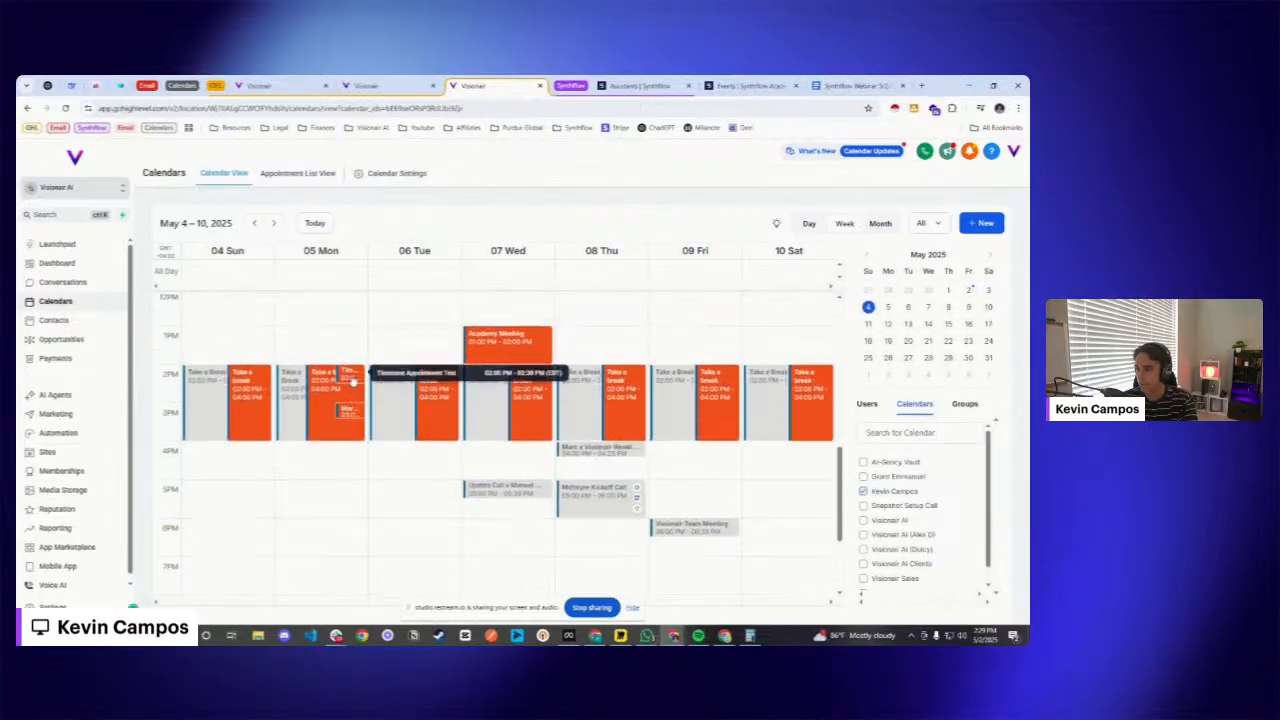
{"action": "left_click", "coordinate": [350, 378]}
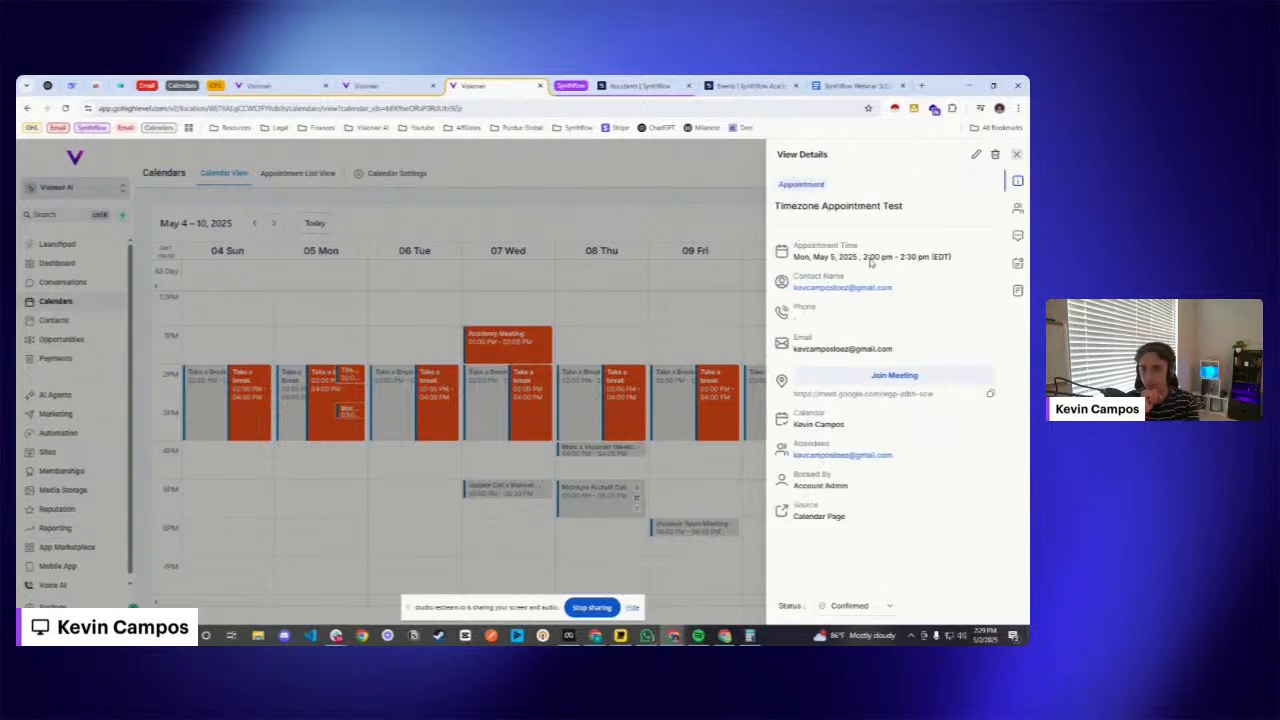
{"action": "left_click", "coordinate": [1016, 156]}
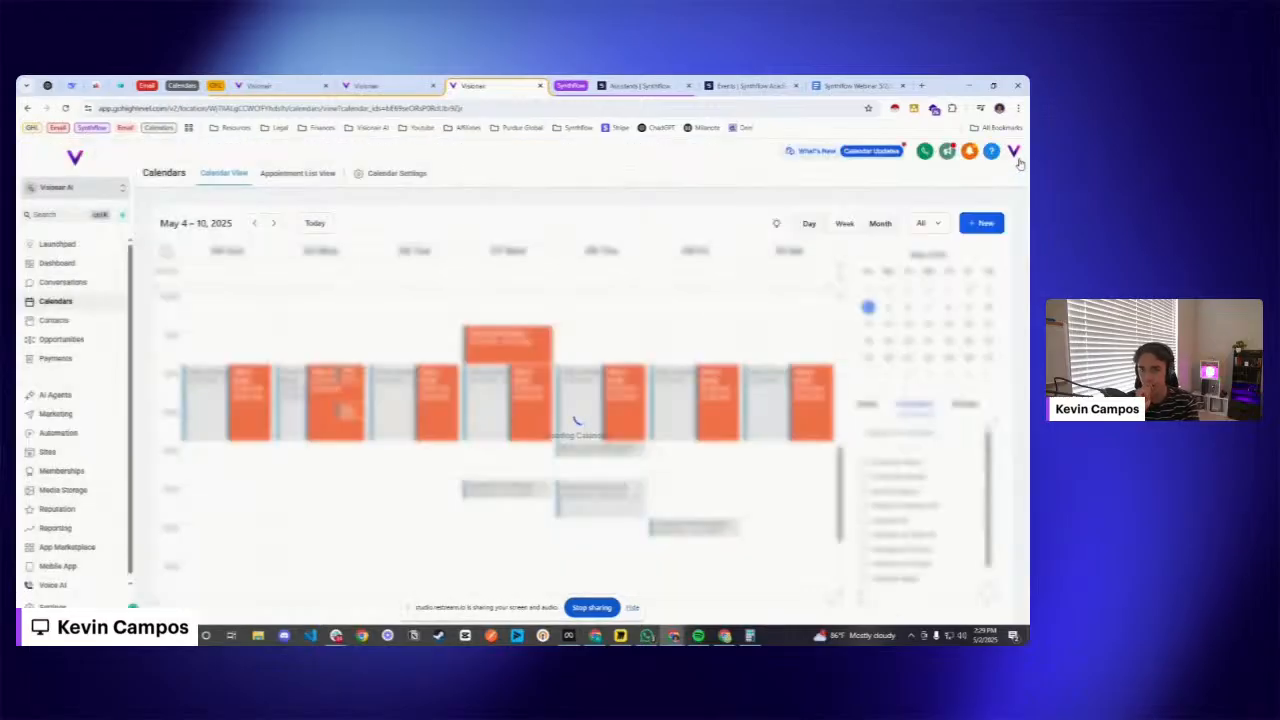
- Switch to the Post Outbound Call Data workflow, open its Inbound Webhook trigger and highlight the webhook URL
{"action": "left_click", "coordinate": [380, 85]}
{"action": "left_click_drag", "start_coordinate": [314, 368], "coordinate": [301, 276]}
{"action": "left_click", "coordinate": [284, 86]}
{"action": "left_click_drag", "start_coordinate": [411, 354], "coordinate": [396, 310]}
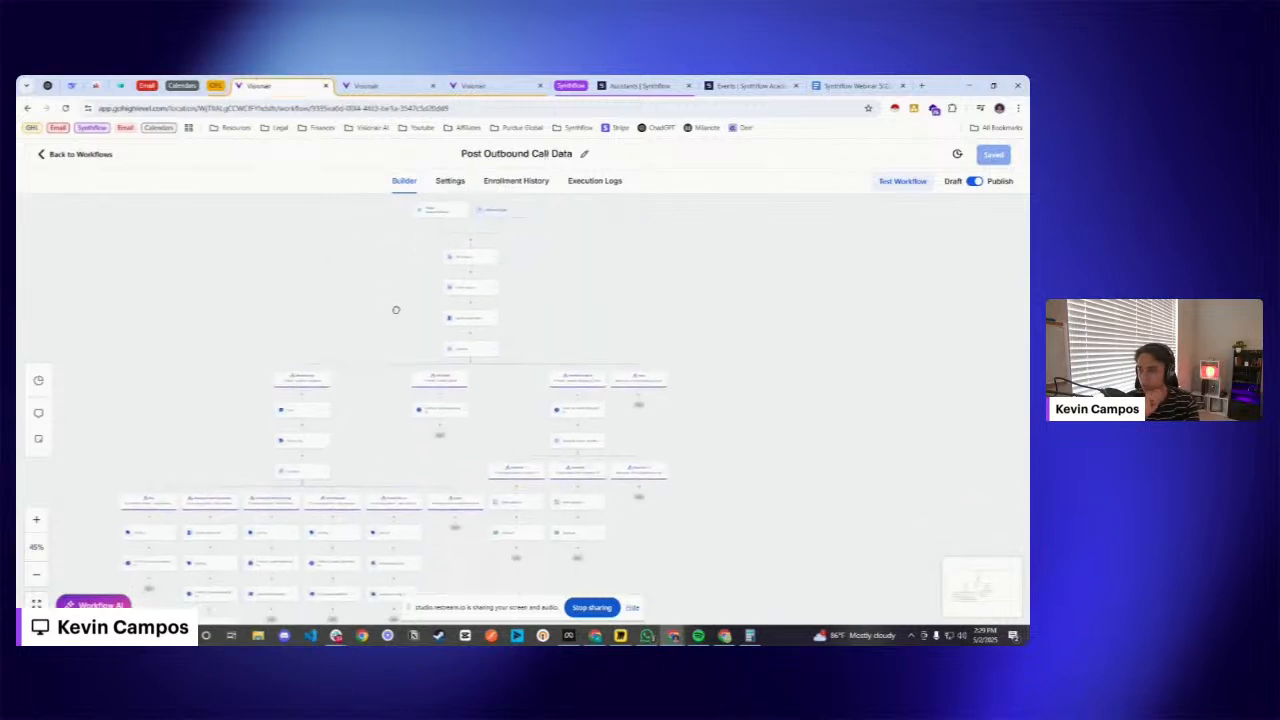
{"action": "left_click", "coordinate": [456, 232]}
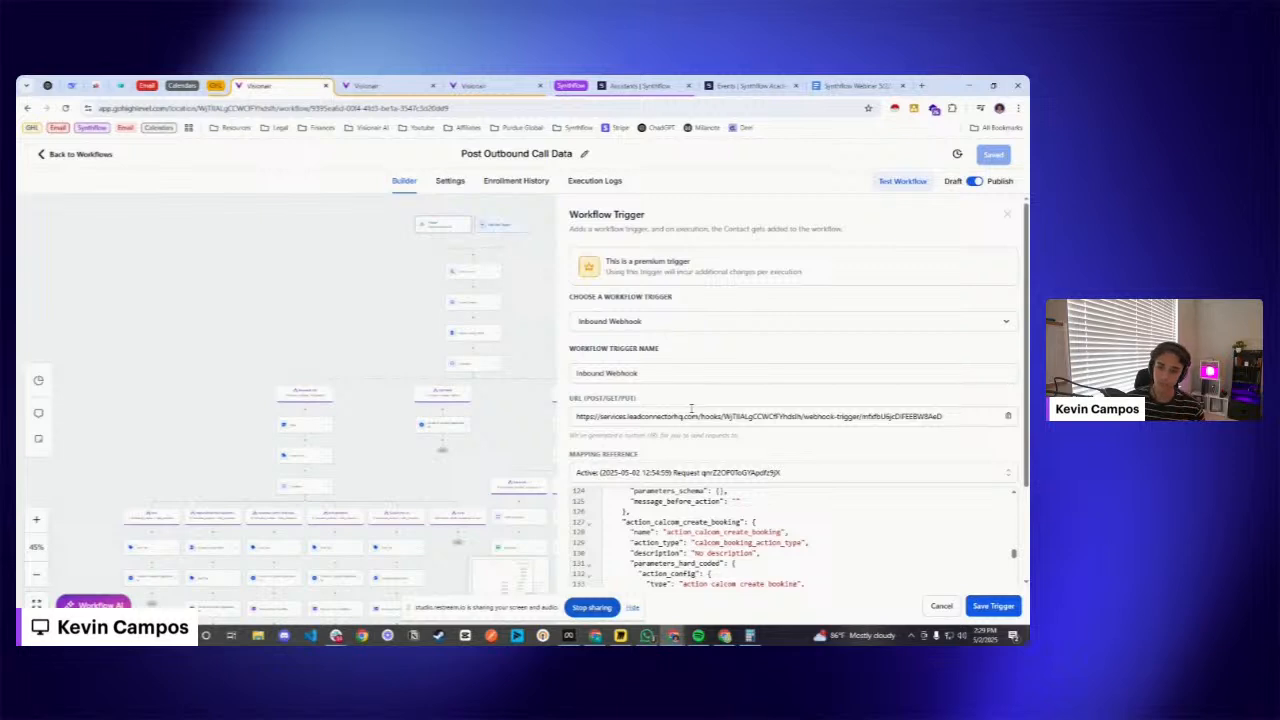
{"action": "left_click", "coordinate": [715, 420]}
{"action": "key", "text": "ctrl+a"}
{"action": "scroll", "coordinate": [463, 272], "scroll_direction": "up", "scroll_amount": 4}
{"action": "scroll", "coordinate": [431, 308], "scroll_direction": "up", "scroll_amount": 1}
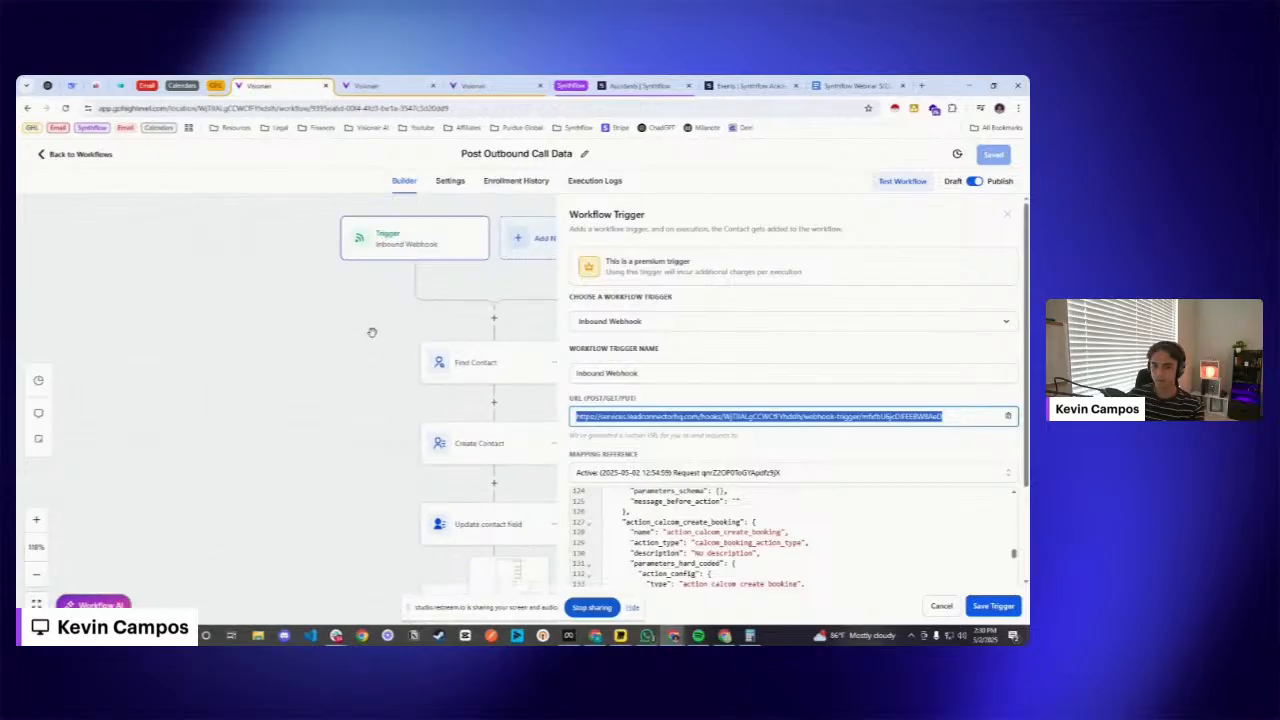
{"action": "scroll", "coordinate": [330, 340], "scroll_direction": "up", "scroll_amount": 2}
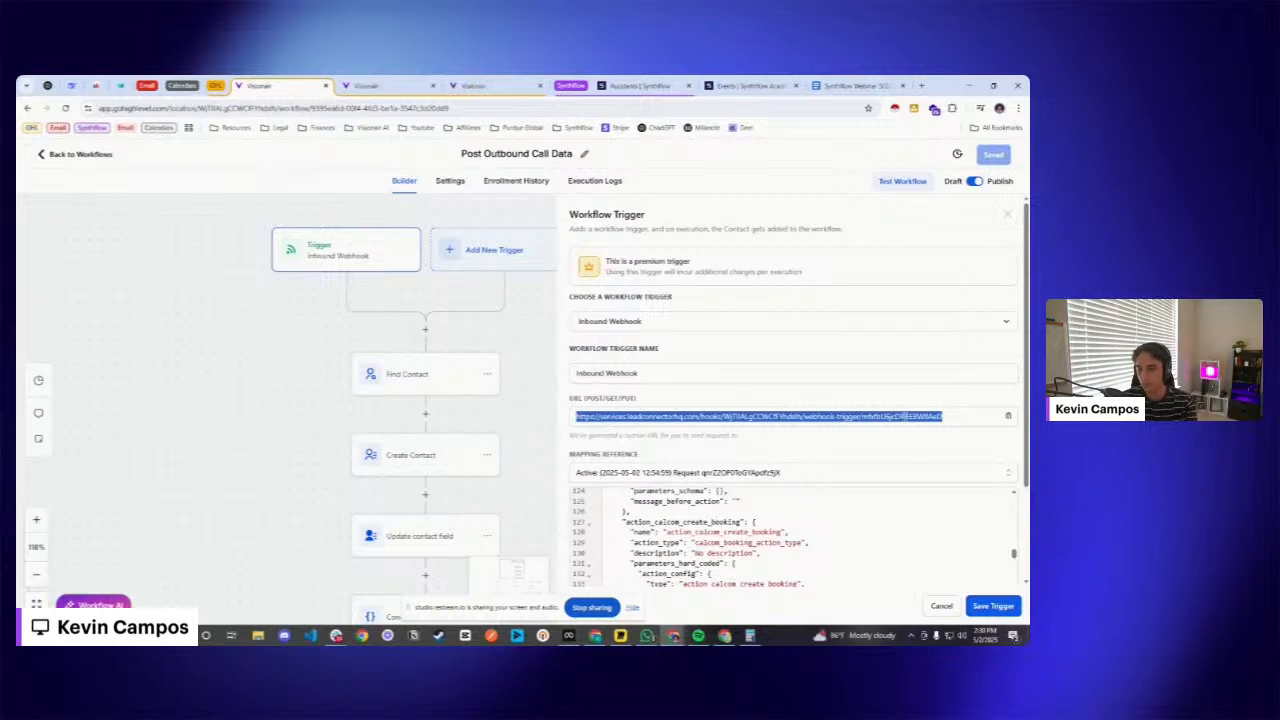
- Switch to the Synthflow assistant's deployment settings and highlight its webhook URL
{"action": "left_click", "coordinate": [640, 85]}
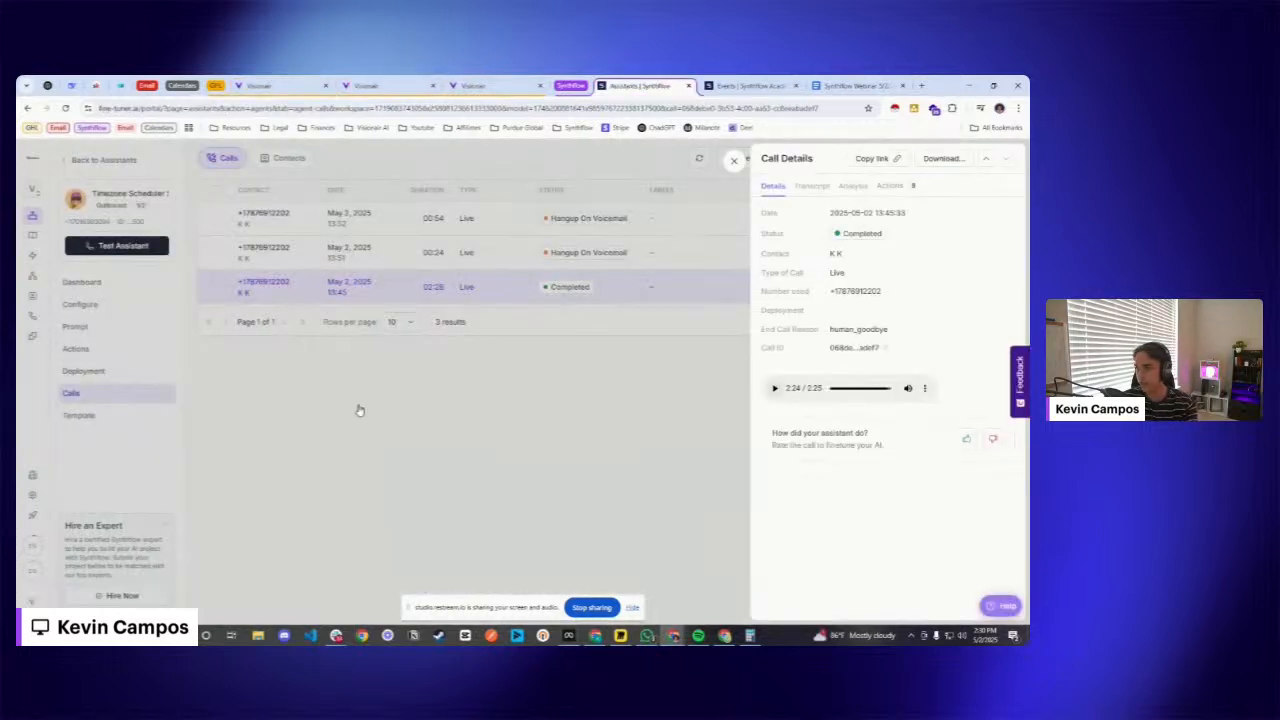
{"action": "left_click", "coordinate": [122, 383]}
{"action": "left_click", "coordinate": [121, 376]}
{"action": "left_click_drag", "start_coordinate": [586, 215], "coordinate": [974, 226]}
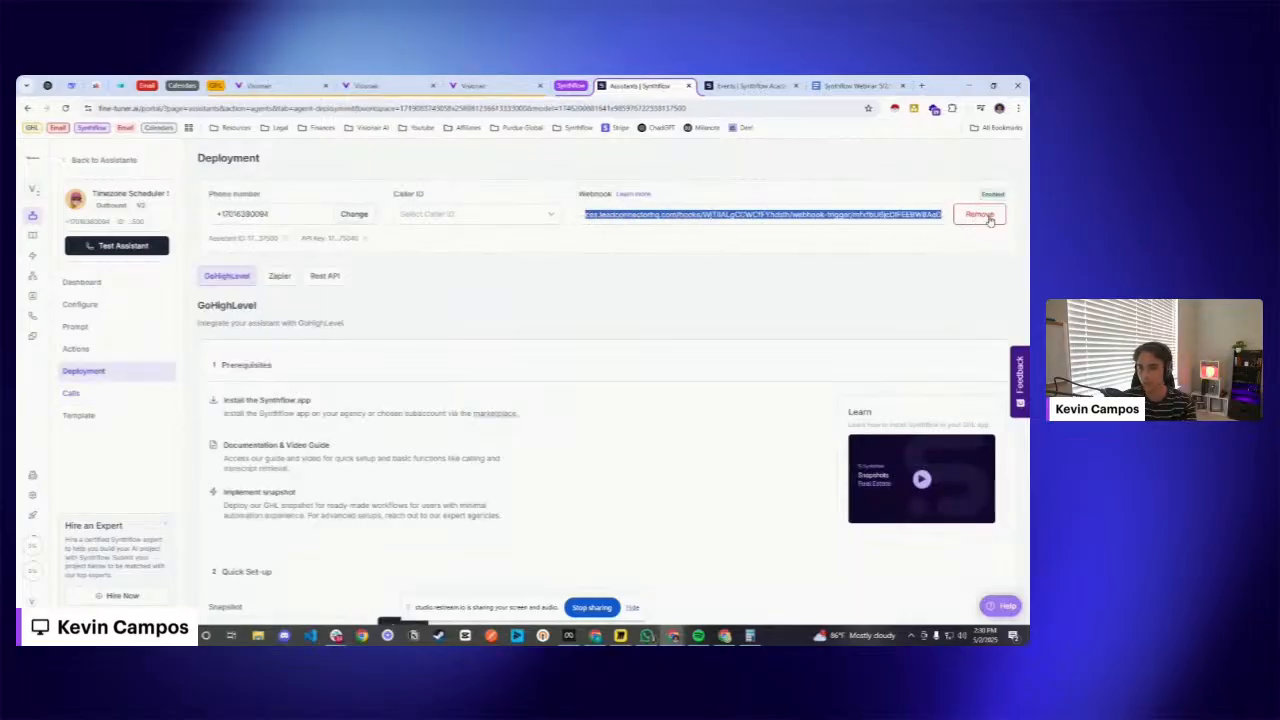
{"action": "left_click", "coordinate": [268, 84]}
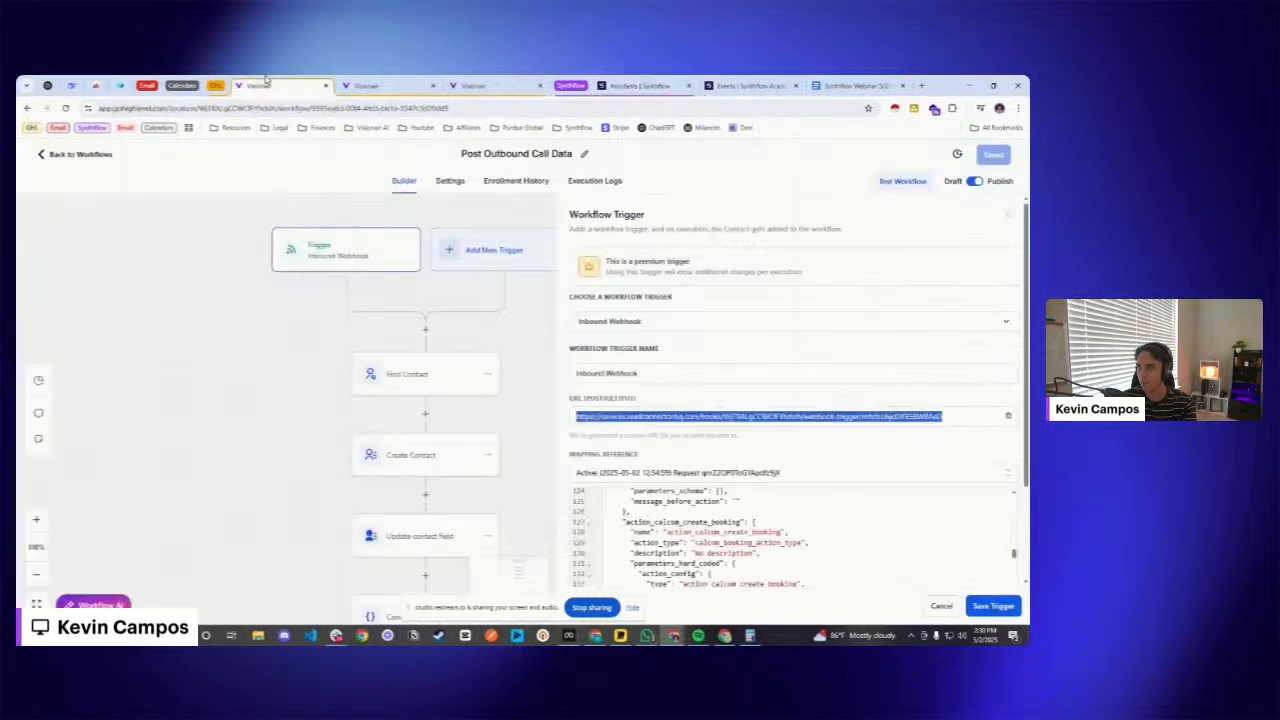
{"action": "scroll", "coordinate": [712, 452], "scroll_direction": "down", "scroll_amount": 2}
{"action": "left_click", "coordinate": [640, 366]}
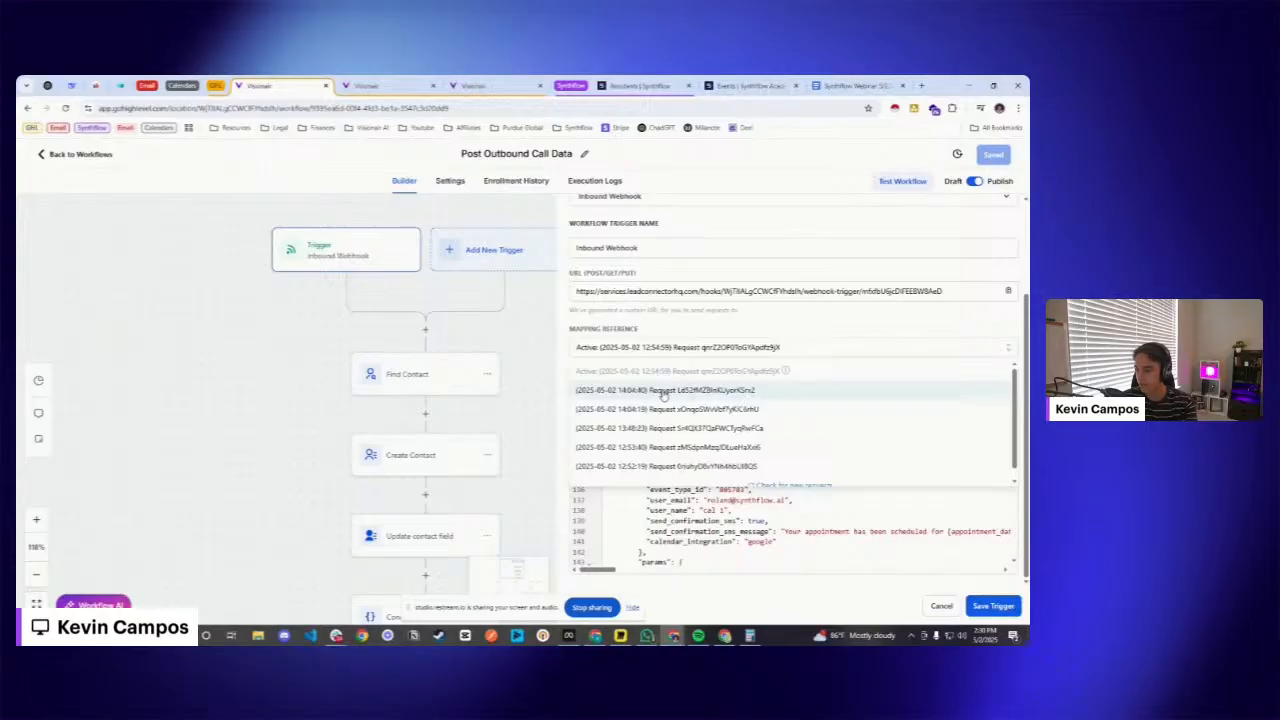
{"action": "left_click", "coordinate": [663, 392]}
{"action": "scroll", "coordinate": [785, 438], "scroll_direction": "down", "scroll_amount": 5}
{"action": "left_click", "coordinate": [940, 606]}
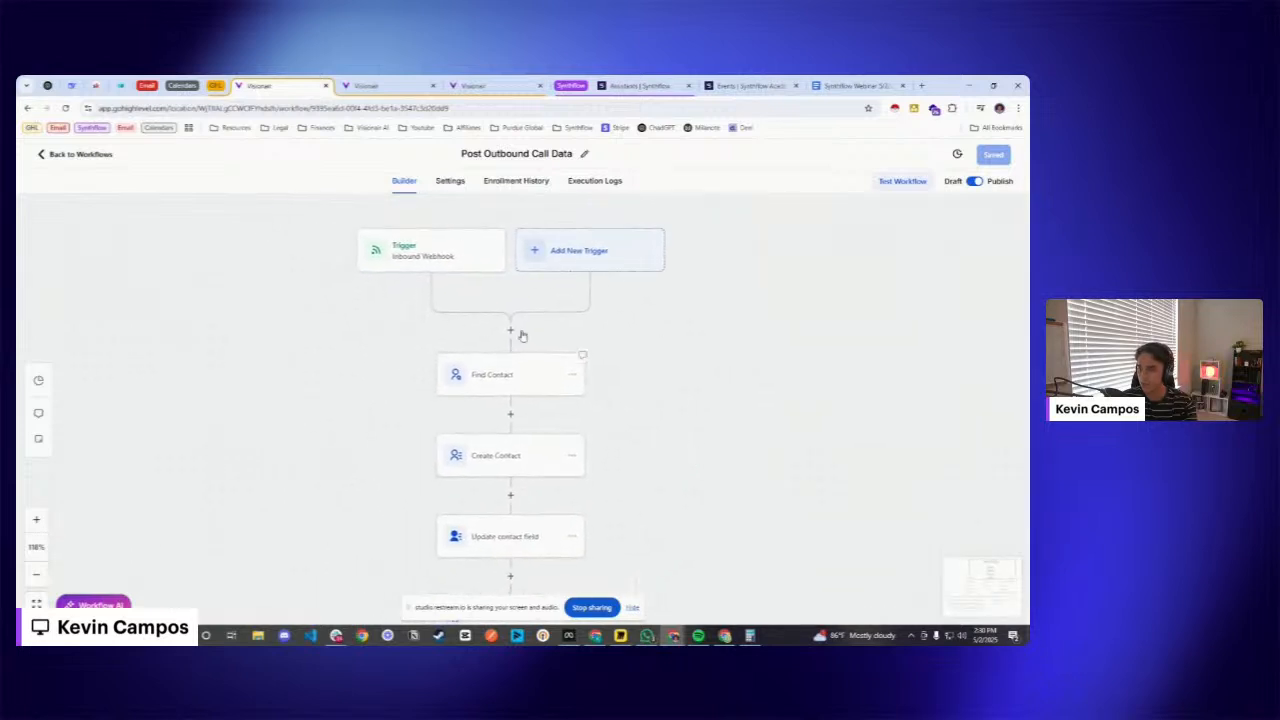
- Examine the settings of the Find Contact action and the field mappings of the Create Contact action
{"action": "scroll", "coordinate": [685, 459], "scroll_direction": "down", "scroll_amount": 1}
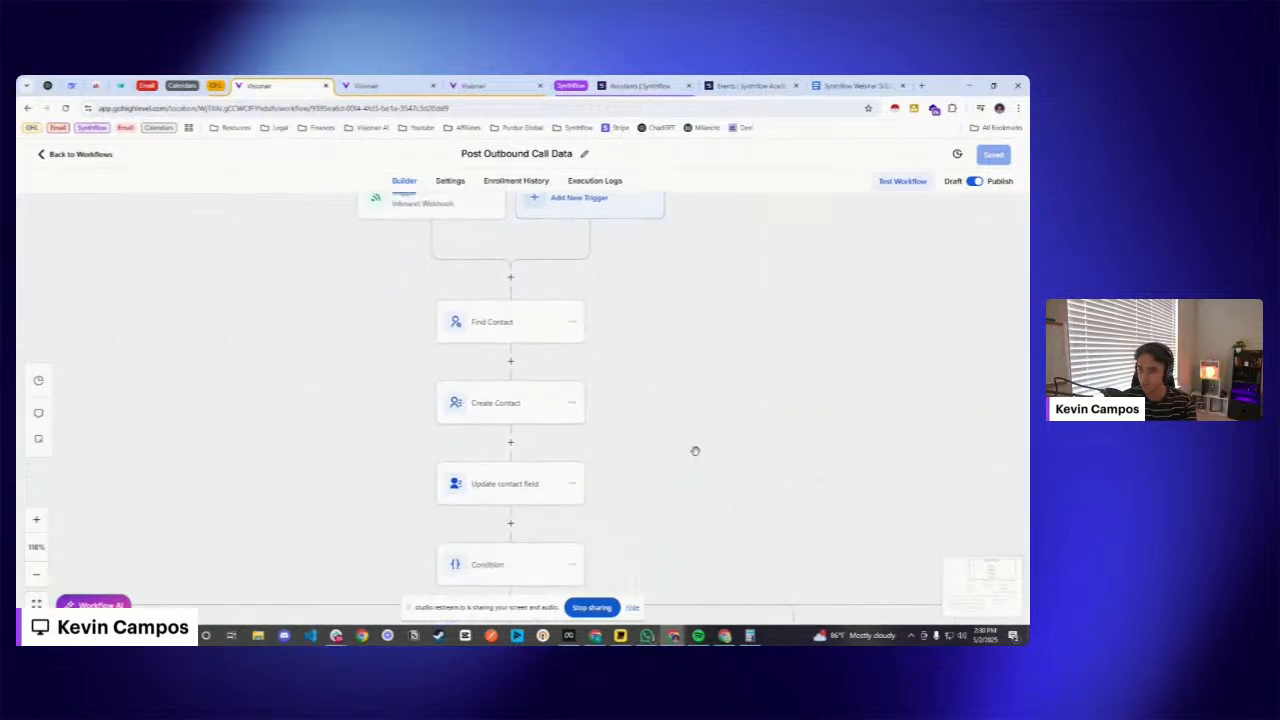
{"action": "scroll", "coordinate": [690, 438], "scroll_direction": "up", "scroll_amount": 1}
{"action": "scroll", "coordinate": [631, 399], "scroll_direction": "down", "scroll_amount": 1}
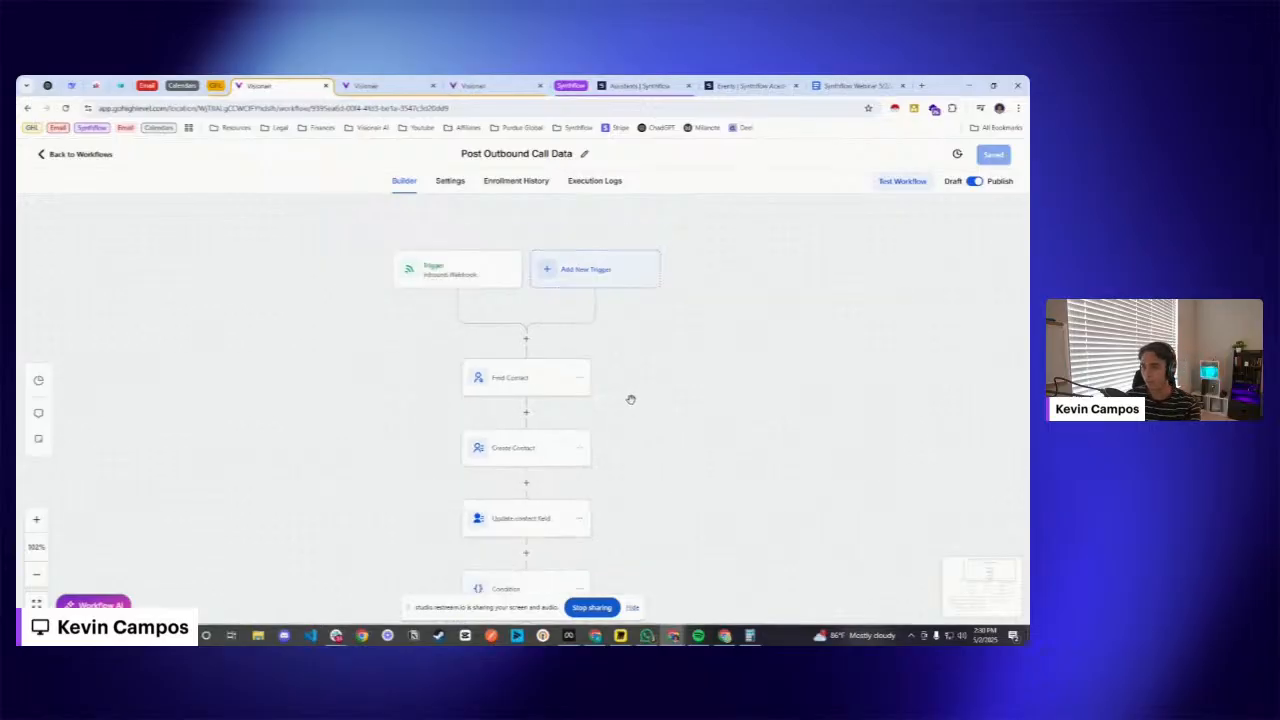
{"action": "left_click", "coordinate": [555, 351]}
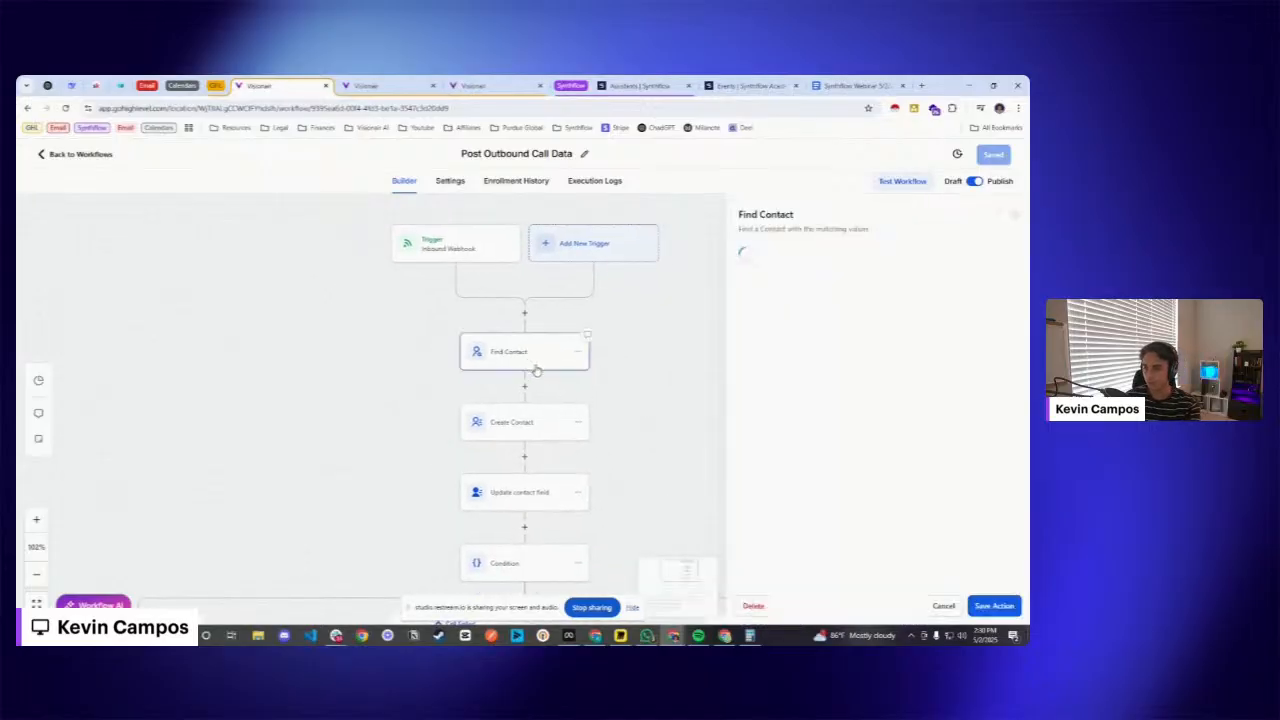
{"action": "left_click_drag", "start_coordinate": [429, 402], "coordinate": [368, 371]}
{"action": "left_click_drag", "start_coordinate": [854, 329], "coordinate": [960, 340]}
{"action": "left_click", "coordinate": [475, 394]}
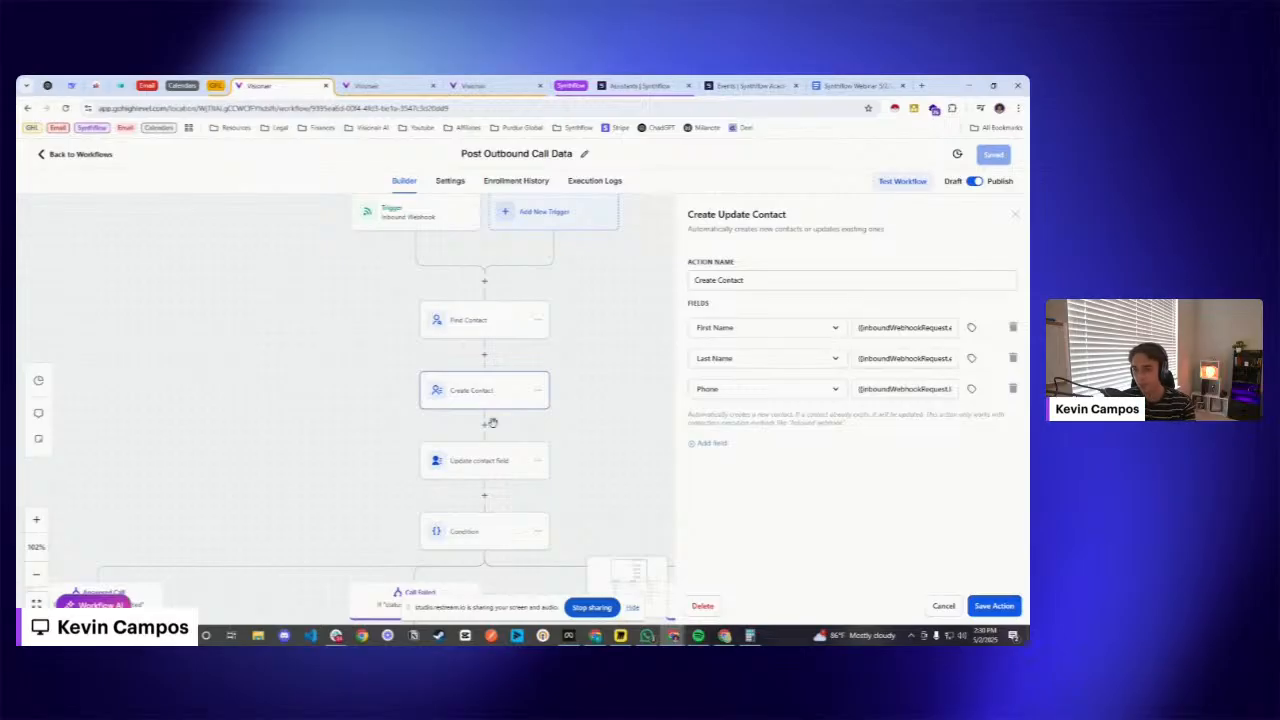
- Delete the four mappings without a selected field from the Update contact field action, and save it
{"action": "left_click", "coordinate": [488, 461]}
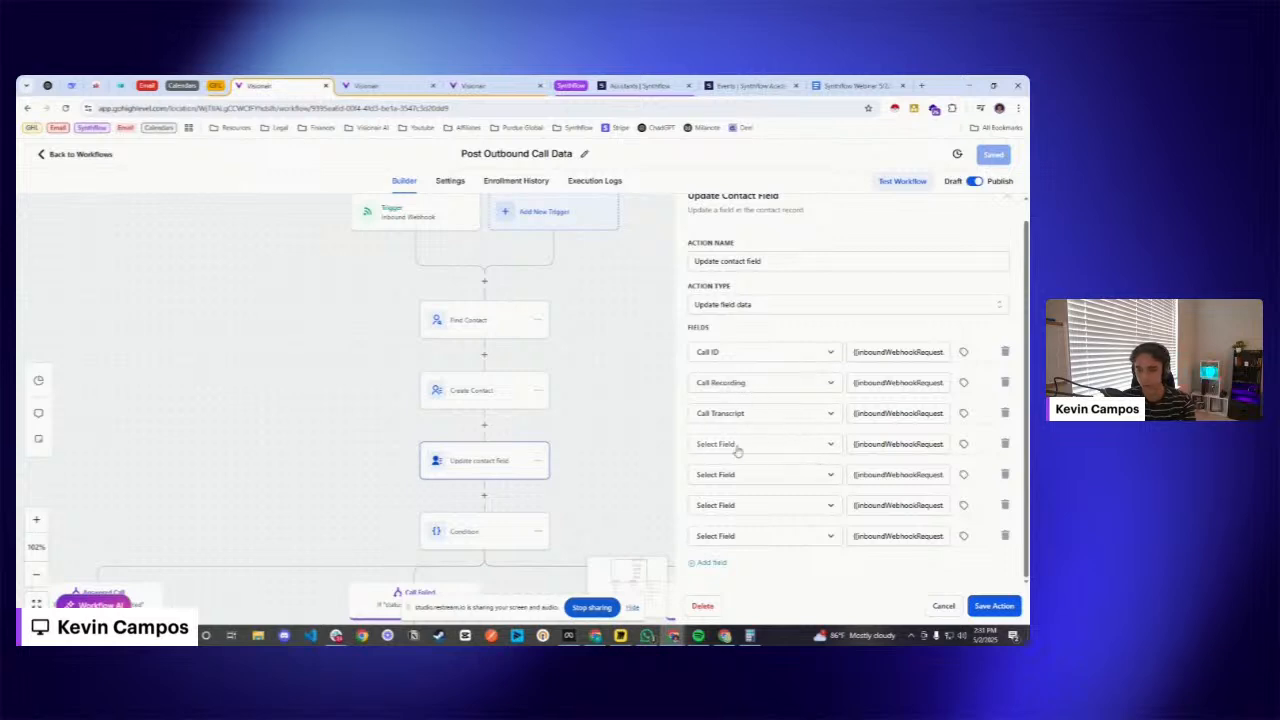
{"action": "left_click", "coordinate": [1004, 445]}
{"action": "left_click", "coordinate": [1013, 466]}
{"action": "left_click", "coordinate": [1013, 466]}
{"action": "left_click", "coordinate": [1013, 466]}
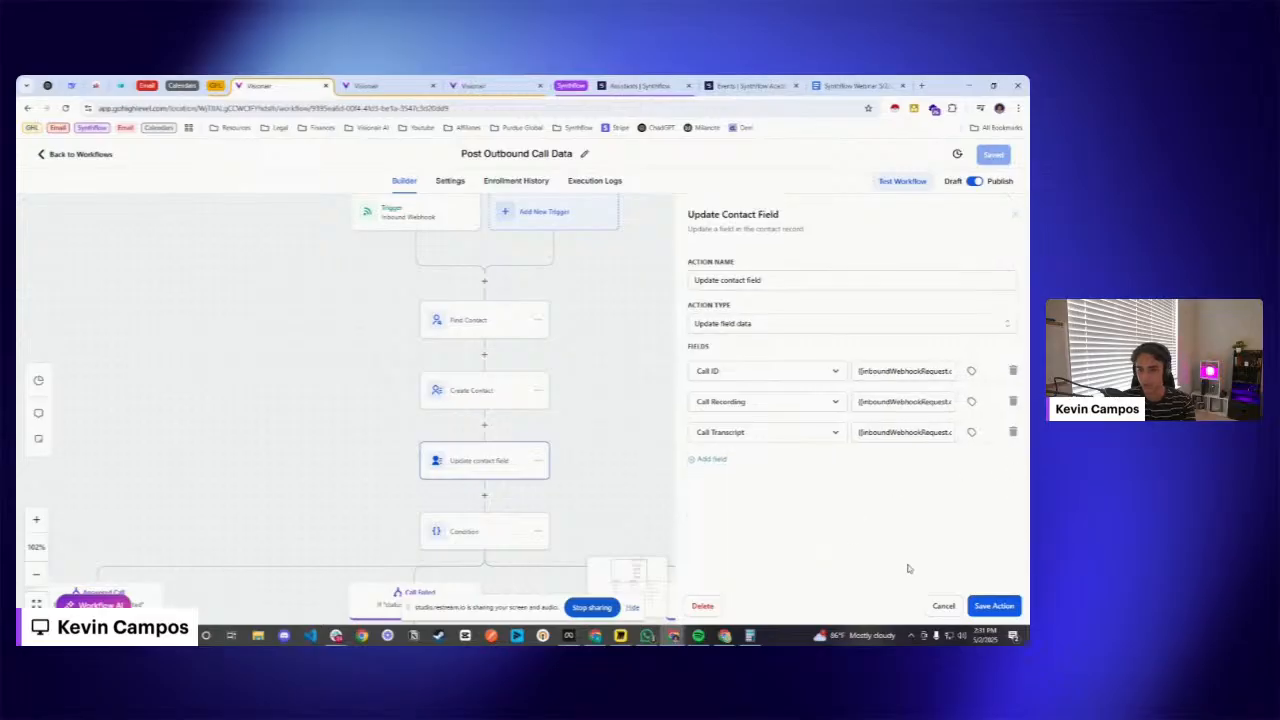
{"action": "left_click", "coordinate": [995, 606]}
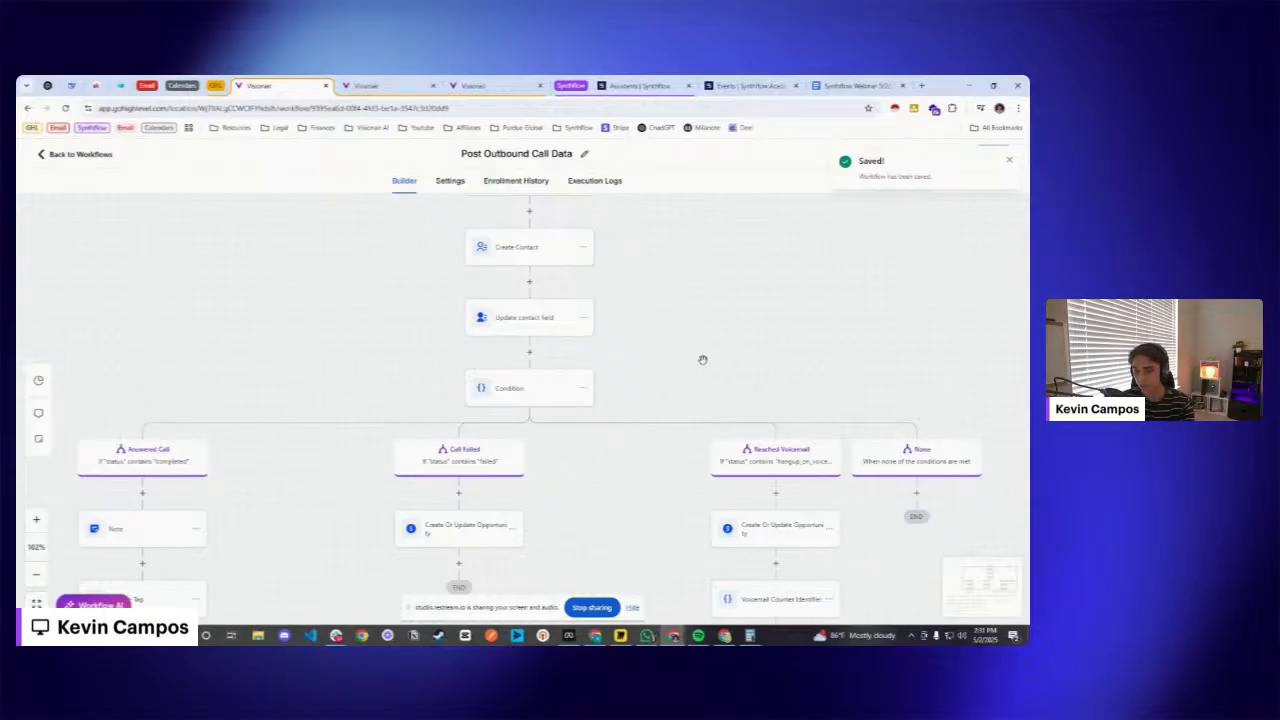
- Open the condition that follows the contact update and highlight the "completed" and "failed" values of its first two branches
{"action": "left_click_drag", "start_coordinate": [680, 337], "coordinate": [782, 238]}
{"action": "left_click_drag", "start_coordinate": [428, 442], "coordinate": [343, 476]}
{"action": "left_click_drag", "start_coordinate": [606, 490], "coordinate": [654, 431]}
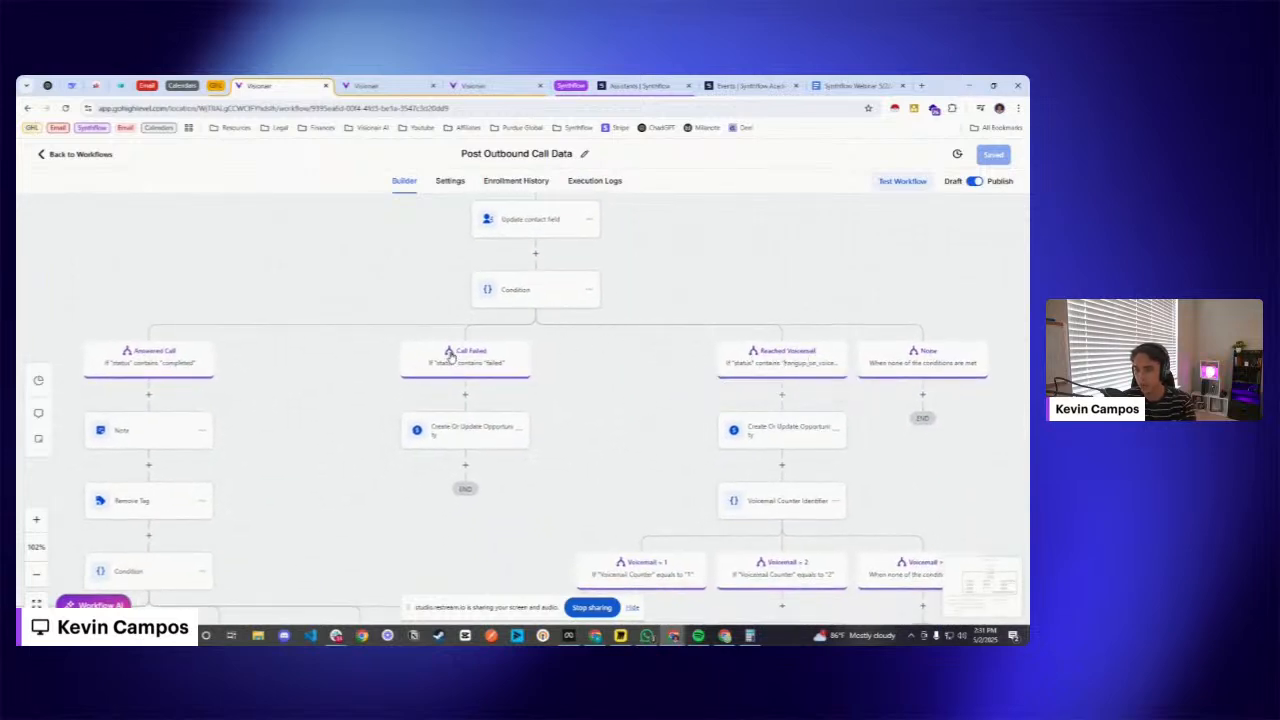
{"action": "left_click_drag", "start_coordinate": [310, 366], "coordinate": [380, 354]}
{"action": "left_click_drag", "start_coordinate": [405, 400], "coordinate": [327, 429]}
{"action": "scroll", "coordinate": [740, 395], "scroll_direction": "down", "scroll_amount": 3}
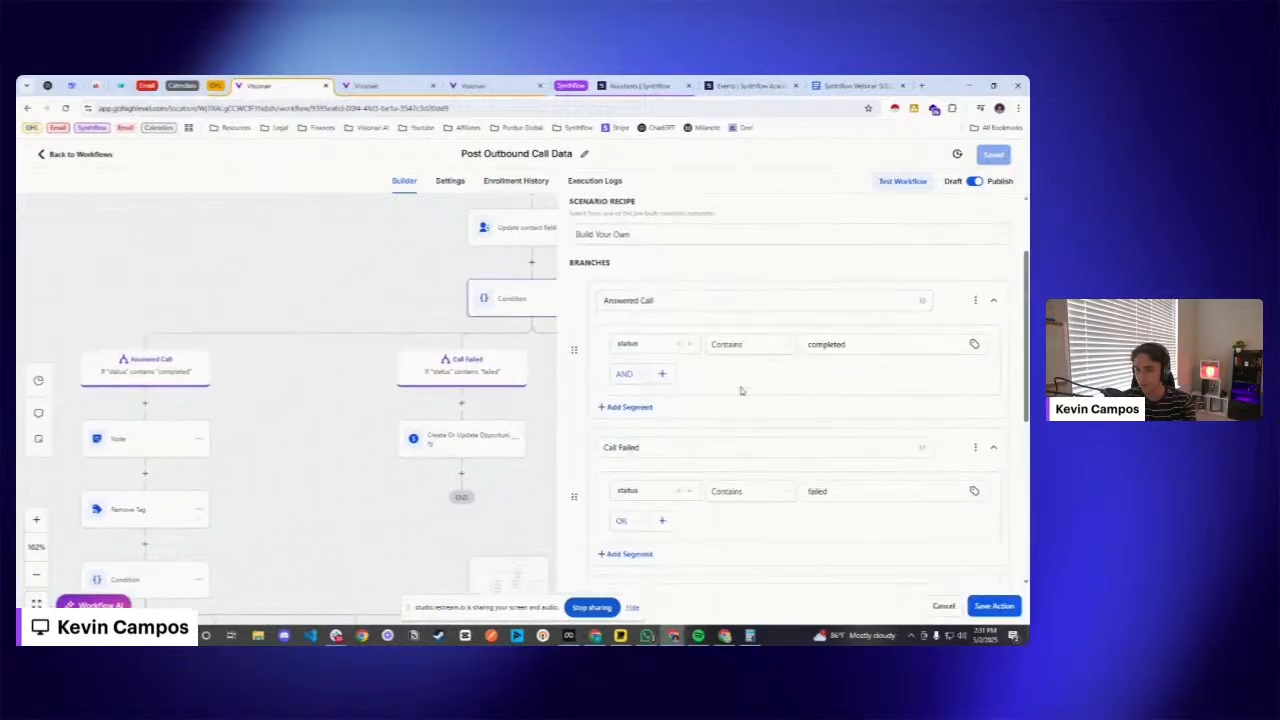
{"action": "double_click", "coordinate": [841, 292]}
{"action": "double_click", "coordinate": [817, 442]}
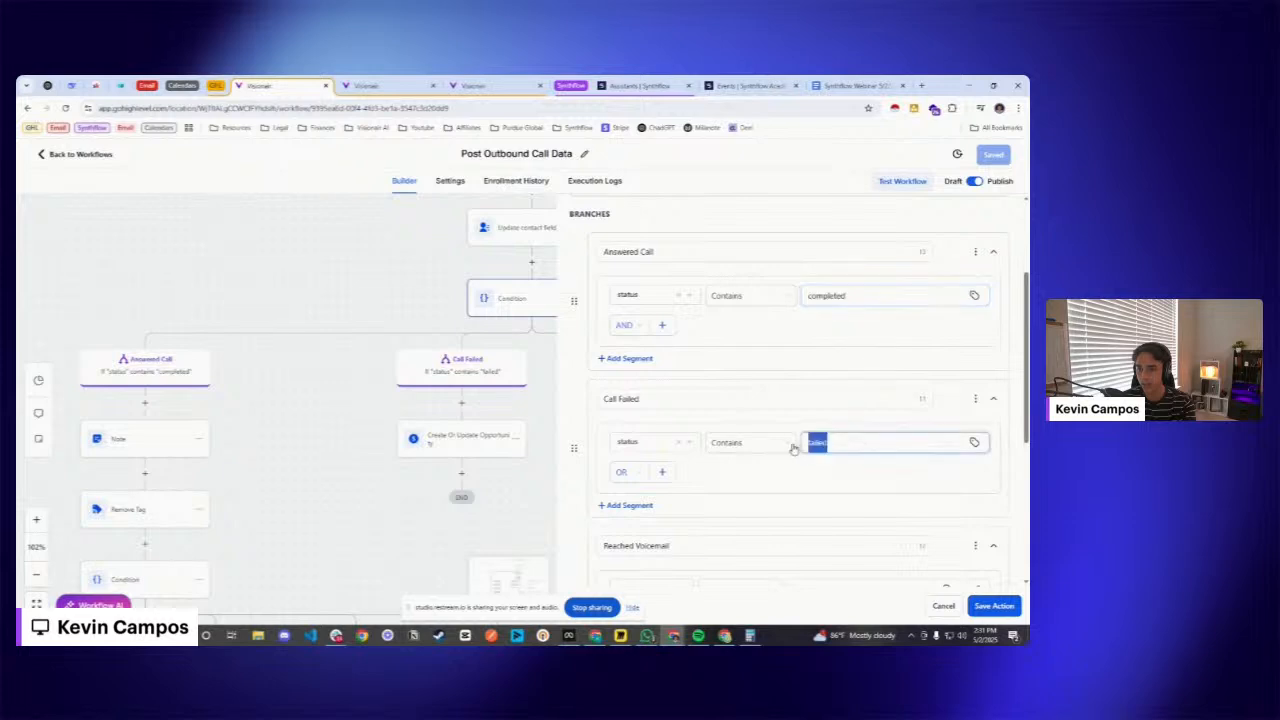
- Rebuild the Answered Call branch rule from the webhook data as status Contains "completed"
{"action": "left_click", "coordinate": [644, 301]}
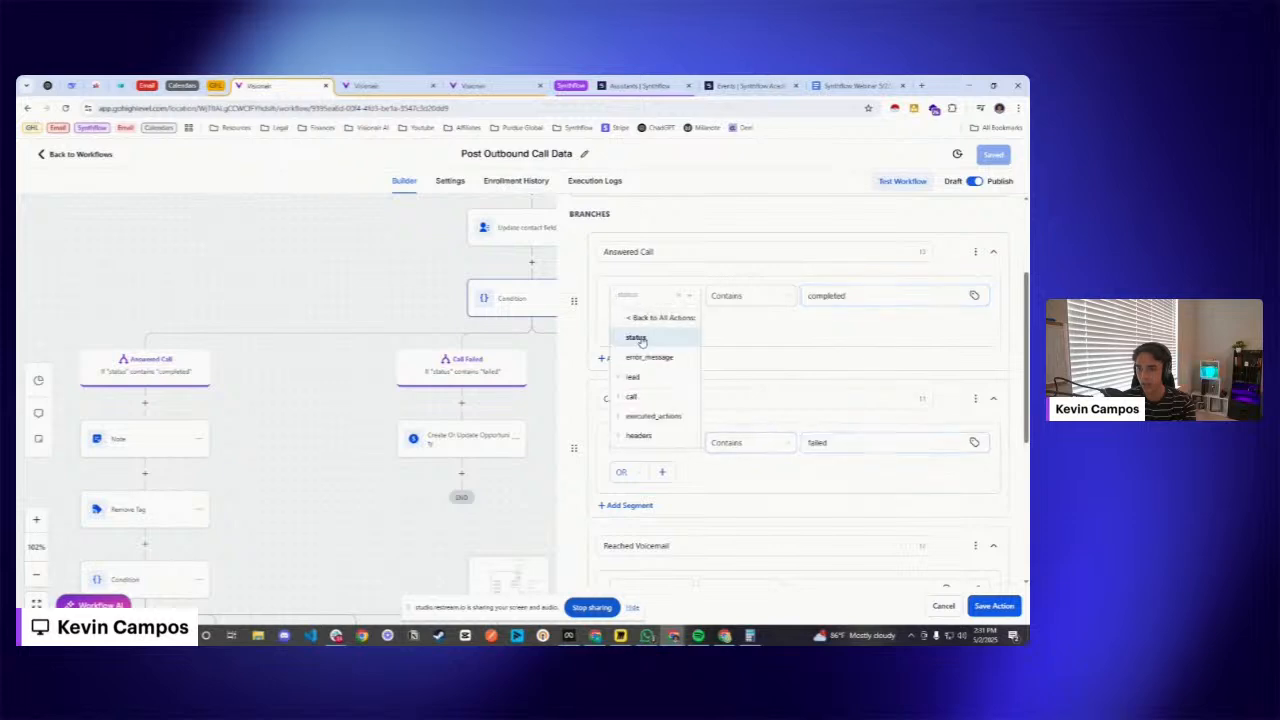
{"action": "left_click", "coordinate": [629, 319]}
{"action": "left_click", "coordinate": [640, 305]}
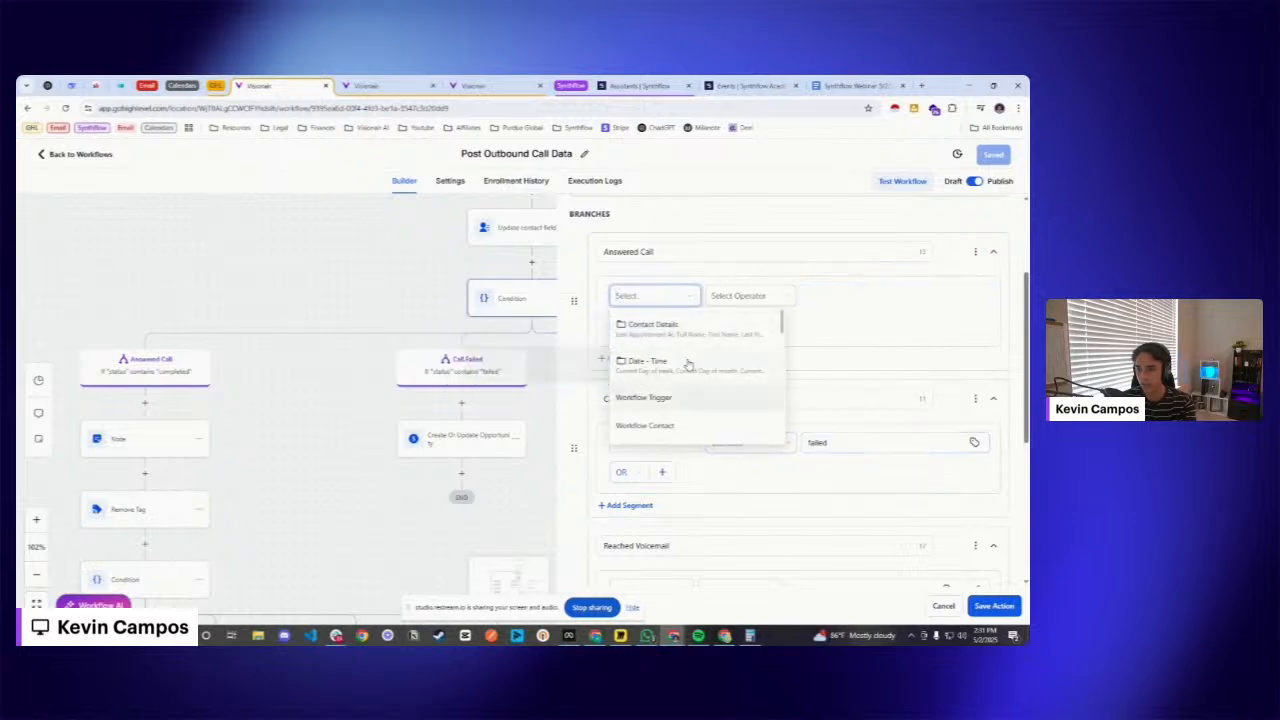
{"action": "scroll", "coordinate": [676, 364], "scroll_direction": "down", "scroll_amount": 1}
{"action": "left_click", "coordinate": [620, 366]}
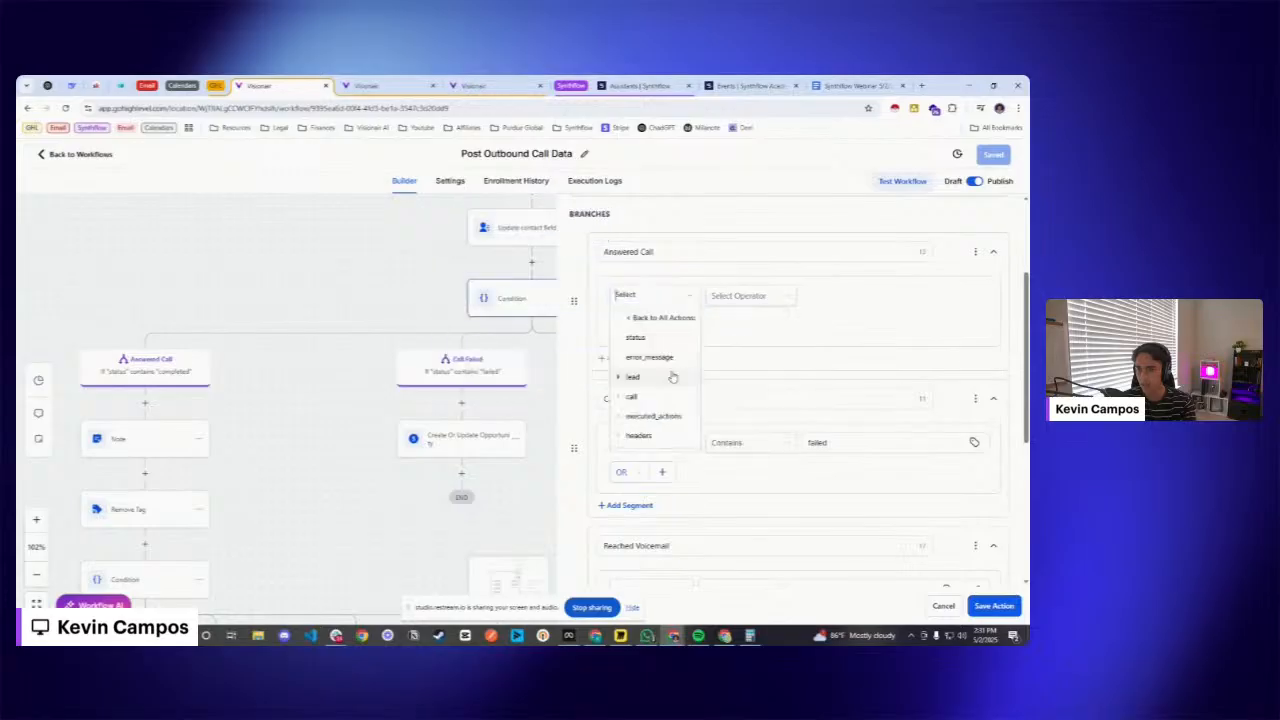
{"action": "left_click", "coordinate": [648, 343]}
{"action": "left_click", "coordinate": [738, 295]}
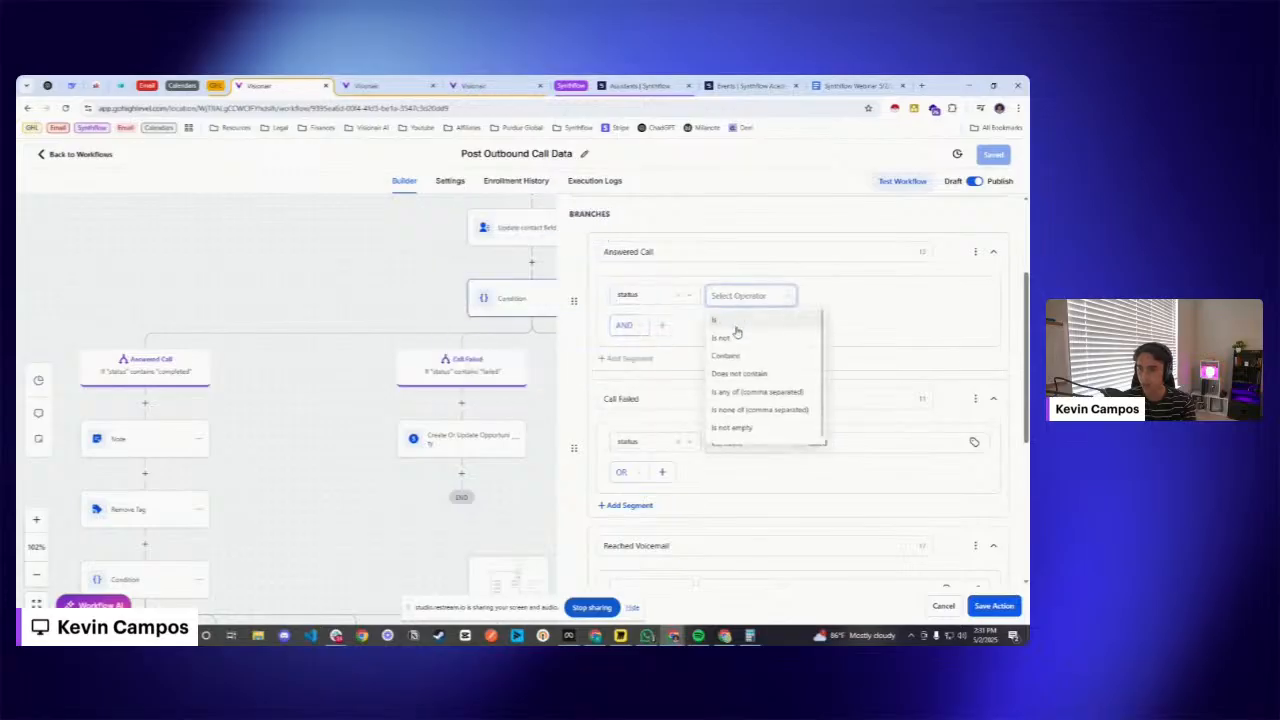
{"action": "left_click", "coordinate": [745, 353]}
{"action": "left_click", "coordinate": [825, 298]}
{"action": "type", "text": "completed"}
{"action": "left_click", "coordinate": [867, 320]}
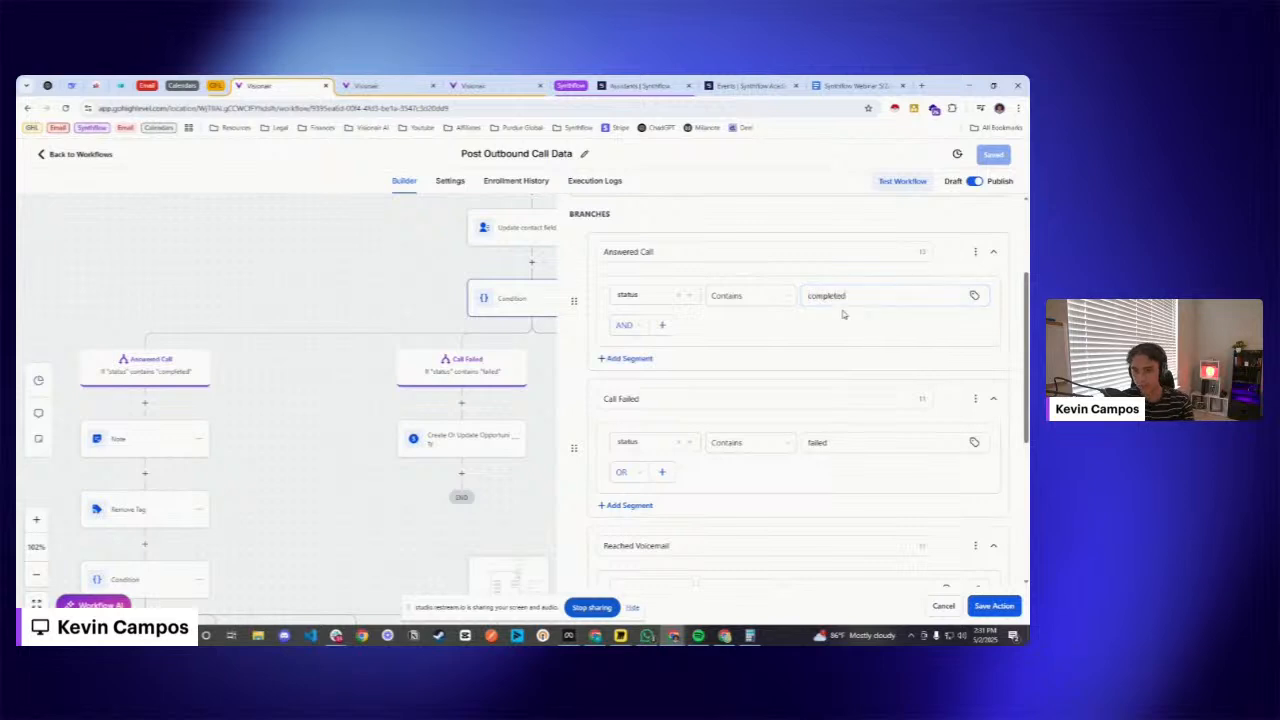
- Highlight the values "completed", "failed" and "hangup_on_voicemail" in the Answered Call, Call Failed and Reached Voicemail branches
{"action": "left_click_drag", "start_coordinate": [855, 297], "coordinate": [803, 299]}
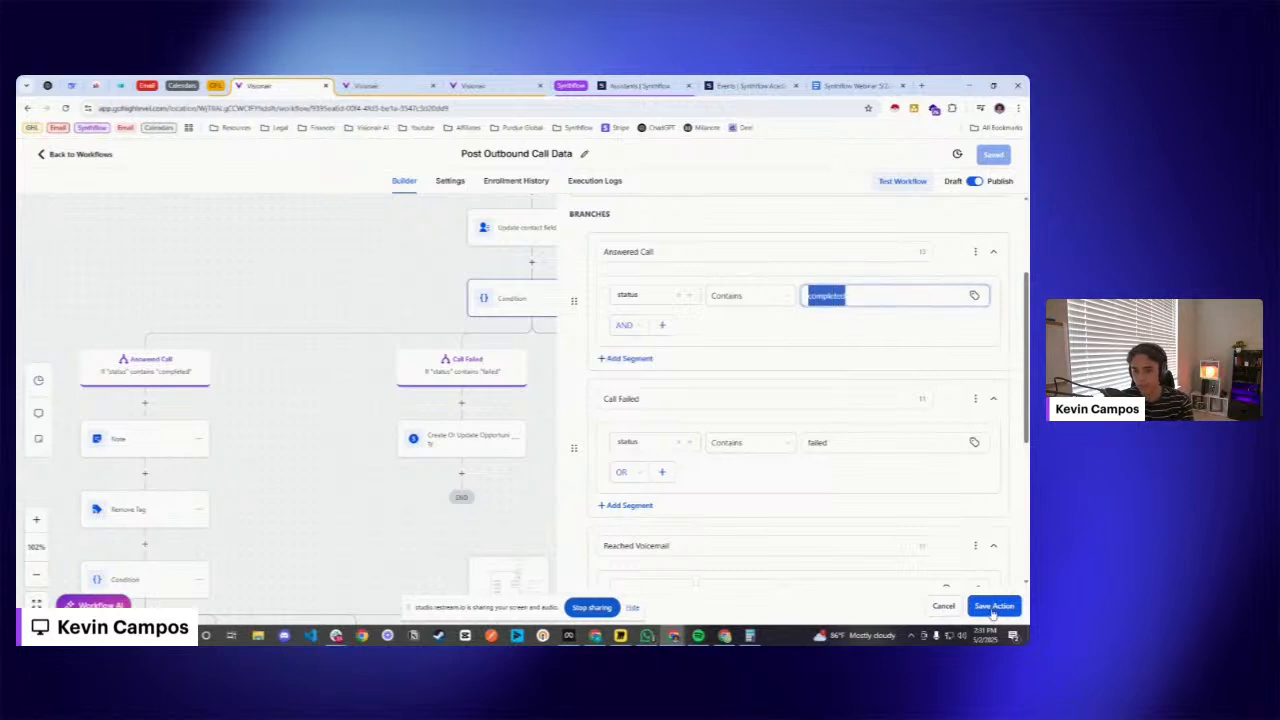
{"action": "scroll", "coordinate": [871, 446], "scroll_direction": "down", "scroll_amount": 2}
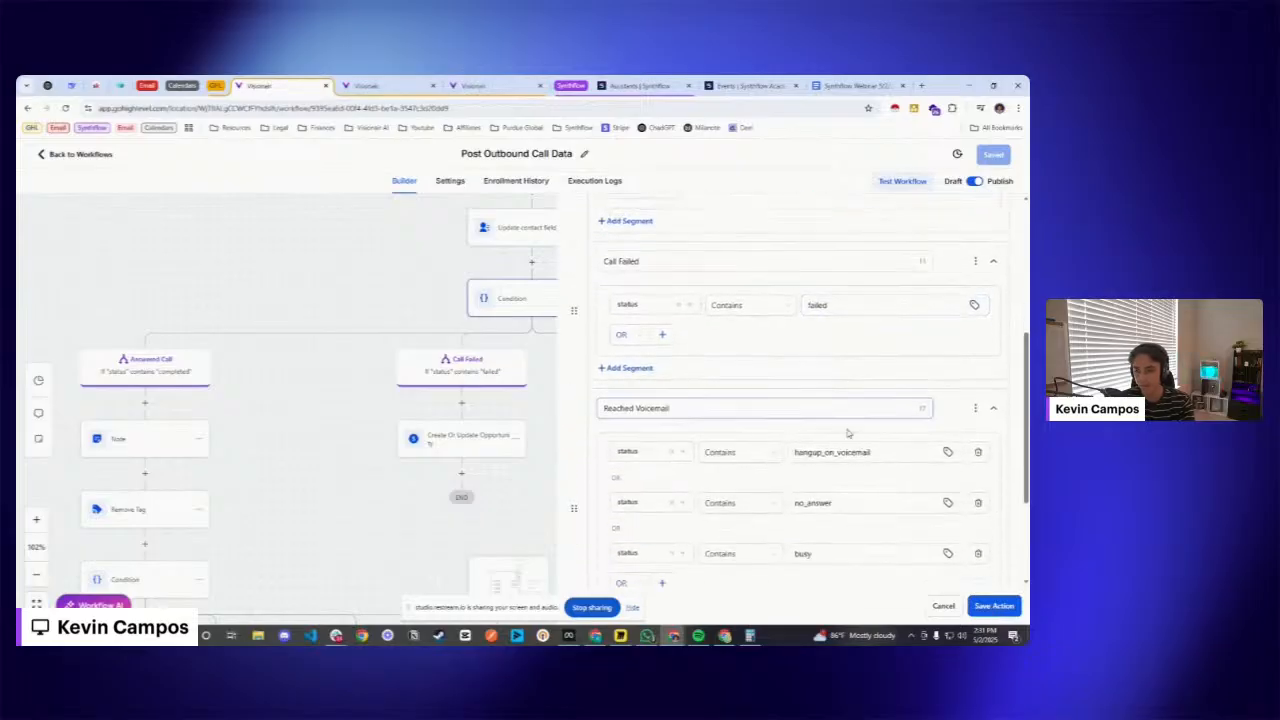
{"action": "left_click_drag", "start_coordinate": [830, 284], "coordinate": [792, 290]}
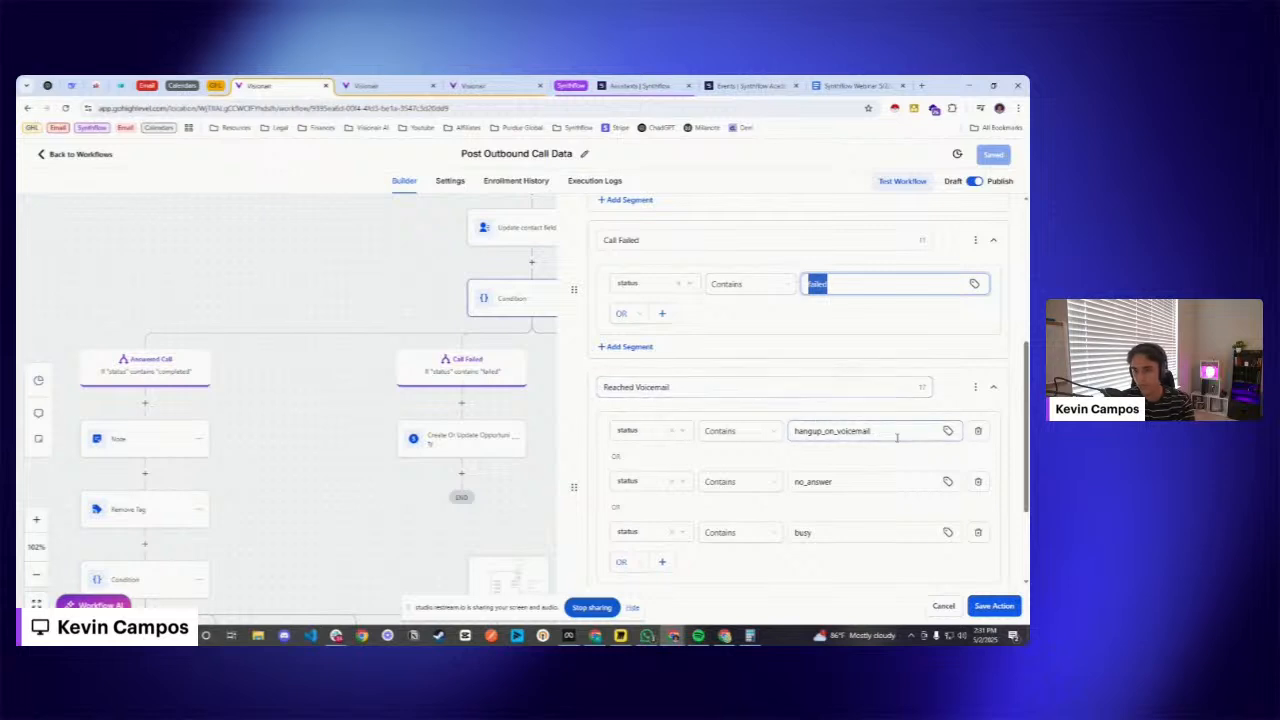
{"action": "left_click_drag", "start_coordinate": [895, 432], "coordinate": [812, 432]}
- Change the "no_answer" value in the Reached Voicemail branch to "no-answer", and save the condition and the workflow
{"action": "left_click", "coordinate": [814, 484]}
{"action": "key", "text": "BackSpace"}
{"action": "type", "text": "-"}
{"action": "left_click_drag", "start_coordinate": [858, 485], "coordinate": [783, 489]}
{"action": "left_click_drag", "start_coordinate": [832, 535], "coordinate": [797, 533]}
{"action": "left_click", "coordinate": [968, 607]}
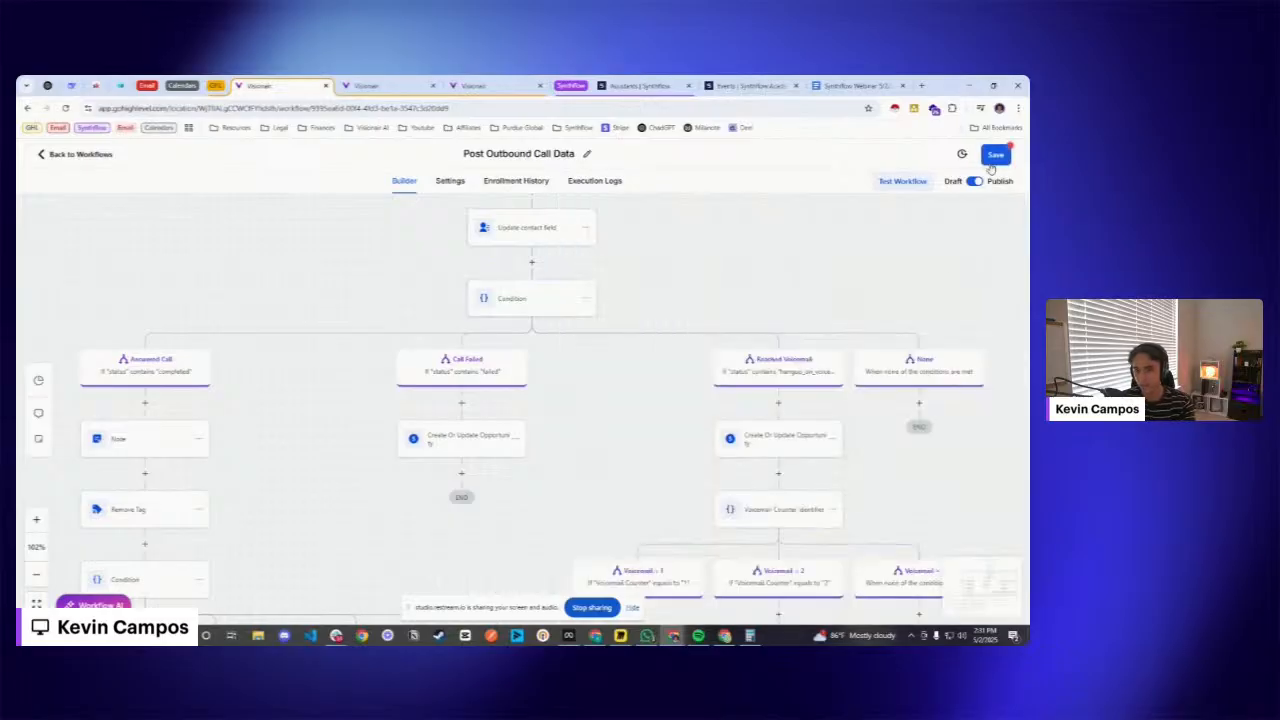
{"action": "left_click", "coordinate": [996, 157]}
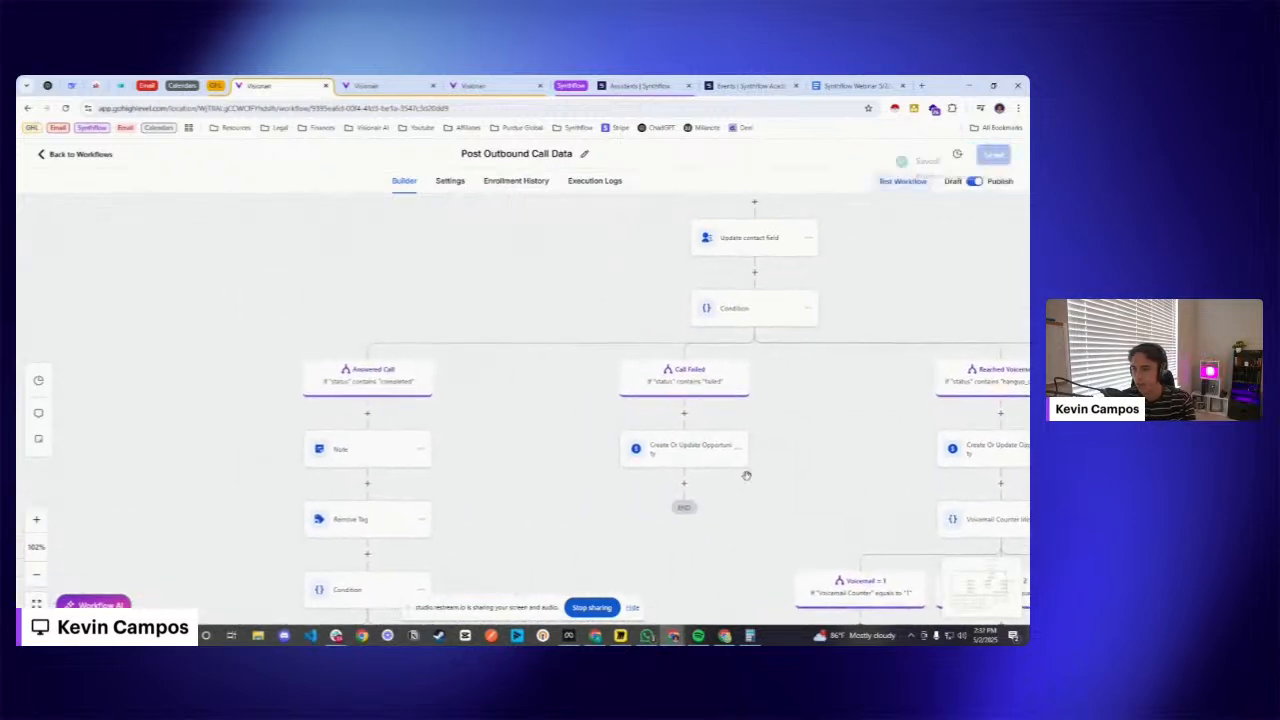
- Open the Note action in the Answered Call branch and highlight its full note template
{"action": "left_click_drag", "start_coordinate": [547, 502], "coordinate": [674, 380]}
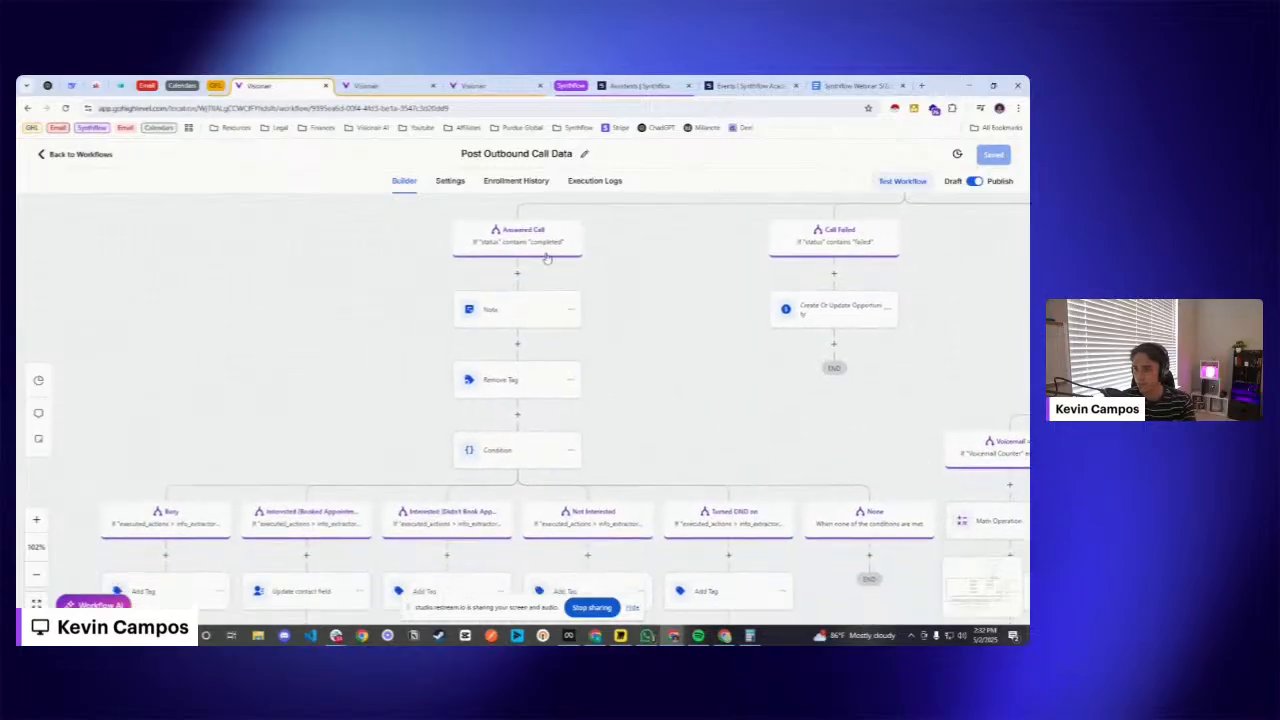
{"action": "left_click_drag", "start_coordinate": [691, 447], "coordinate": [709, 381]}
{"action": "left_click", "coordinate": [510, 242]}
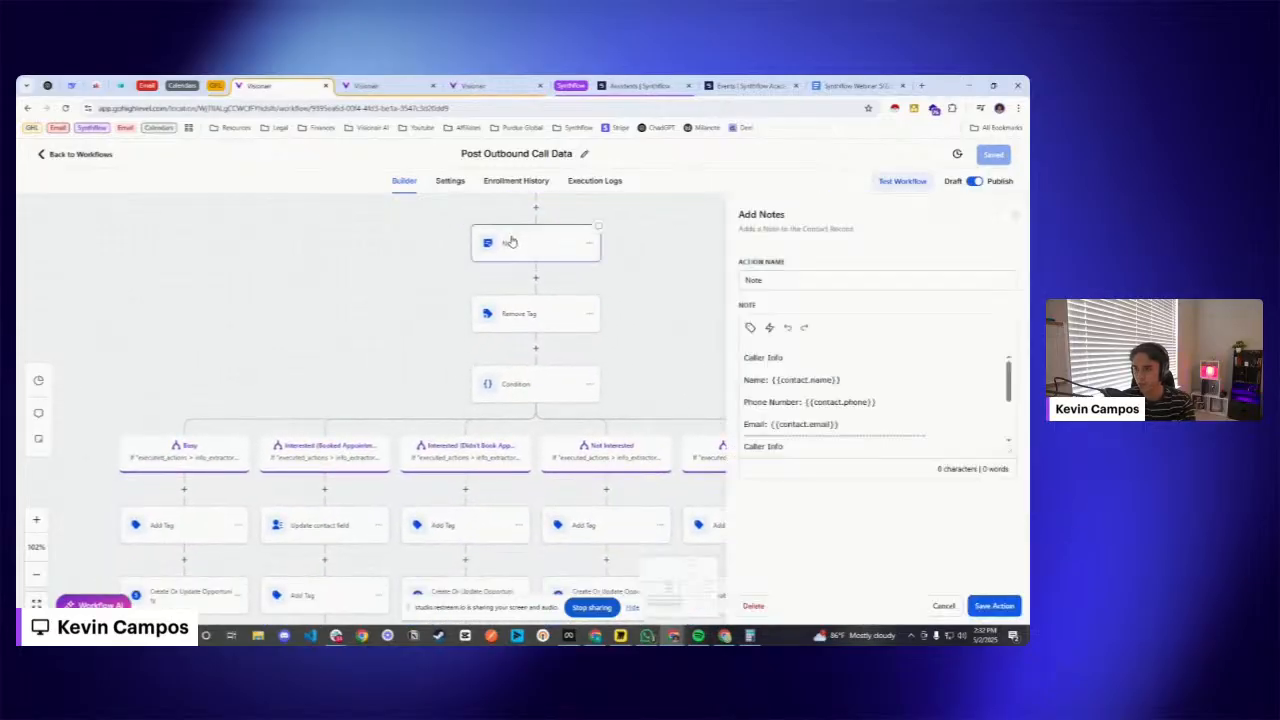
{"action": "scroll", "coordinate": [845, 402], "scroll_direction": "down", "scroll_amount": 3}
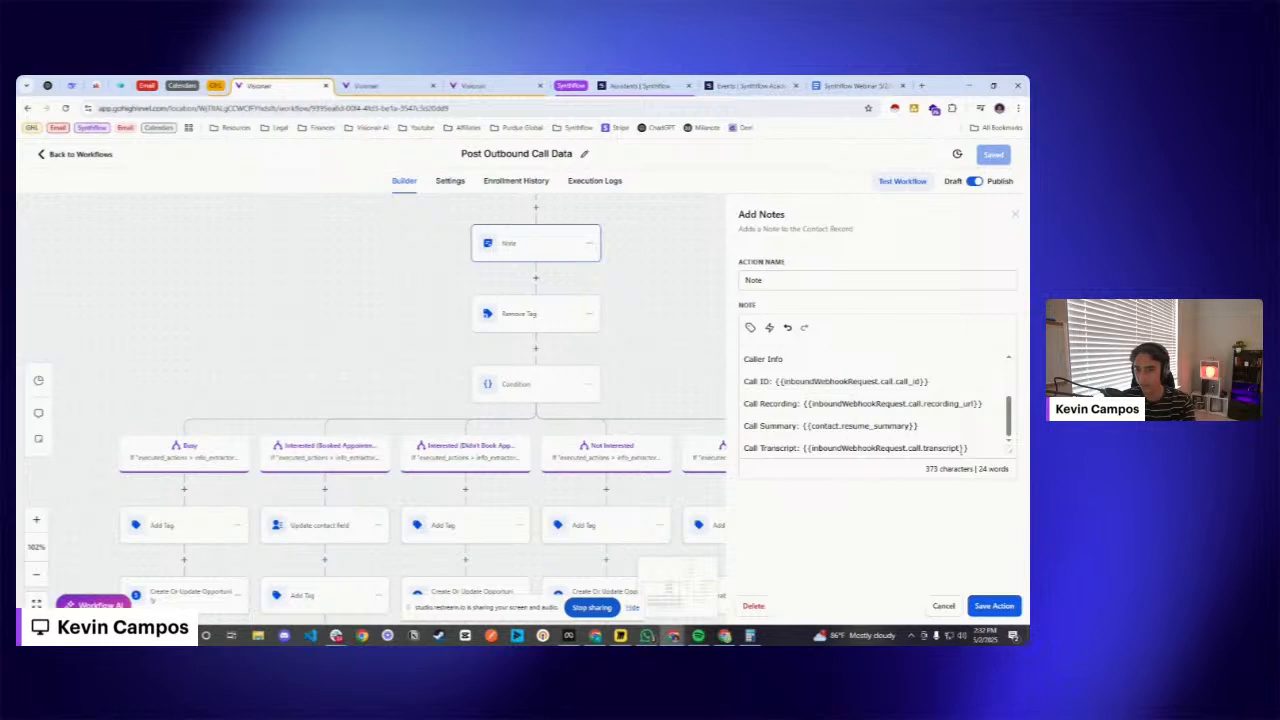
{"action": "left_click_drag", "start_coordinate": [981, 443], "coordinate": [748, 343]}
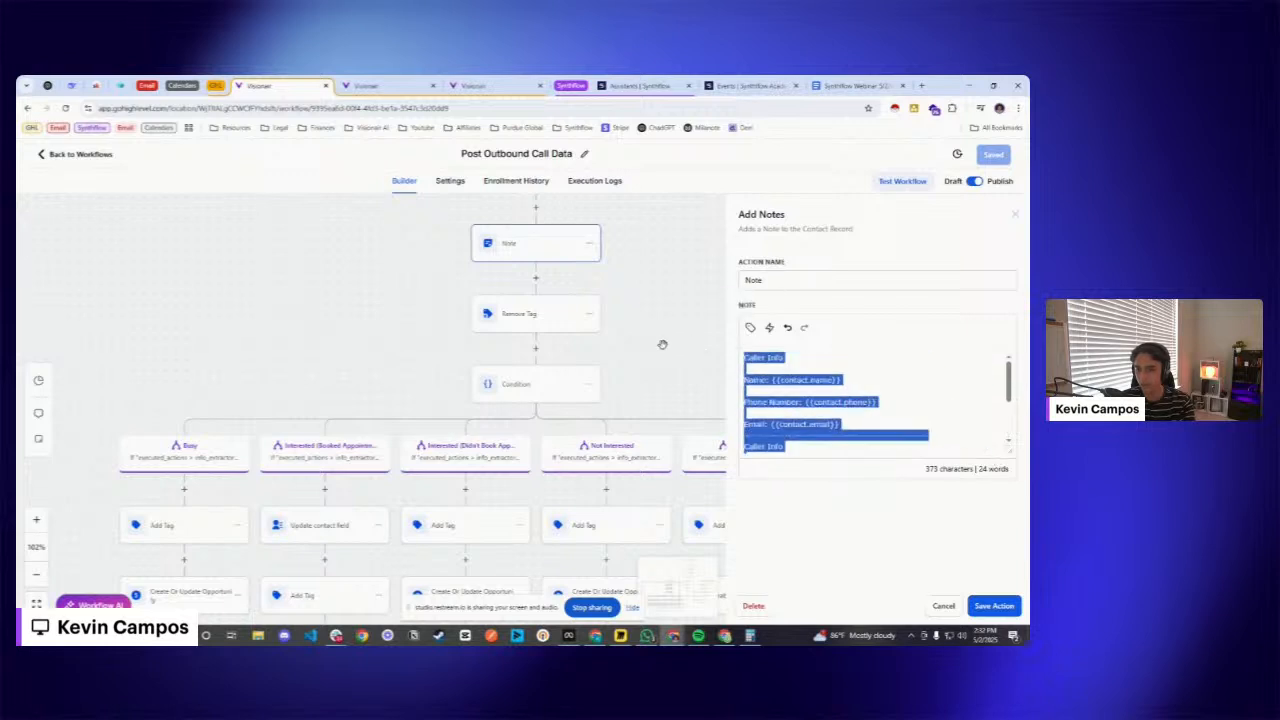
- Open the Remove Tag action below the note and show all the tags it removes
{"action": "left_click", "coordinate": [540, 316]}
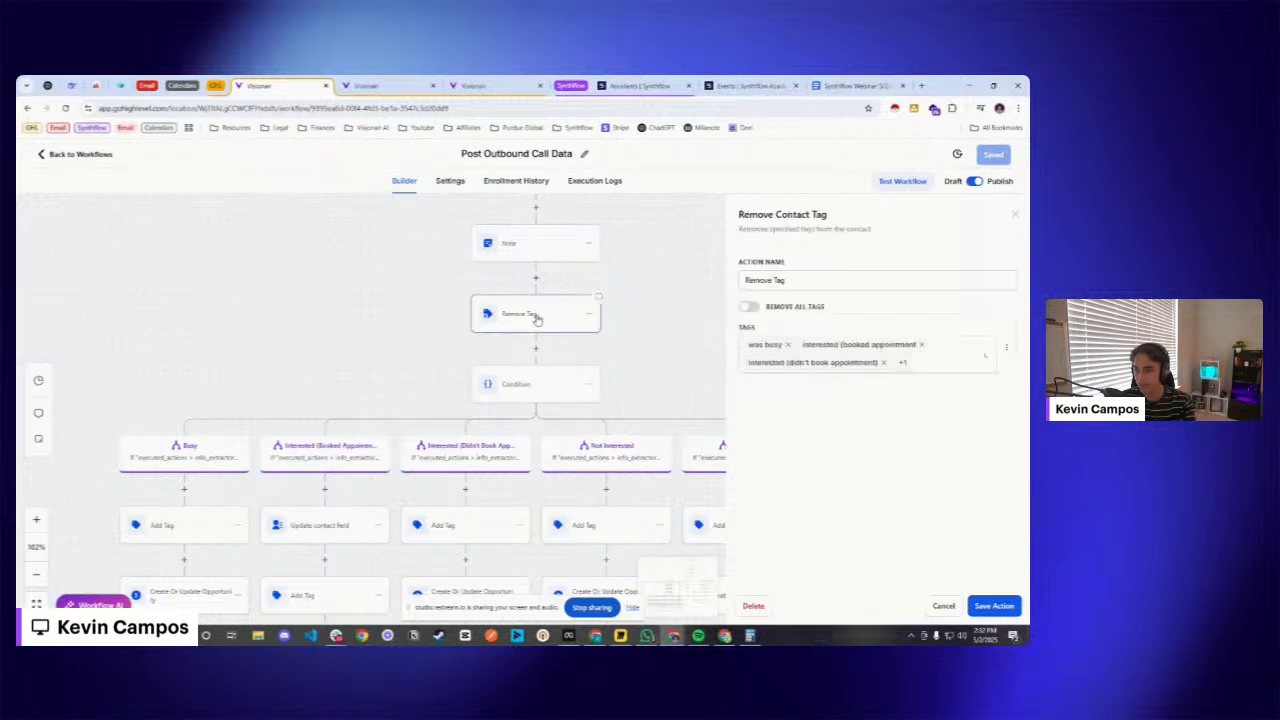
{"action": "scroll", "coordinate": [632, 338], "scroll_direction": "down", "scroll_amount": 1}
{"action": "left_click_drag", "start_coordinate": [632, 338], "coordinate": [623, 371]}
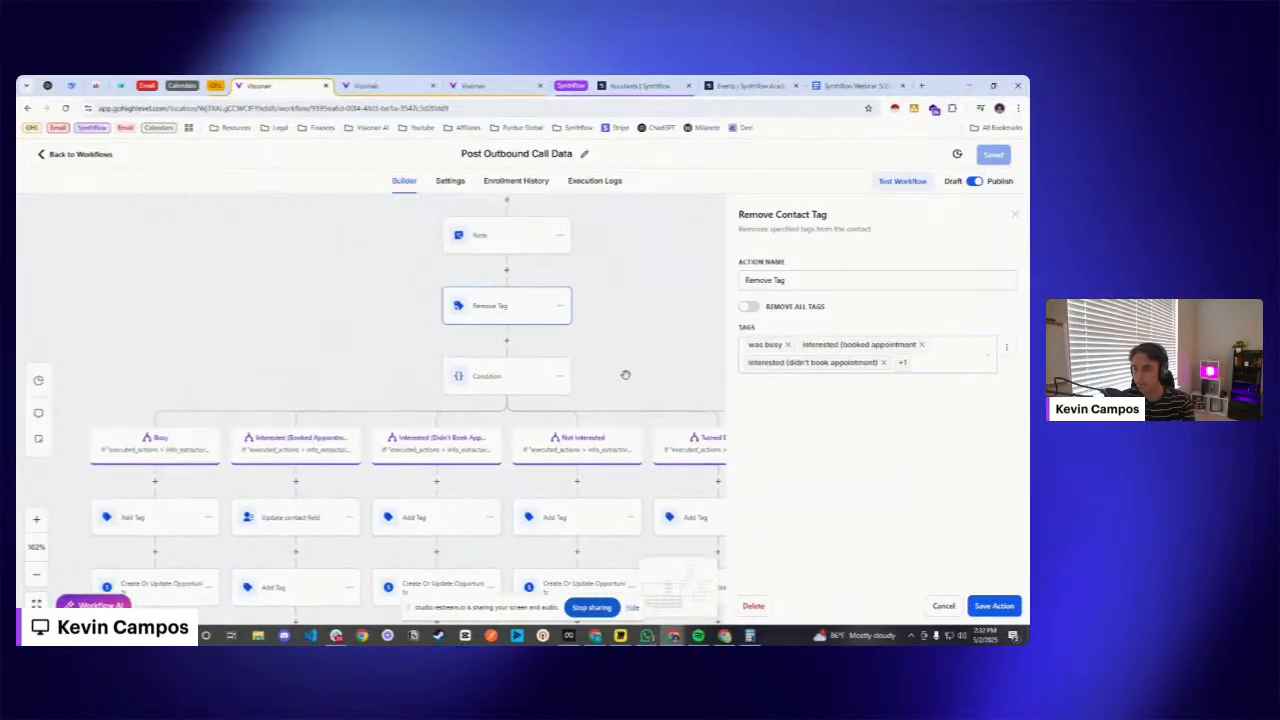
{"action": "mouse_move", "coordinate": [767, 344]}
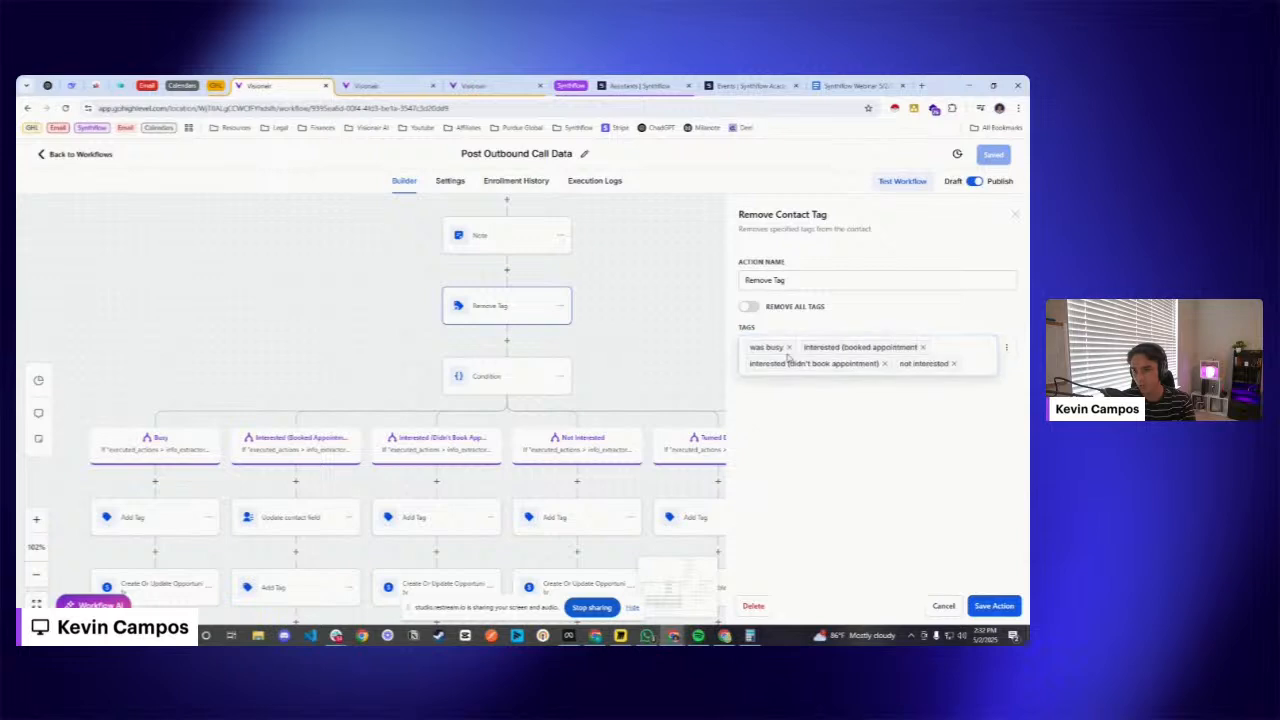
{"action": "left_click_drag", "start_coordinate": [617, 372], "coordinate": [619, 341]}
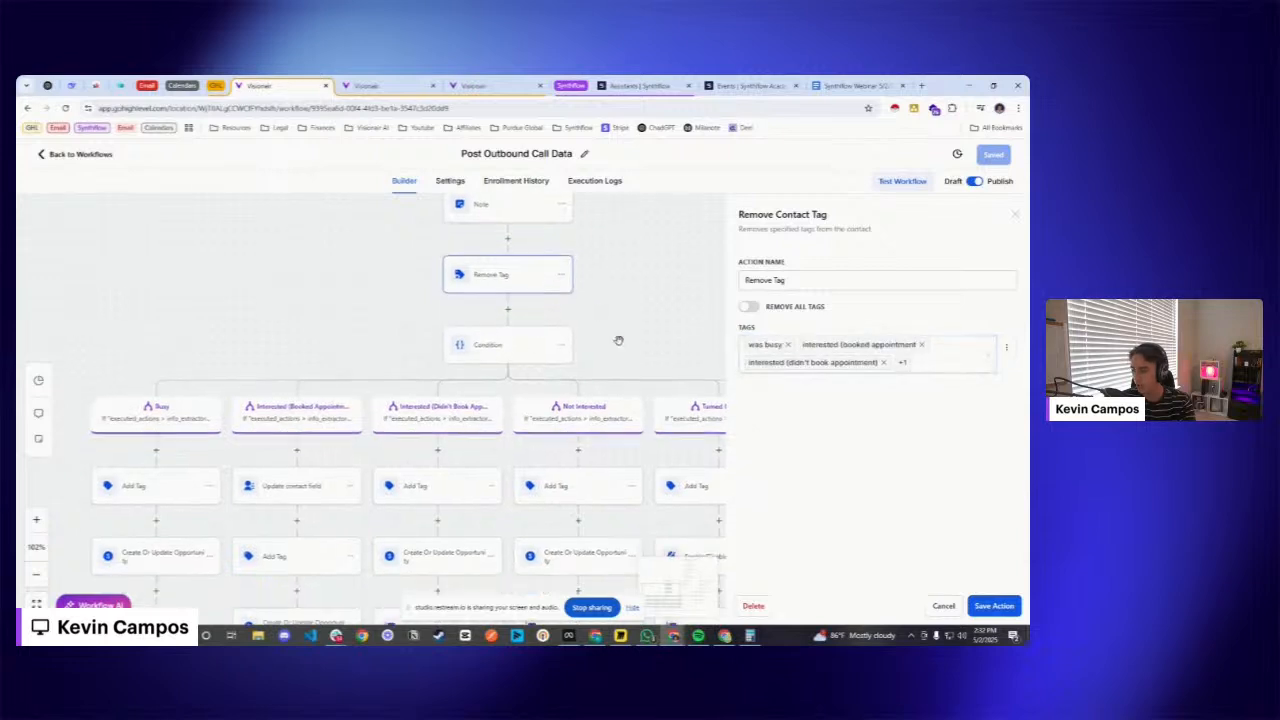
- Examine the outcome branches under the Answered Call condition, from Busy to Turned DND on, and the actions they contain
{"action": "scroll", "coordinate": [642, 336], "scroll_direction": "down", "scroll_amount": 3}
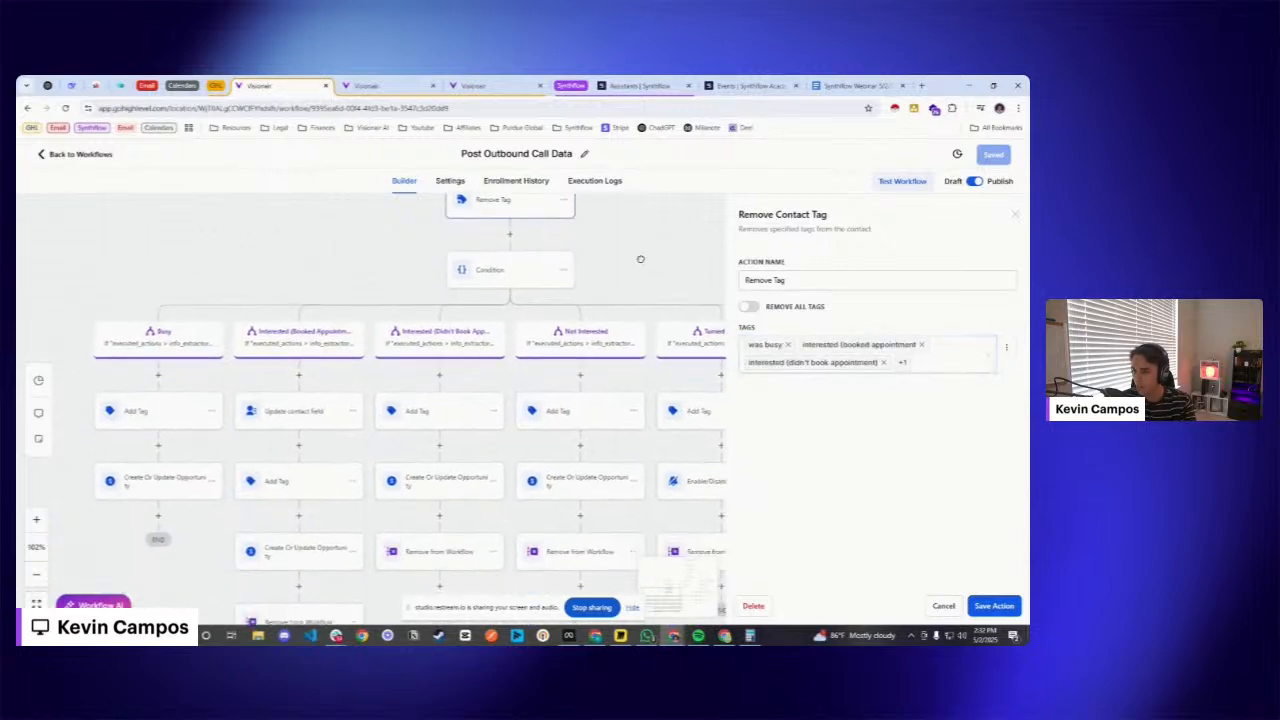
{"action": "left_click_drag", "start_coordinate": [494, 556], "coordinate": [502, 487]}
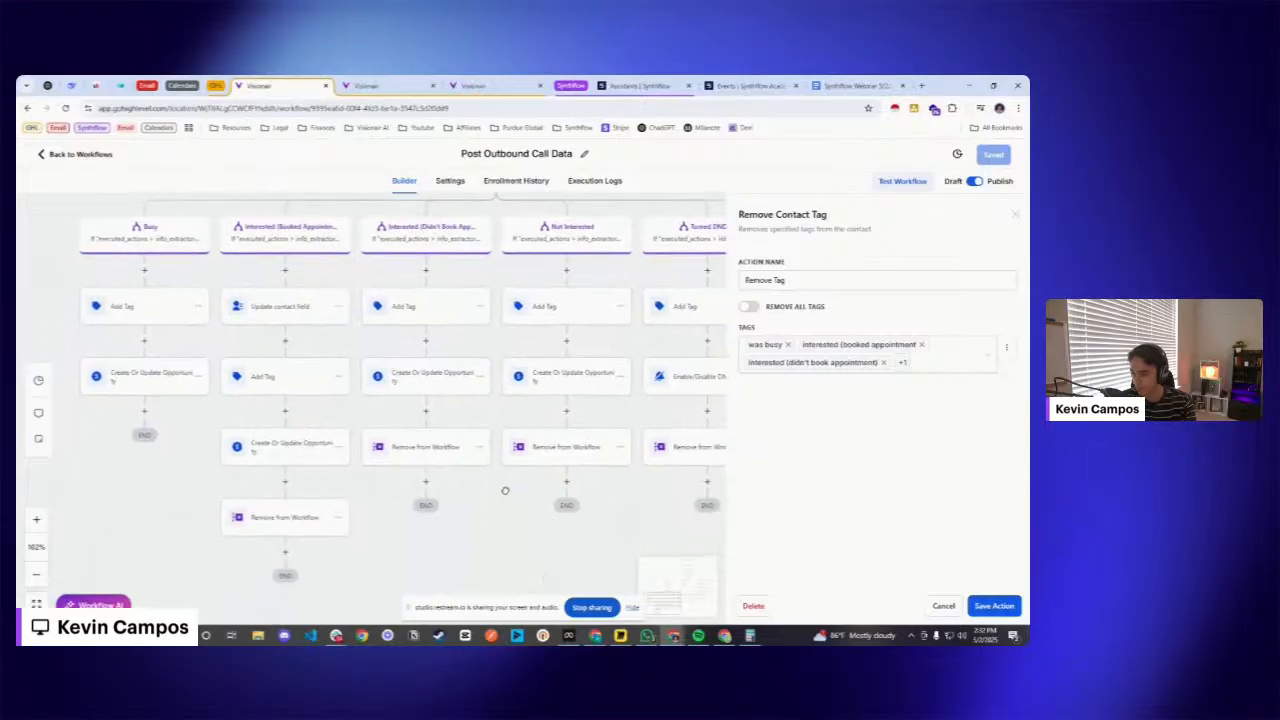
{"action": "left_click_drag", "start_coordinate": [498, 274], "coordinate": [493, 321]}
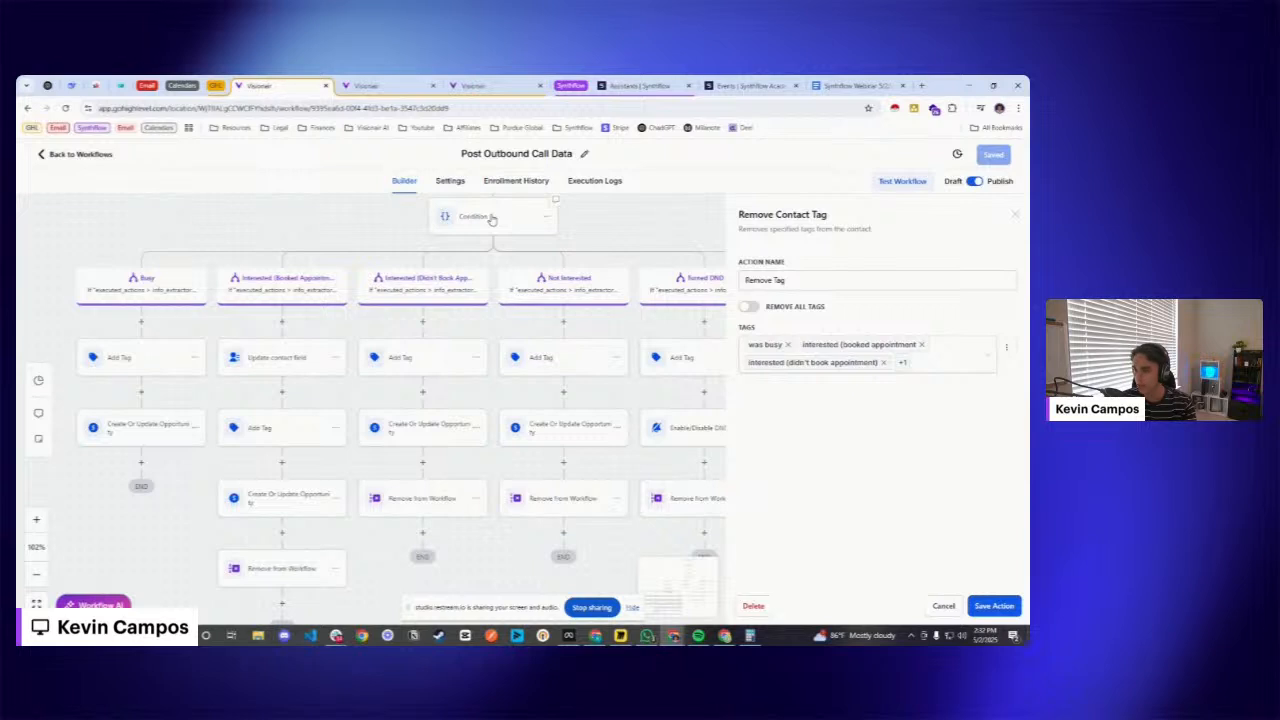
{"action": "left_click_drag", "start_coordinate": [622, 230], "coordinate": [603, 231]}
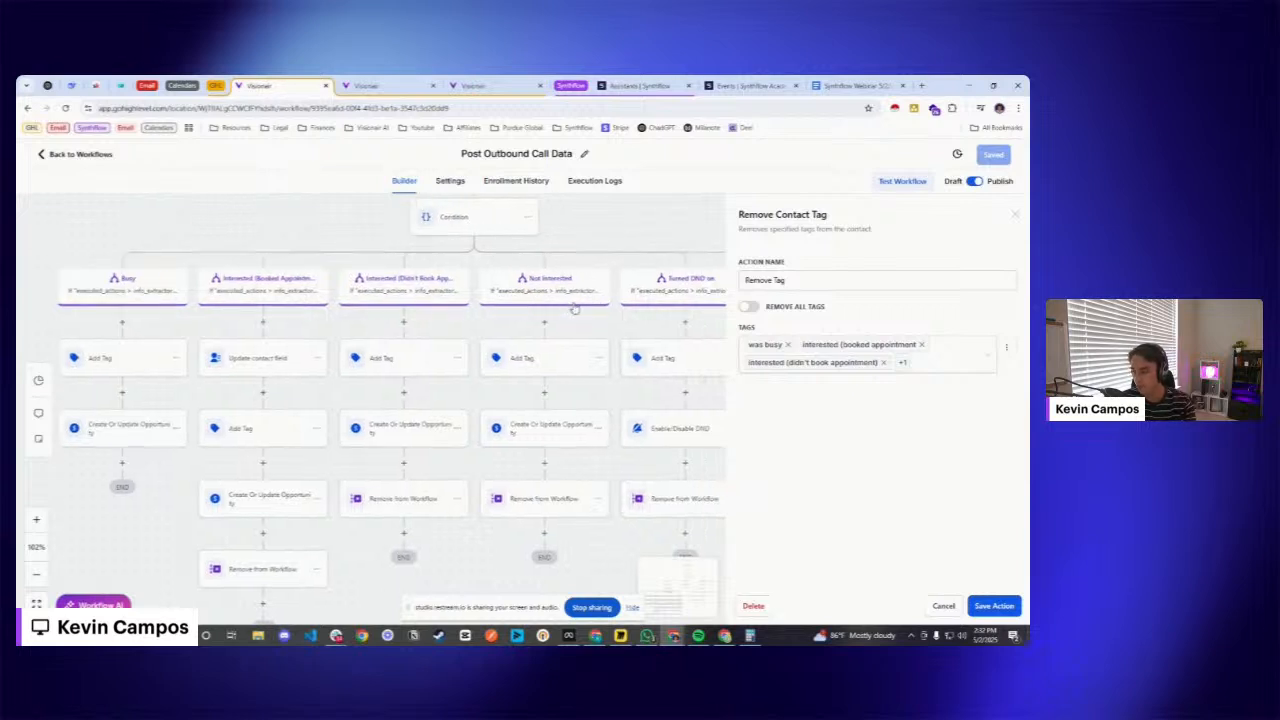
{"action": "mouse_move", "coordinate": [594, 230]}
{"action": "left_mouse_down"}
{"action": "mouse_move", "coordinate": [546, 232]}
{"action": "mouse_move", "coordinate": [591, 227]}
{"action": "left_mouse_up"}
{"action": "left_click_drag", "start_coordinate": [313, 240], "coordinate": [378, 281]}
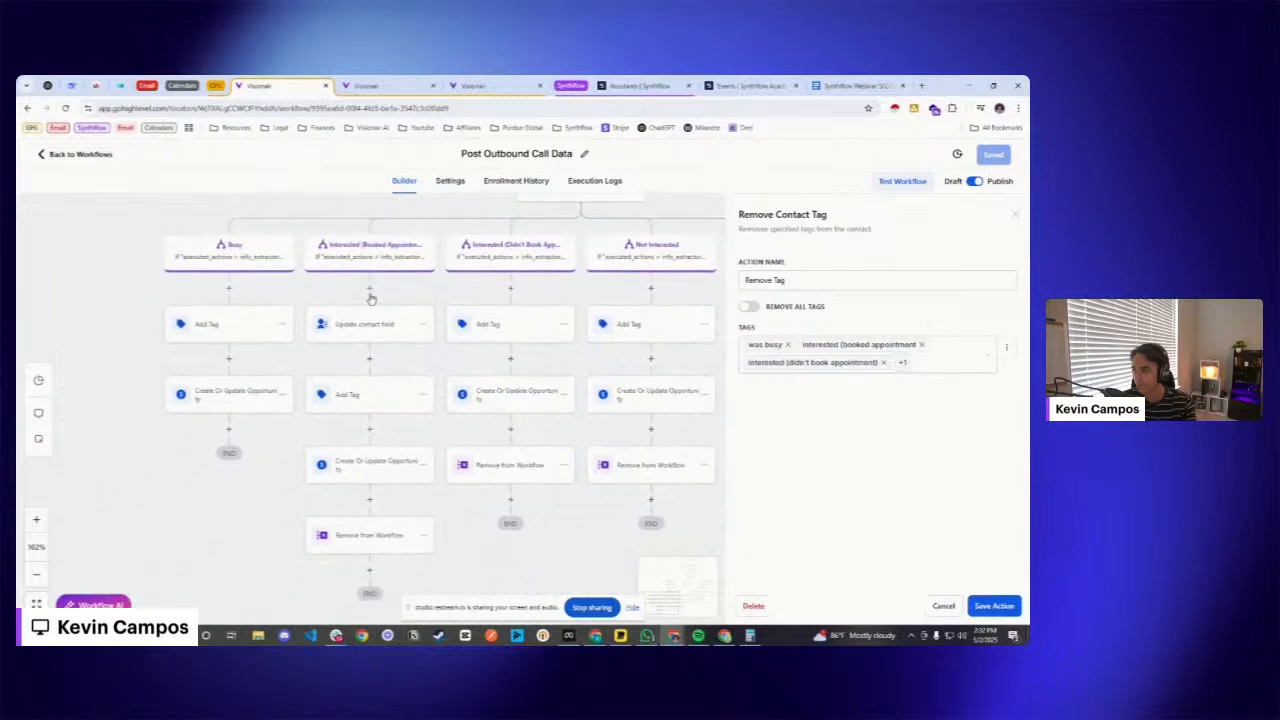
- Open the Update contact field action in the Interested (Booked Appointment) branch and highlight its User Appointment Date field
{"action": "left_click", "coordinate": [349, 327]}
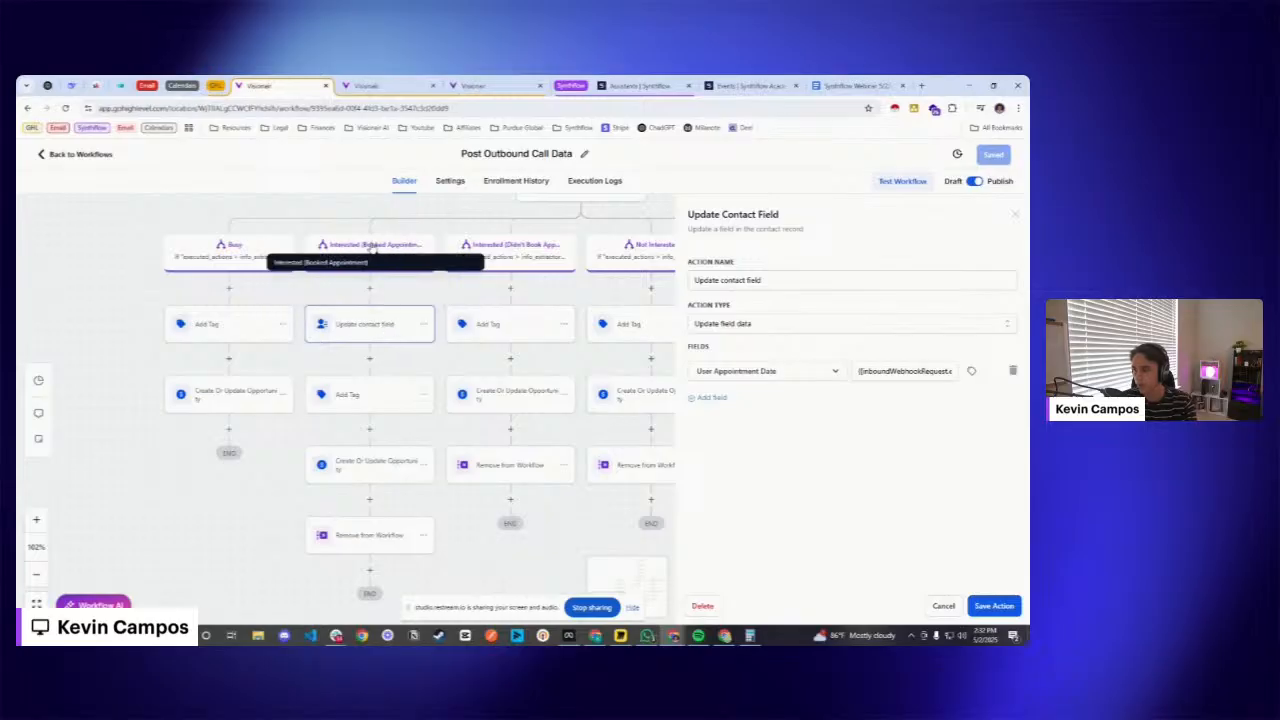
{"action": "left_click_drag", "start_coordinate": [425, 296], "coordinate": [479, 310]}
{"action": "scroll", "coordinate": [480, 385], "scroll_direction": "up", "scroll_amount": 1}
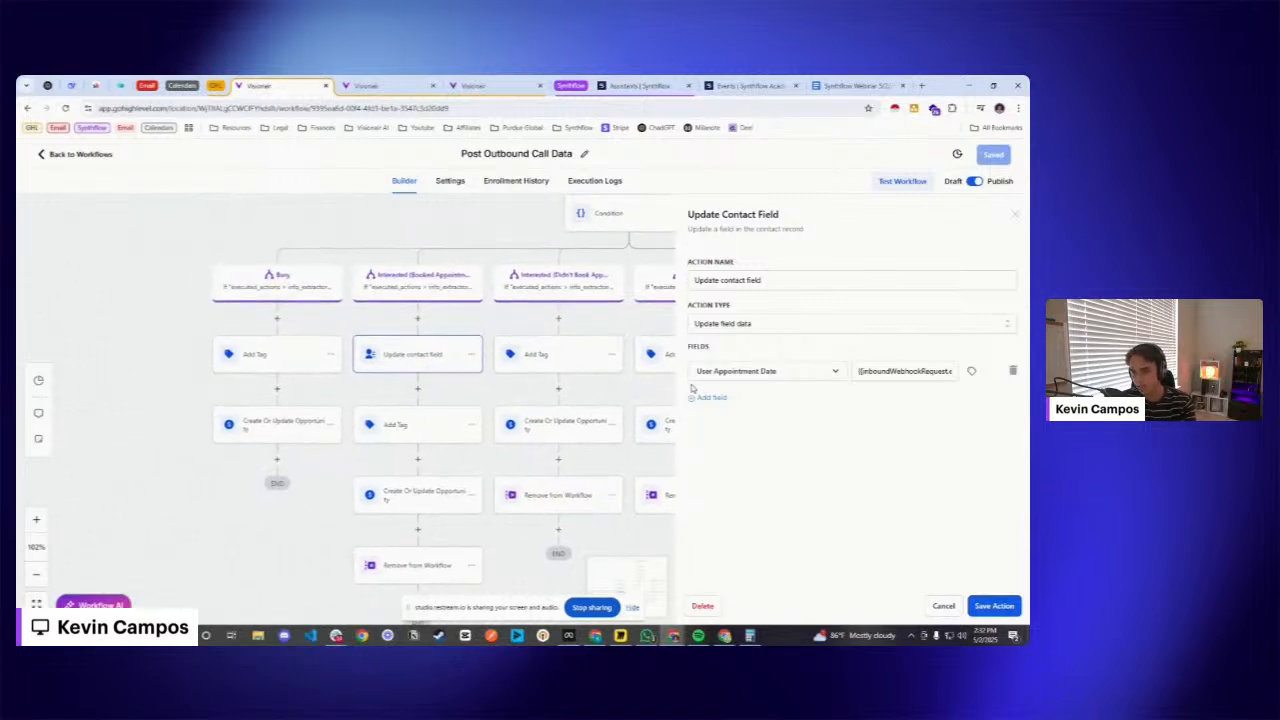
{"action": "left_click_drag", "start_coordinate": [696, 371], "coordinate": [777, 376]}
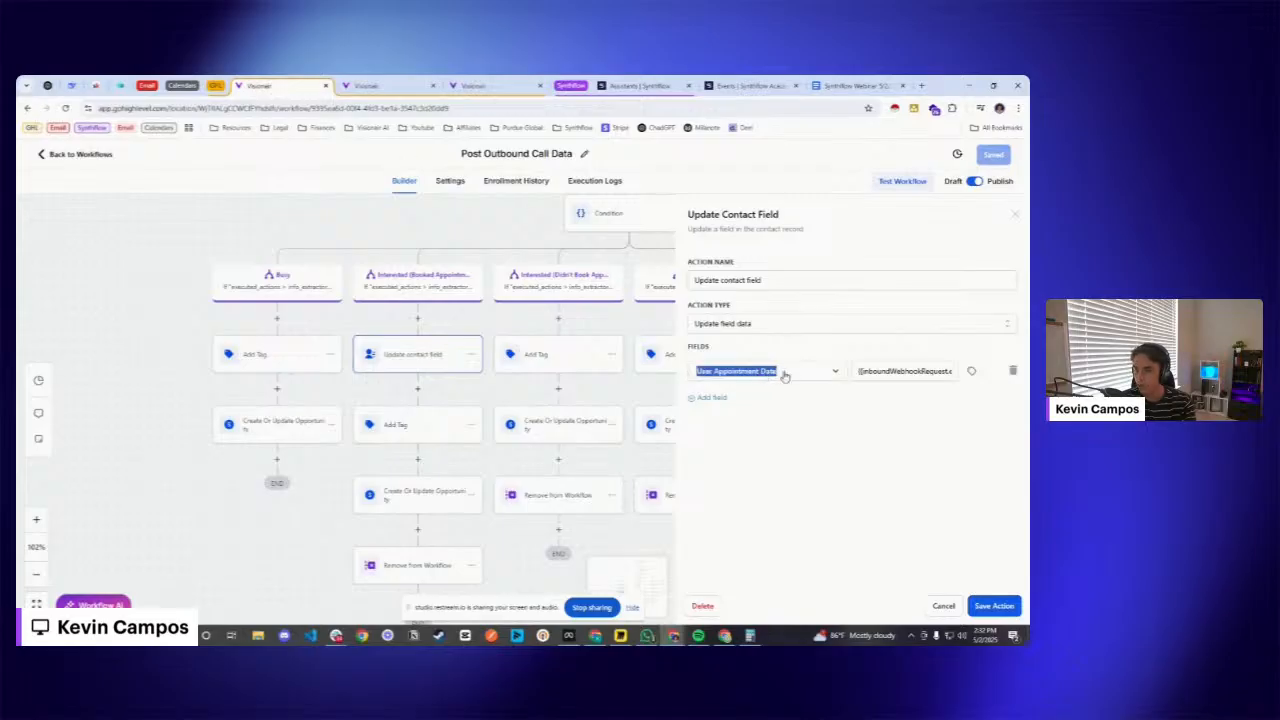
- Switch to the calendar's browser tab and open the Custom Fields settings showing the contact field folders
{"action": "left_click", "coordinate": [390, 85]}
{"action": "left_click", "coordinate": [490, 85]}
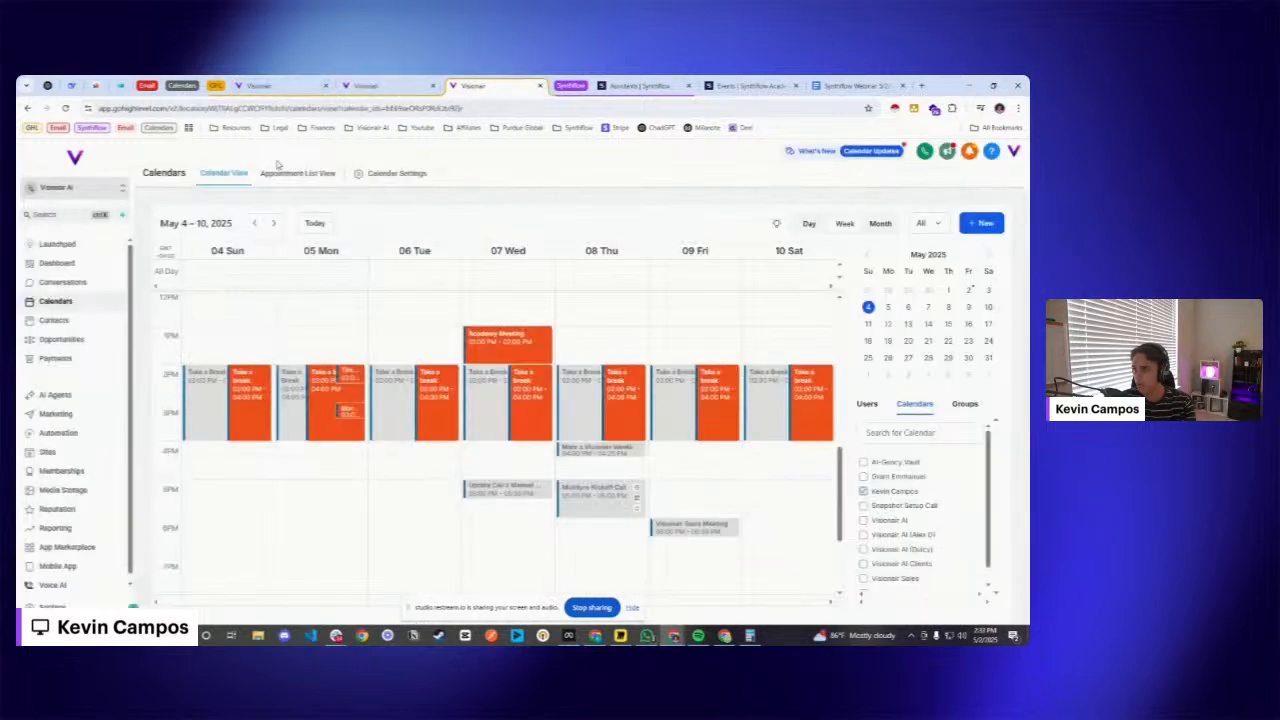
{"action": "left_click", "coordinate": [53, 608]}
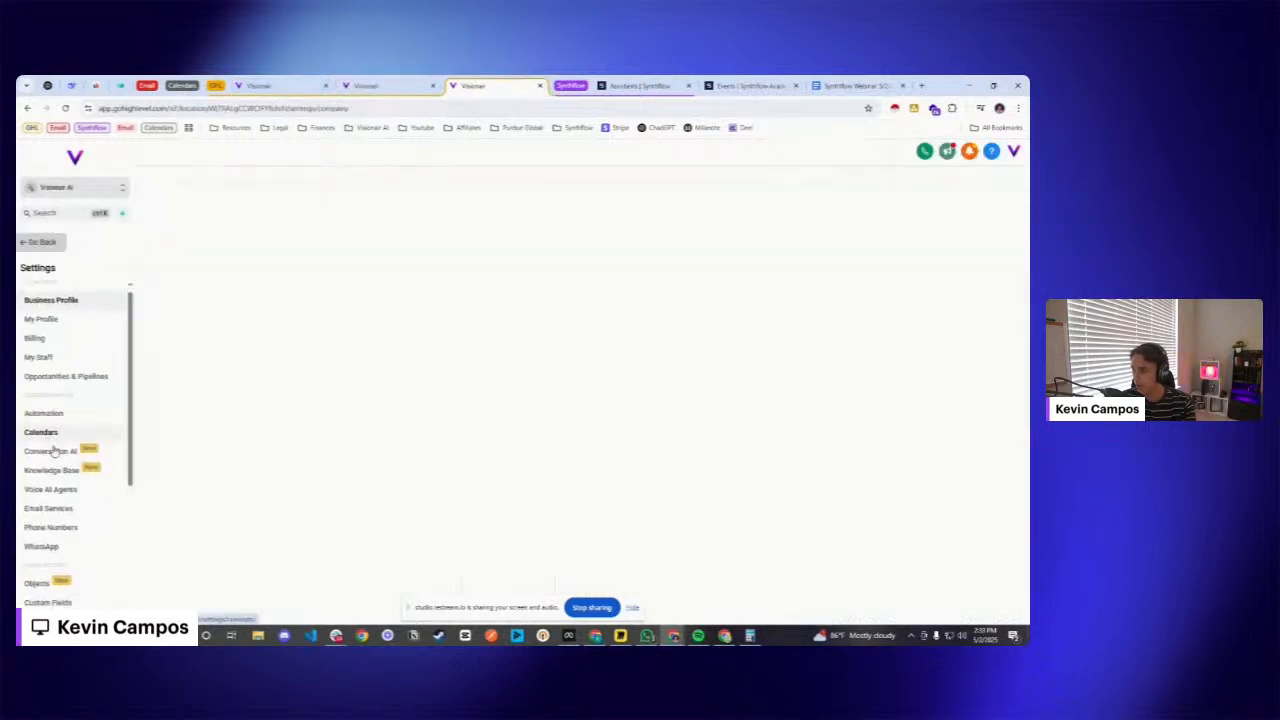
{"action": "scroll", "coordinate": [52, 445], "scroll_direction": "down", "scroll_amount": 3}
{"action": "left_click", "coordinate": [73, 455]}
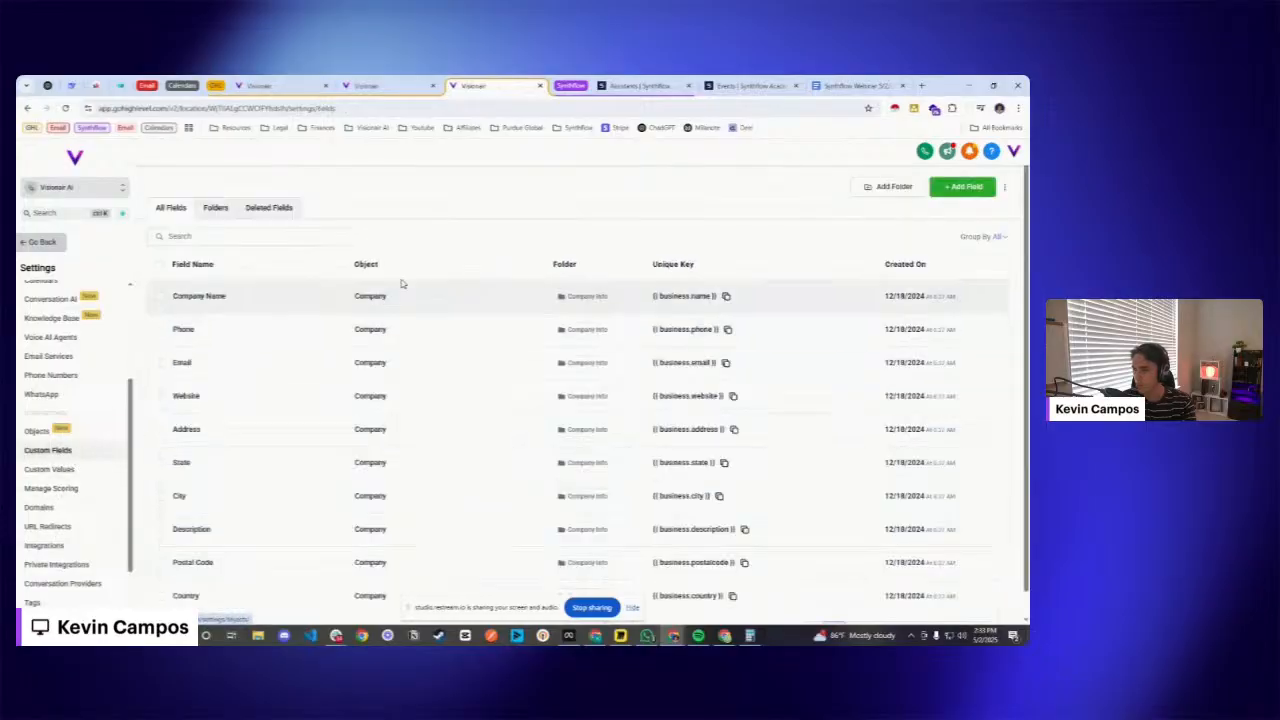
{"action": "left_click", "coordinate": [214, 208]}
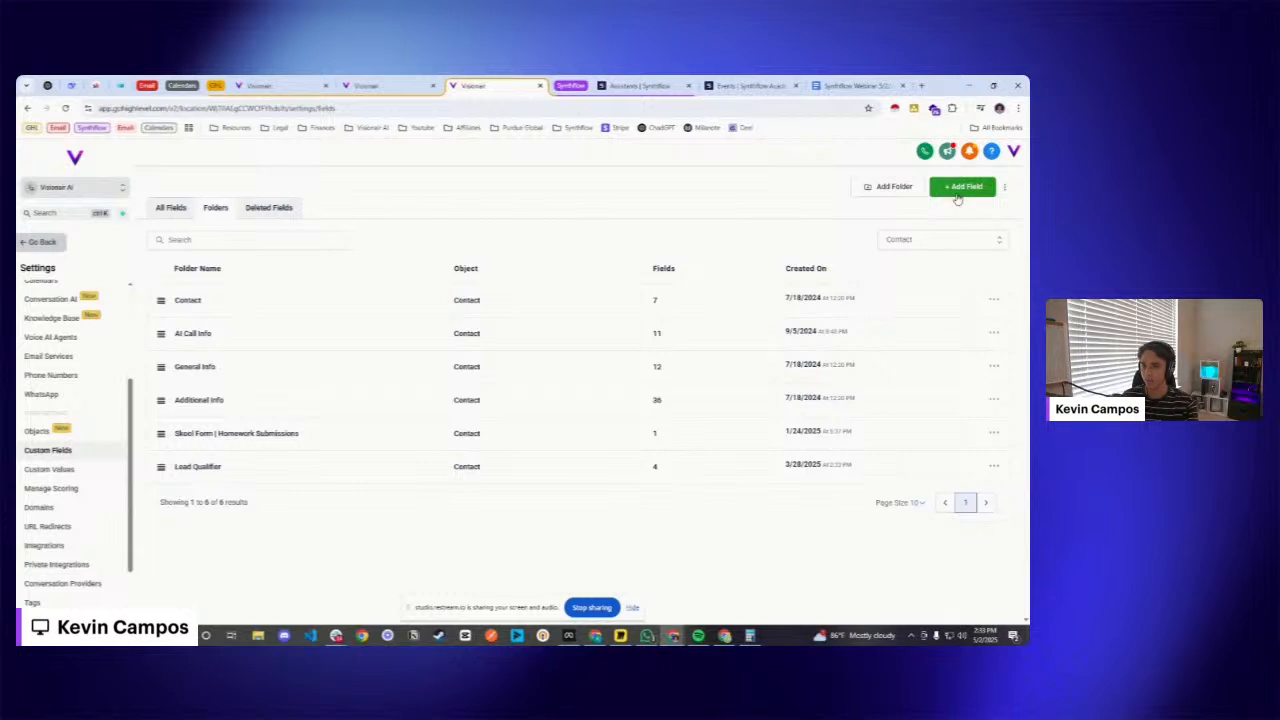
{"action": "left_click", "coordinate": [966, 189]}
{"action": "left_click", "coordinate": [275, 297]}
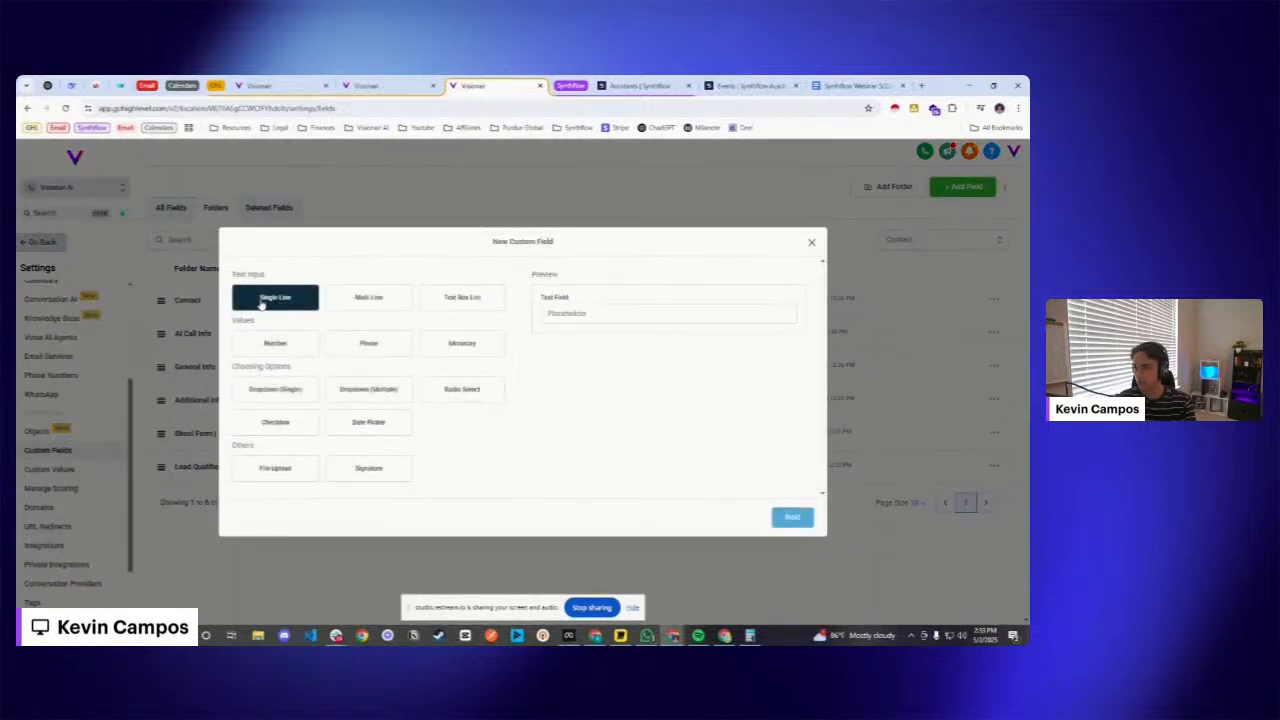
{"action": "left_click", "coordinate": [792, 517]}
{"action": "left_click", "coordinate": [310, 355]}
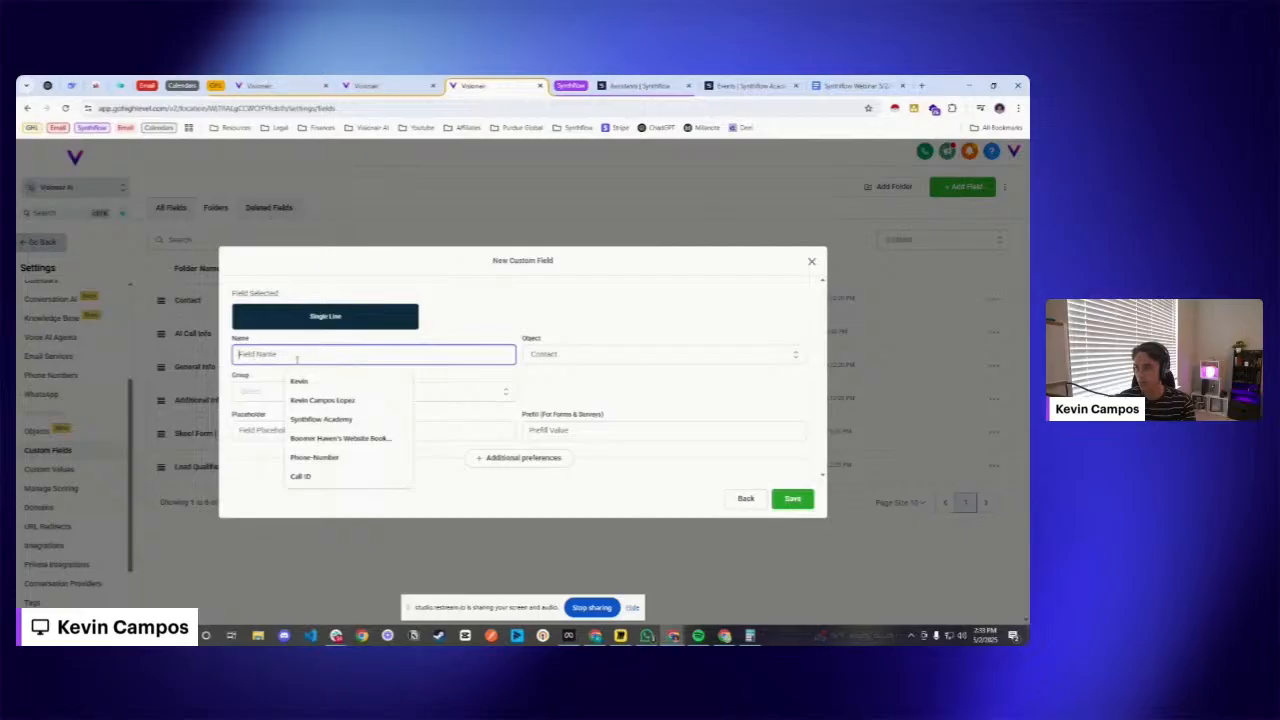
{"action": "left_click", "coordinate": [812, 262]}
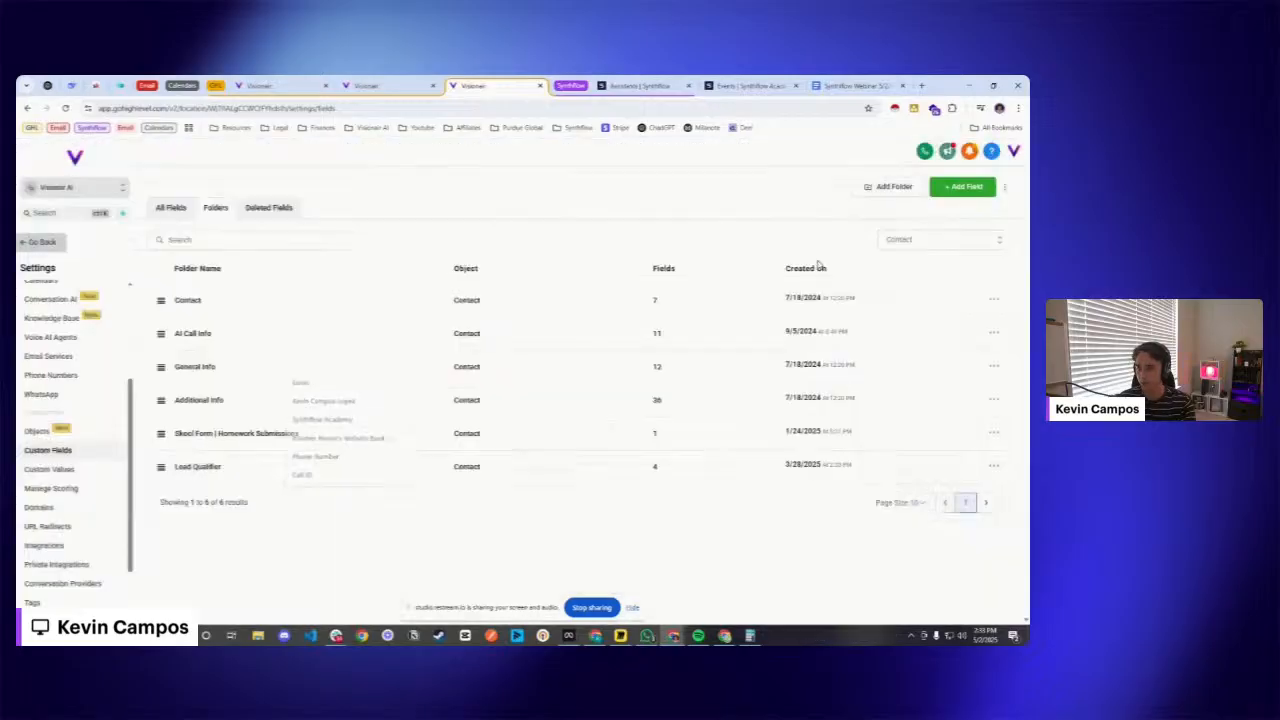
- Return to the Post Outbound Call Data workflow, close the contact field settings unsaved and look over the outcome branches
{"action": "left_click", "coordinate": [293, 87]}
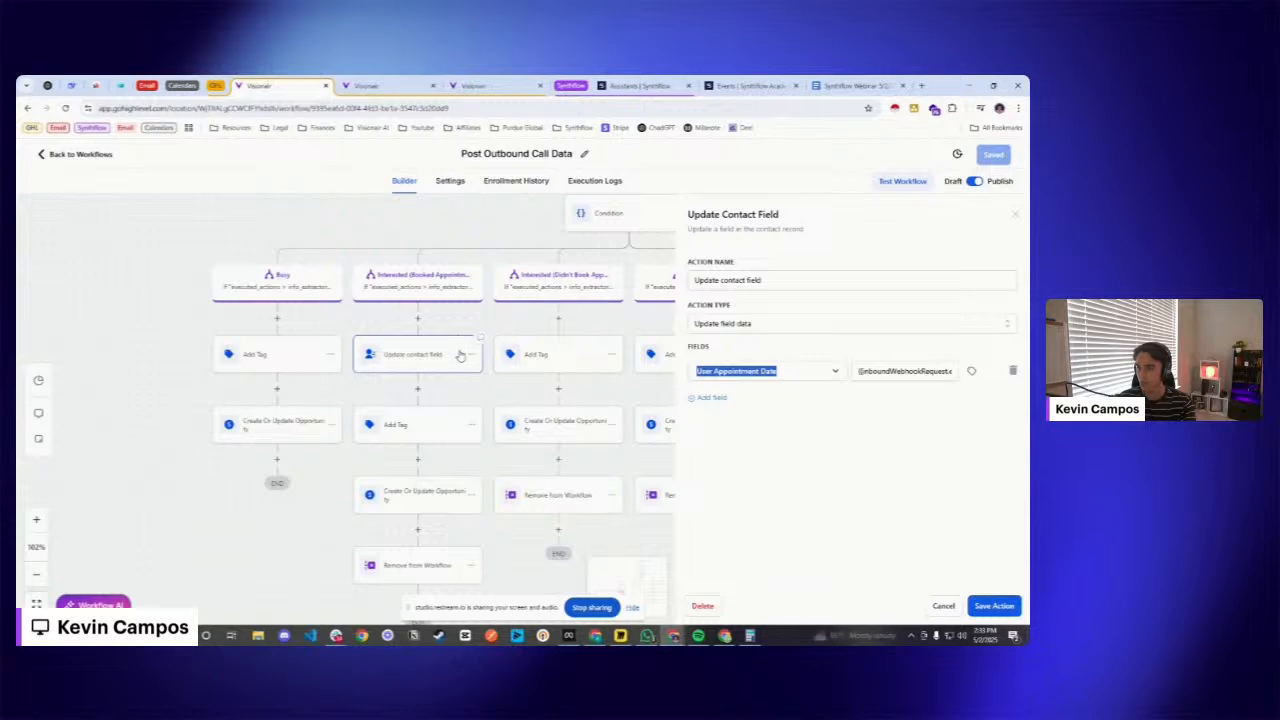
{"action": "left_click", "coordinate": [944, 606]}
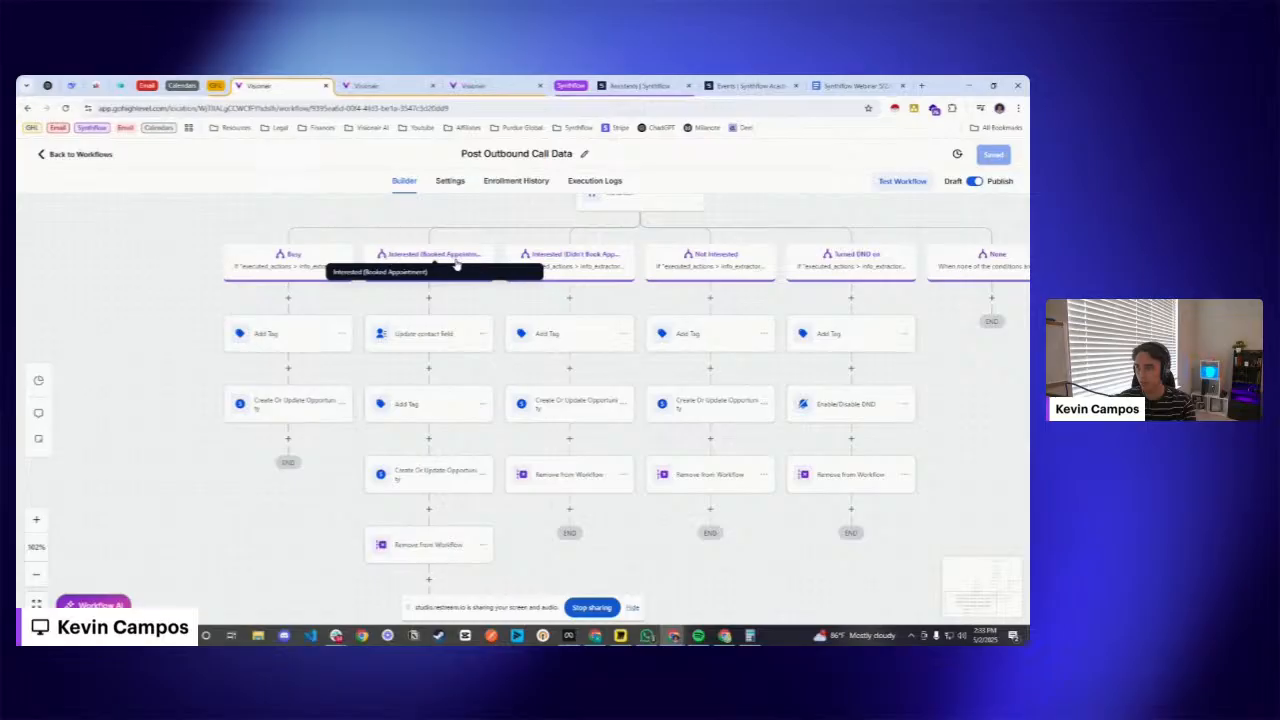
{"action": "scroll", "coordinate": [473, 450], "scroll_direction": "down", "scroll_amount": 2}
{"action": "scroll", "coordinate": [480, 452], "scroll_direction": "up", "scroll_amount": 3}
{"action": "left_click_drag", "start_coordinate": [475, 220], "coordinate": [351, 264]}
- Switch to the Calendar AI Follow Up Automation workflow and open its first appointment trigger
{"action": "left_click", "coordinate": [381, 85]}
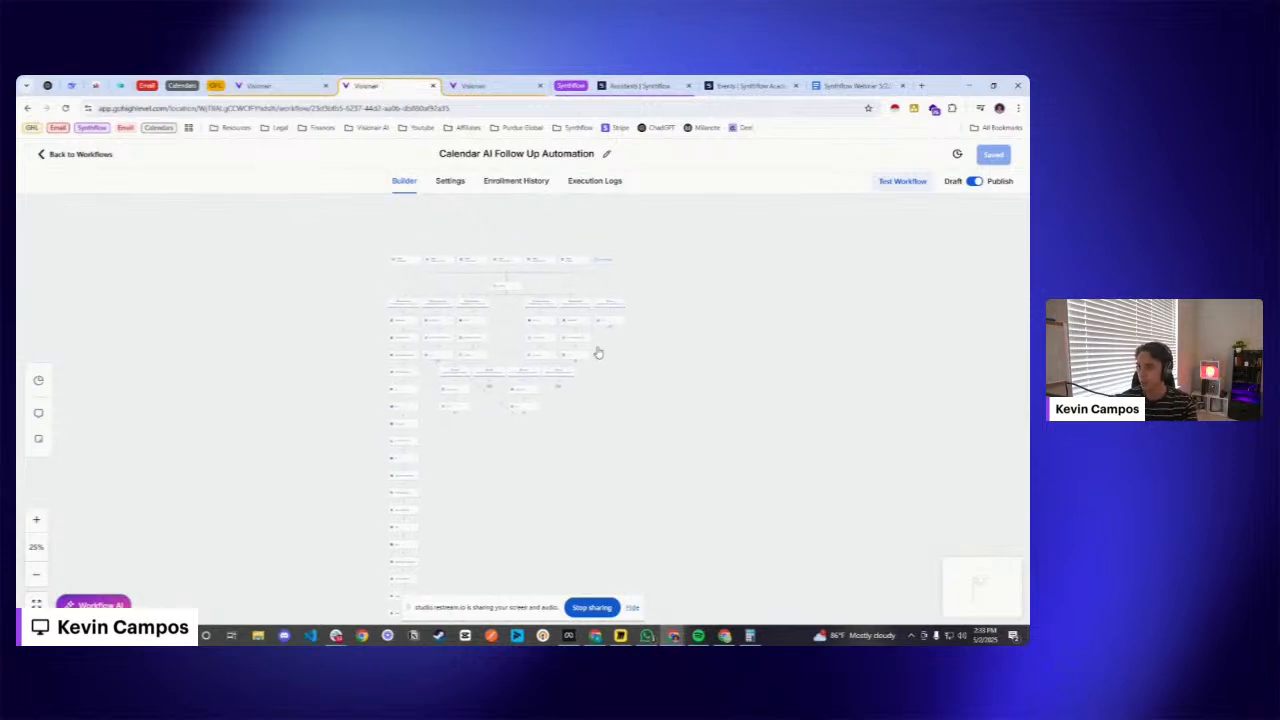
{"action": "scroll", "coordinate": [515, 358], "scroll_direction": "up", "scroll_amount": 5}
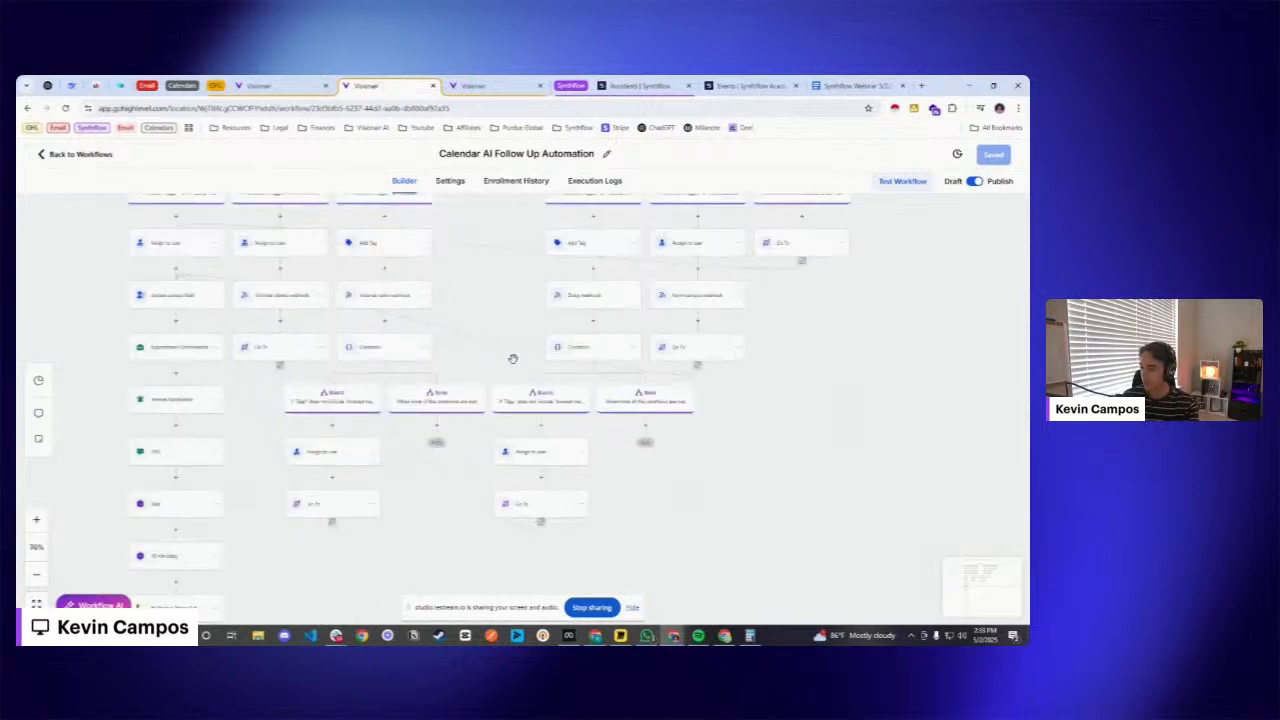
{"action": "scroll", "coordinate": [512, 360], "scroll_direction": "up", "scroll_amount": 5}
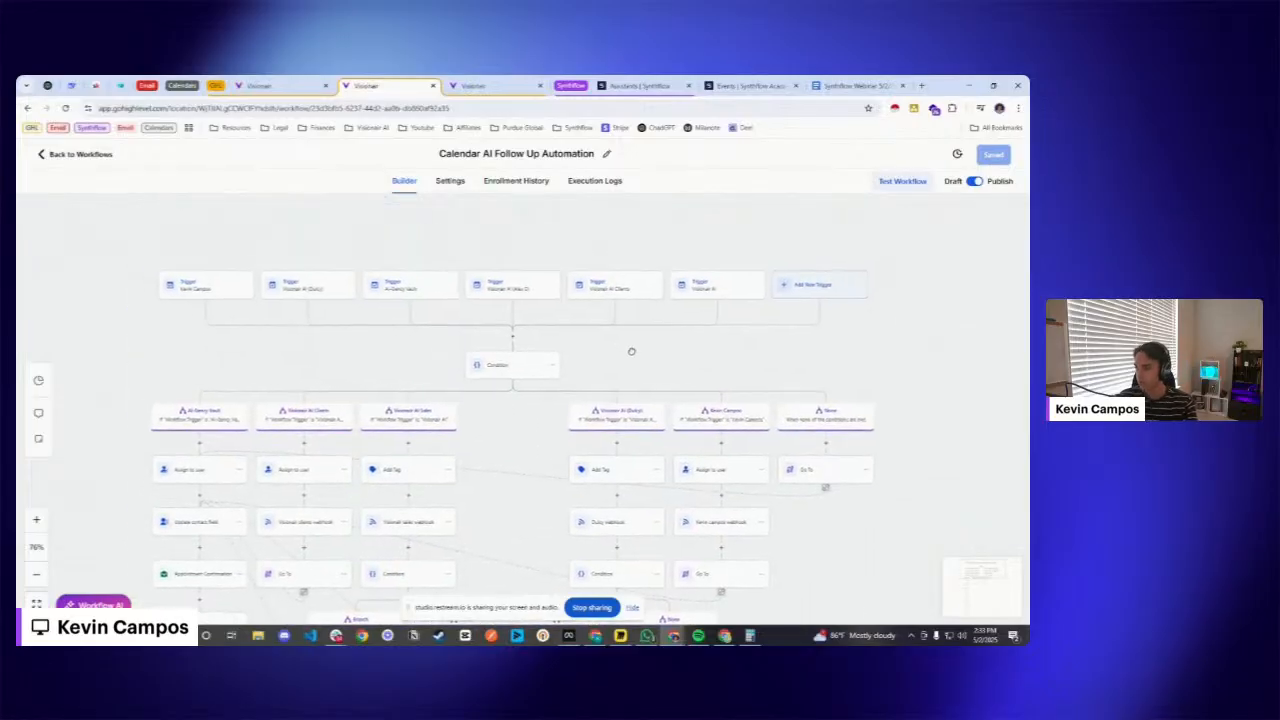
{"action": "left_click", "coordinate": [192, 288]}
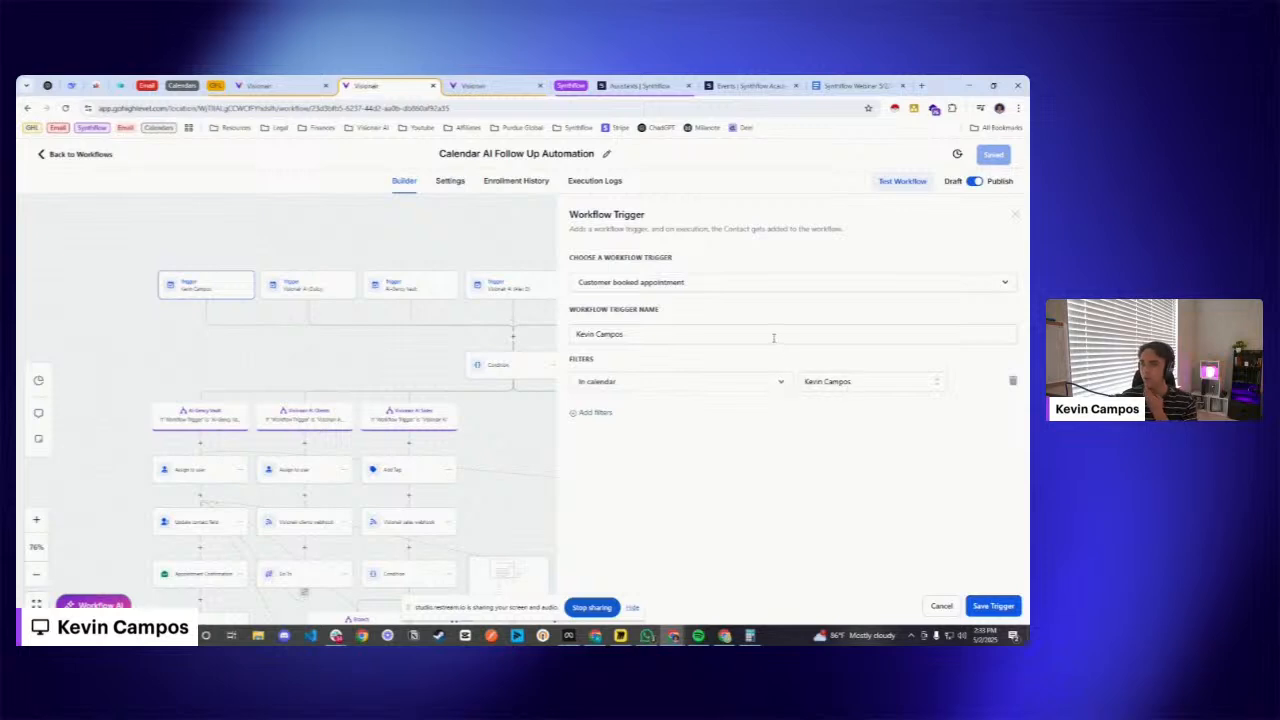
- Switch to the Synthflow assistant and open the appointment_date extractor among its After the Call actions
{"action": "left_click", "coordinate": [628, 84]}
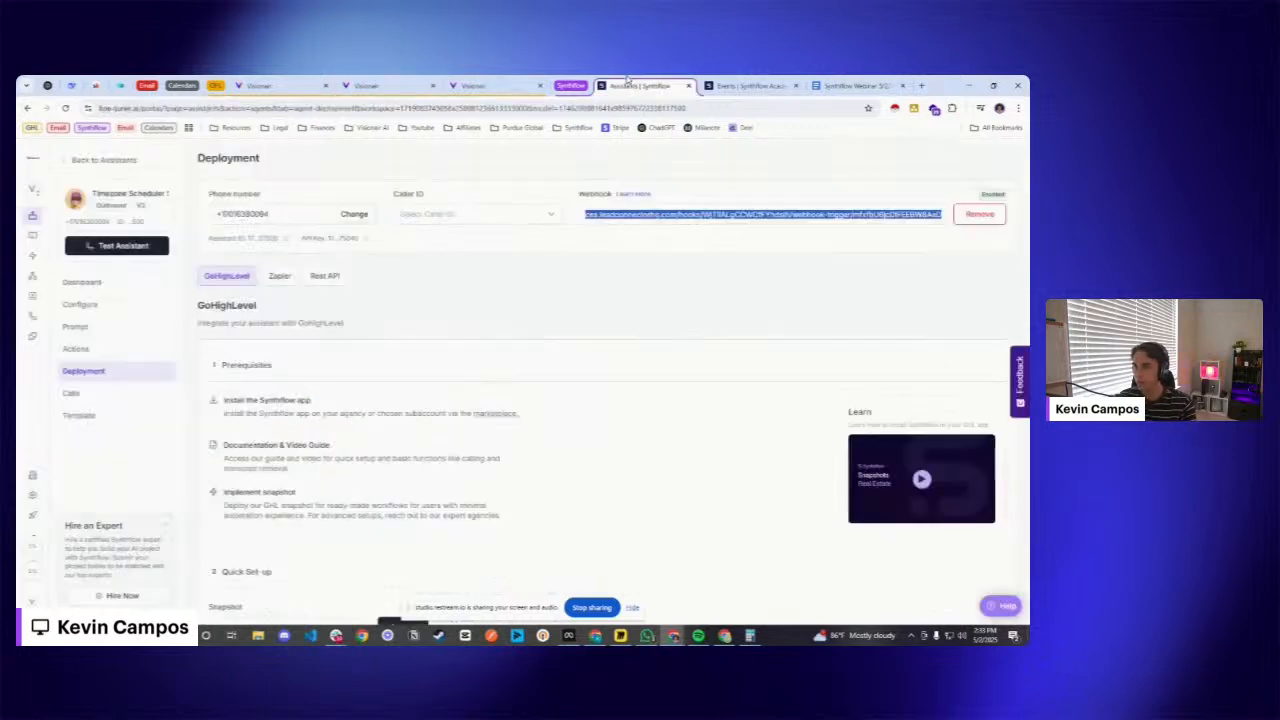
{"action": "left_click", "coordinate": [76, 348]}
{"action": "left_click", "coordinate": [312, 191]}
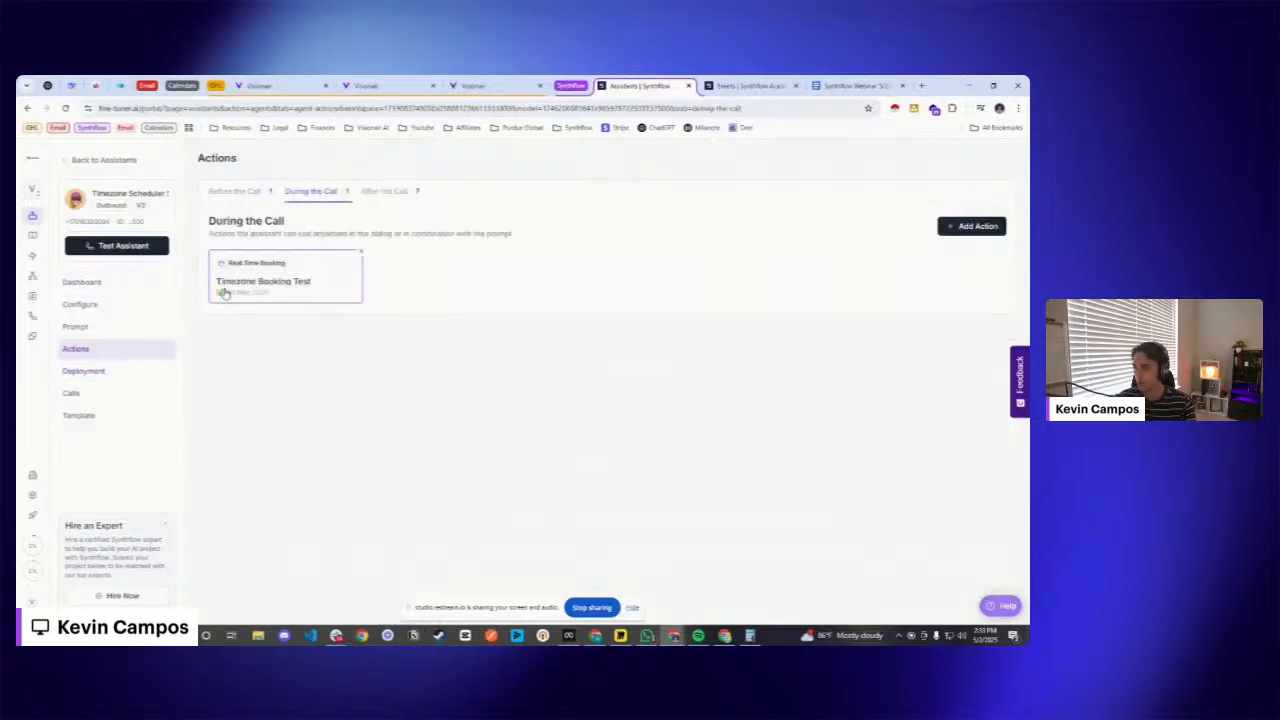
{"action": "left_click", "coordinate": [386, 190]}
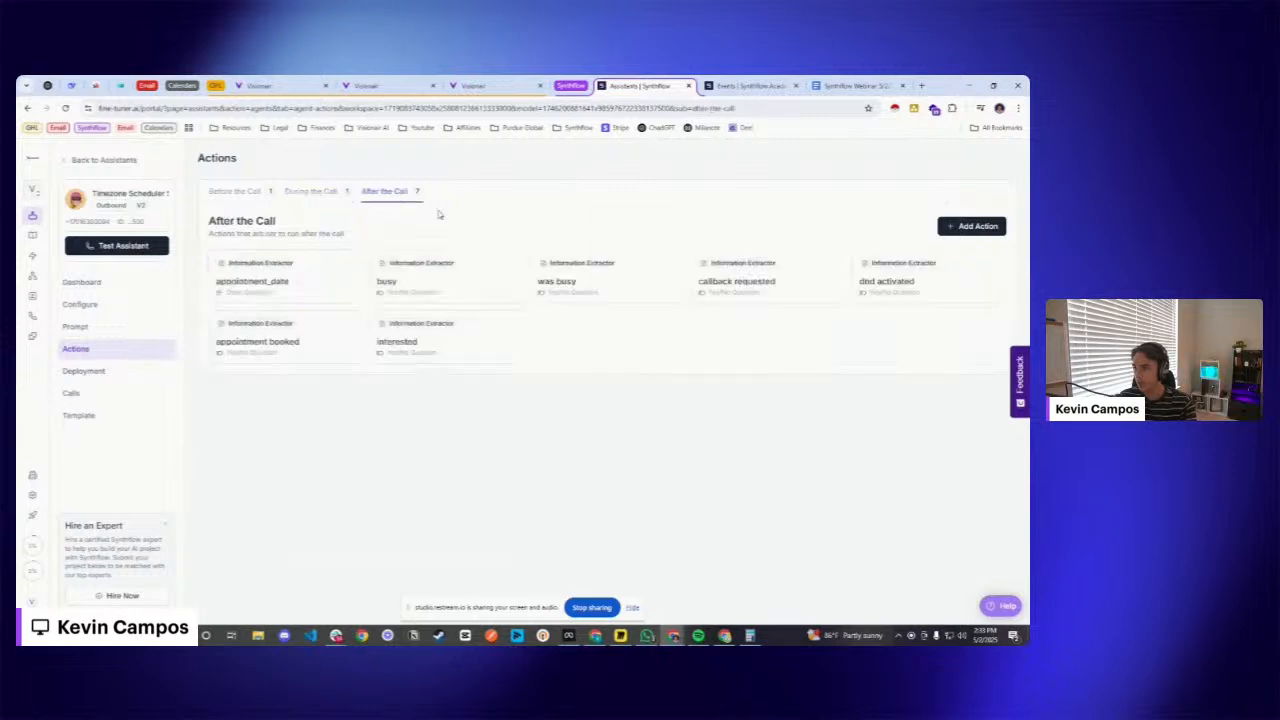
{"action": "left_click", "coordinate": [273, 283]}
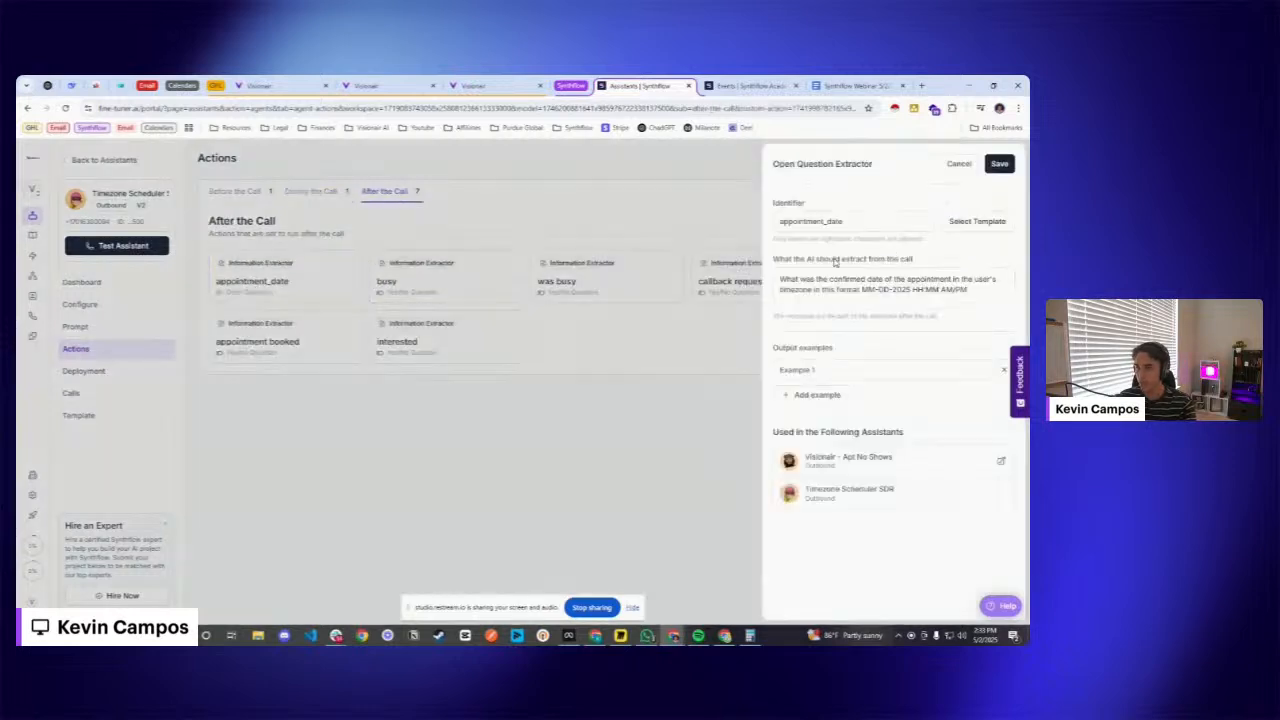
- Highlight the appointment_date extraction question and its date format "MM-DD-2025 HH:MM AM/PM"
{"action": "left_click_drag", "start_coordinate": [990, 293], "coordinate": [780, 279]}
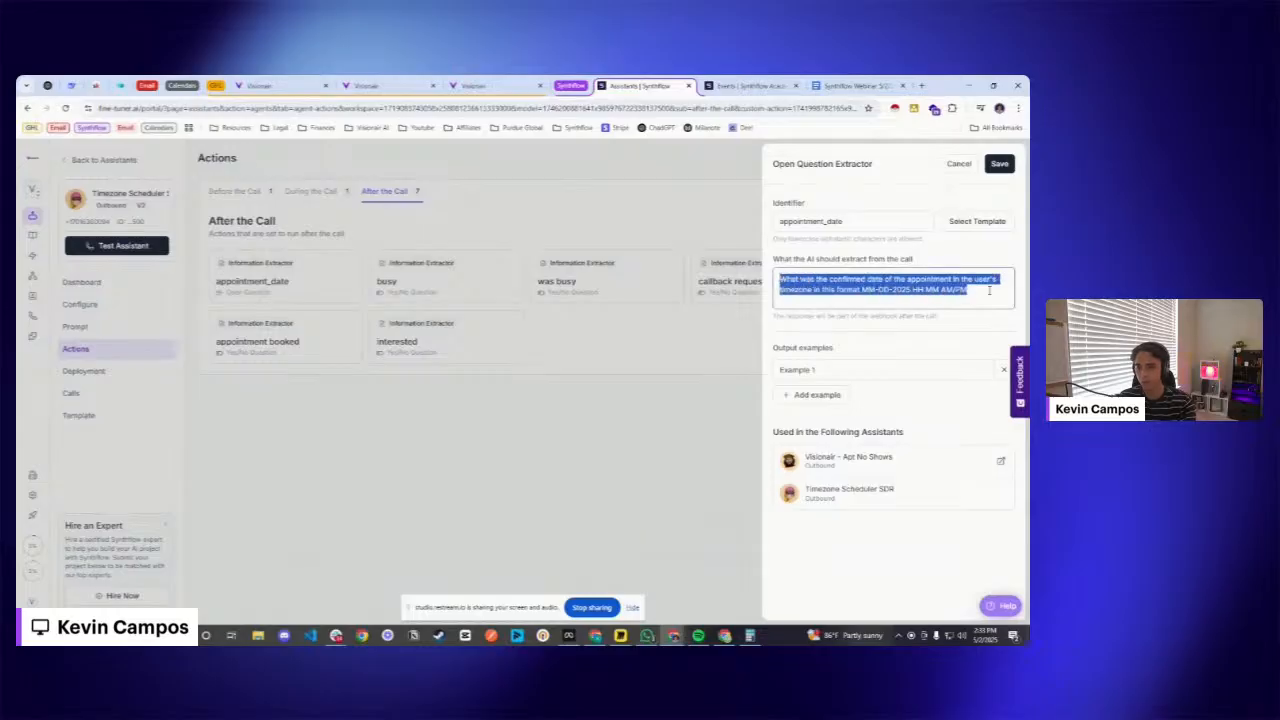
{"action": "left_click", "coordinate": [796, 290]}
{"action": "left_click_drag", "start_coordinate": [862, 290], "coordinate": [971, 294]}
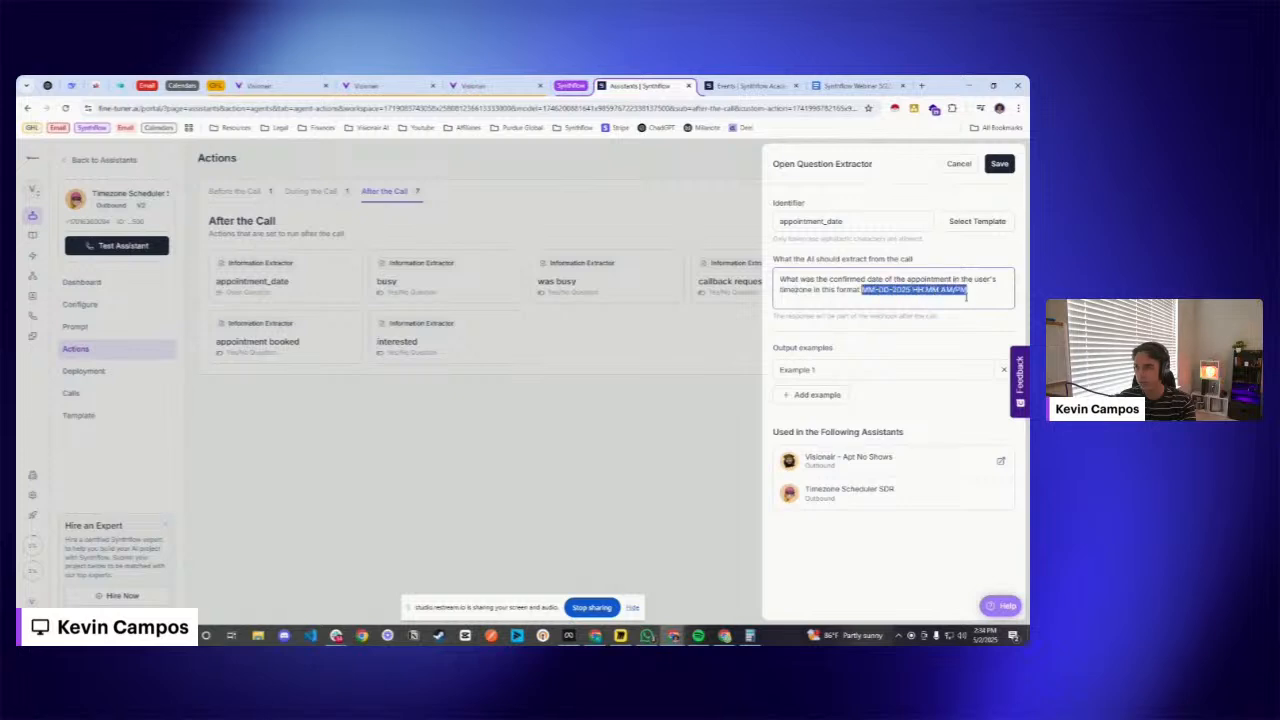
- In the Post Outbound Call Data workflow, inspect the appointment_date value mapped to User Appointment Date in the booked-appointment branch and close it unsaved
{"action": "left_click", "coordinate": [270, 85]}
{"action": "left_click_drag", "start_coordinate": [366, 257], "coordinate": [413, 194]}
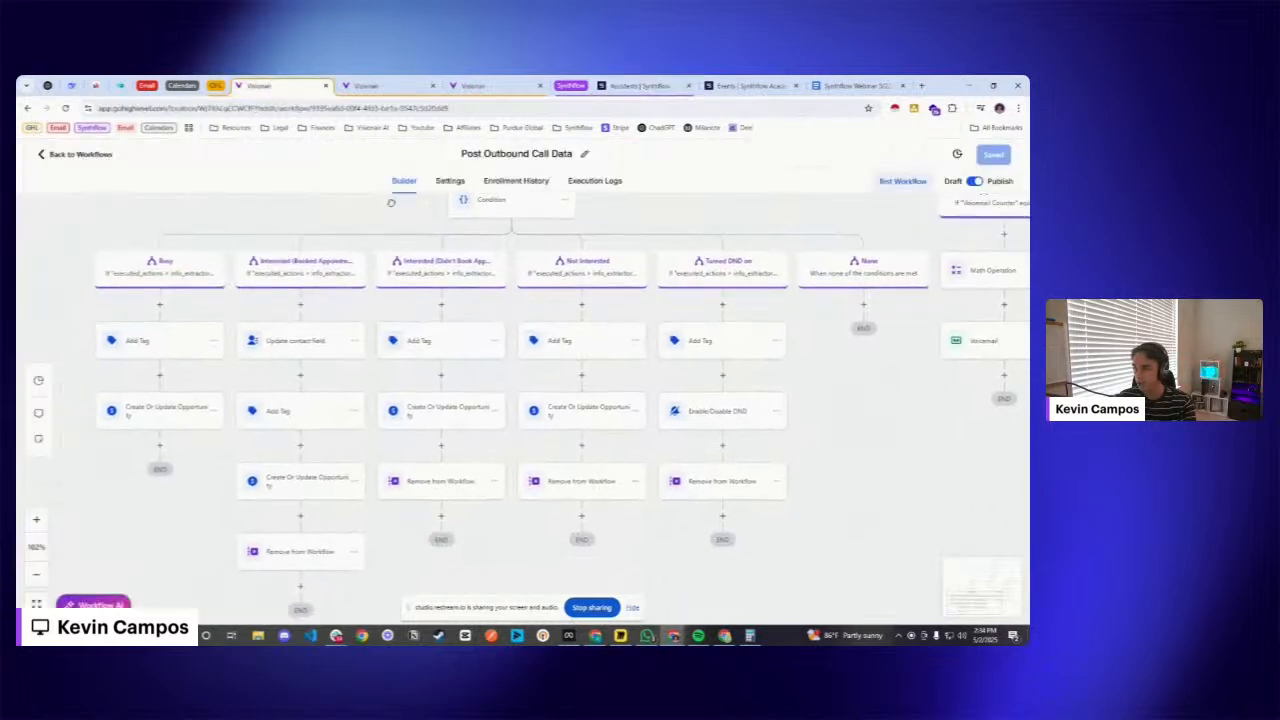
{"action": "left_click", "coordinate": [290, 341]}
{"action": "triple_click", "coordinate": [884, 371]}
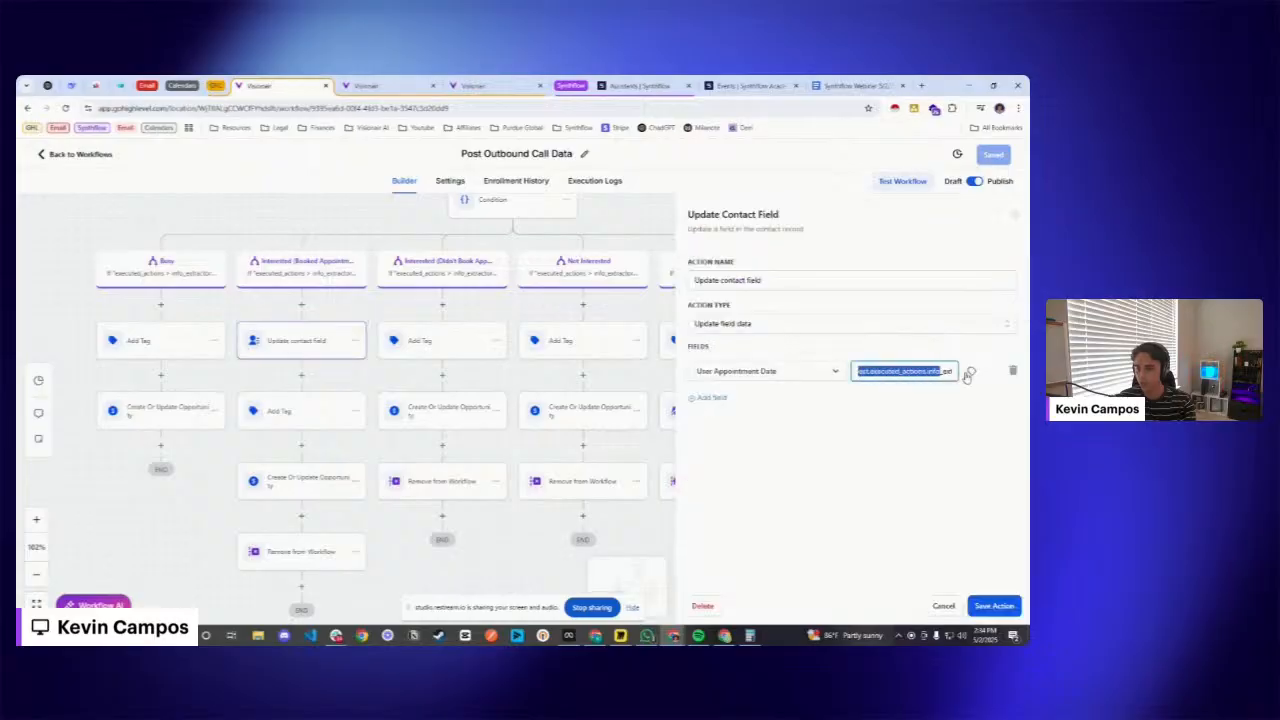
{"action": "double_click", "coordinate": [910, 371]}
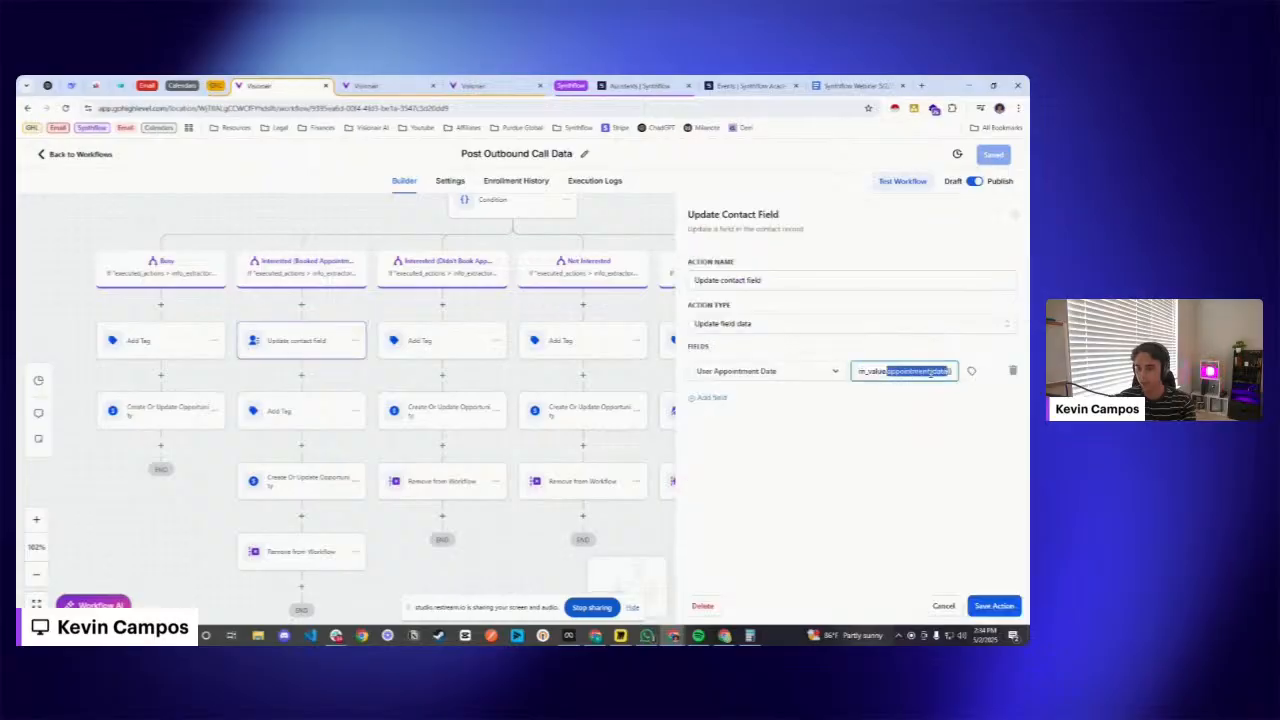
{"action": "left_click", "coordinate": [935, 358]}
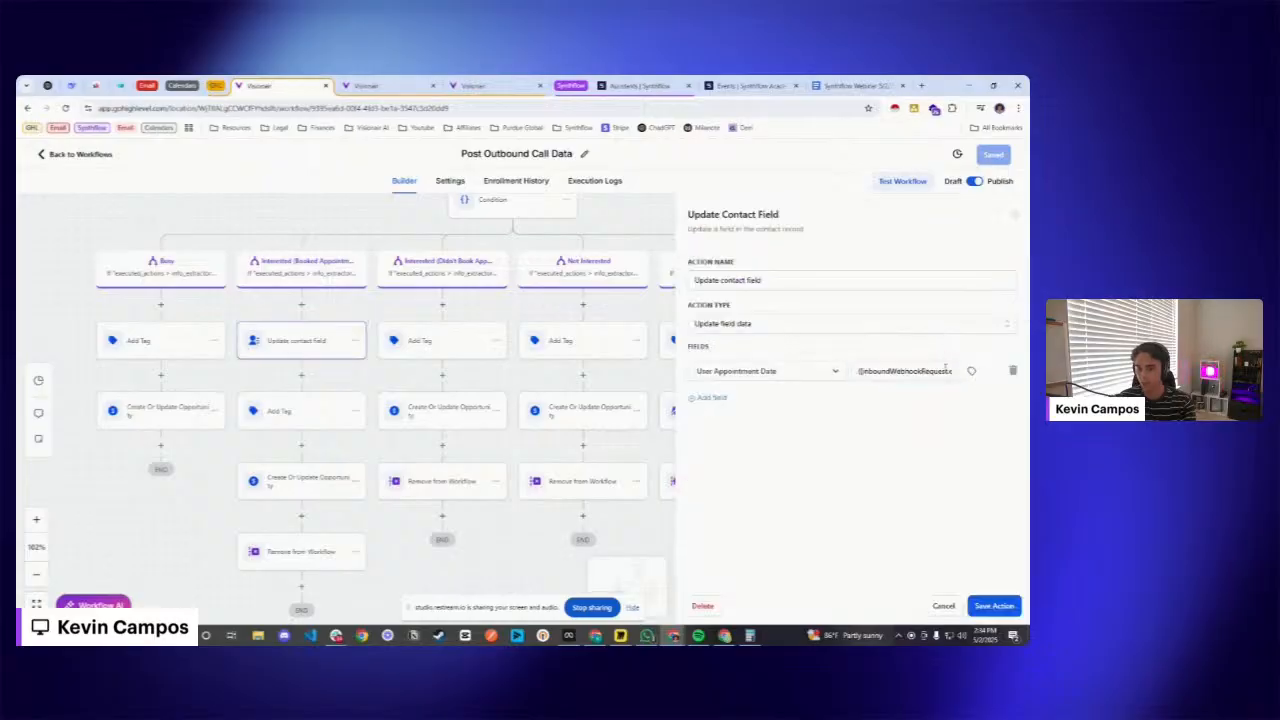
{"action": "left_click", "coordinate": [943, 606]}
- Switch to the Calendar AI Follow Up Automation workflow, close the trigger settings unsaved and examine the first branch's follow-up actions
{"action": "left_click", "coordinate": [356, 88]}
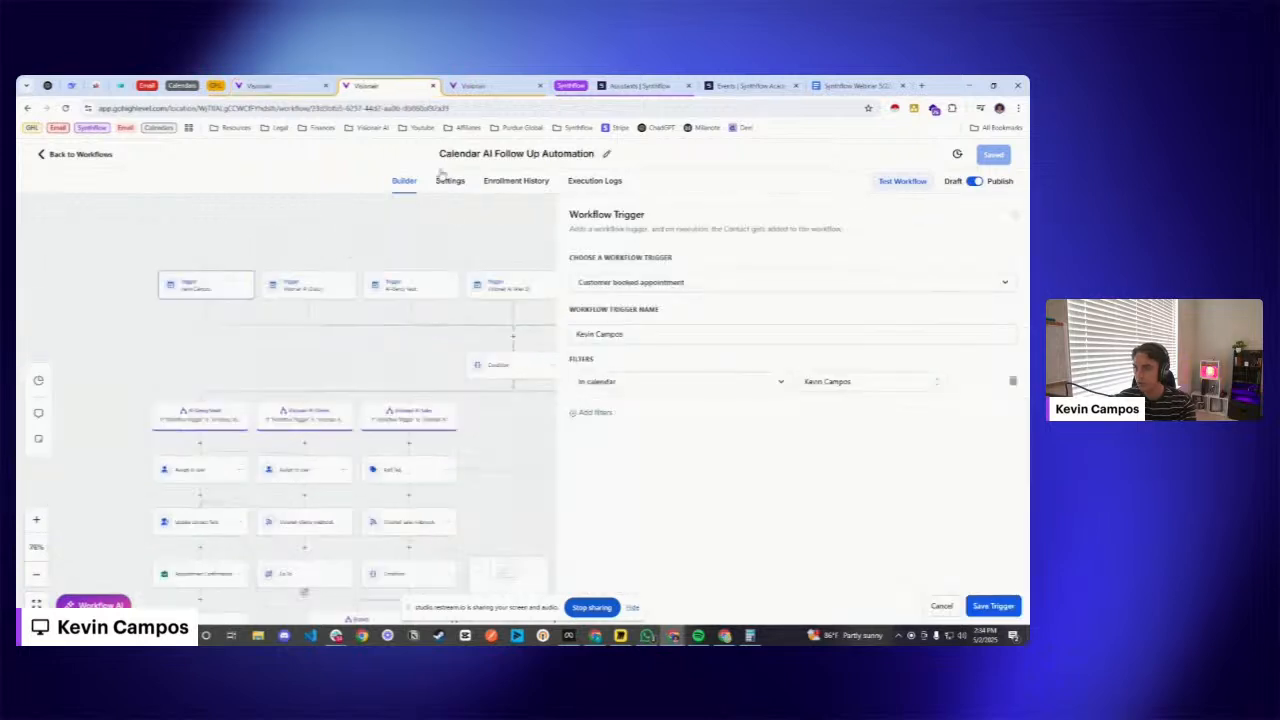
{"action": "left_click", "coordinate": [941, 606]}
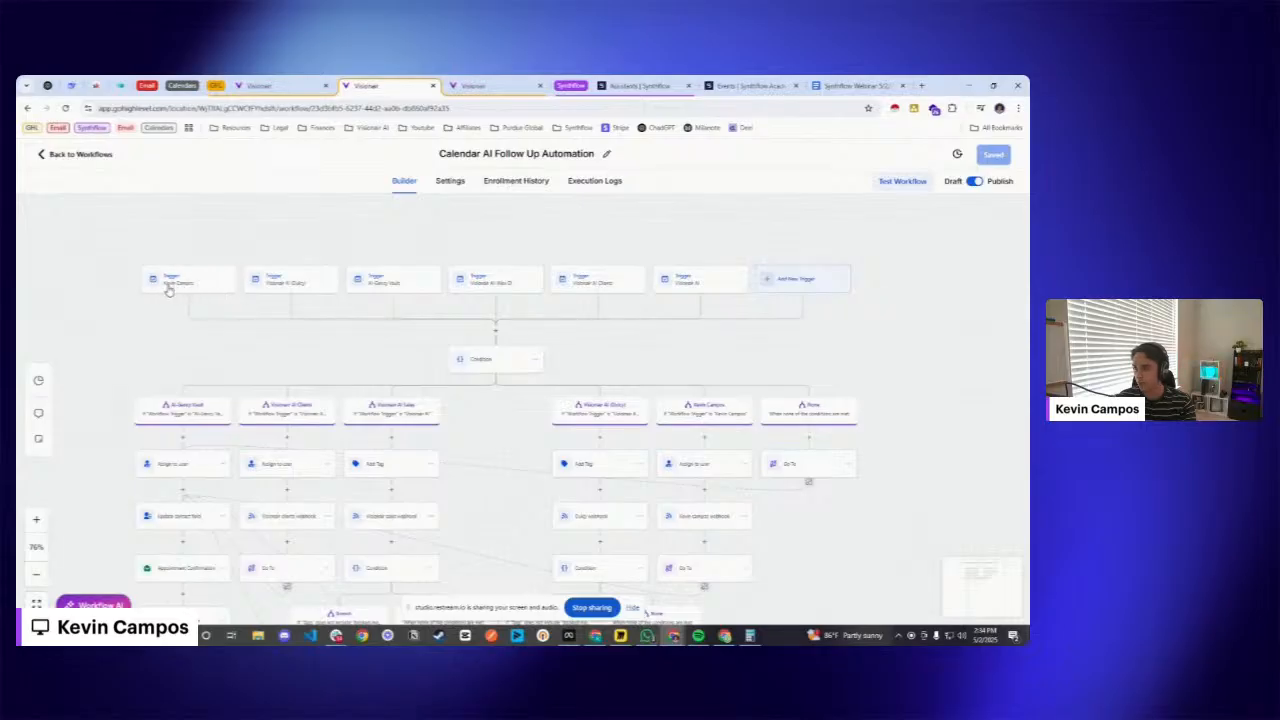
{"action": "left_click_drag", "start_coordinate": [381, 357], "coordinate": [376, 307]}
{"action": "left_click_drag", "start_coordinate": [497, 391], "coordinate": [536, 332]}
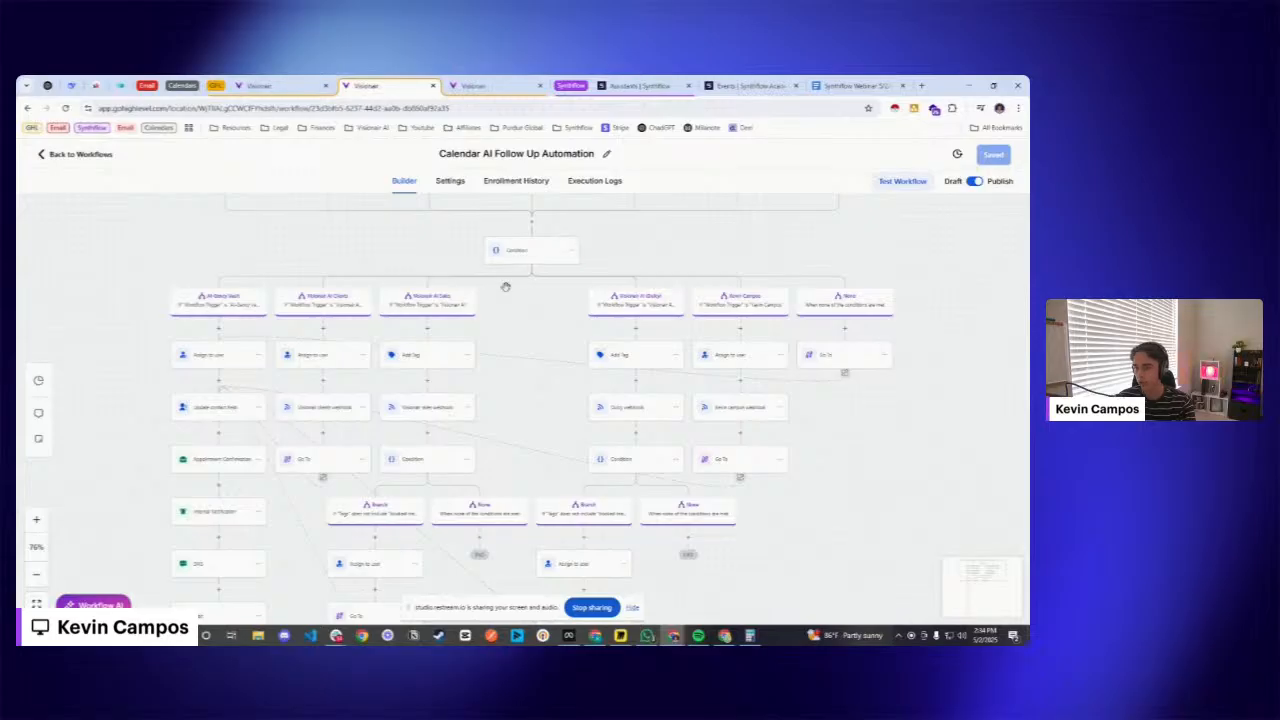
{"action": "left_click_drag", "start_coordinate": [526, 312], "coordinate": [640, 225]}
{"action": "left_click_drag", "start_coordinate": [191, 423], "coordinate": [311, 338]}
{"action": "scroll", "coordinate": [476, 360], "scroll_direction": "up", "scroll_amount": 7}
{"action": "scroll", "coordinate": [452, 366], "scroll_direction": "up", "scroll_amount": 1}
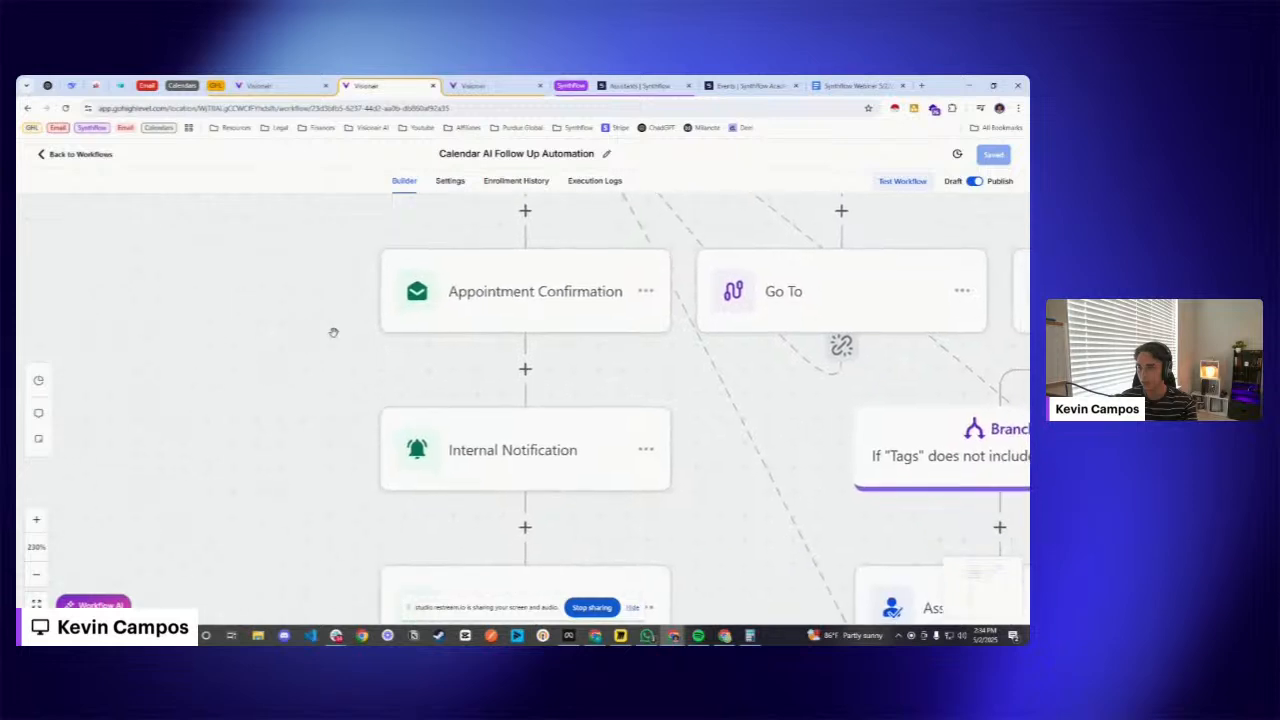
- Open the first Appointment Confirmation email and highlight the {{contact.user_appointment_date}} variable in its appointment details
{"action": "left_click", "coordinate": [544, 298]}
{"action": "scroll", "coordinate": [838, 380], "scroll_direction": "down", "scroll_amount": 4}
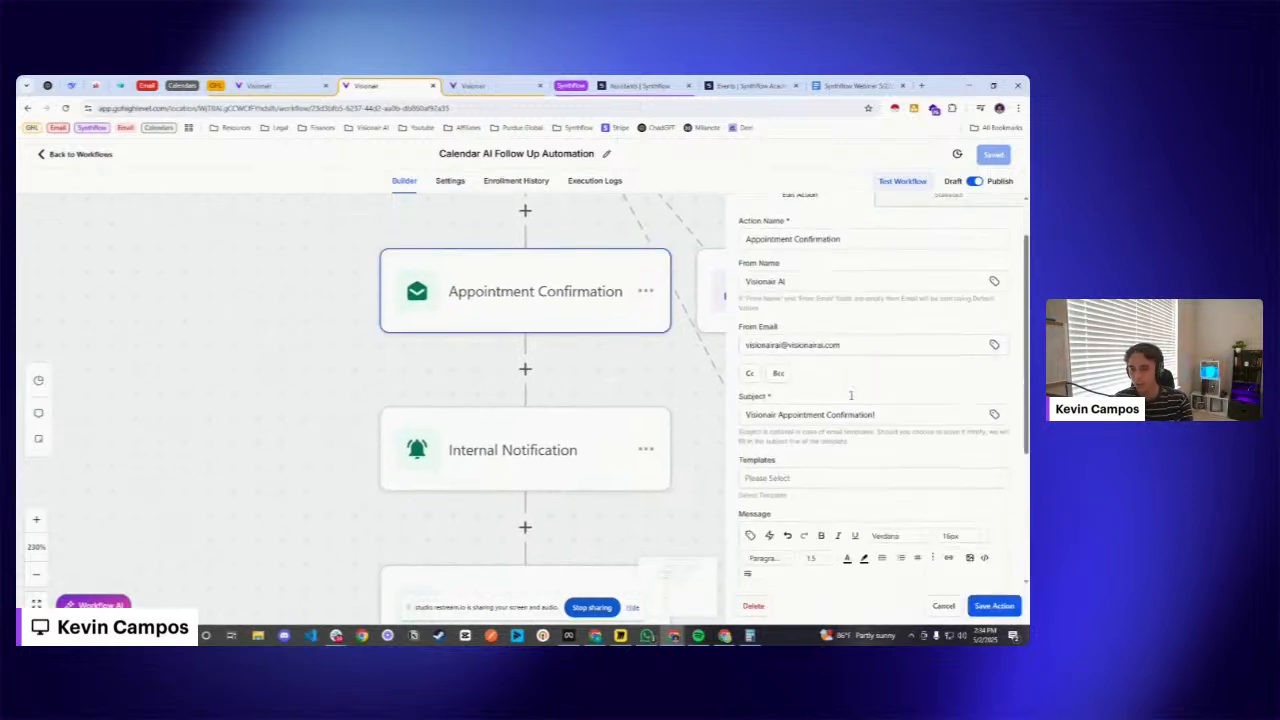
{"action": "scroll", "coordinate": [876, 460], "scroll_direction": "down", "scroll_amount": 1}
{"action": "scroll", "coordinate": [878, 458], "scroll_direction": "up", "scroll_amount": 1}
{"action": "scroll", "coordinate": [882, 385], "scroll_direction": "down", "scroll_amount": 2}
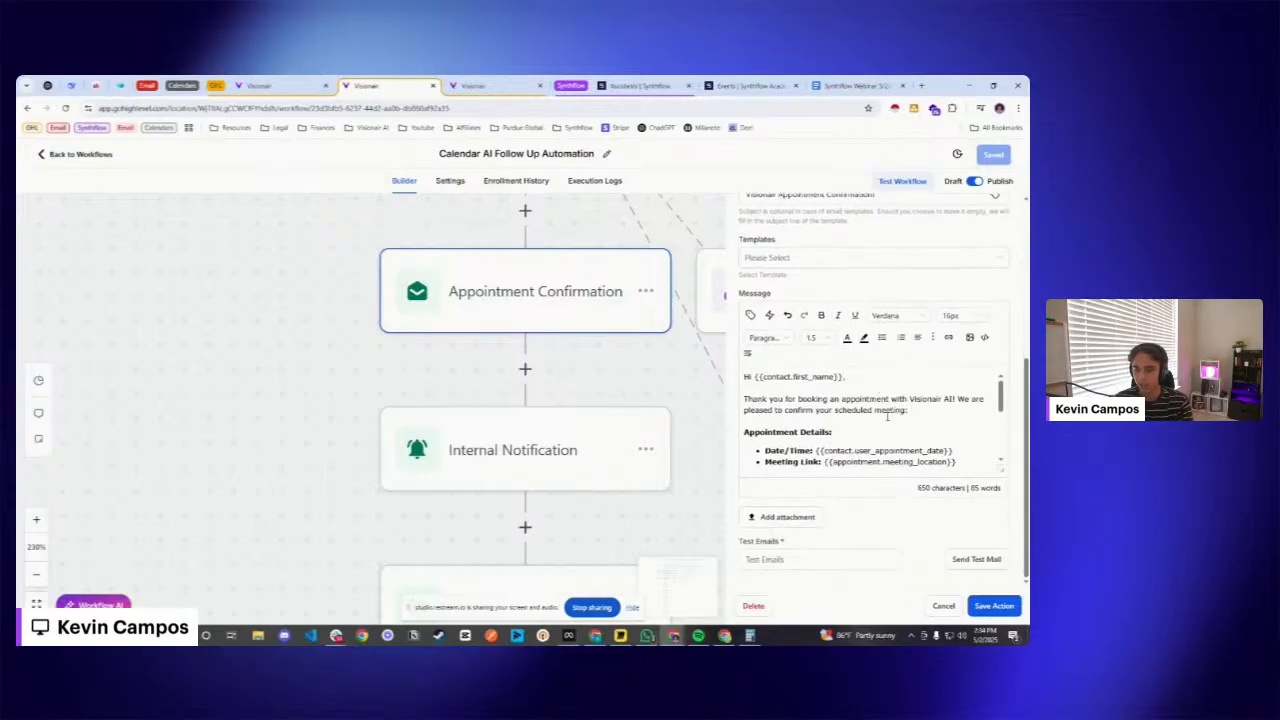
{"action": "scroll", "coordinate": [870, 422], "scroll_direction": "down", "scroll_amount": 2}
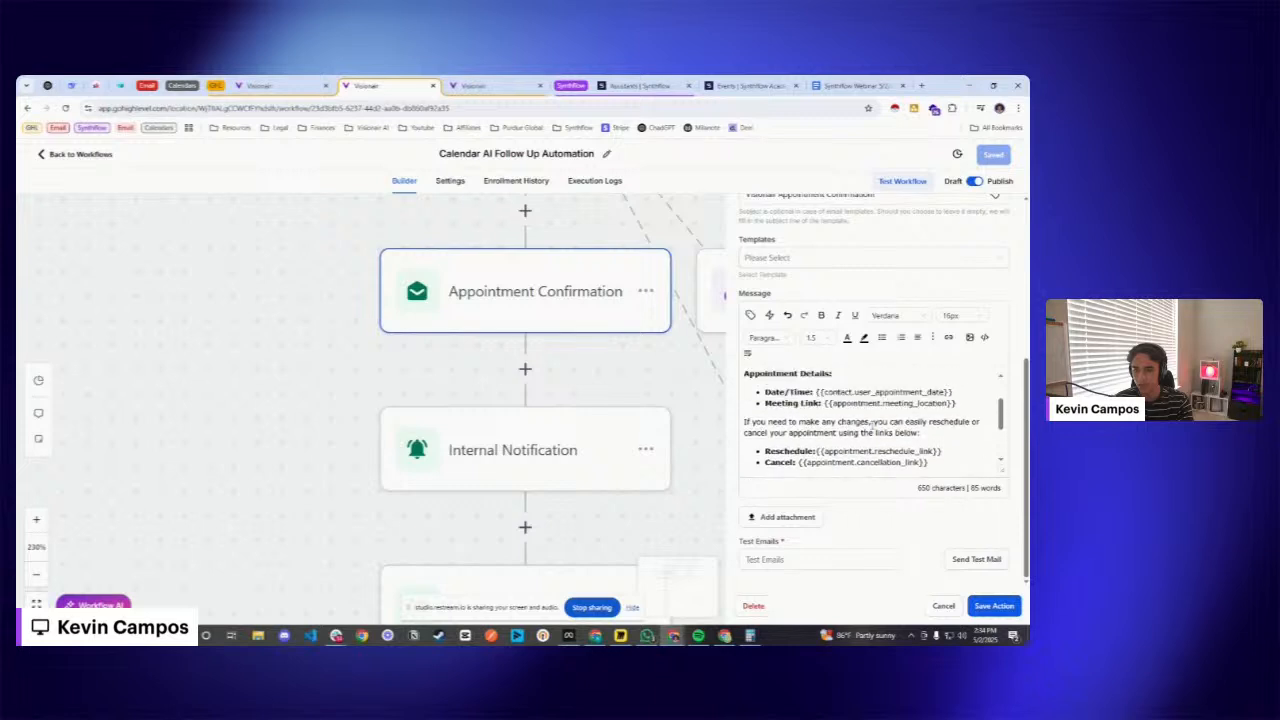
{"action": "left_click_drag", "start_coordinate": [766, 397], "coordinate": [953, 398]}
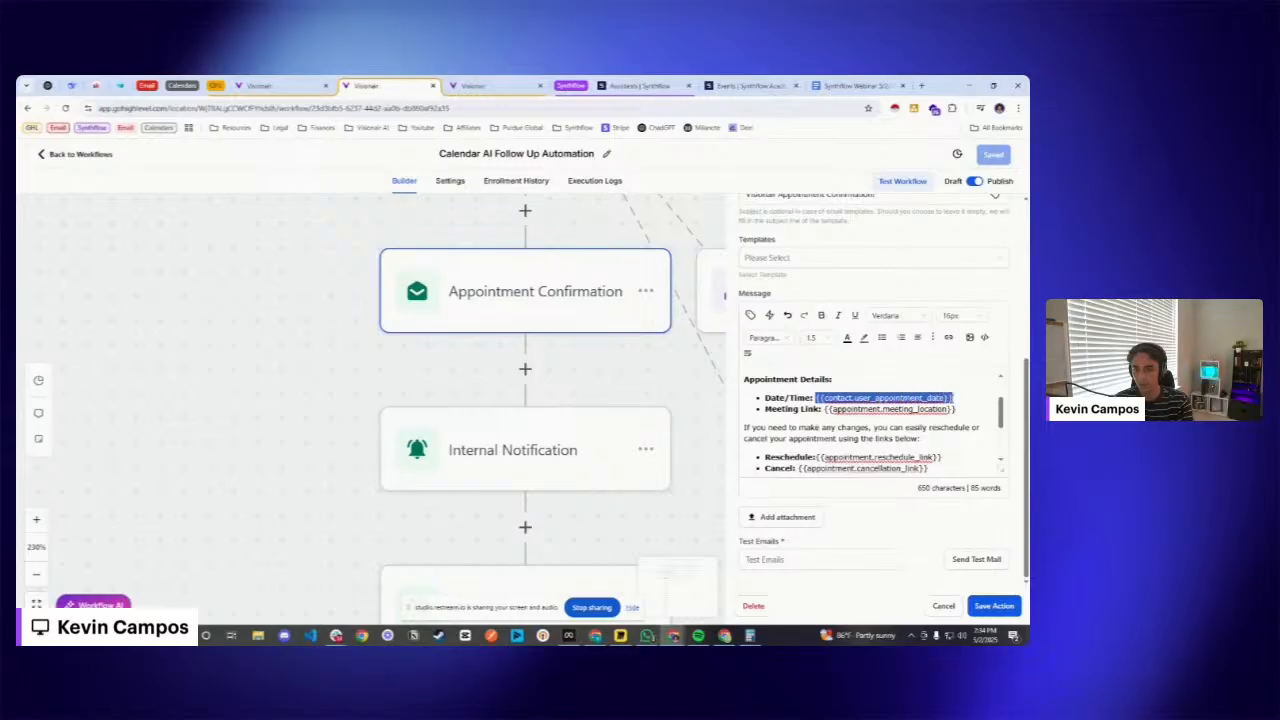
- Return to the Synthflow appointment_date extractor and highlight its date format "MM-DD-2025 HH:MM AM/PM" and its identifier
{"action": "left_click", "coordinate": [625, 82]}
{"action": "left_click_drag", "start_coordinate": [861, 290], "coordinate": [970, 290]}
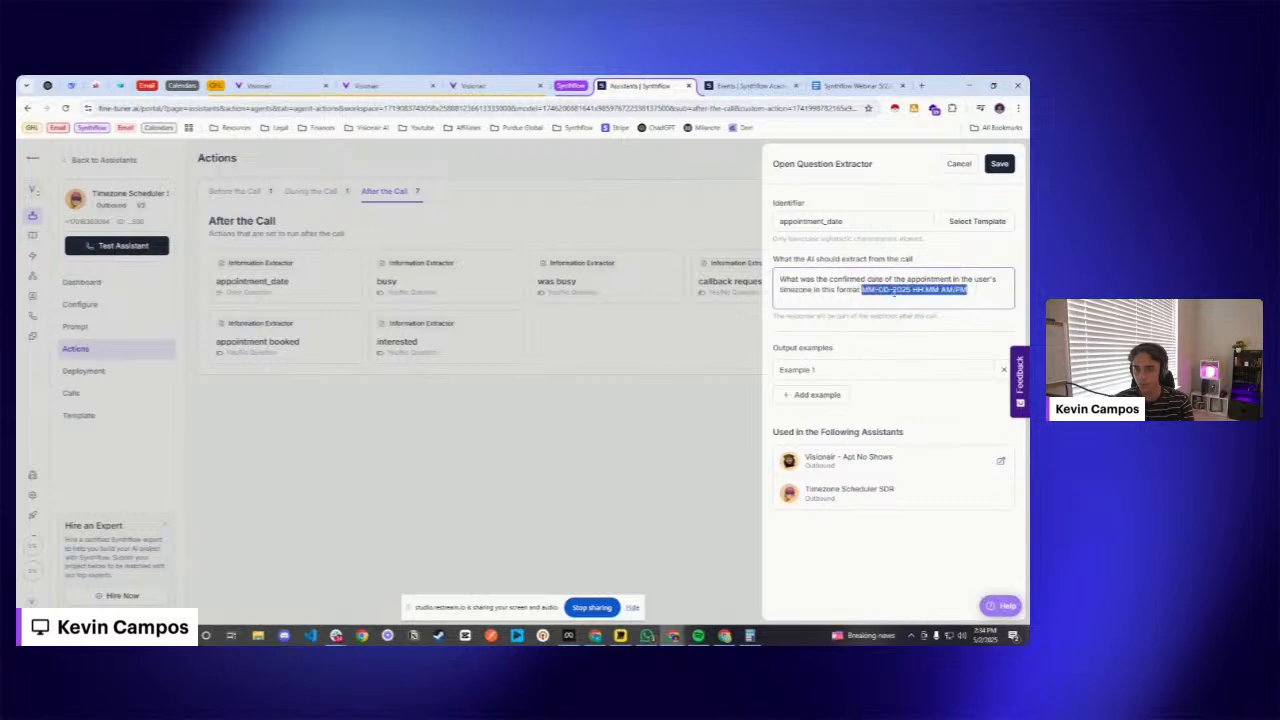
{"action": "left_click", "coordinate": [877, 291]}
{"action": "mouse_move", "coordinate": [868, 290]}
{"action": "left_mouse_down"}
{"action": "mouse_move", "coordinate": [980, 291]}
{"action": "mouse_move", "coordinate": [868, 290]}
{"action": "left_mouse_up"}
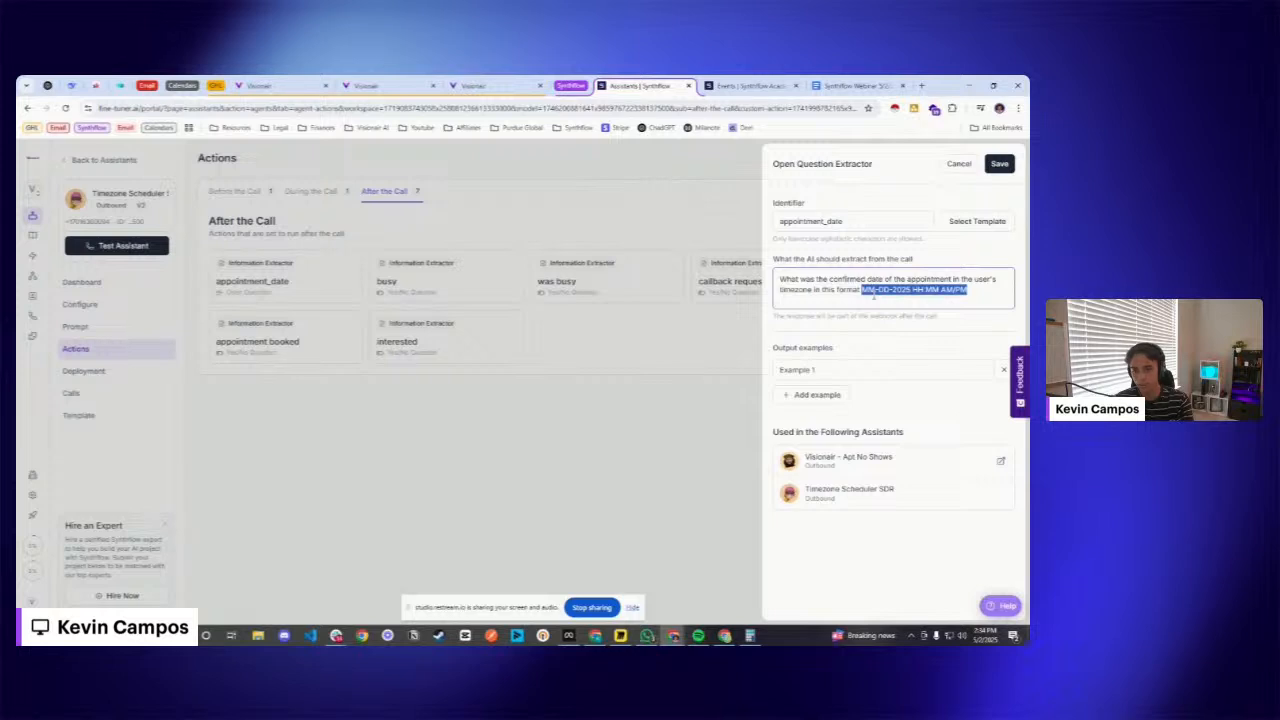
{"action": "left_click_drag", "start_coordinate": [861, 289], "coordinate": [970, 292]}
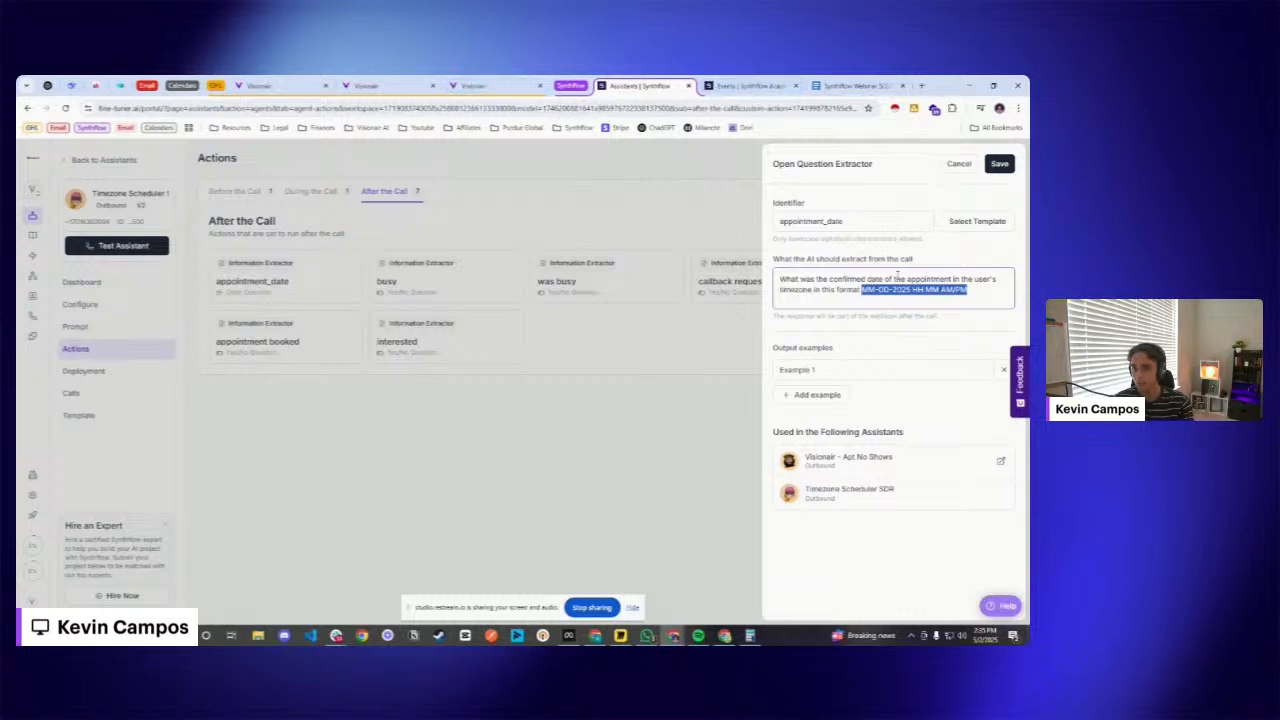
{"action": "double_click", "coordinate": [830, 221]}
- Return to the Calendar AI Follow Up Automation workflow, open the confirmation SMS and highlight {{contact.user_appointment_date}} in its message
{"action": "left_click", "coordinate": [395, 85]}
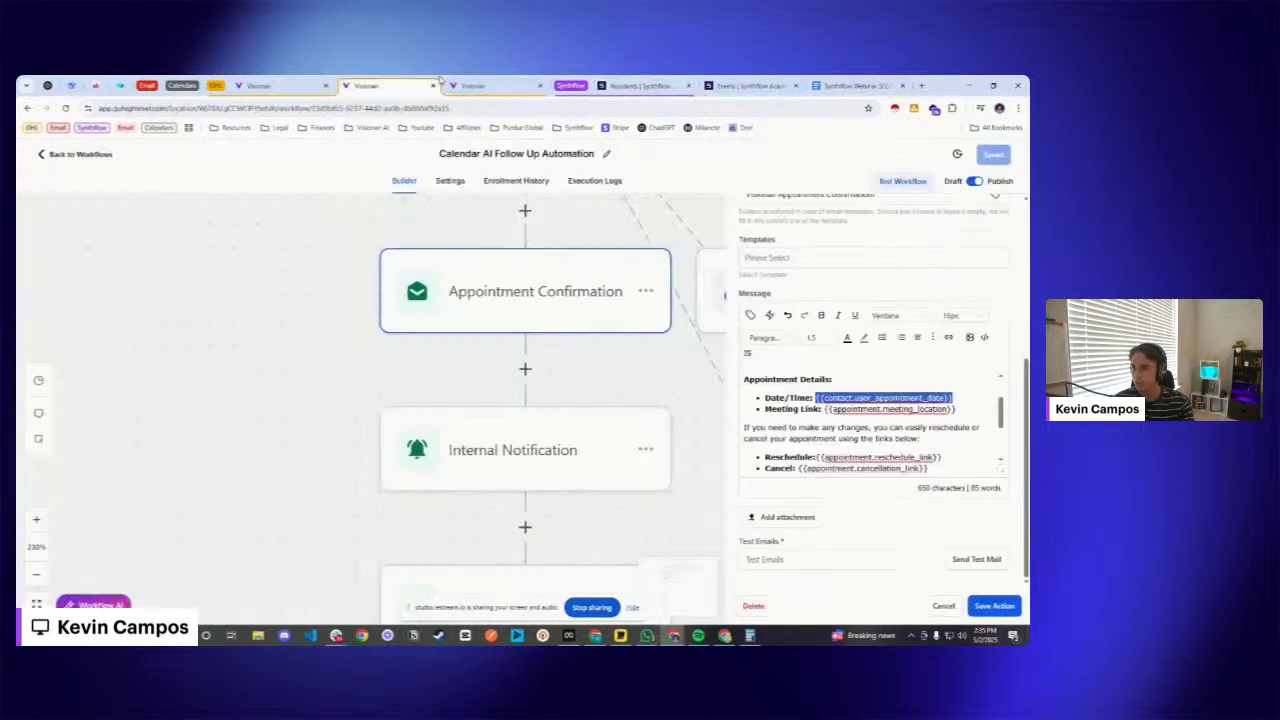
{"action": "scroll", "coordinate": [536, 390], "scroll_direction": "down", "scroll_amount": 2}
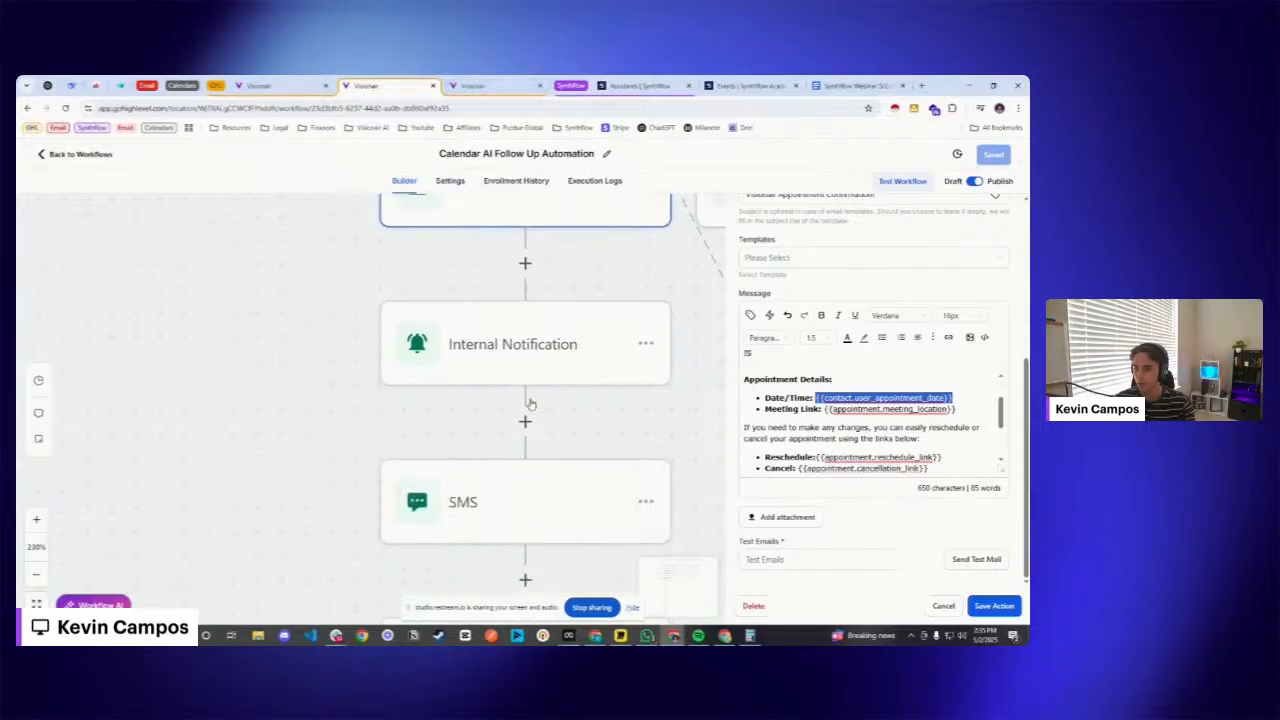
{"action": "scroll", "coordinate": [540, 395], "scroll_direction": "up", "scroll_amount": 1}
{"action": "scroll", "coordinate": [540, 400], "scroll_direction": "down", "scroll_amount": 3}
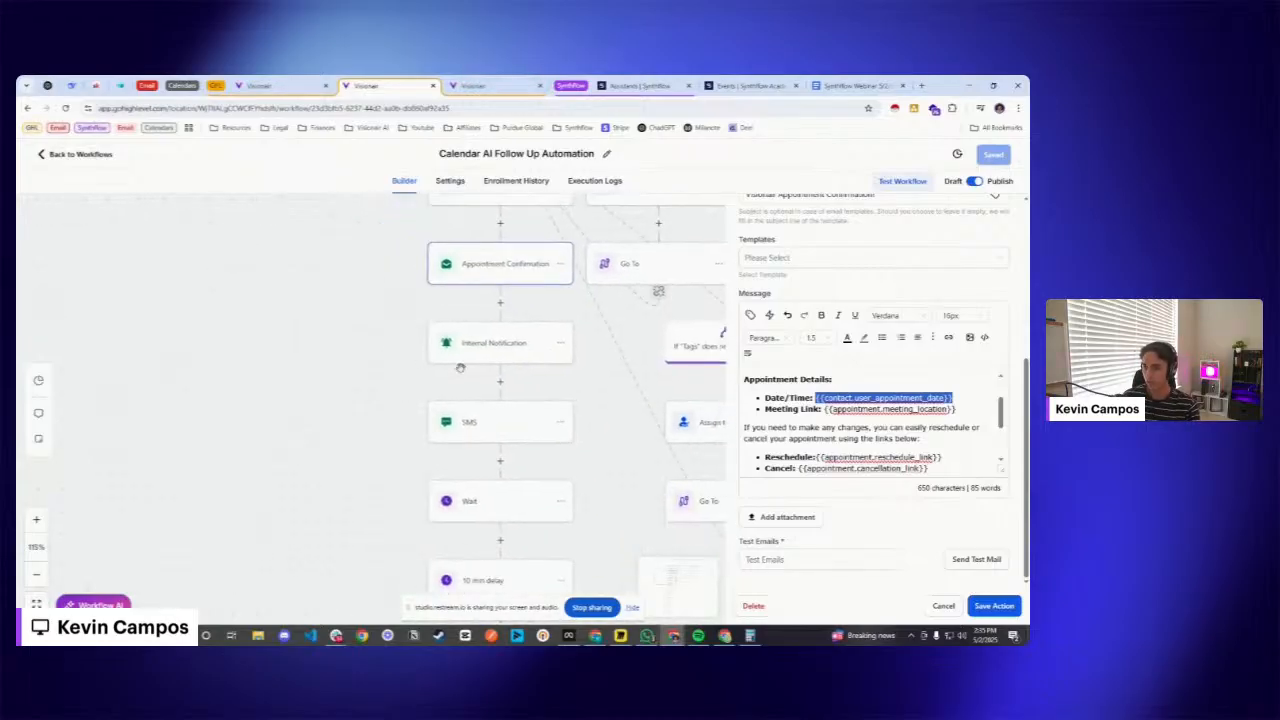
{"action": "scroll", "coordinate": [409, 362], "scroll_direction": "down", "scroll_amount": 2}
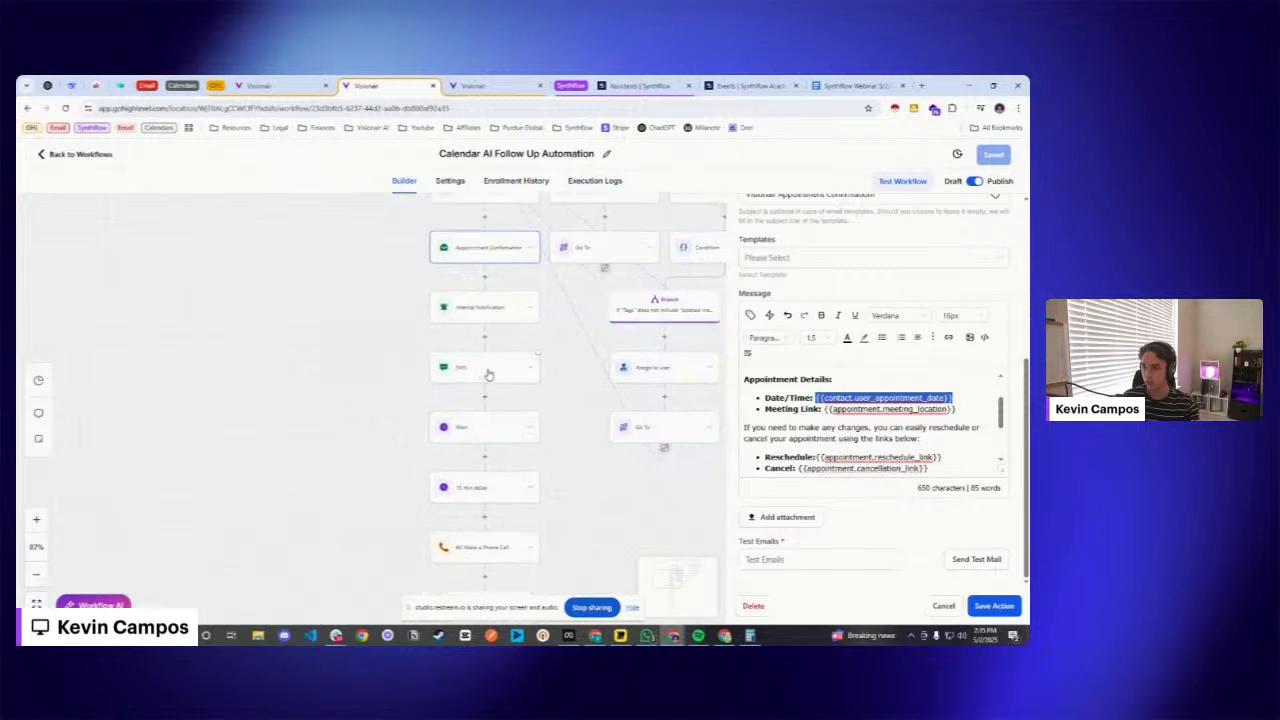
{"action": "left_click", "coordinate": [486, 372]}
{"action": "left_click_drag", "start_coordinate": [878, 426], "coordinate": [722, 422]}
- Open the one-hour reminder email further down the branch and highlight its {{contact.user_appointment_date}} variable
{"action": "scroll", "coordinate": [600, 430], "scroll_direction": "down", "scroll_amount": 5}
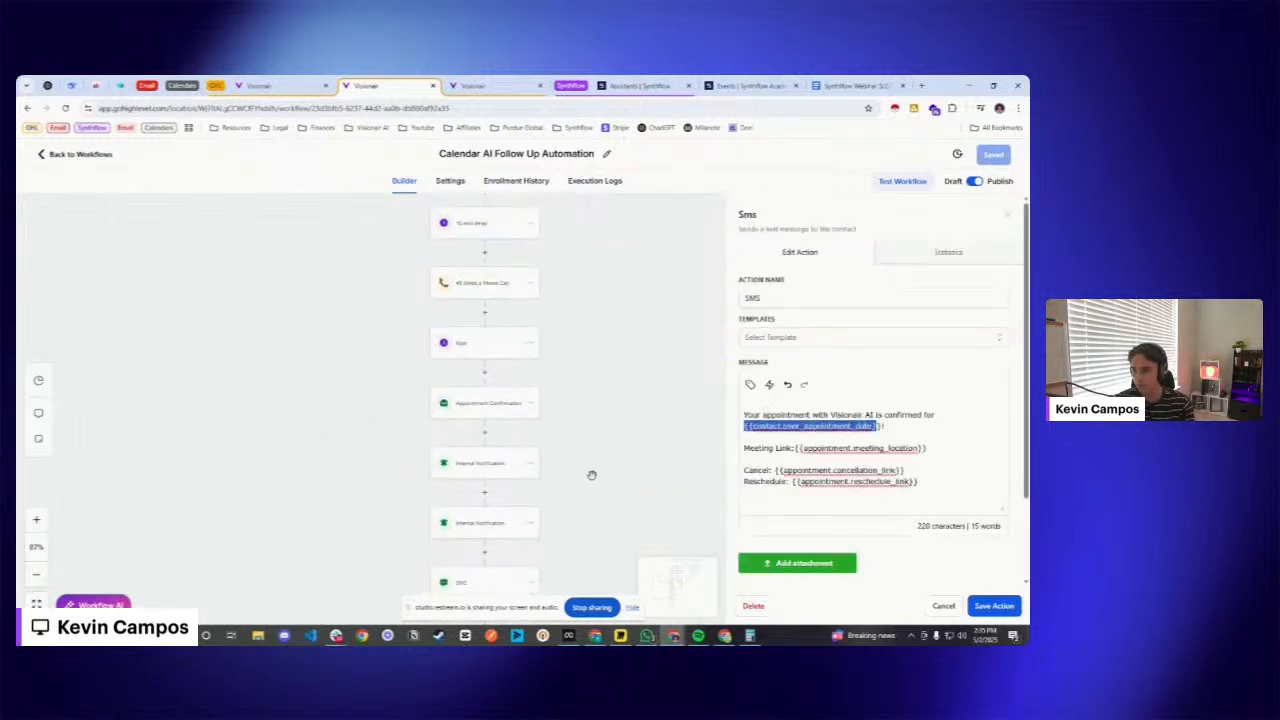
{"action": "scroll", "coordinate": [585, 450], "scroll_direction": "down", "scroll_amount": 3}
{"action": "left_click", "coordinate": [490, 279]}
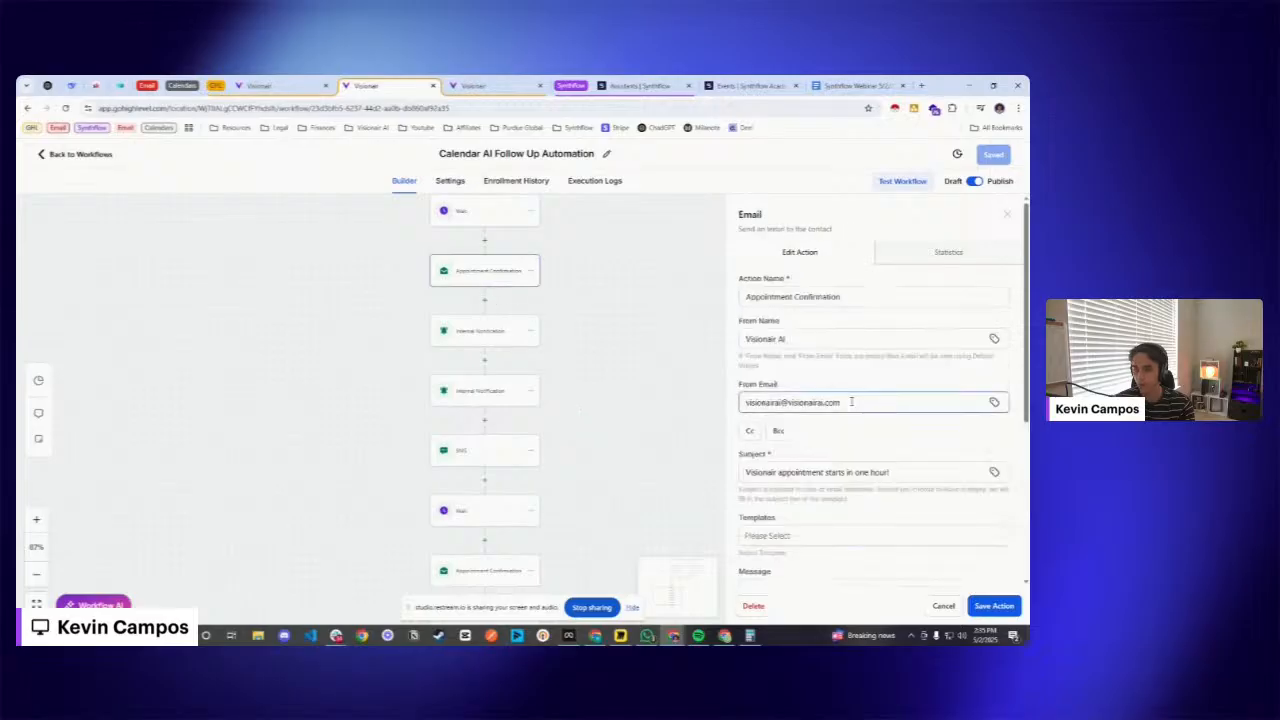
{"action": "scroll", "coordinate": [850, 401], "scroll_direction": "down", "scroll_amount": 3}
{"action": "scroll", "coordinate": [884, 421], "scroll_direction": "down", "scroll_amount": 2}
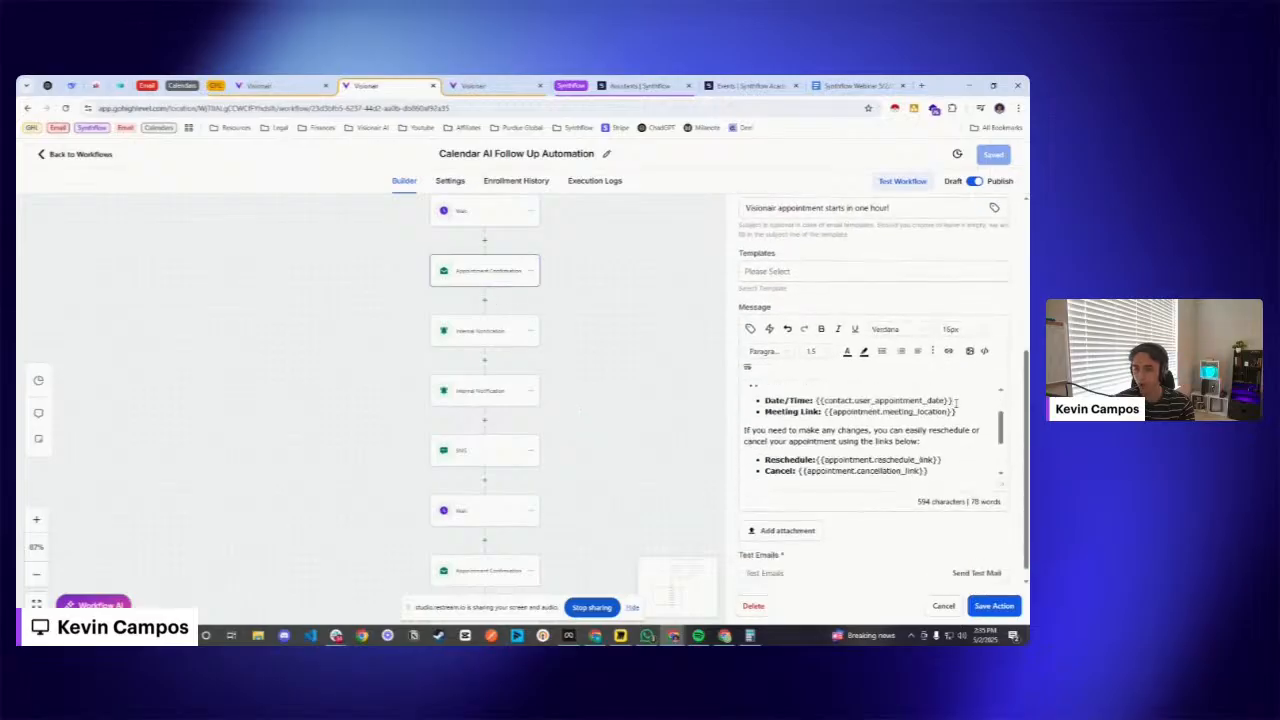
{"action": "left_click_drag", "start_coordinate": [956, 401], "coordinate": [816, 400]}
- Open the one-hour reminder SMS and read through its message
{"action": "scroll", "coordinate": [590, 350], "scroll_direction": "down", "scroll_amount": 1}
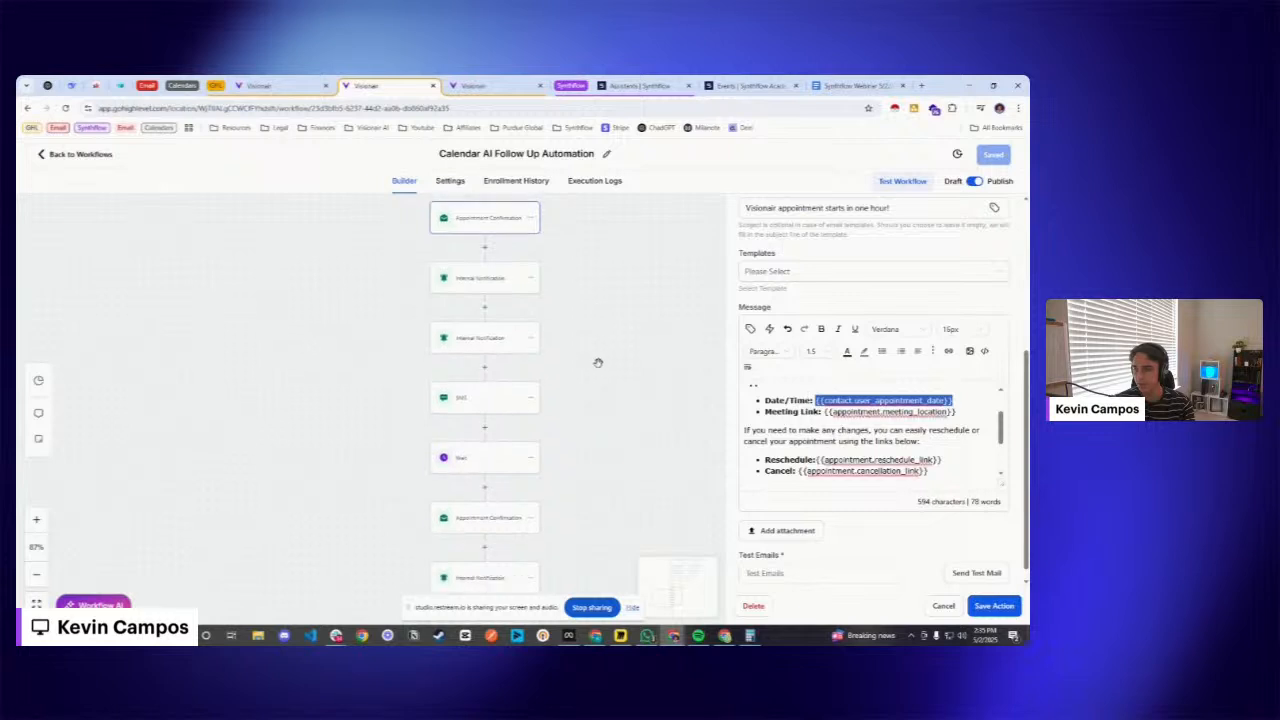
{"action": "left_click", "coordinate": [463, 398]}
{"action": "scroll", "coordinate": [883, 456], "scroll_direction": "up", "scroll_amount": 2}
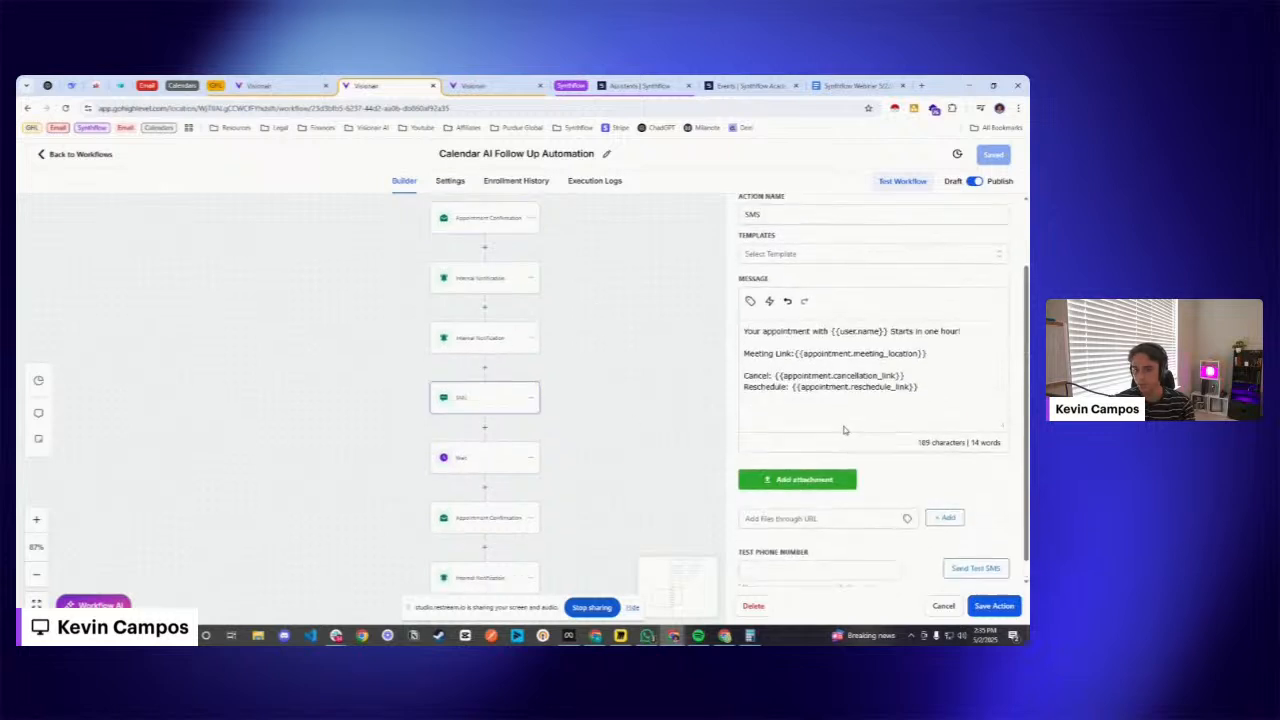
{"action": "scroll", "coordinate": [931, 437], "scroll_direction": "down", "scroll_amount": 1}
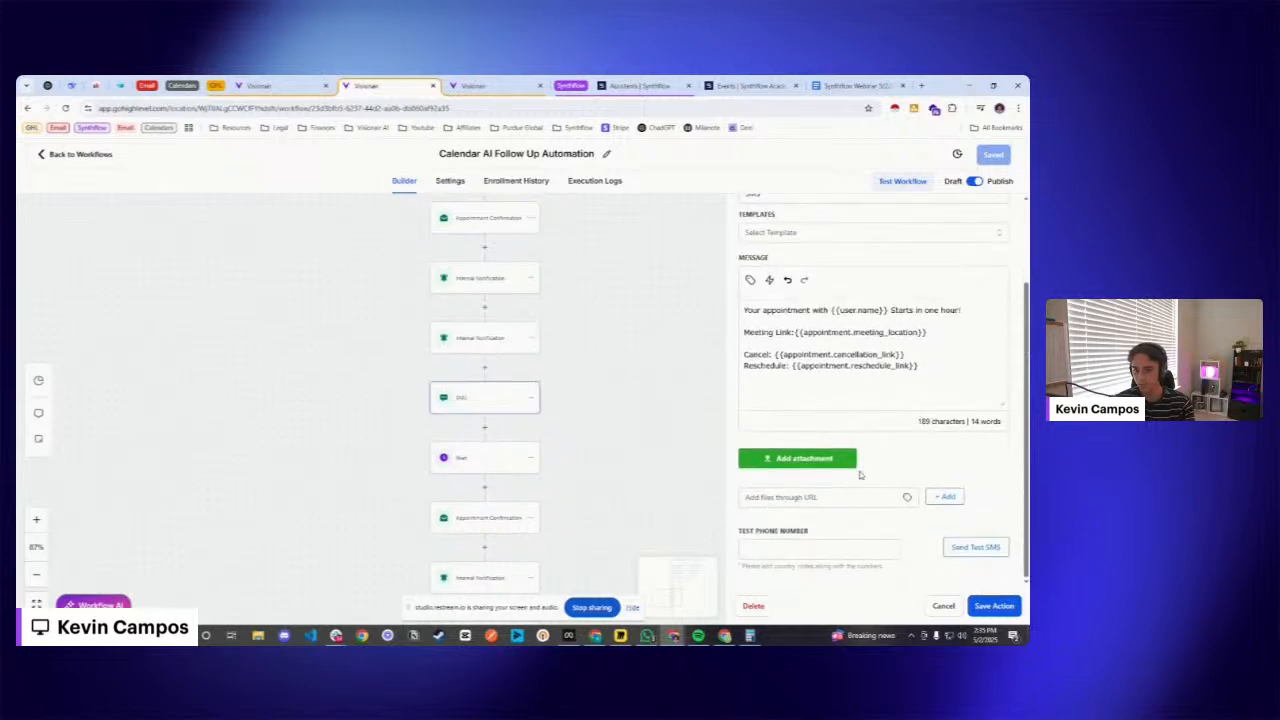
- Open the ten-minute reminder email and review the appointment details in its message
{"action": "scroll", "coordinate": [480, 436], "scroll_direction": "down", "scroll_amount": 2}
{"action": "left_click", "coordinate": [477, 398]}
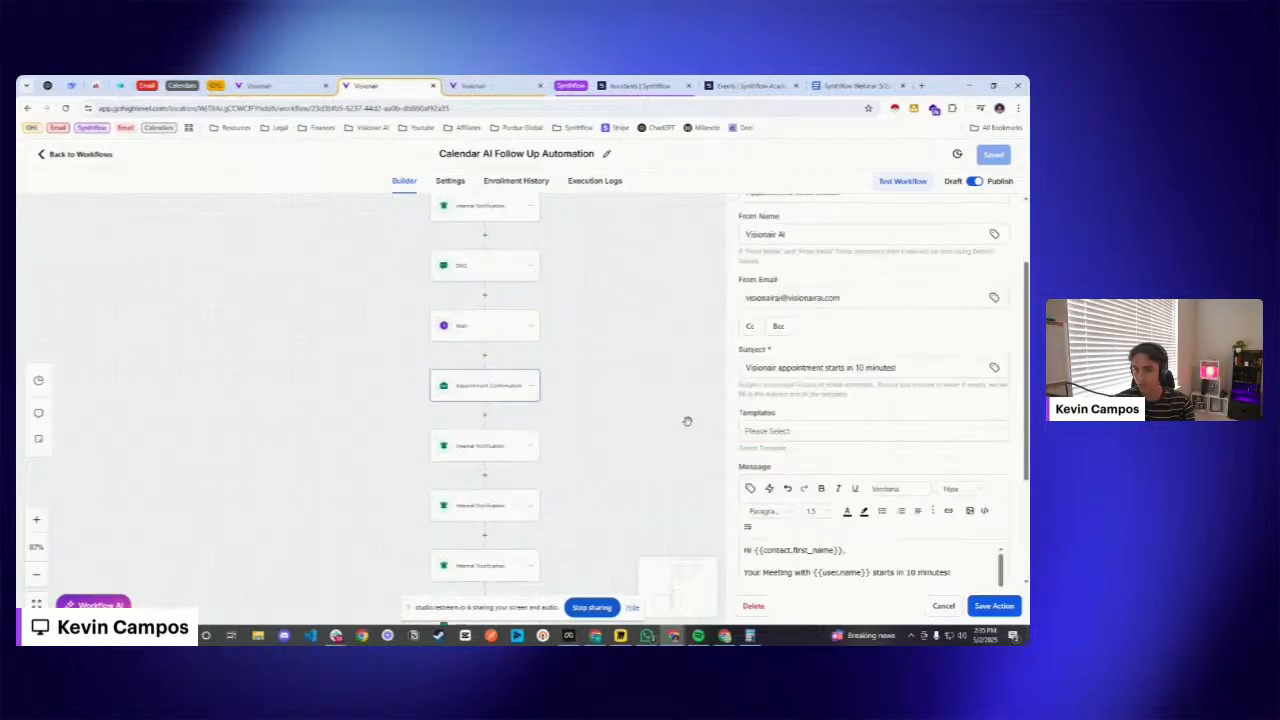
{"action": "scroll", "coordinate": [849, 431], "scroll_direction": "down", "scroll_amount": 3}
{"action": "scroll", "coordinate": [876, 433], "scroll_direction": "down", "scroll_amount": 3}
{"action": "scroll", "coordinate": [878, 433], "scroll_direction": "up", "scroll_amount": 3}
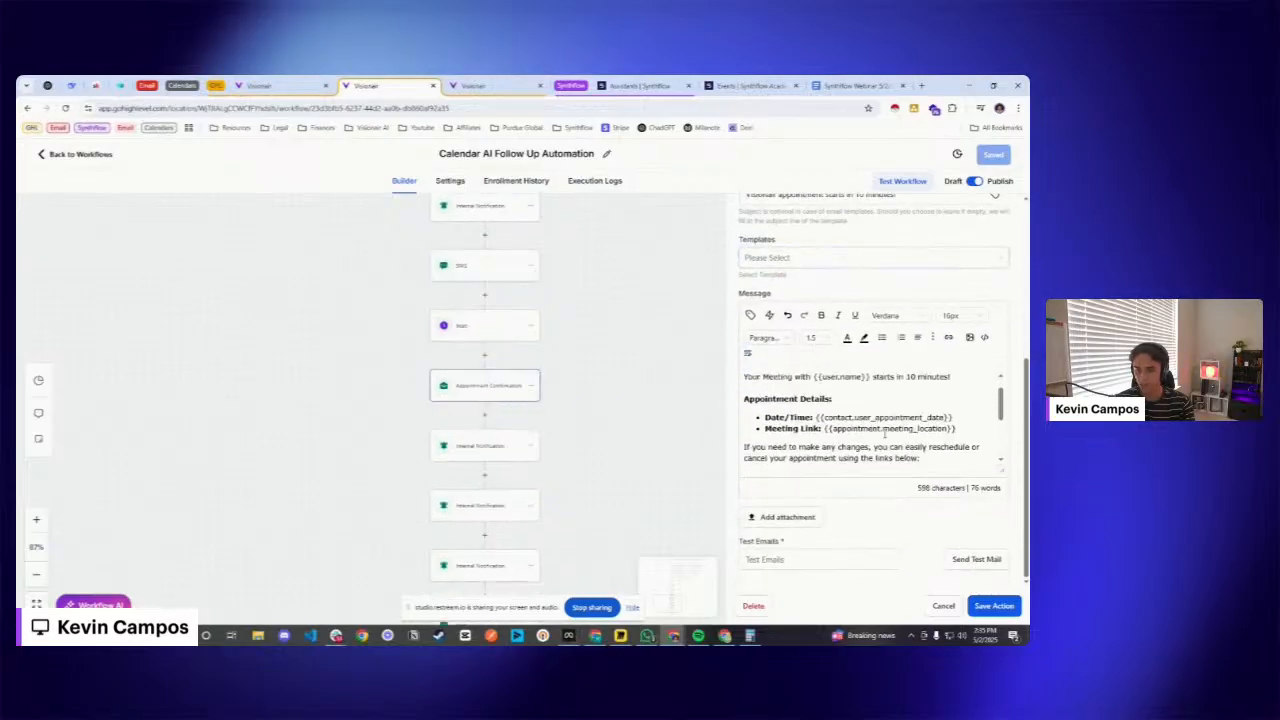
{"action": "scroll", "coordinate": [950, 420], "scroll_direction": "down", "scroll_amount": 3}
- Close the ten-minute reminder email unsaved and look over the whole workflow from its triggers down
{"action": "left_click", "coordinate": [941, 604]}
{"action": "scroll", "coordinate": [535, 420], "scroll_direction": "down", "scroll_amount": 10}
{"action": "left_click_drag", "start_coordinate": [603, 420], "coordinate": [577, 489]}
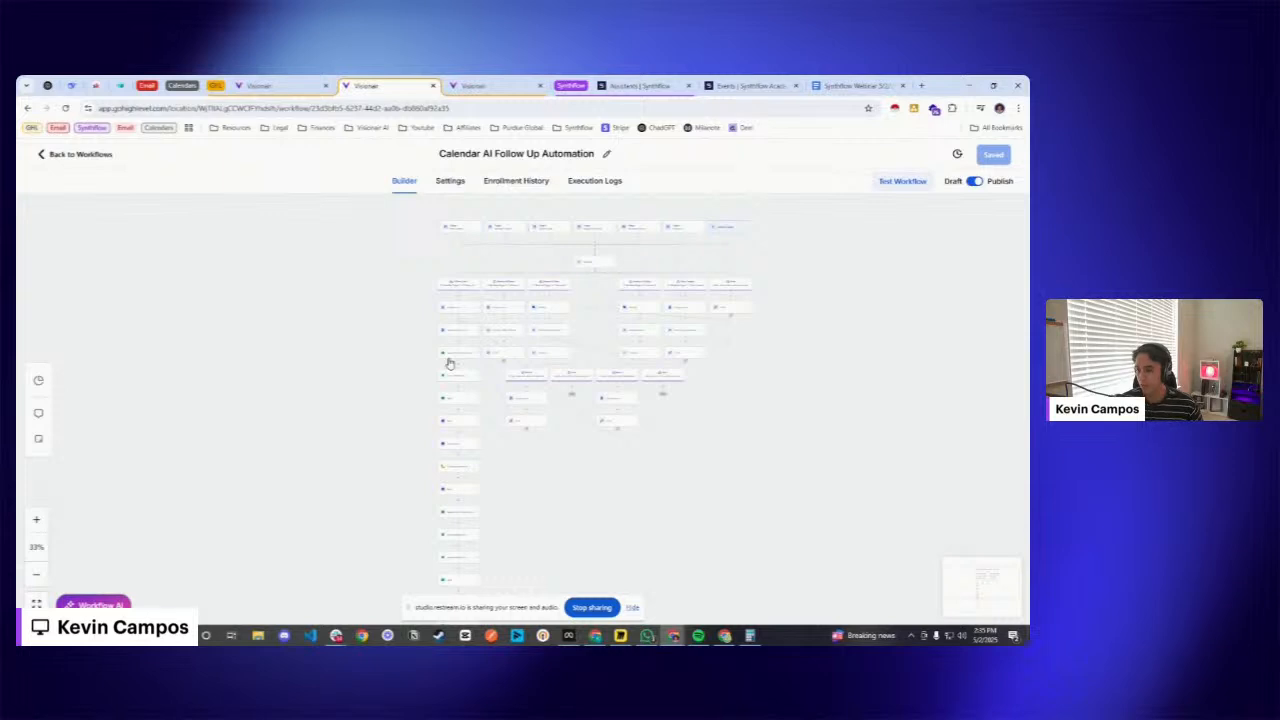
{"action": "left_click_drag", "start_coordinate": [626, 474], "coordinate": [591, 537]}
- Switch to the Synthflow assistant and close the appointment_date extractor without saving
{"action": "left_click", "coordinate": [628, 84]}
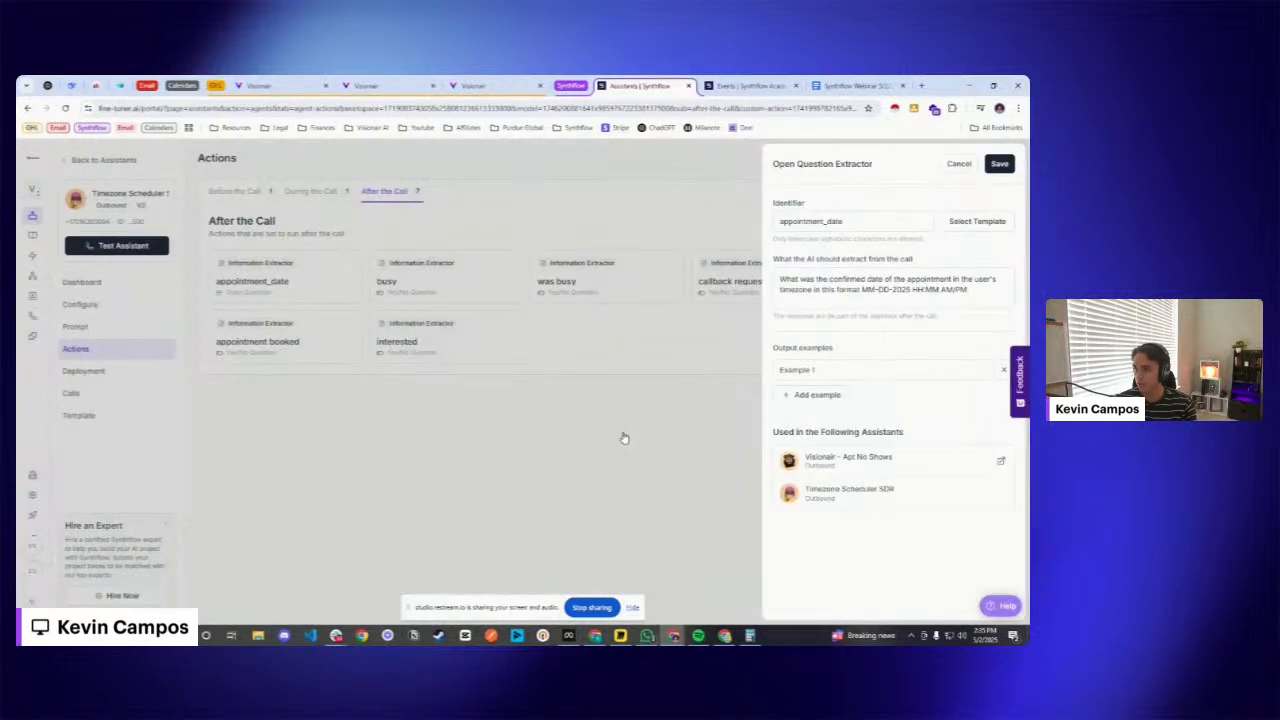
{"action": "left_click", "coordinate": [958, 163]}
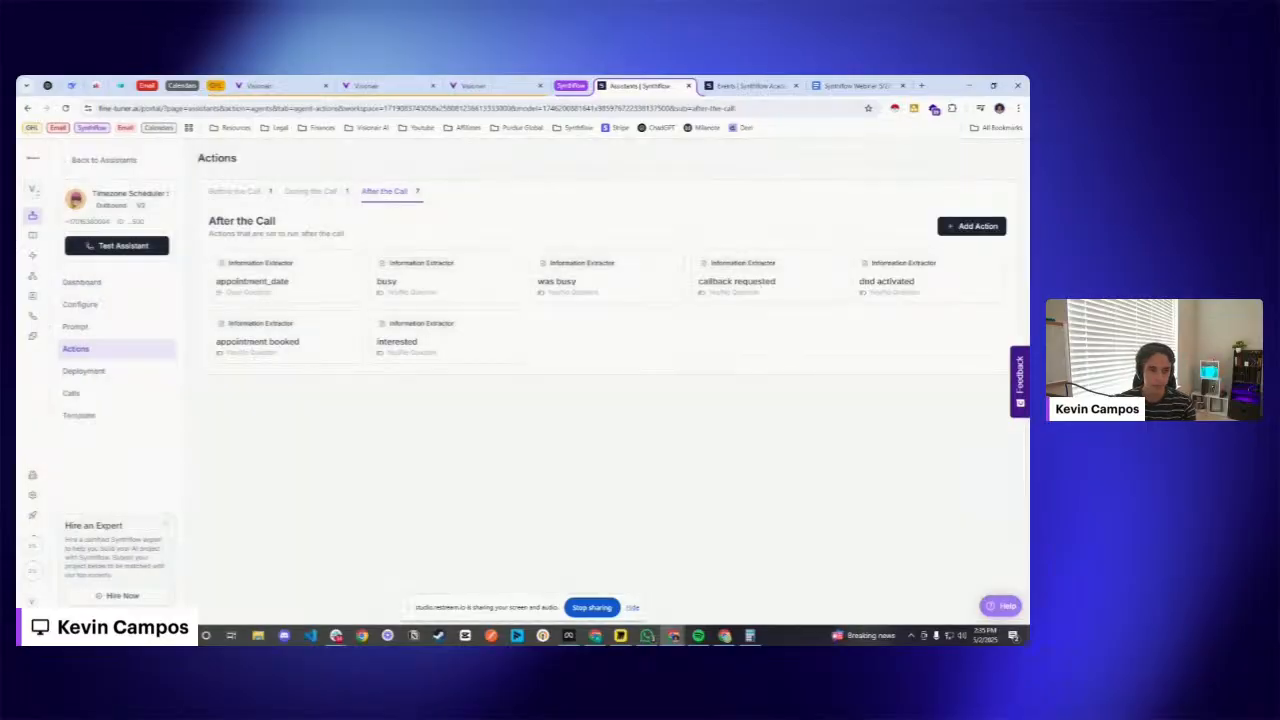
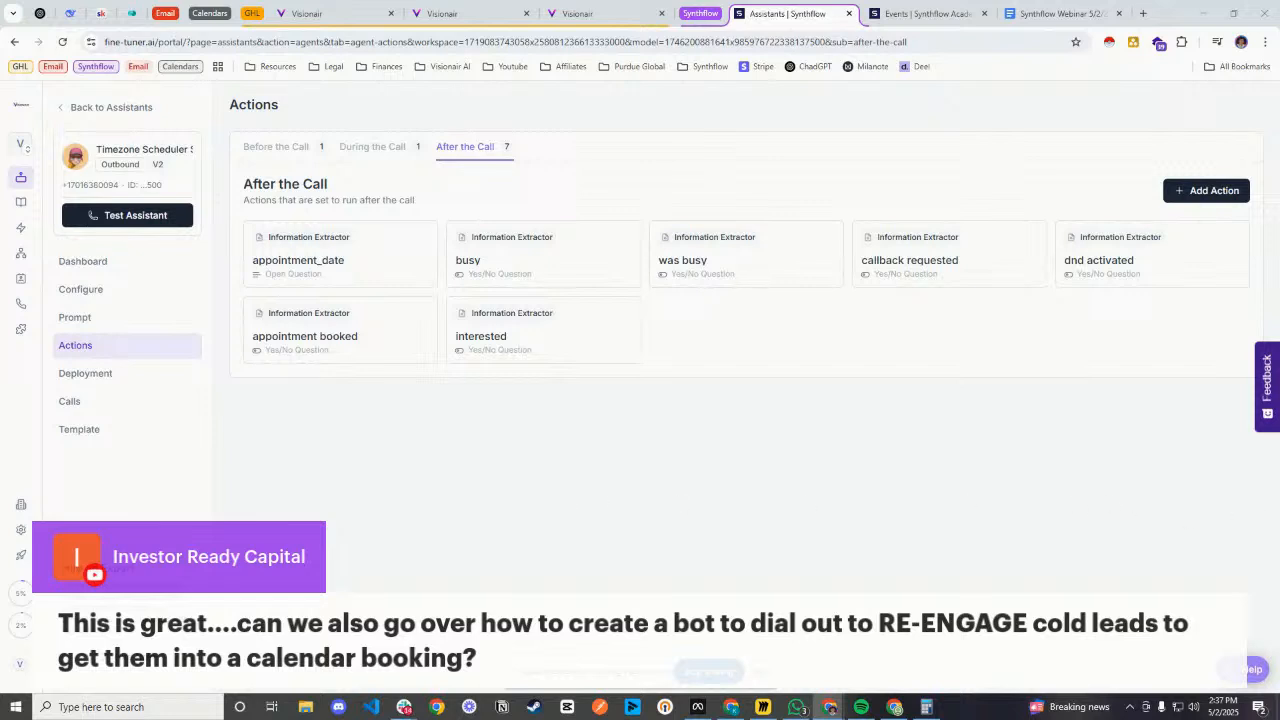
- Switch to the Synthflow Academy events page, list the past events and search the page for "lead"
{"action": "left_click", "coordinate": [925, 13]}
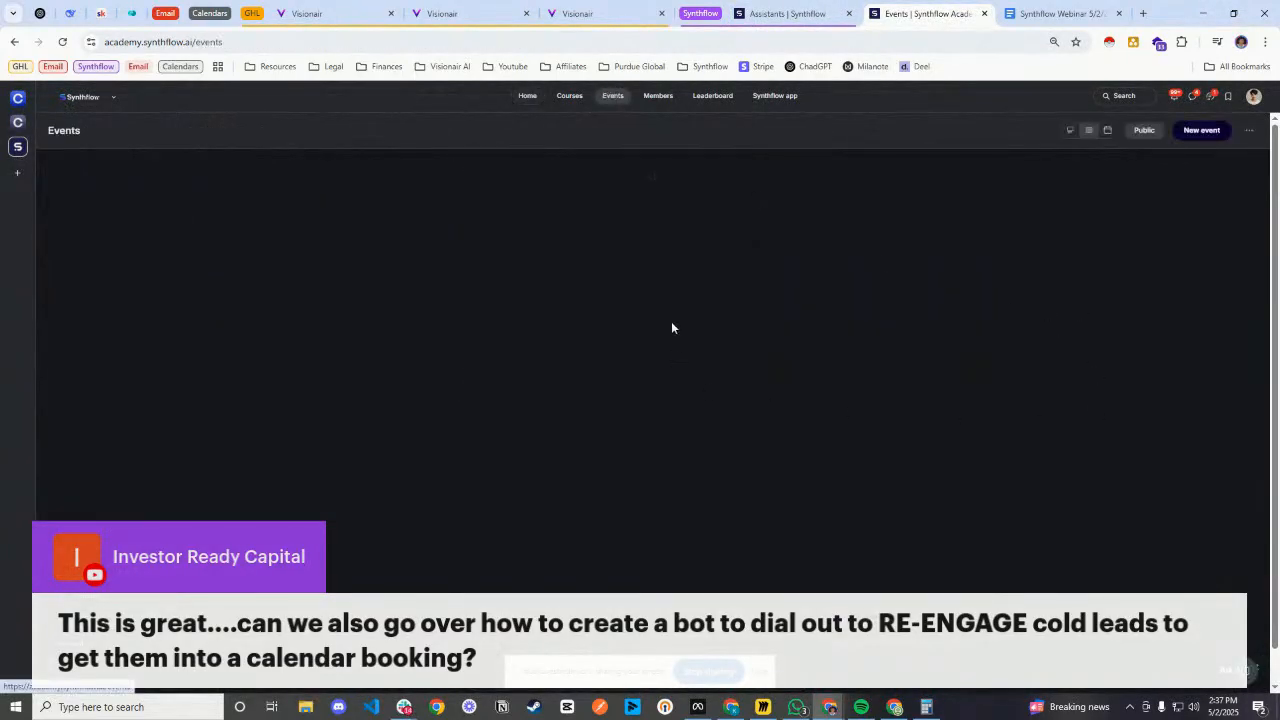
{"action": "left_click", "coordinate": [553, 177]}
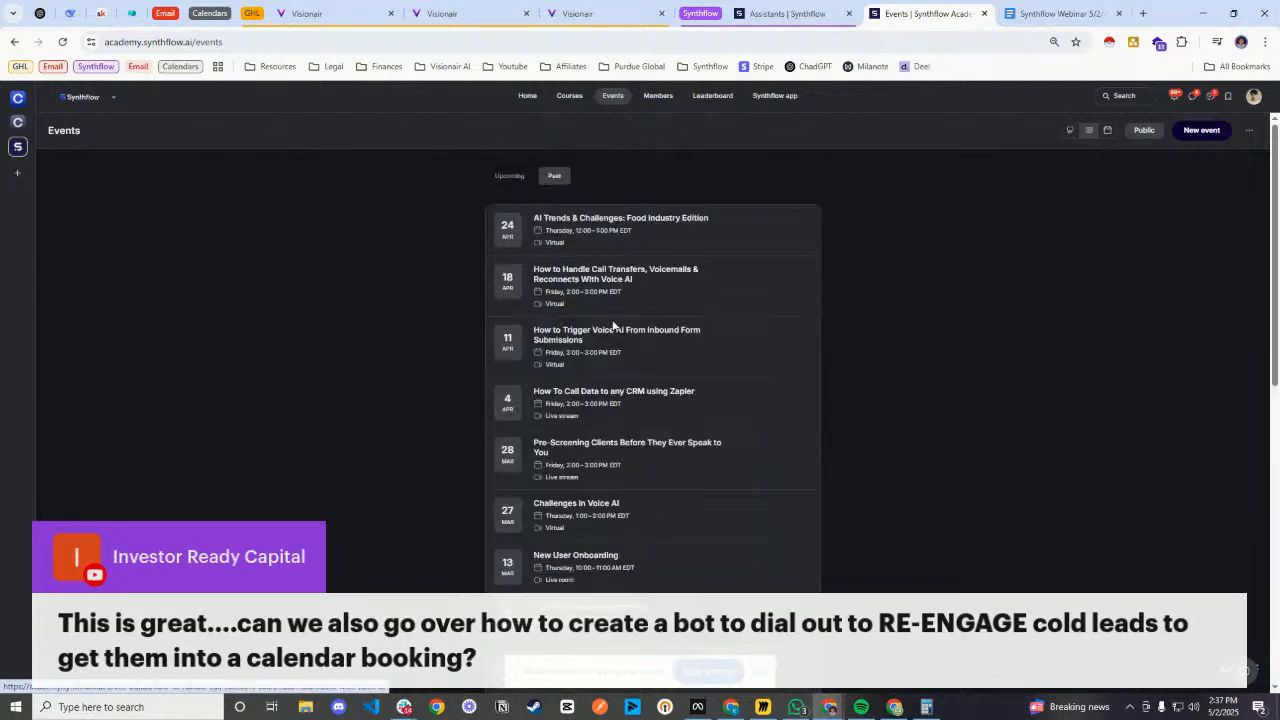
{"action": "scroll", "coordinate": [640, 300], "scroll_direction": "down", "scroll_amount": 2}
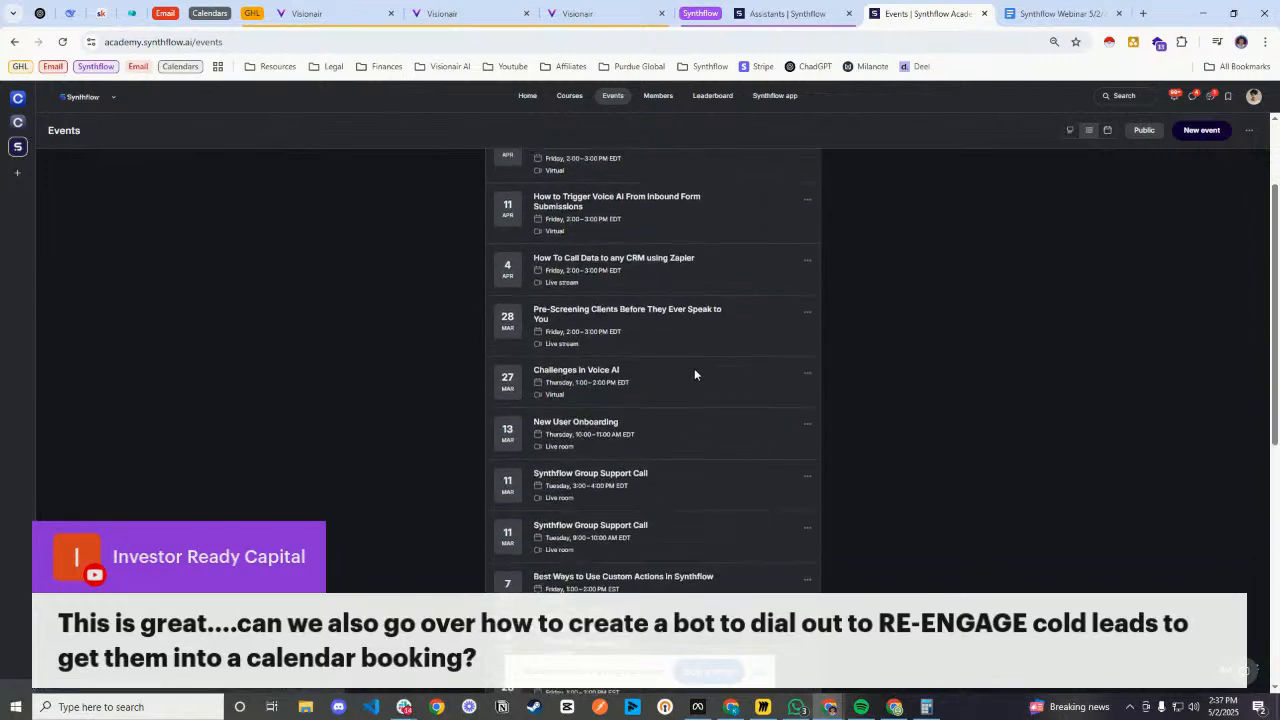
{"action": "key", "text": "ctrl+f"}
{"action": "type", "text": "lead"}
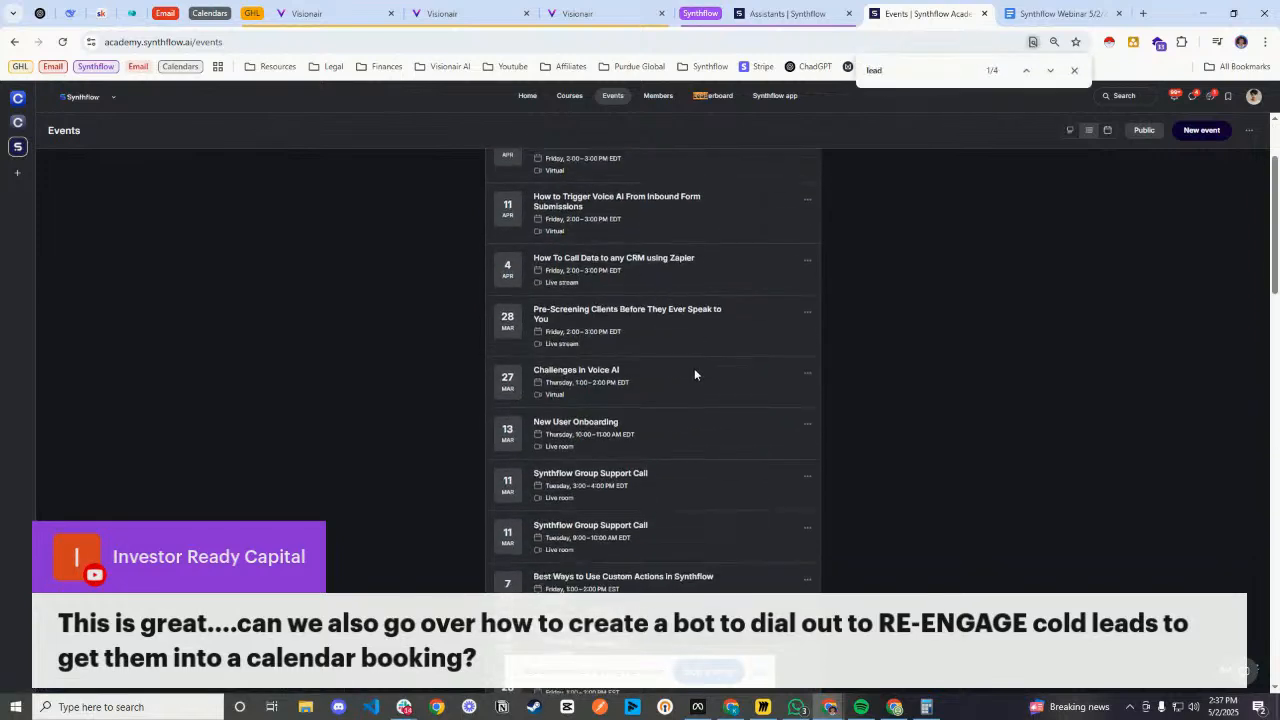
- Step backward through the "lead" matches to the "How to Call 150,000 Leads" and real estate lead reactivation webinars
{"action": "left_click", "coordinate": [1025, 71]}
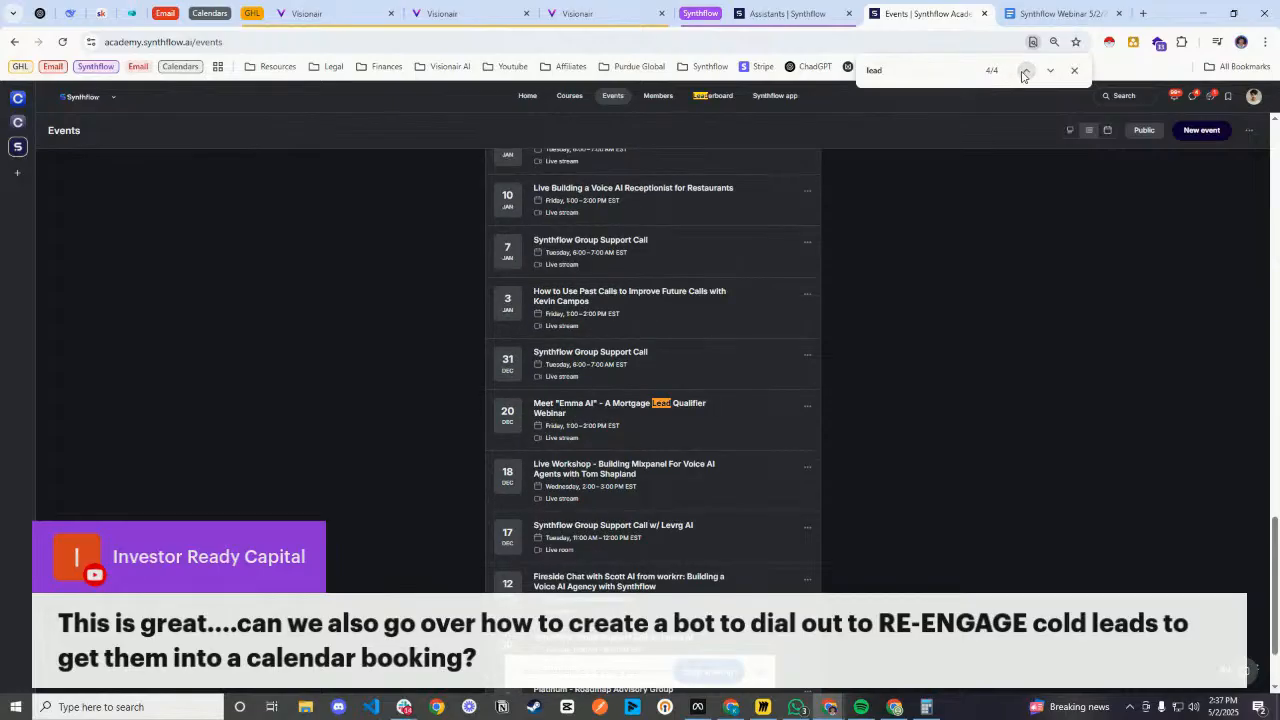
{"action": "left_click", "coordinate": [1023, 73]}
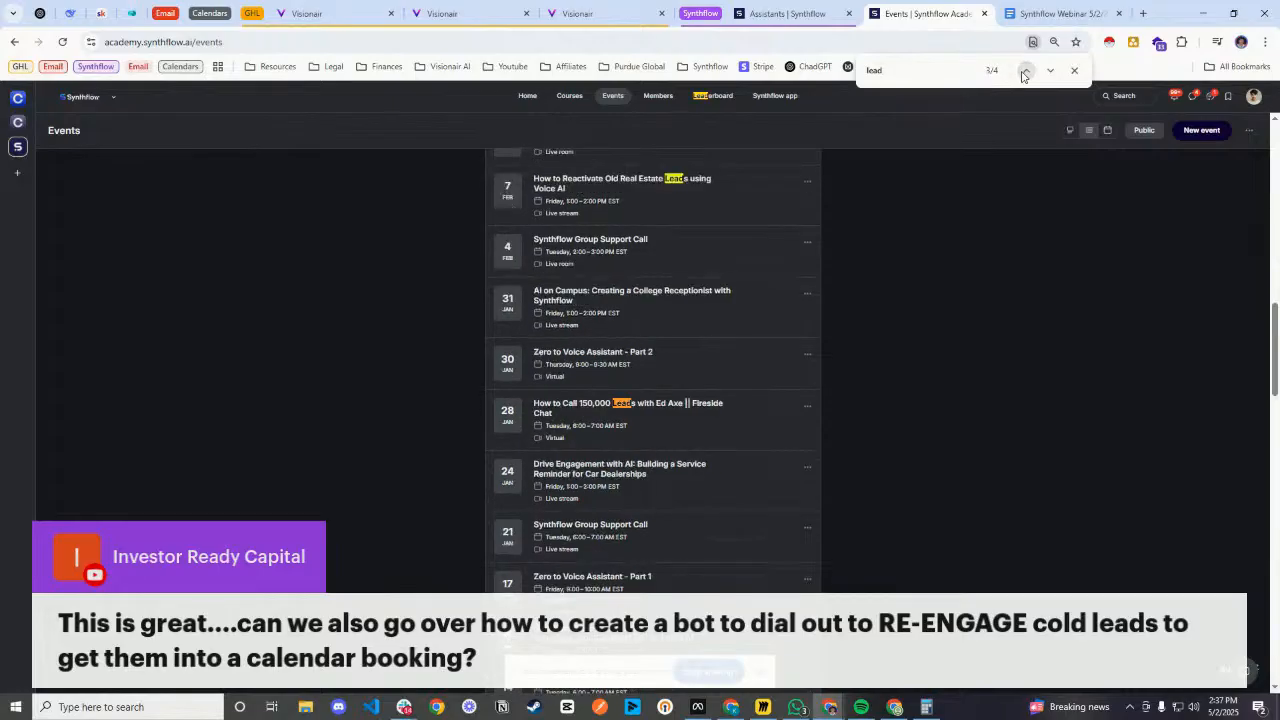
{"action": "scroll", "coordinate": [756, 286], "scroll_direction": "up", "scroll_amount": 2}
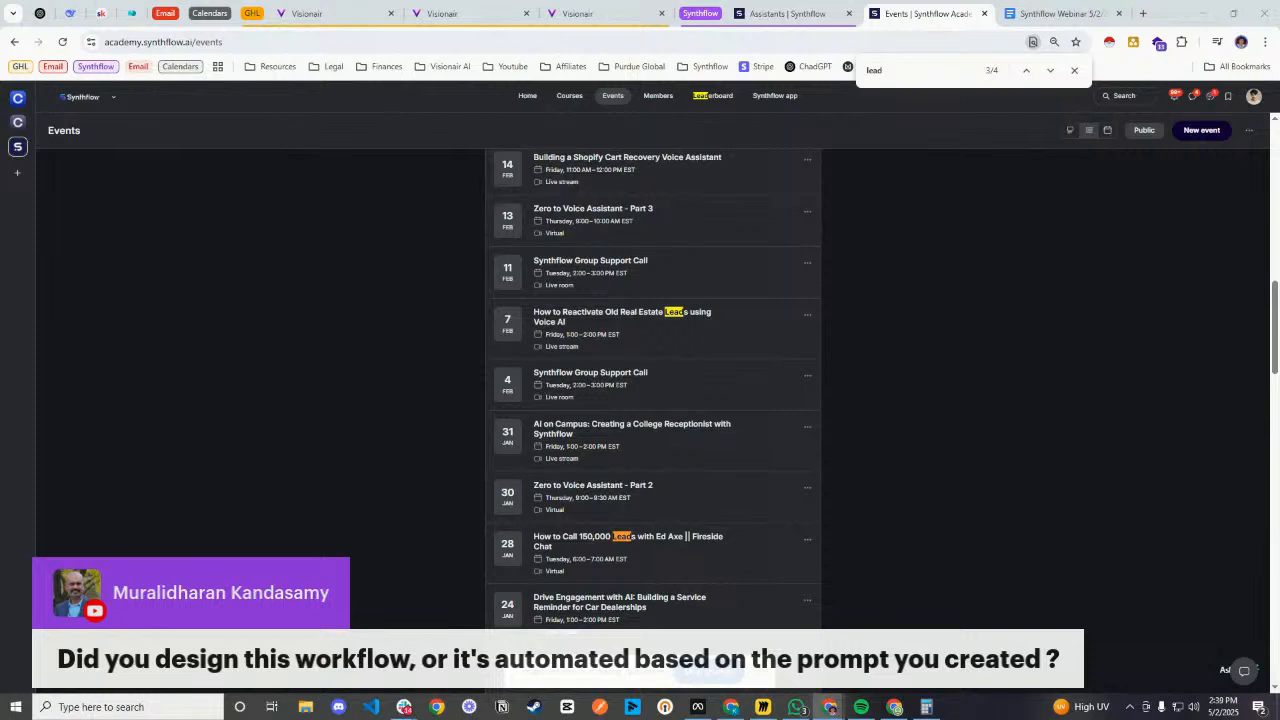
- Switch to the GoHighLevel workflows and look over the branches of the Post Outbound Call Data workflow
{"action": "left_click", "coordinate": [500, 12]}
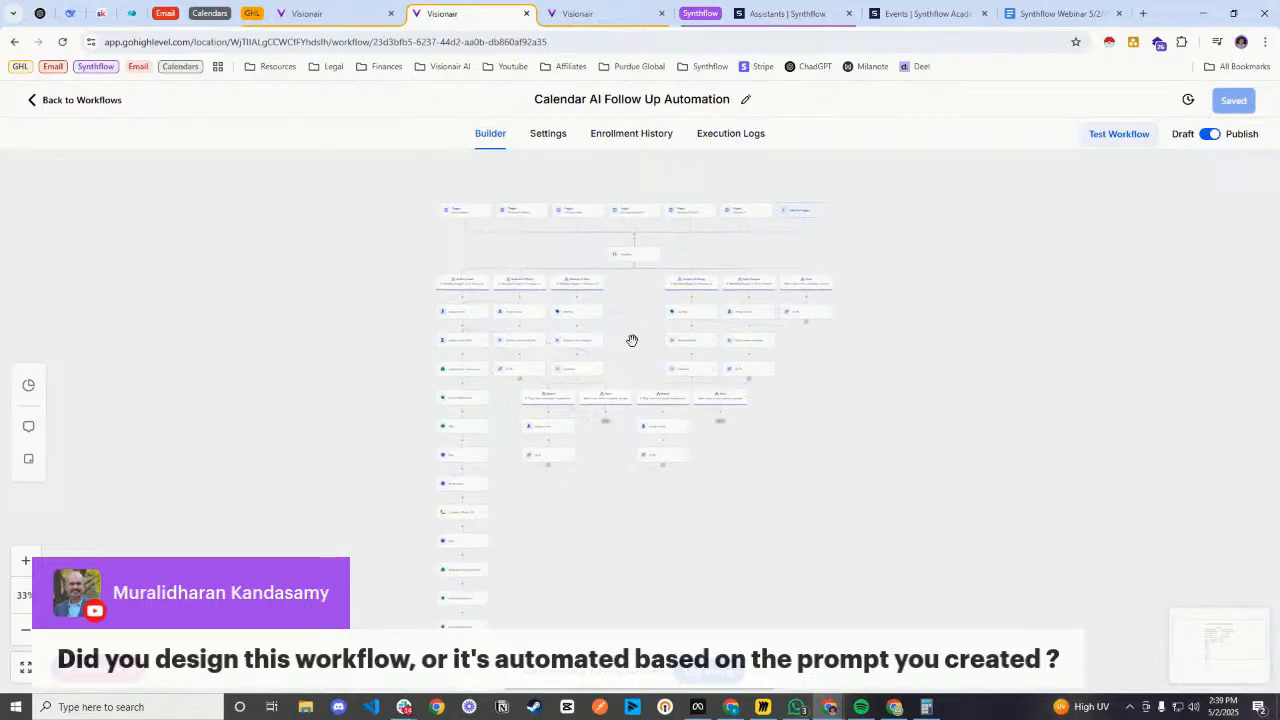
{"action": "key", "text": "ctrl+shift+Tab"}
{"action": "left_click_drag", "start_coordinate": [799, 223], "coordinate": [580, 423]}
{"action": "scroll", "coordinate": [756, 297], "scroll_direction": "down", "scroll_amount": 8}
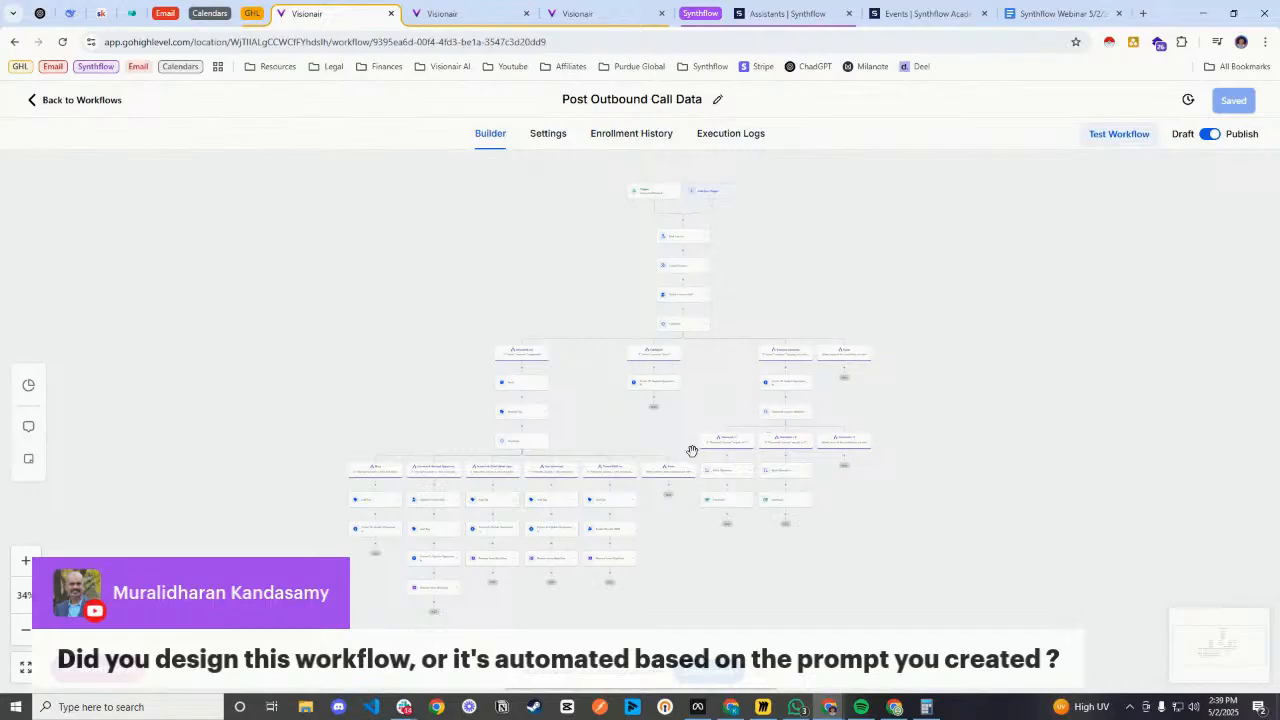
{"action": "left_click_drag", "start_coordinate": [594, 420], "coordinate": [606, 386]}
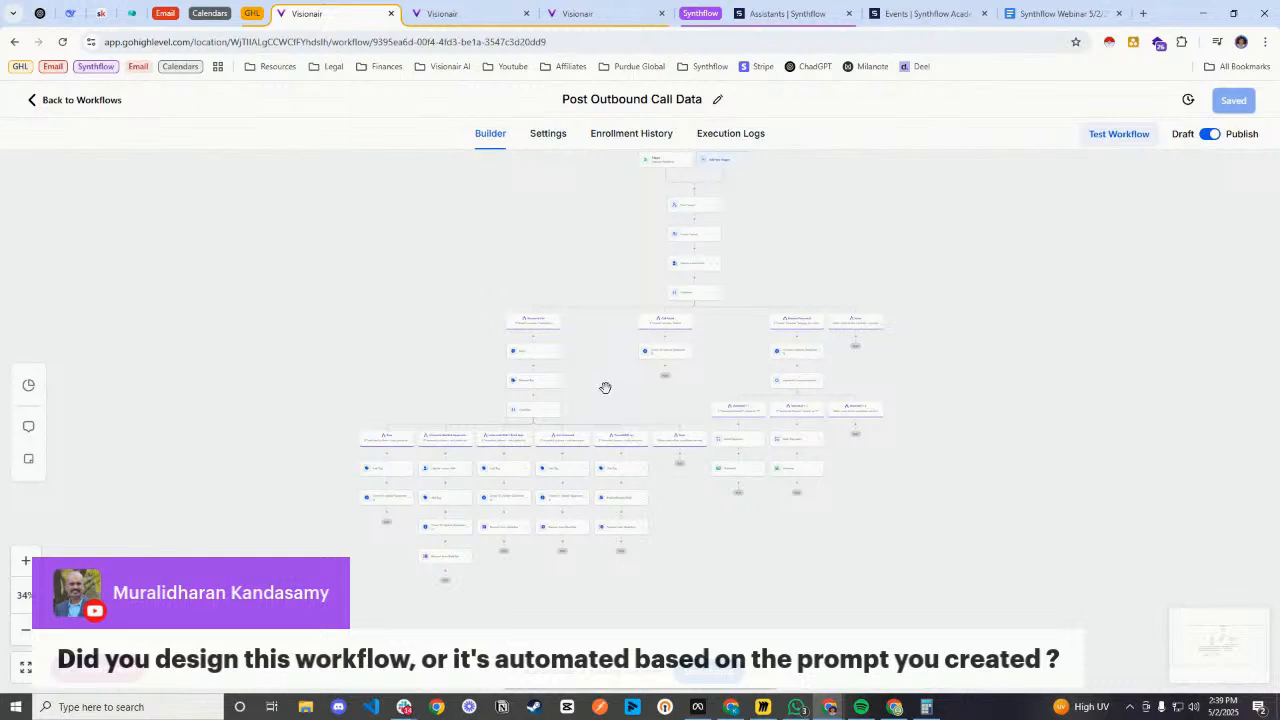
{"action": "left_click_drag", "start_coordinate": [611, 401], "coordinate": [680, 369]}
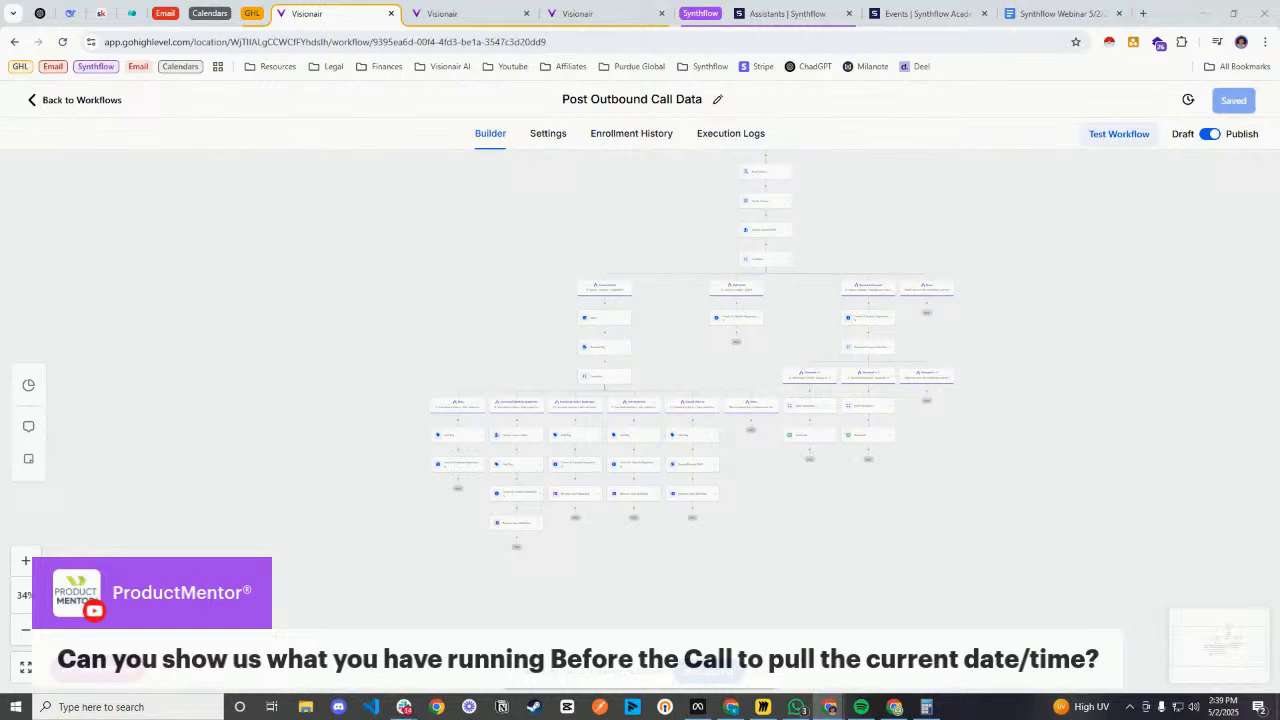
- Switch to the Synthflow assistant and open its before-the-call custom action Current Date and Time
{"action": "left_click", "coordinate": [787, 13]}
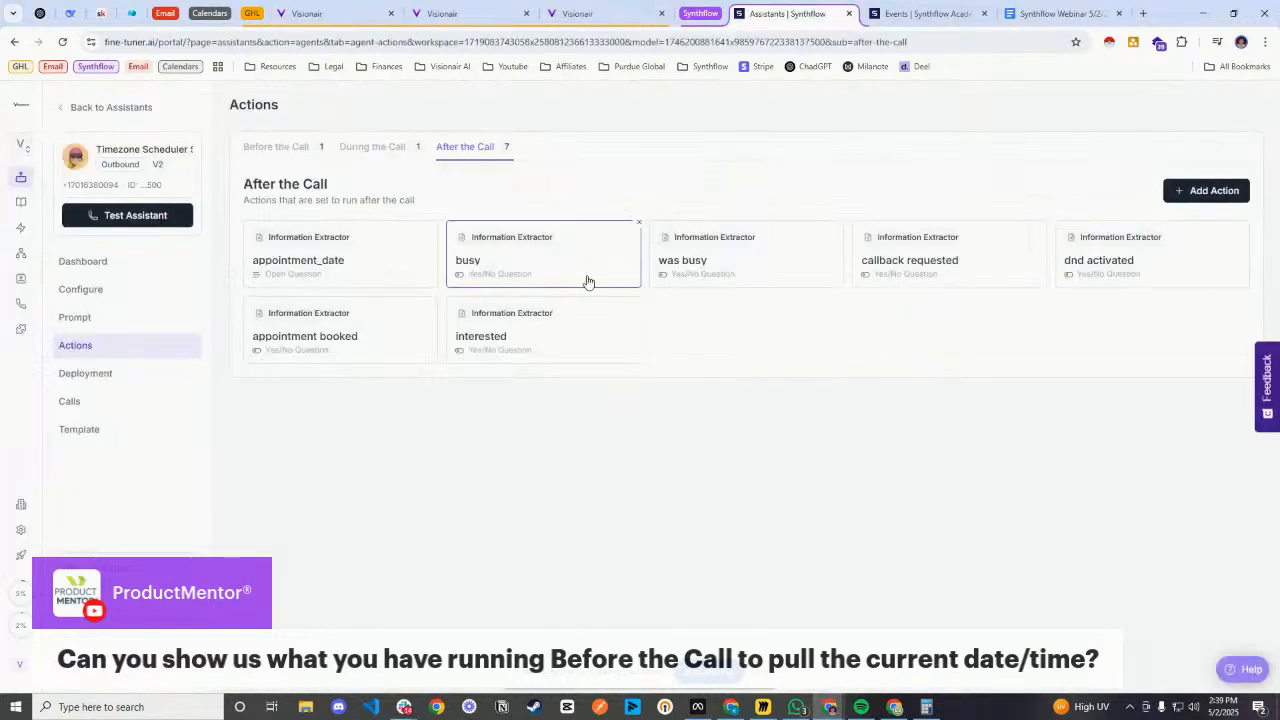
{"action": "left_click", "coordinate": [268, 152]}
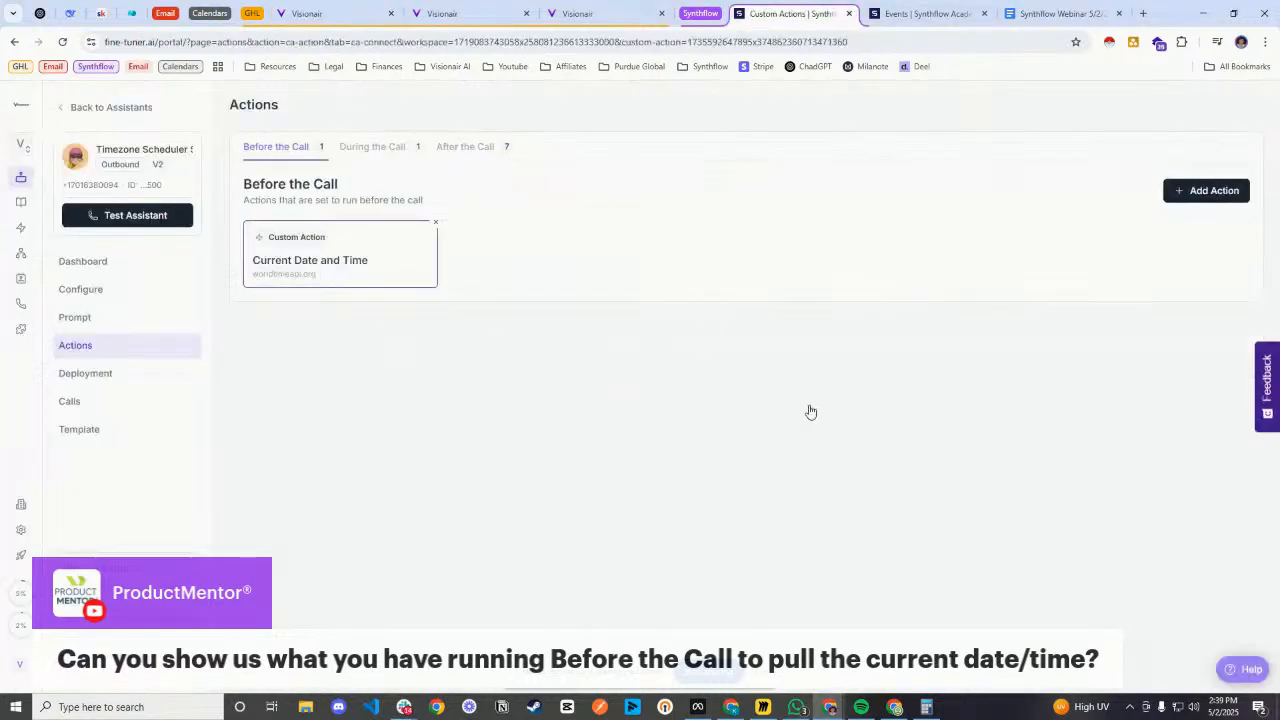
{"action": "left_click", "coordinate": [297, 280]}
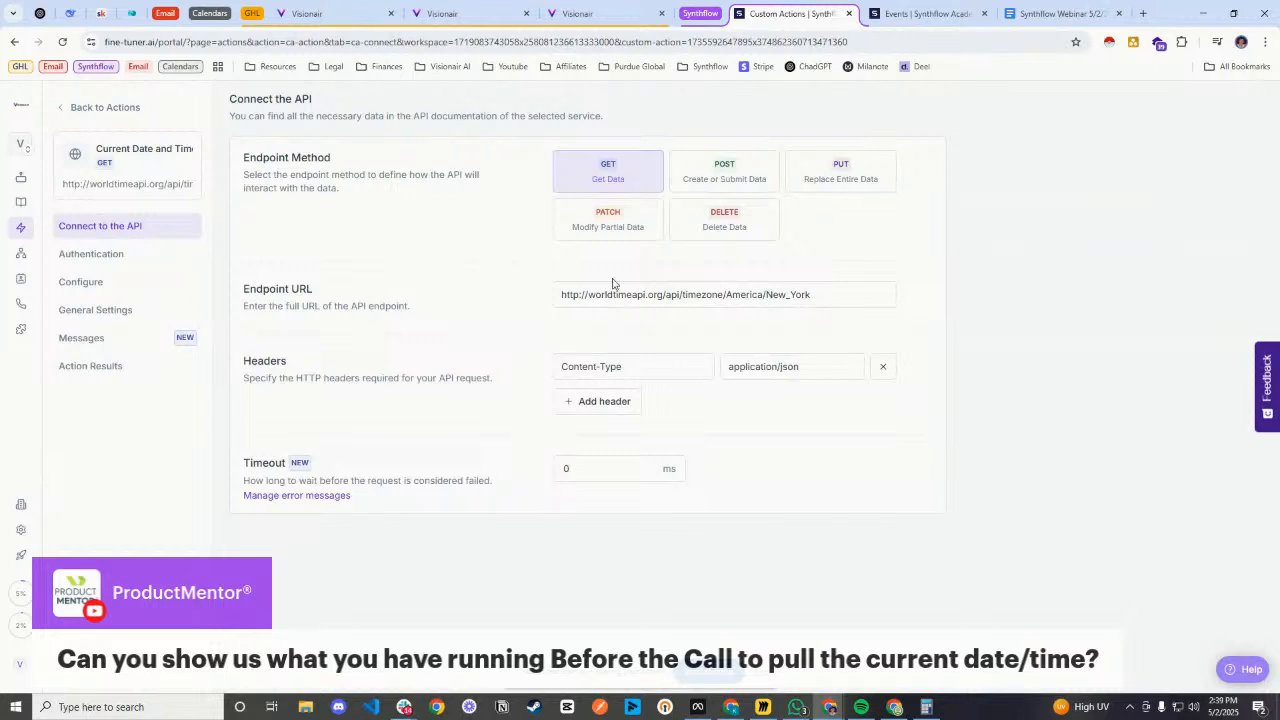
- Examine the action's endpoint URL, highlighting the whole address and then its America/New_York time zone part
{"action": "left_click", "coordinate": [840, 305]}
{"action": "left_click_drag", "start_coordinate": [840, 306], "coordinate": [557, 307]}
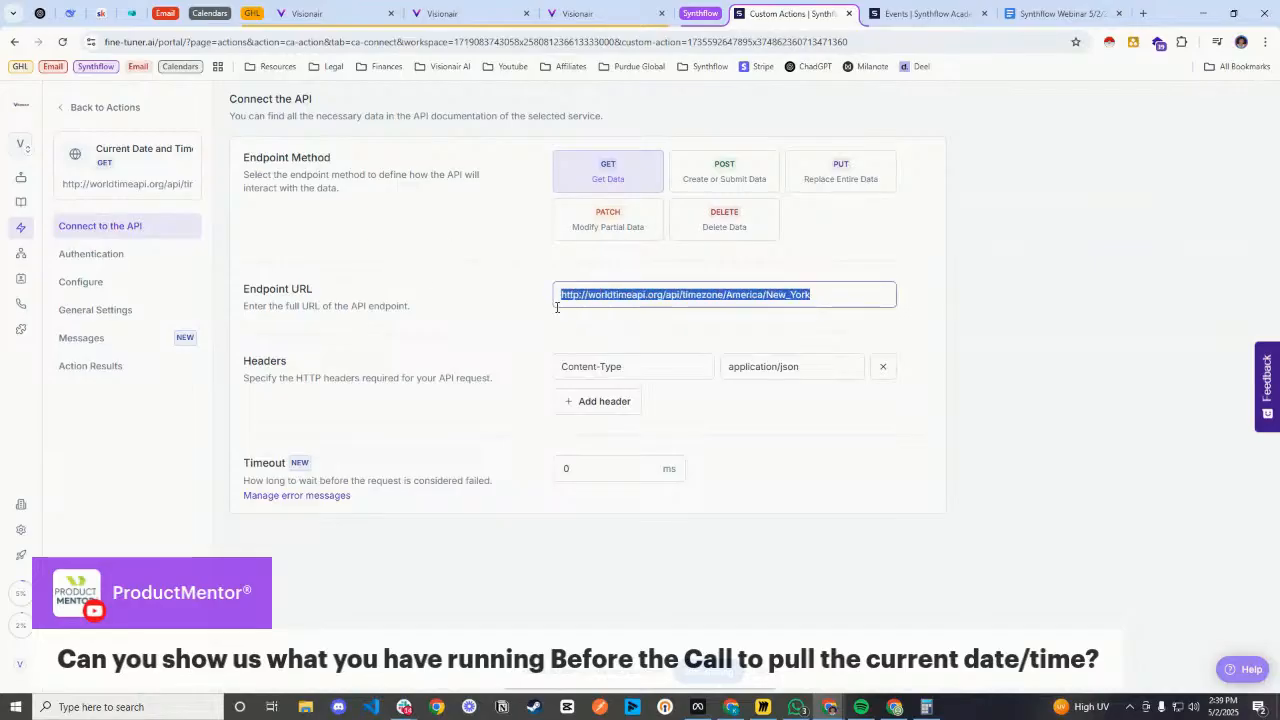
{"action": "left_click", "coordinate": [826, 316]}
{"action": "left_click_drag", "start_coordinate": [821, 292], "coordinate": [726, 294]}
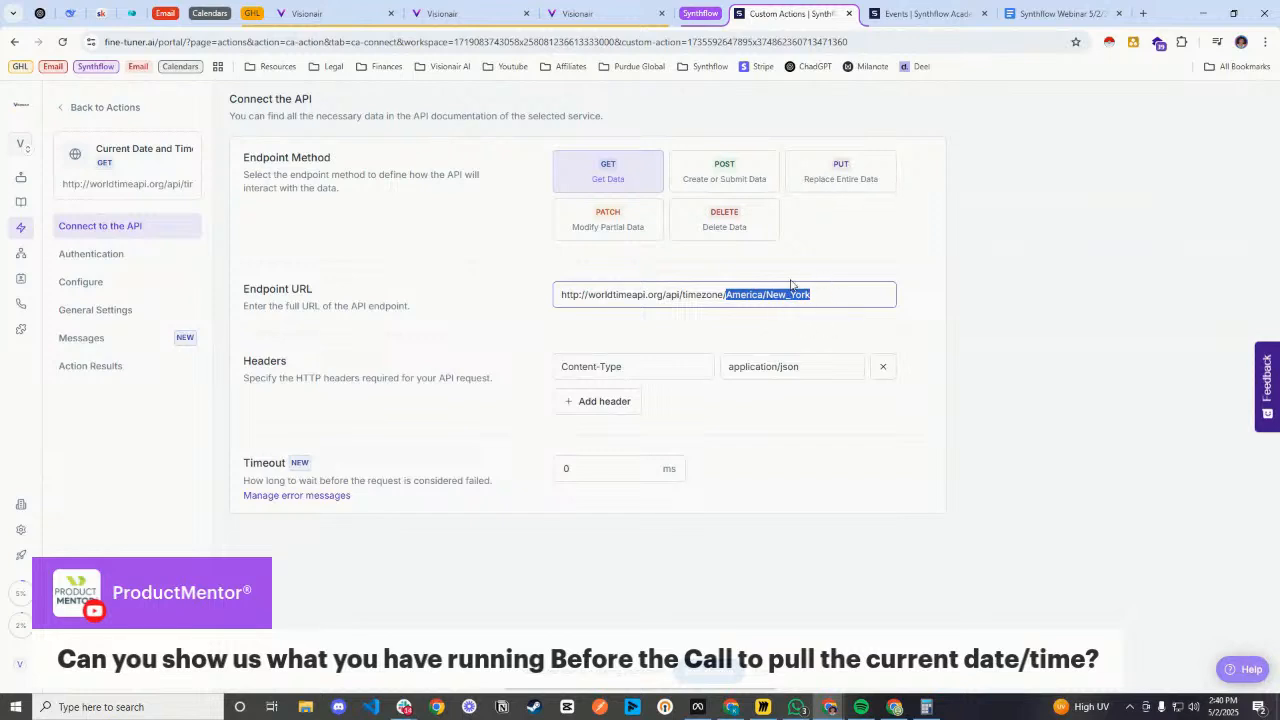
{"action": "left_click", "coordinate": [286, 289]}
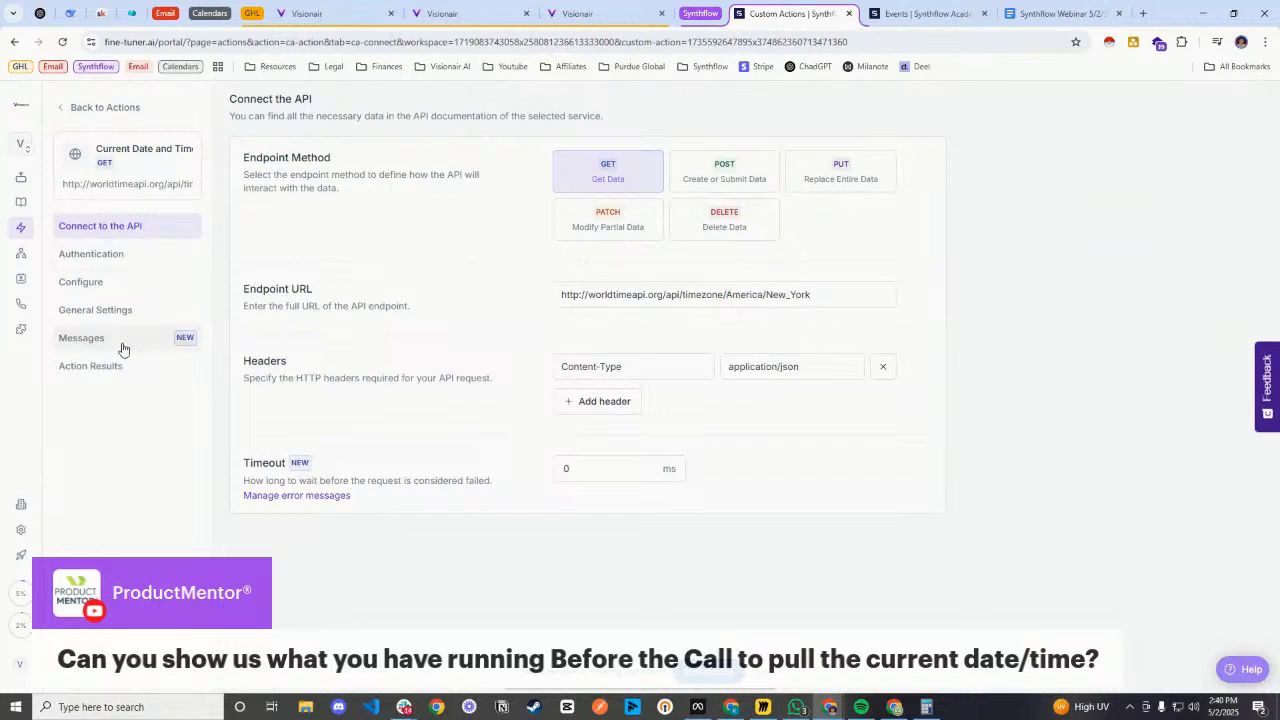
- Initialize the Current Date and Time action to test its API call, and collapse the returned results
{"action": "left_click", "coordinate": [187, 360]}
{"action": "left_click", "coordinate": [642, 237]}
{"action": "left_click", "coordinate": [668, 263]}
{"action": "left_click", "coordinate": [603, 165]}
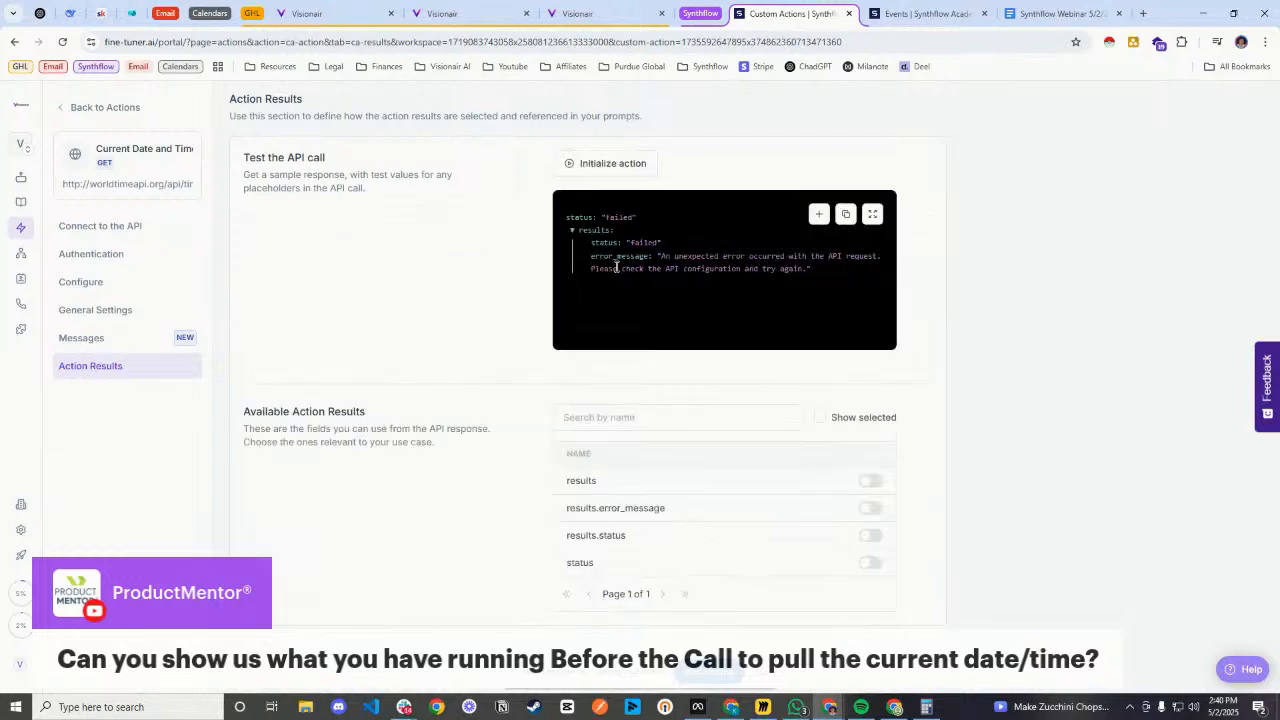
{"action": "left_click", "coordinate": [576, 233]}
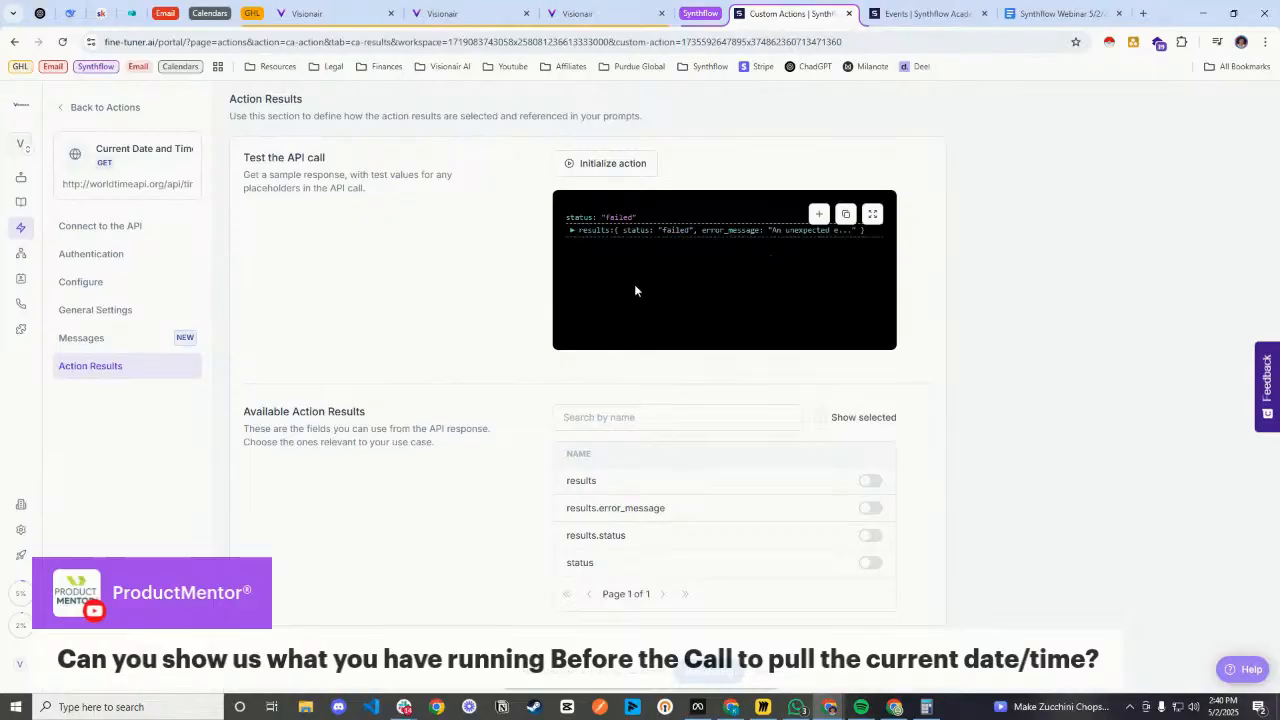
- Review the action's authentication, configuration and general settings
{"action": "left_click", "coordinate": [127, 262]}
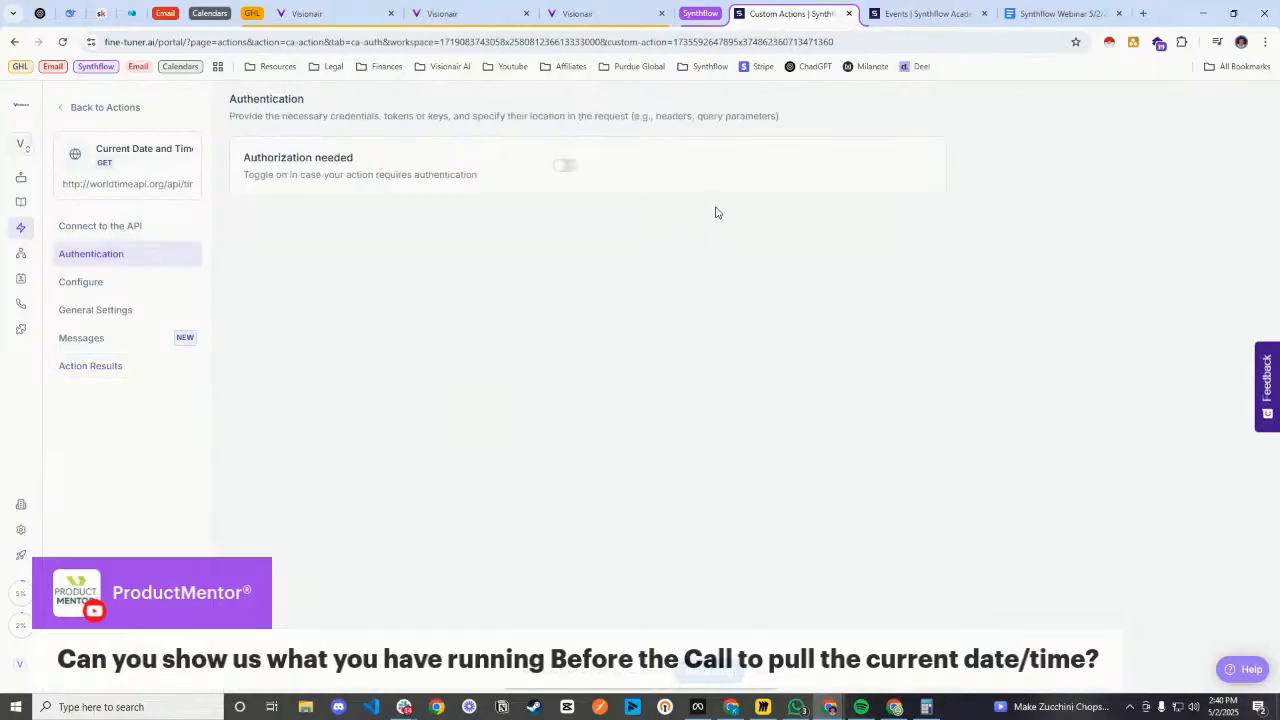
{"action": "left_click", "coordinate": [150, 291]}
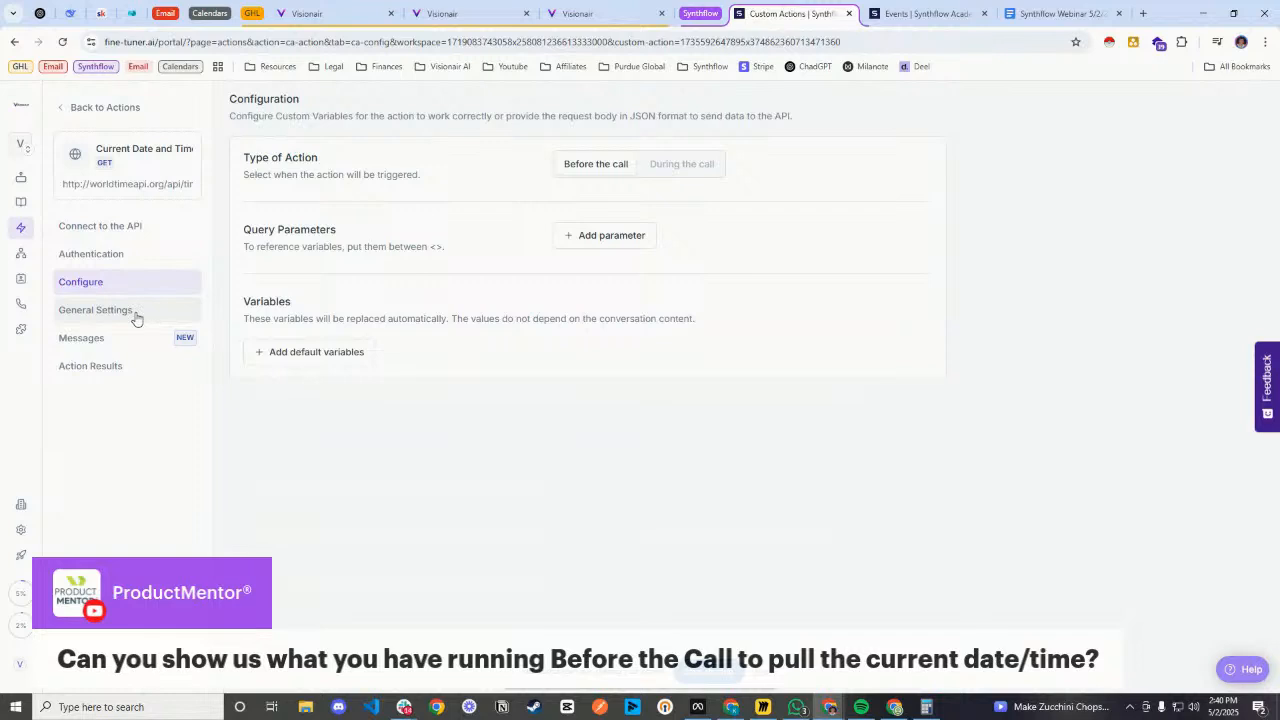
{"action": "left_click", "coordinate": [133, 312]}
{"action": "left_click", "coordinate": [118, 254]}
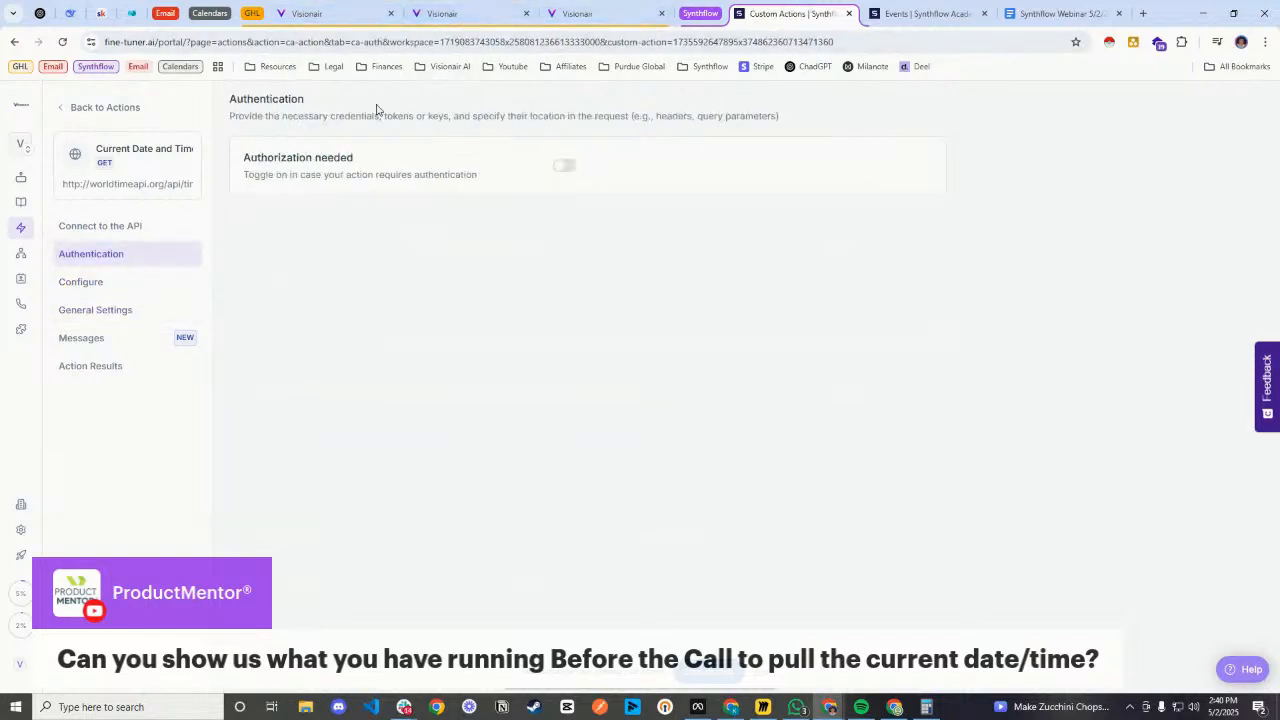
- Open the Timezone Scheduler SDR assistant and list its calls
{"action": "left_click", "coordinate": [20, 180]}
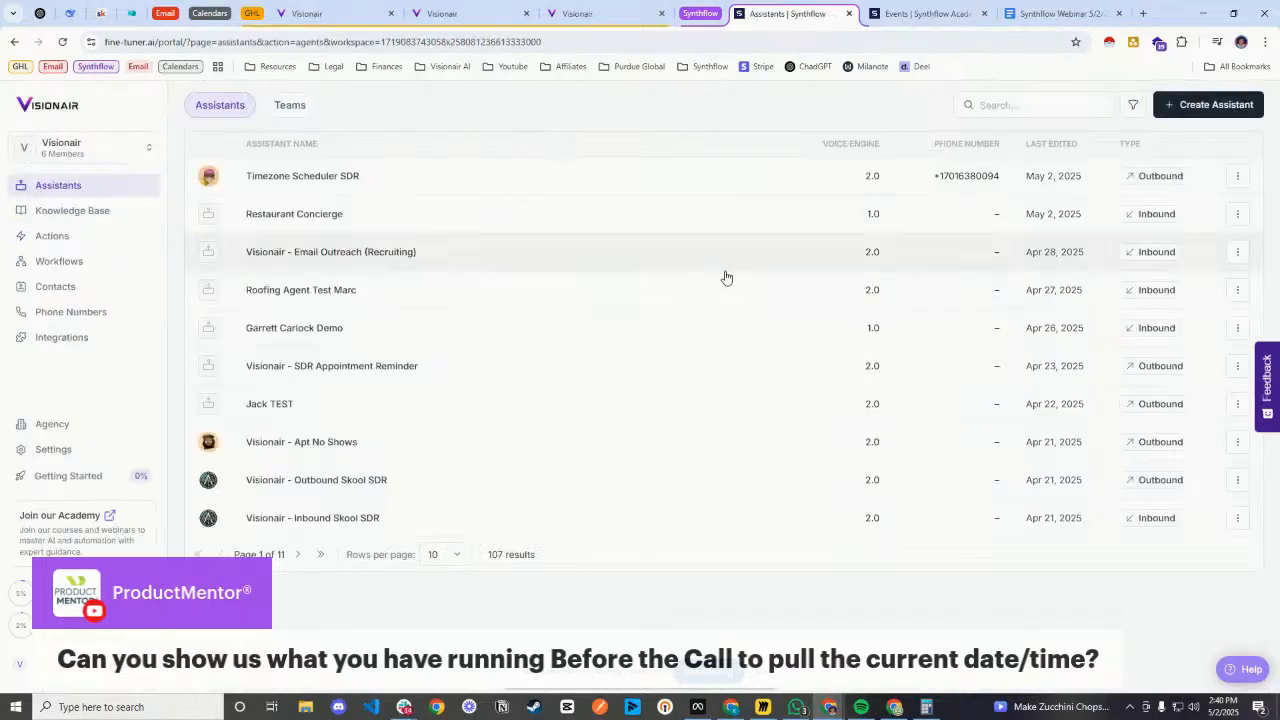
{"action": "left_click", "coordinate": [386, 177]}
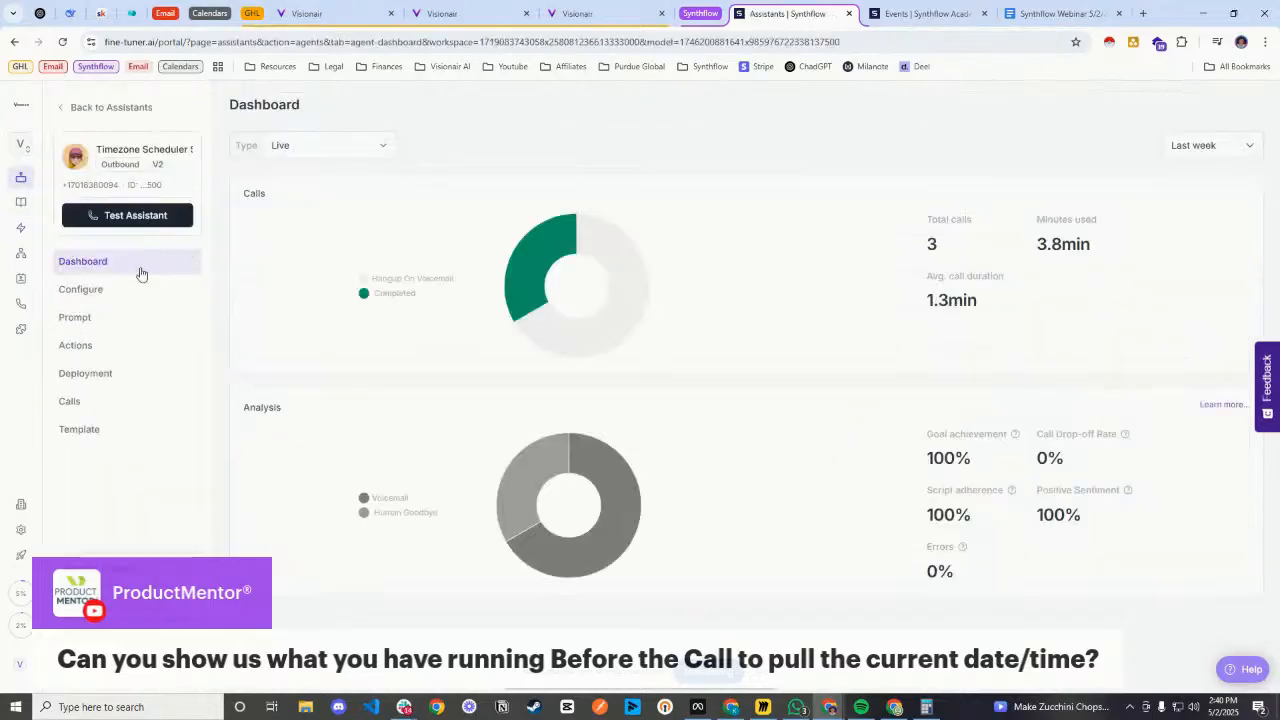
{"action": "left_click", "coordinate": [119, 385]}
{"action": "left_click", "coordinate": [110, 400]}
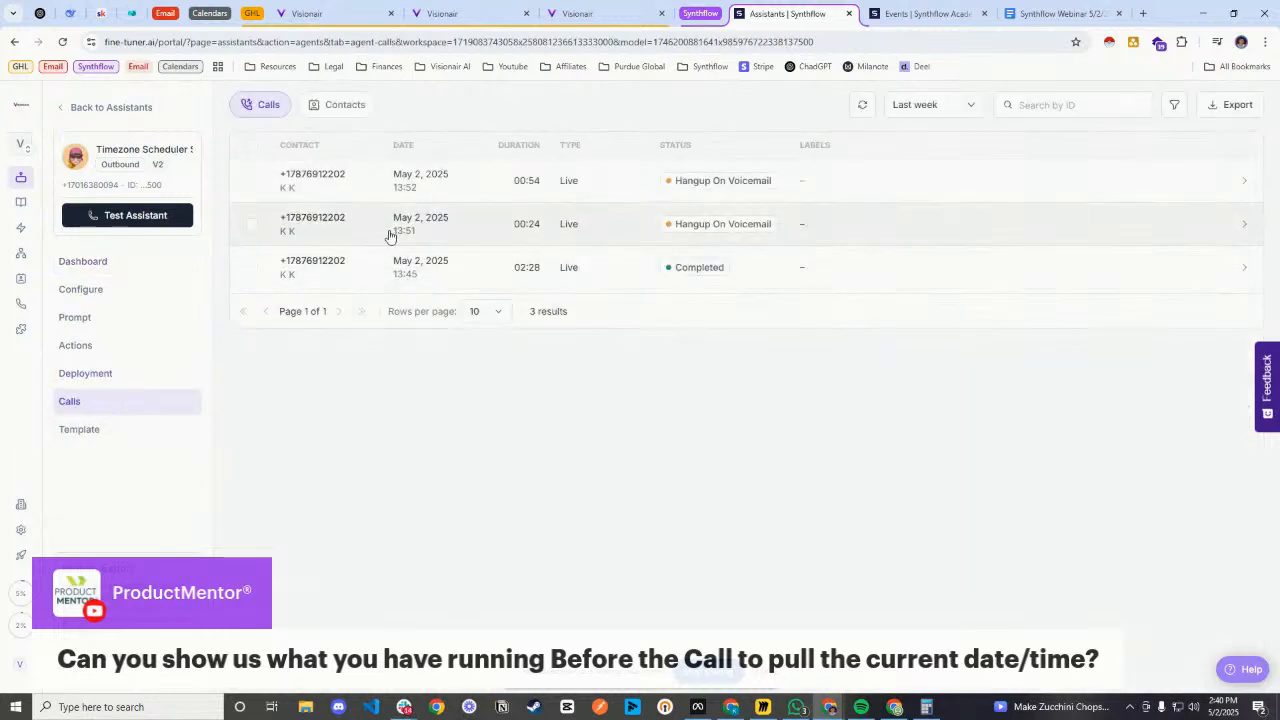
- Search the web for "world clock api for new york" in a new tab and load WorldTimeAPI's America/New_York page
{"action": "left_click", "coordinate": [1144, 14]}
{"action": "type", "text": "wo"}
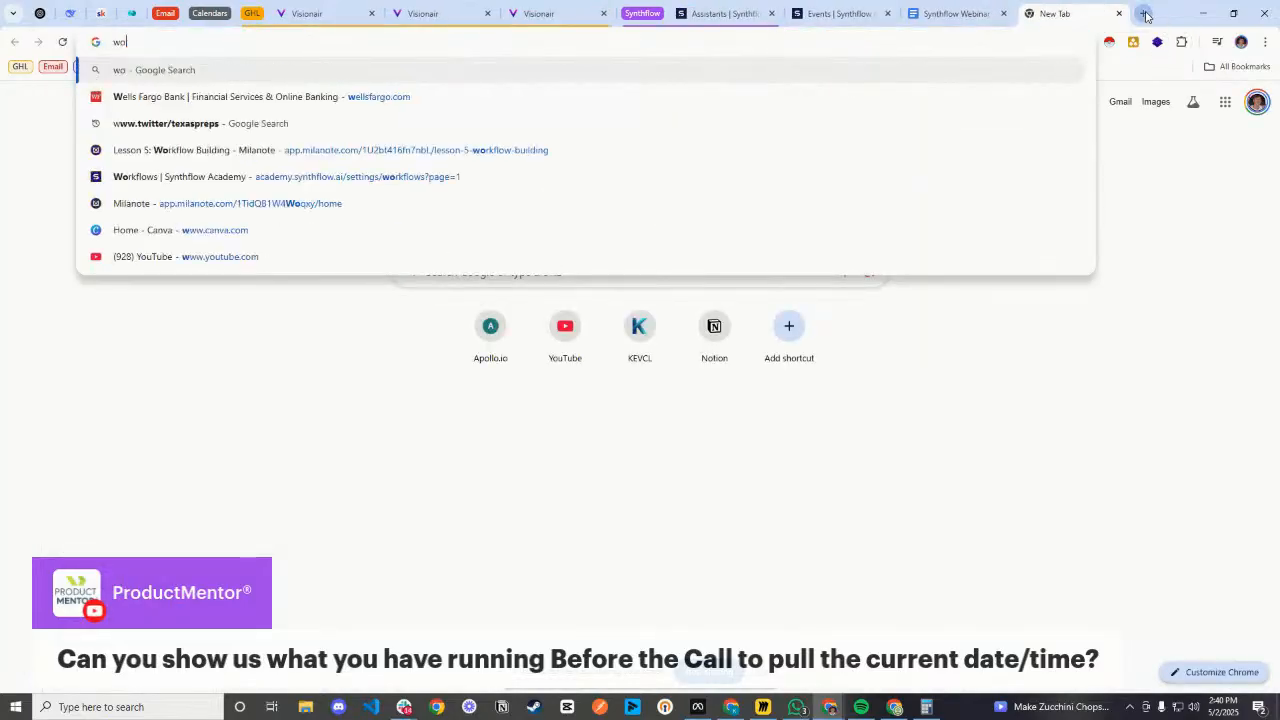
{"action": "type", "text": "rld clock api"}
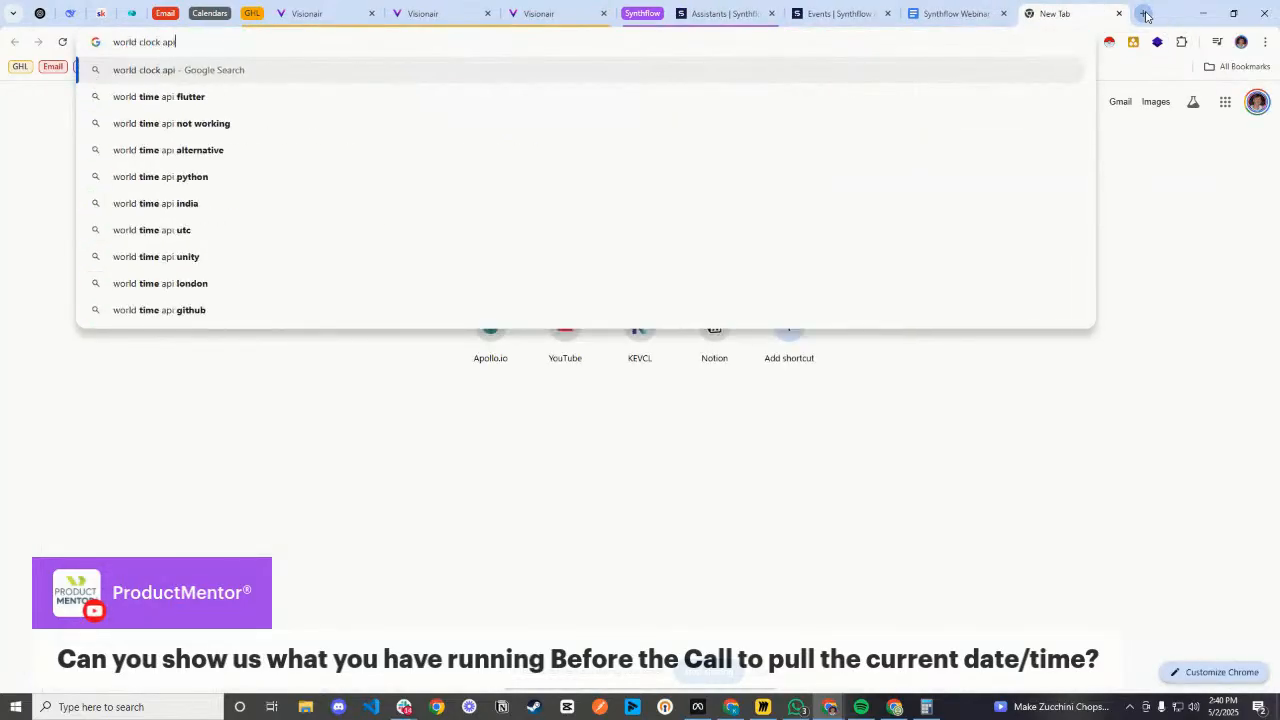
{"action": "type", "text": " for new york"}
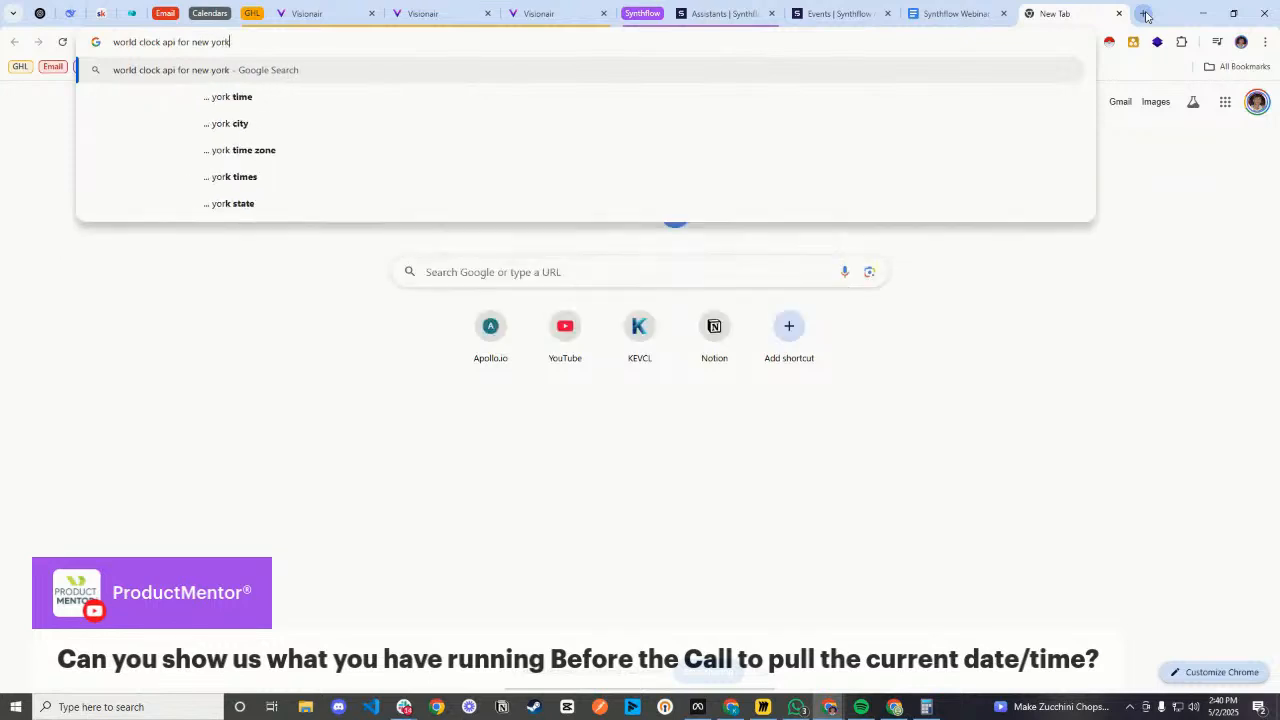
{"action": "key", "text": "Return"}
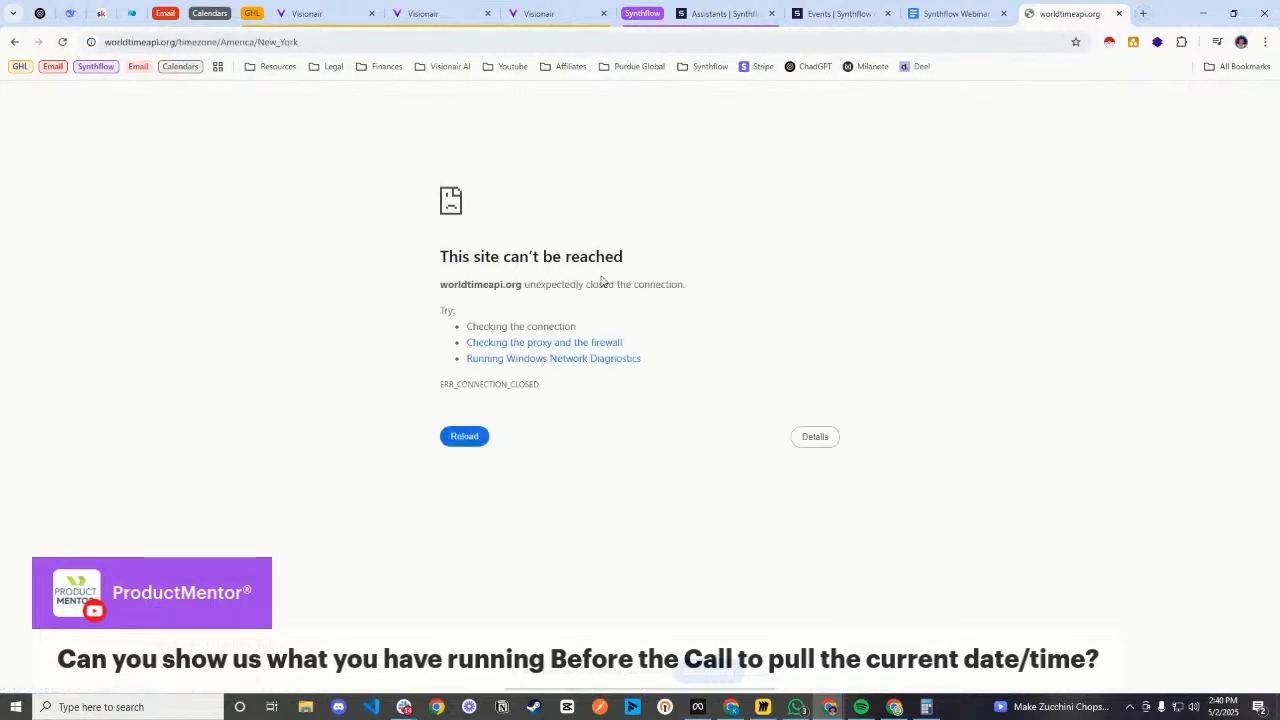
{"action": "left_click", "coordinate": [465, 437]}
- Read through the WorldTimeAPI details for New York, from the local time down to the UTC and request details
{"action": "scroll", "coordinate": [517, 360], "scroll_direction": "down", "scroll_amount": 1}
{"action": "scroll", "coordinate": [575, 350], "scroll_direction": "down", "scroll_amount": 3}
{"action": "scroll", "coordinate": [572, 352], "scroll_direction": "up", "scroll_amount": 4}
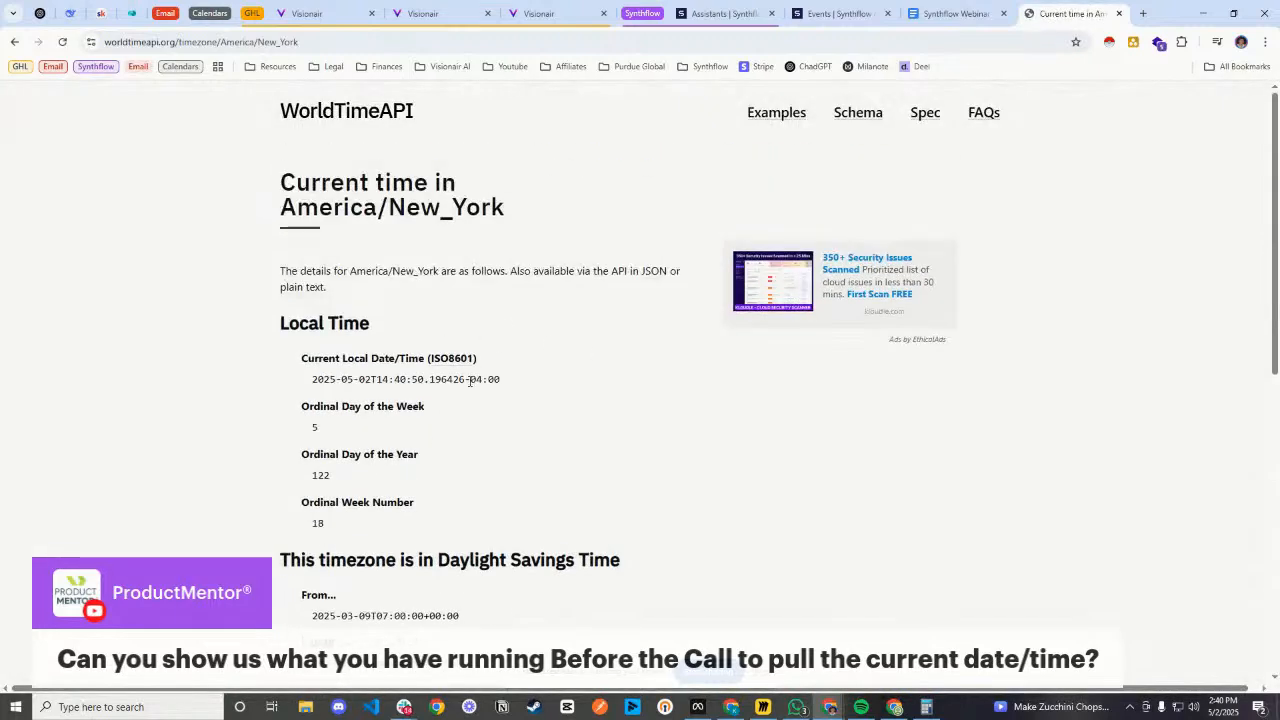
{"action": "scroll", "coordinate": [517, 403], "scroll_direction": "down", "scroll_amount": 6}
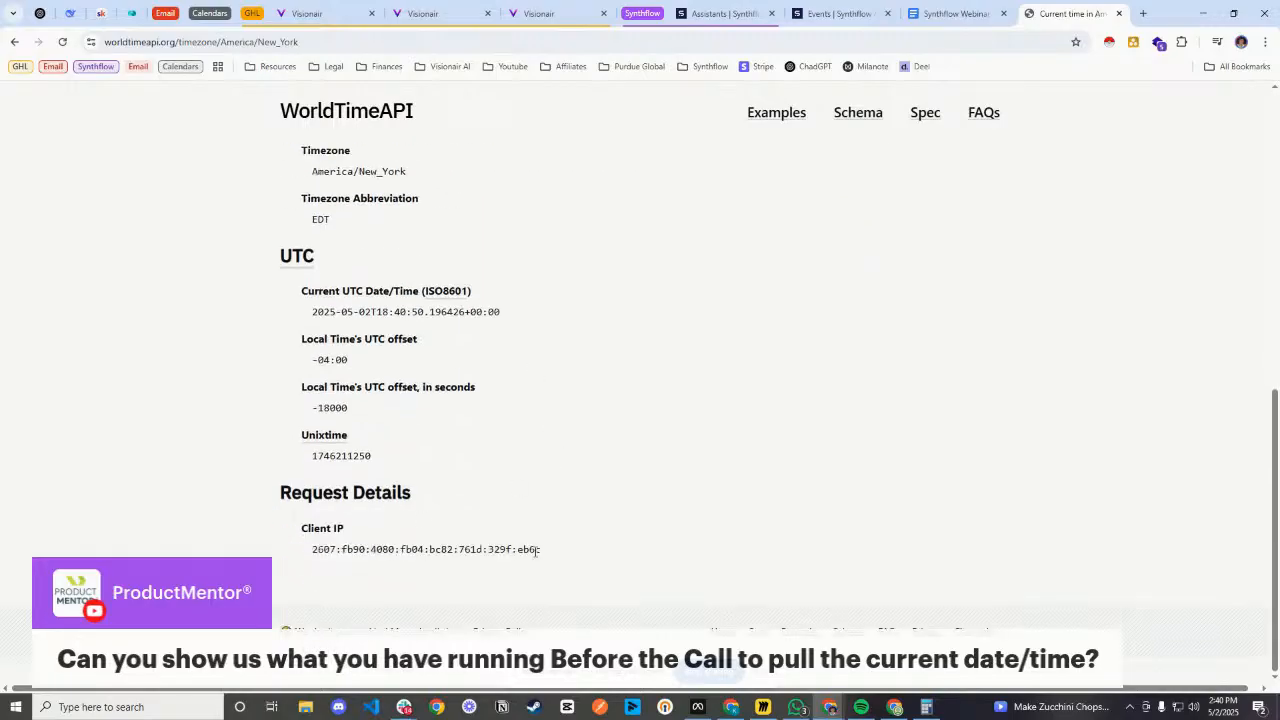
{"action": "scroll", "coordinate": [529, 449], "scroll_direction": "up", "scroll_amount": 6}
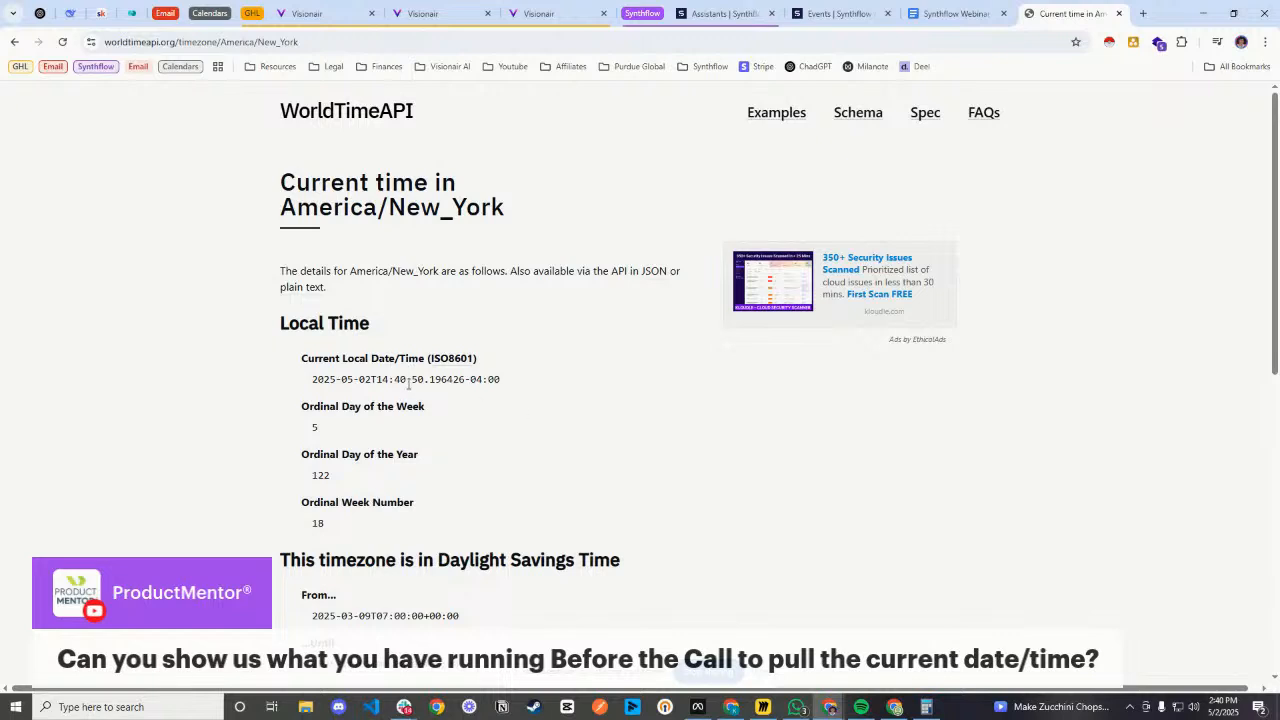
- Leave the WorldTimeAPI page, revisit the Academy events and return to the Synthflow assistant's call list
{"action": "left_click", "coordinate": [14, 41]}
{"action": "left_click", "coordinate": [193, 157]}
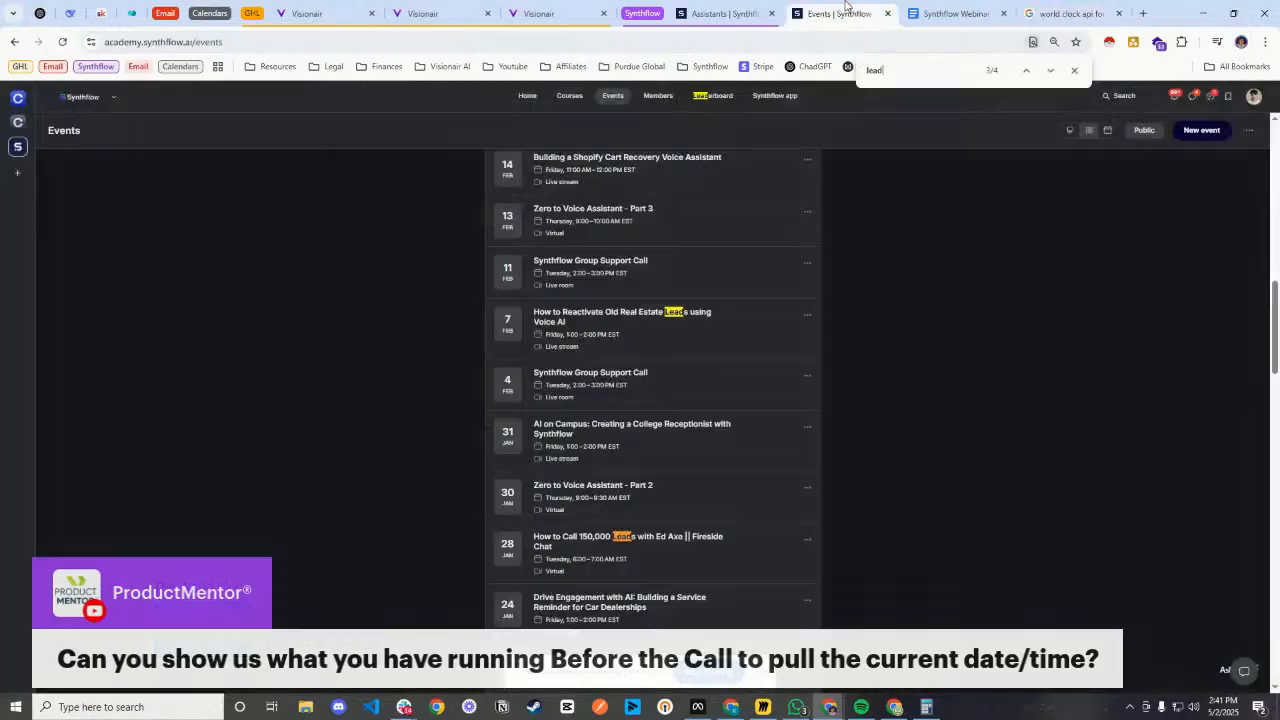
{"action": "left_click", "coordinate": [845, 13]}
{"action": "left_click", "coordinate": [748, 12]}
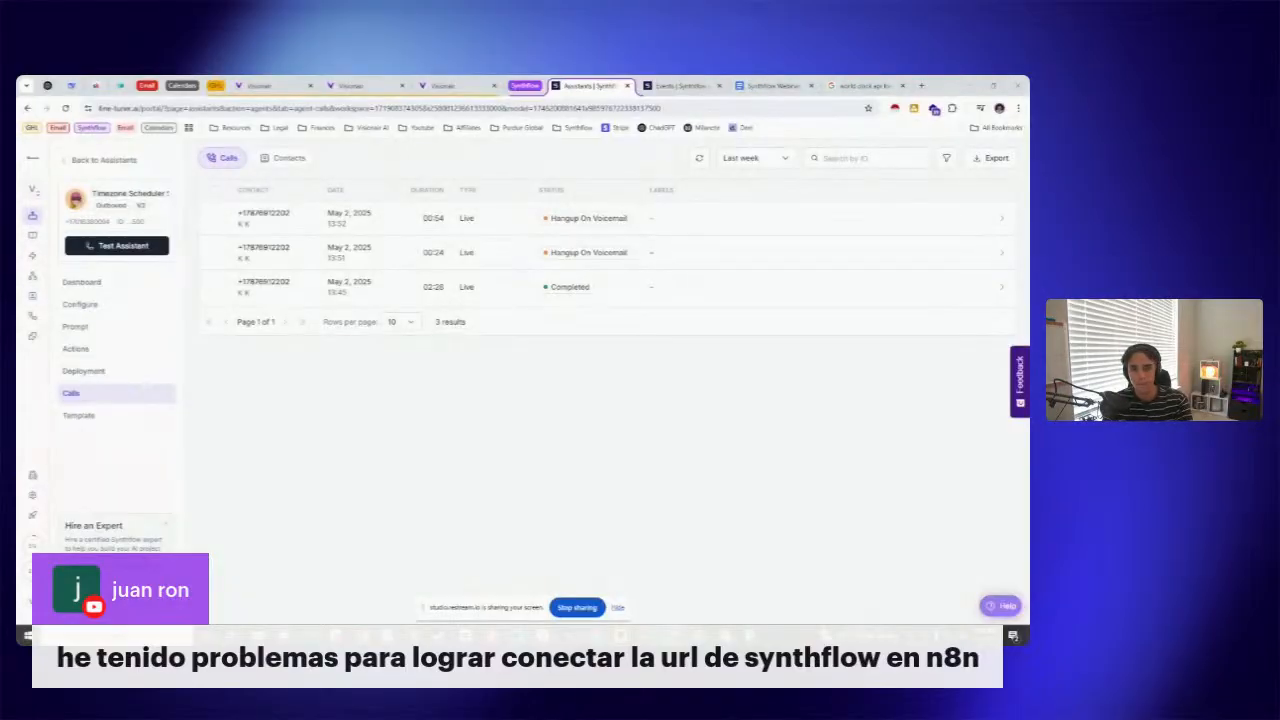
- Open the AI-Gency Vault community's classroom and look through its courses, from the free course down to Lead Reactivation and Synthflow Developer Training
{"action": "left_click", "coordinate": [98, 85]}
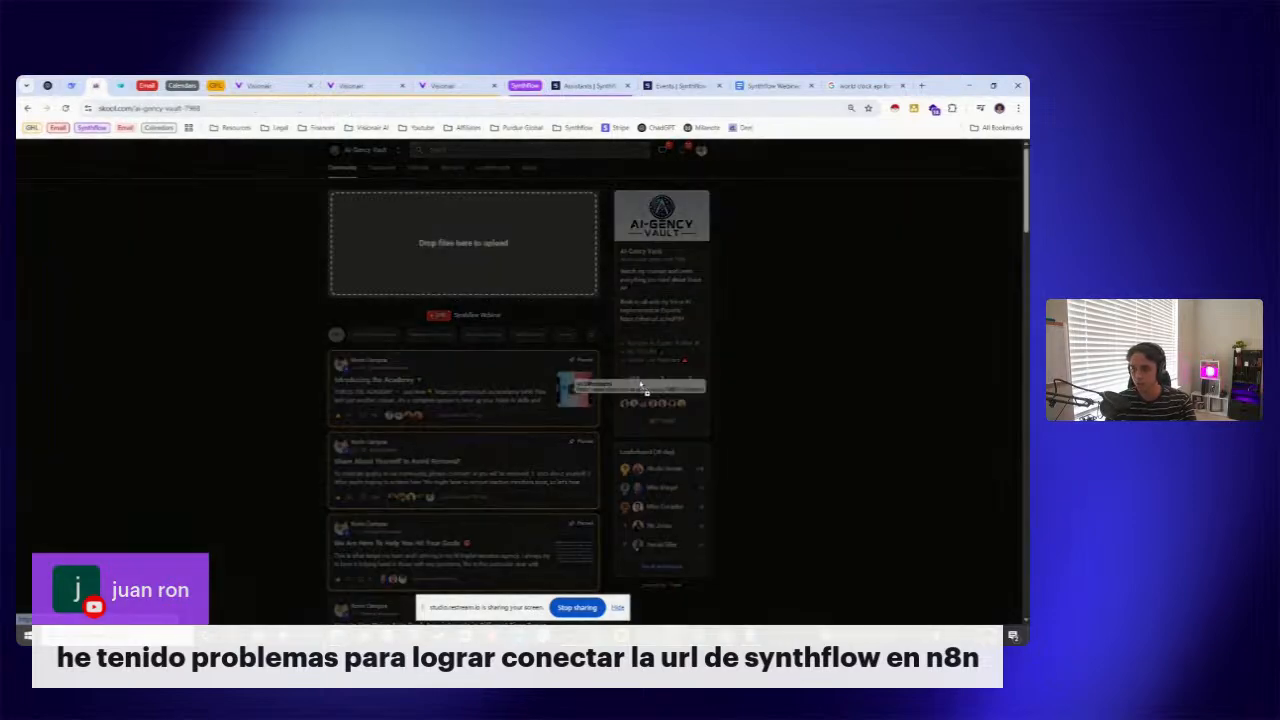
{"action": "left_click", "coordinate": [554, 331]}
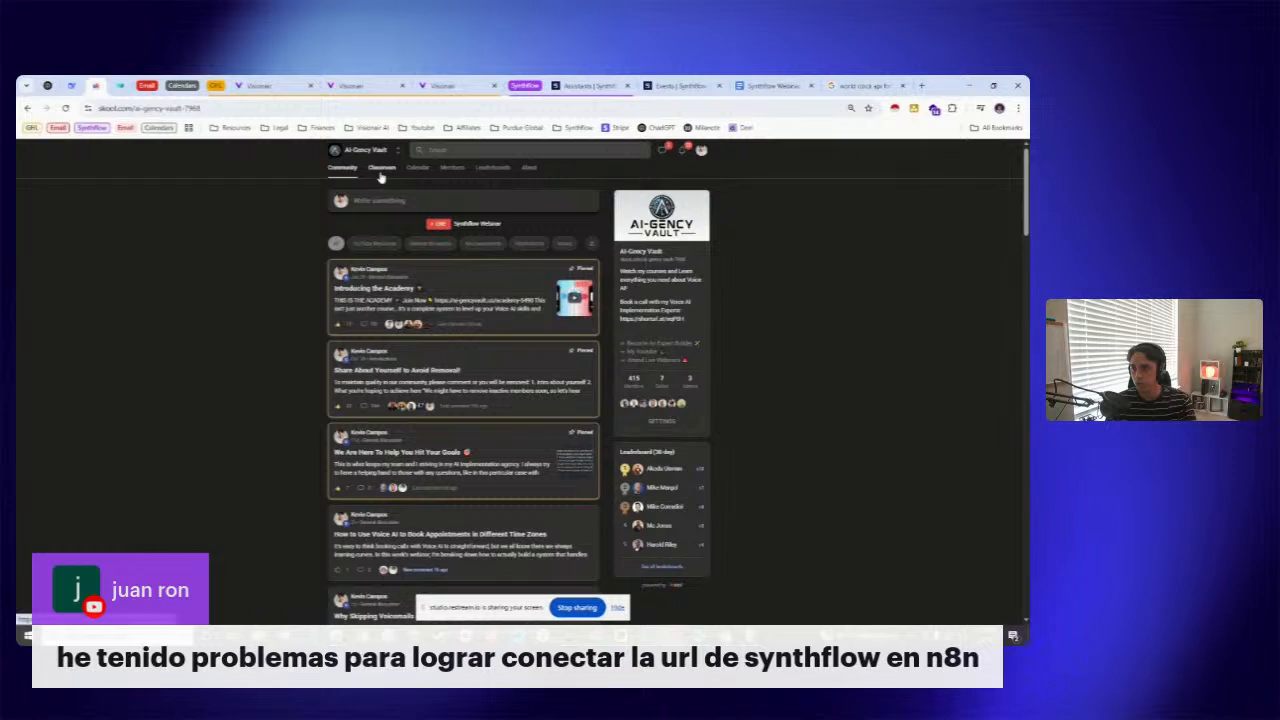
{"action": "left_click", "coordinate": [380, 170]}
{"action": "scroll", "coordinate": [500, 366], "scroll_direction": "down", "scroll_amount": 1}
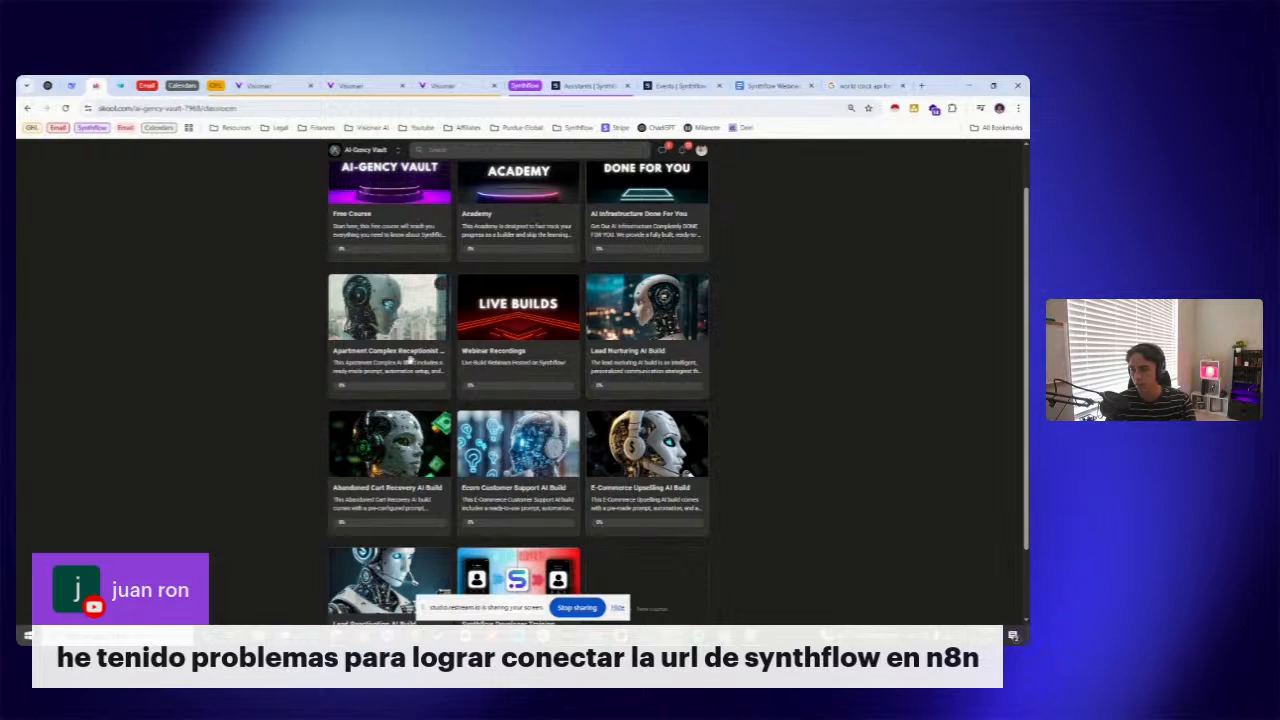
{"action": "scroll", "coordinate": [421, 402], "scroll_direction": "down", "scroll_amount": 2}
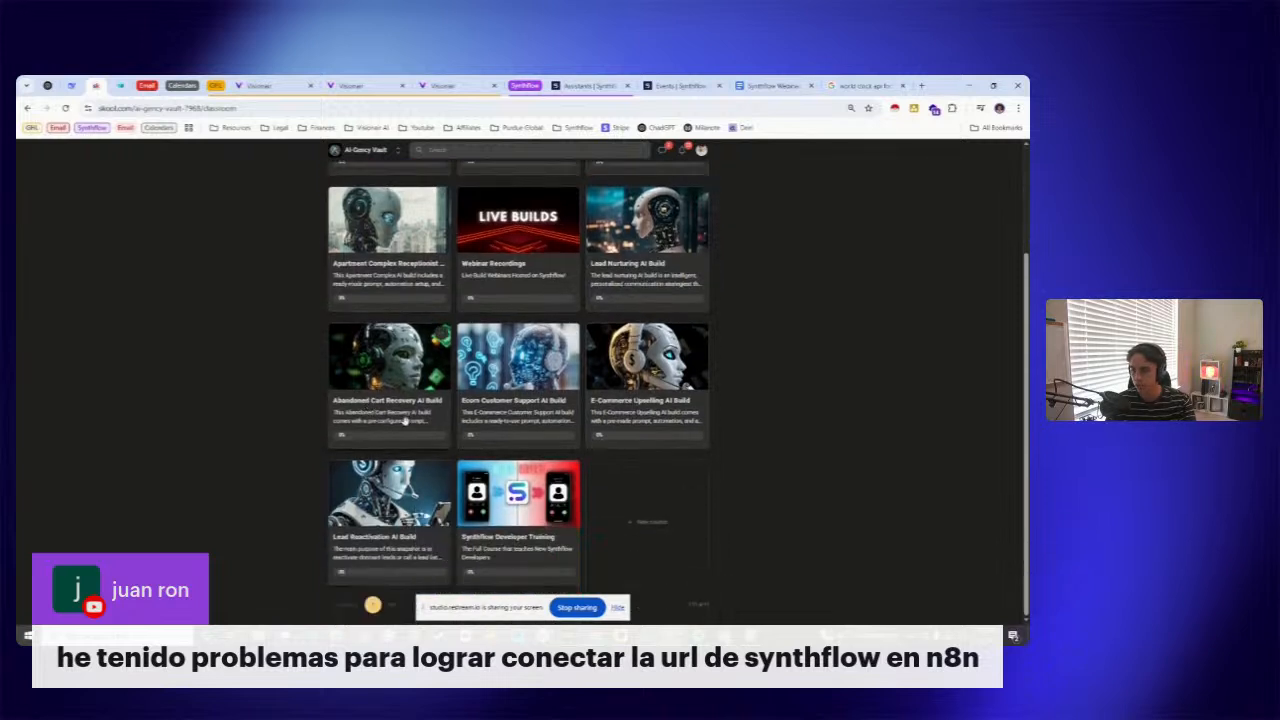
{"action": "scroll", "coordinate": [520, 415], "scroll_direction": "up", "scroll_amount": 1}
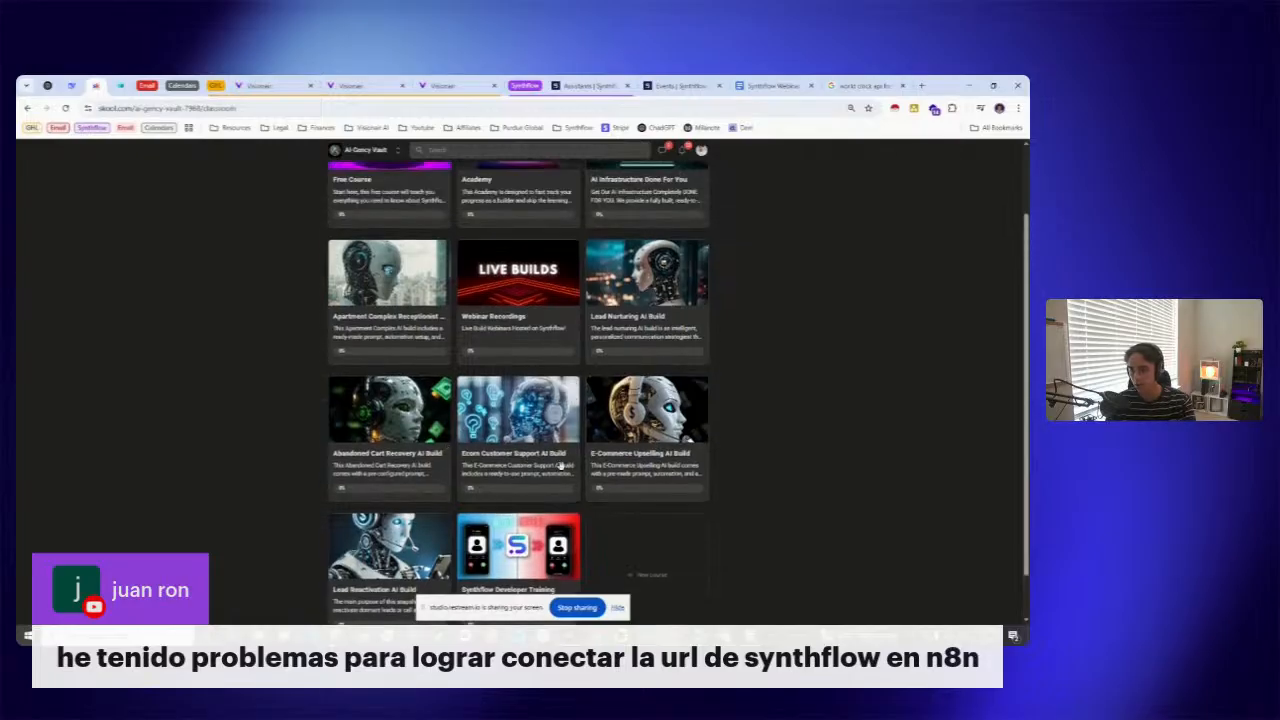
{"action": "scroll", "coordinate": [400, 480], "scroll_direction": "down", "scroll_amount": 1}
{"action": "left_click_drag", "start_coordinate": [324, 546], "coordinate": [417, 540]}
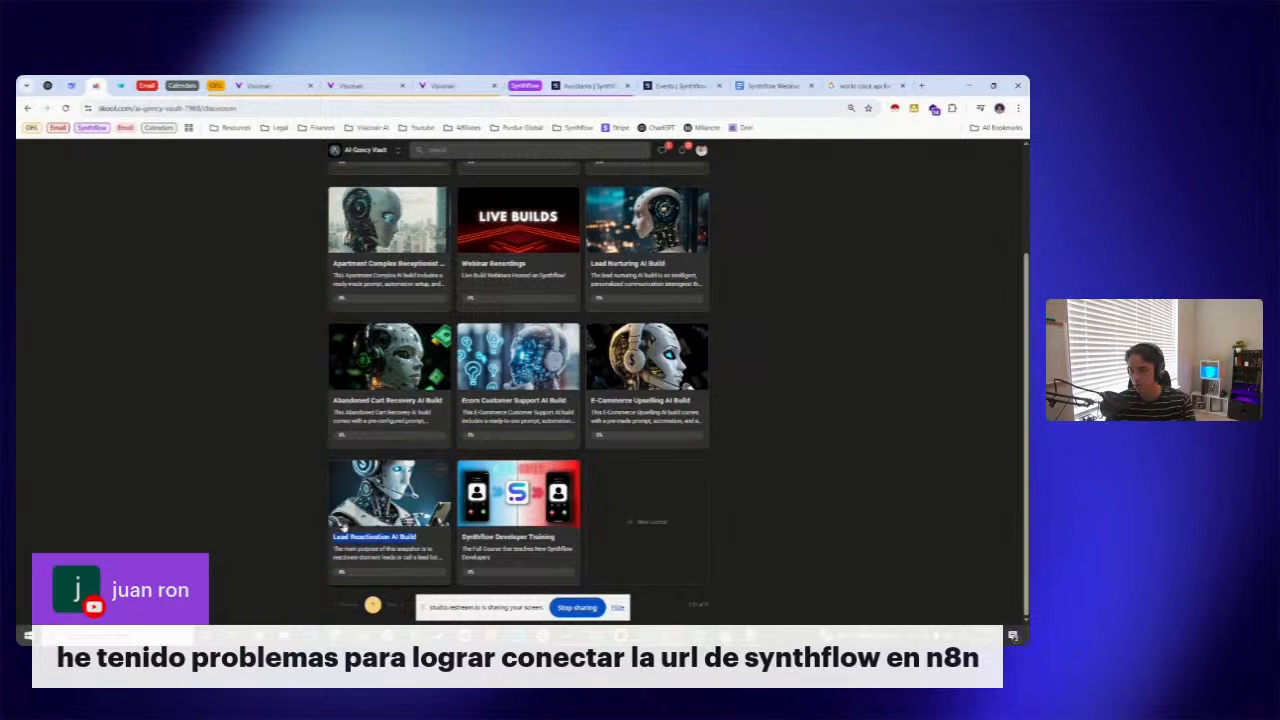
{"action": "left_click", "coordinate": [803, 443]}
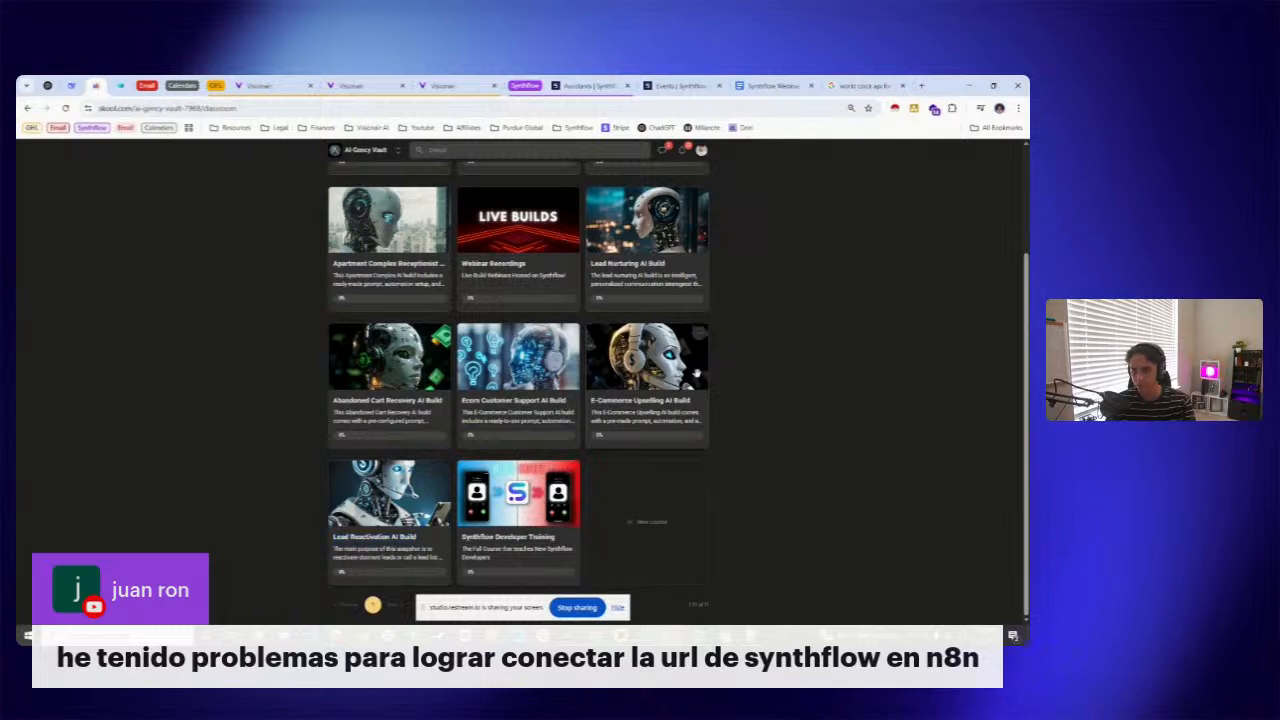
{"action": "scroll", "coordinate": [558, 353], "scroll_direction": "up", "scroll_amount": 1}
{"action": "scroll", "coordinate": [558, 353], "scroll_direction": "down", "scroll_amount": 1}
{"action": "scroll", "coordinate": [510, 328], "scroll_direction": "up", "scroll_amount": 3}
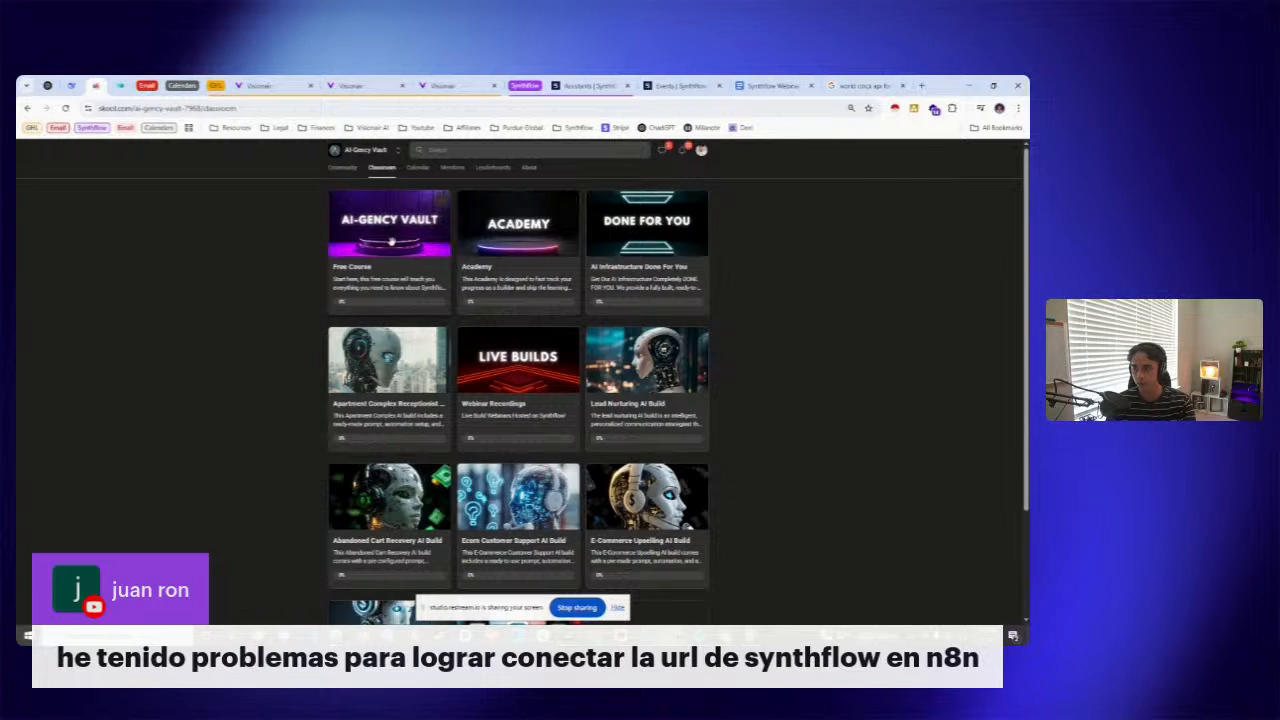
- View the lesson outlines of the Free Course and the Academy course, finishing back on the community feed
{"action": "left_click", "coordinate": [400, 260]}
{"action": "scroll", "coordinate": [476, 408], "scroll_direction": "down", "scroll_amount": 3}
{"action": "scroll", "coordinate": [446, 338], "scroll_direction": "up", "scroll_amount": 3}
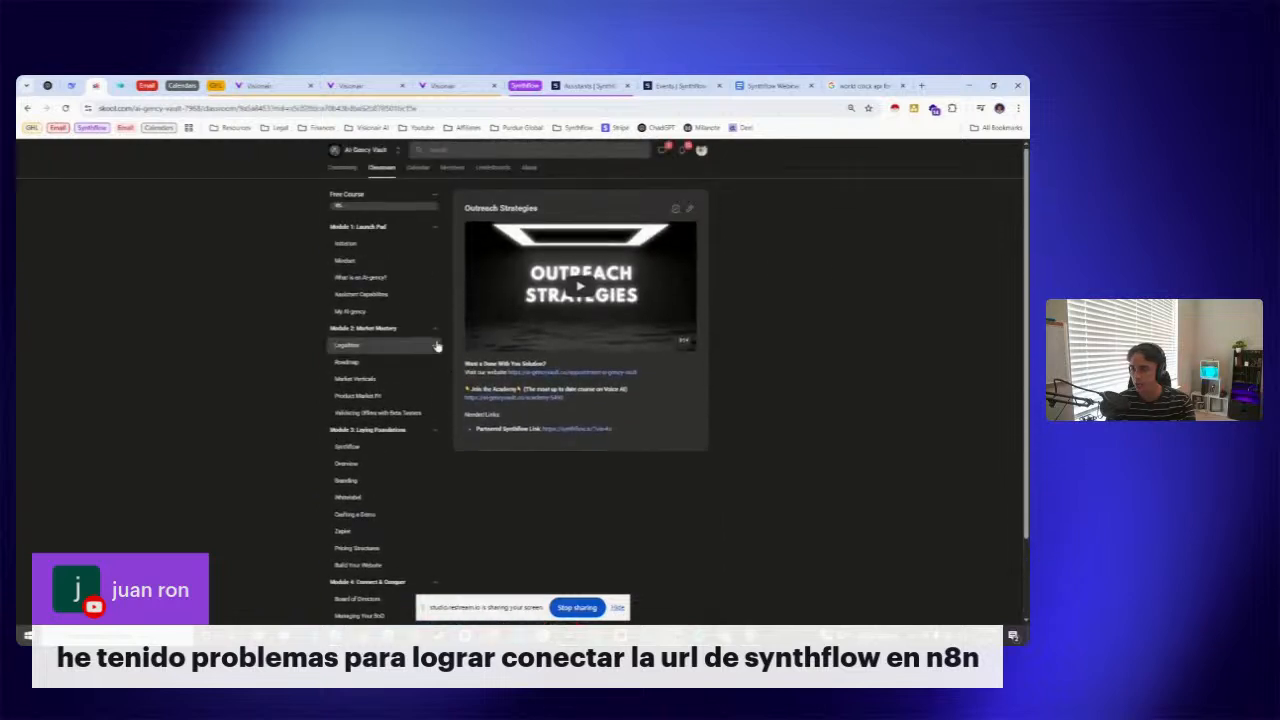
{"action": "left_click", "coordinate": [384, 168]}
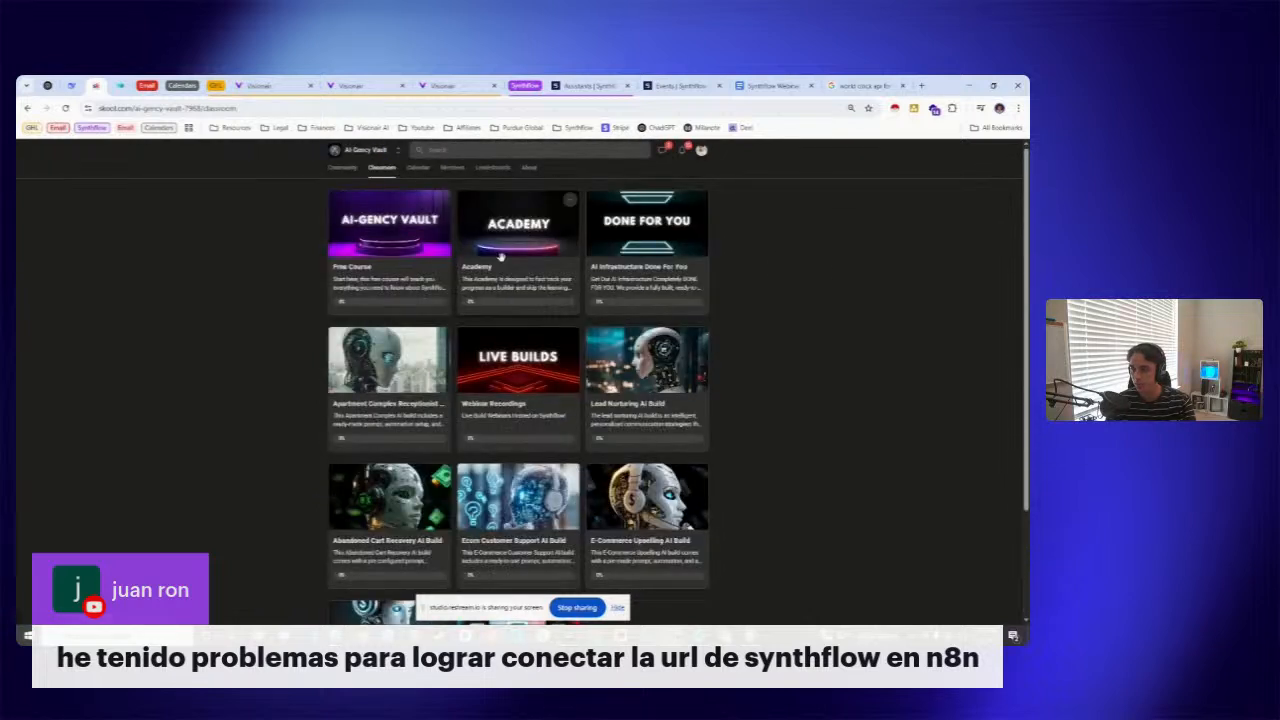
{"action": "left_click", "coordinate": [422, 280]}
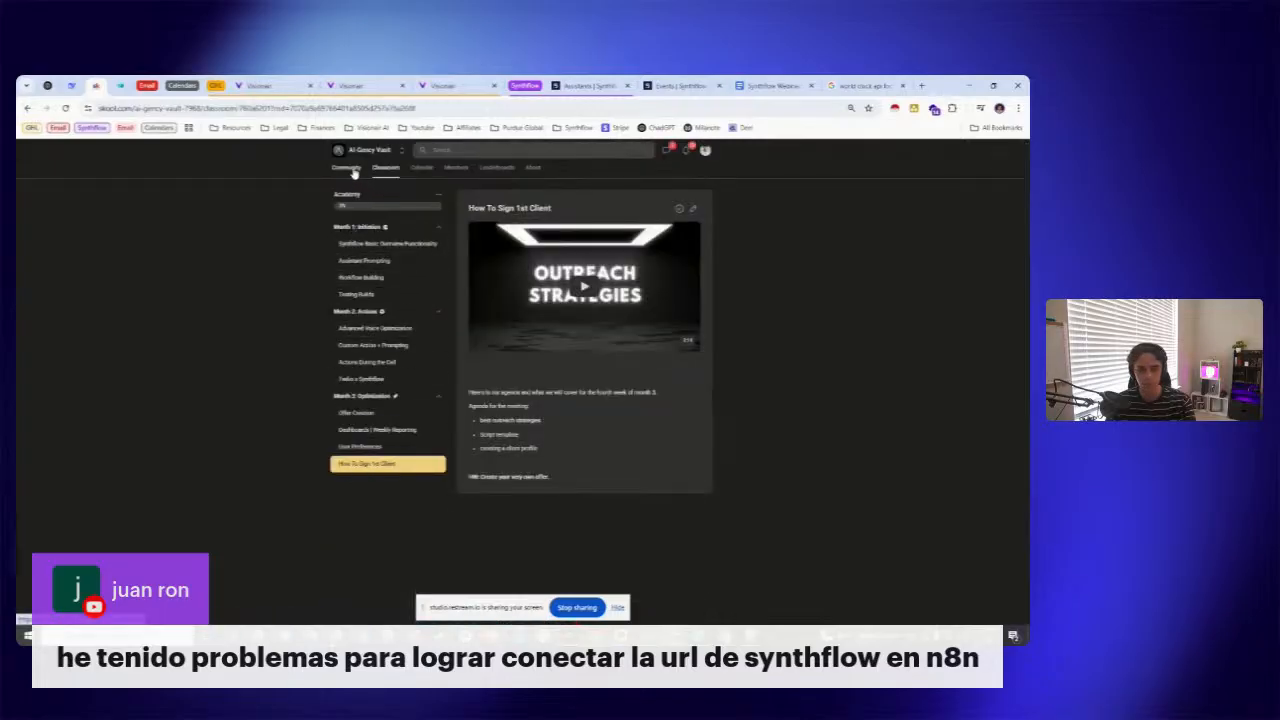
{"action": "left_click", "coordinate": [352, 171]}
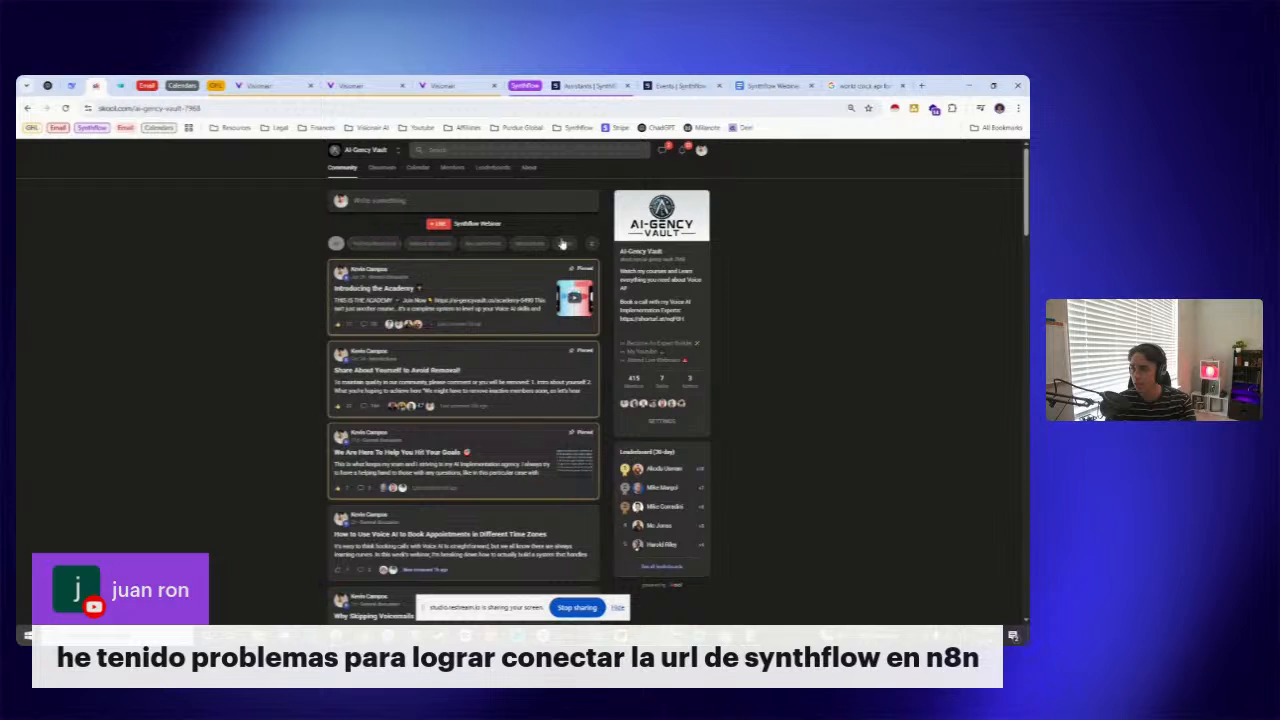
- Load ai-gencyvault.co in a new tab, view its free sign-up form and close the form
{"action": "left_click", "coordinate": [921, 86]}
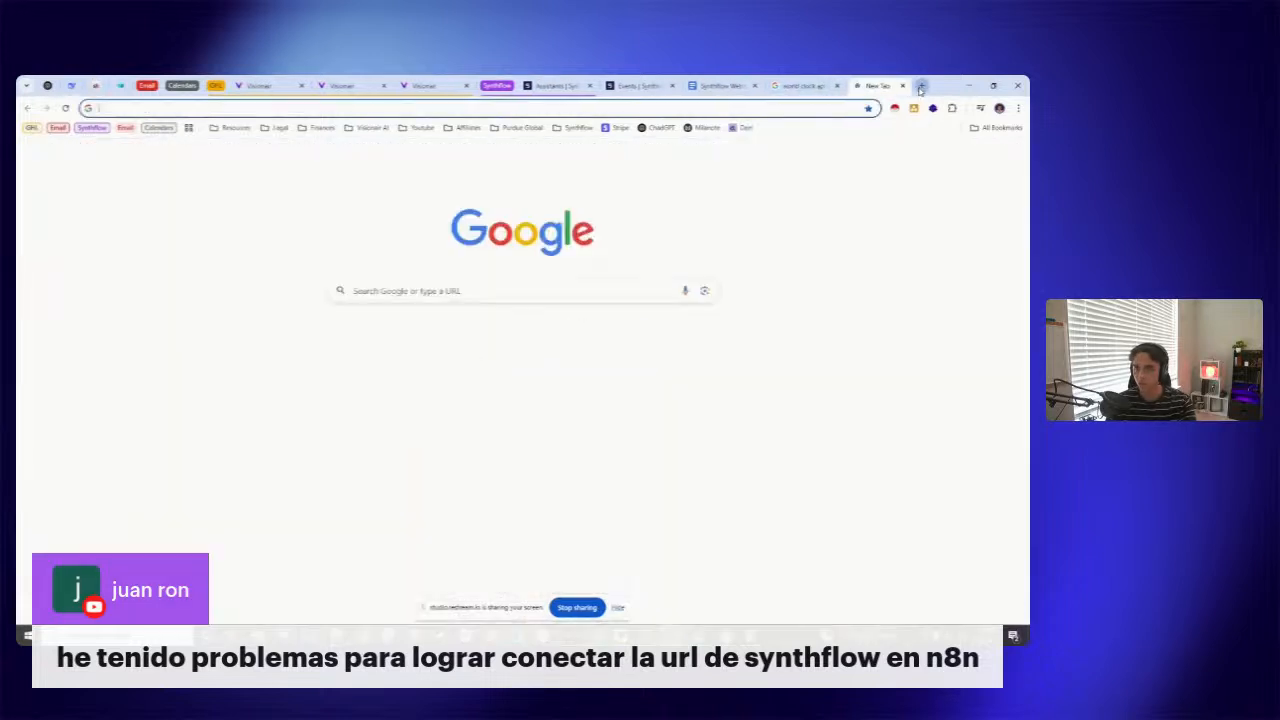
{"action": "type", "text": "ai-gencyvault.co"}
{"action": "key", "text": "Return"}
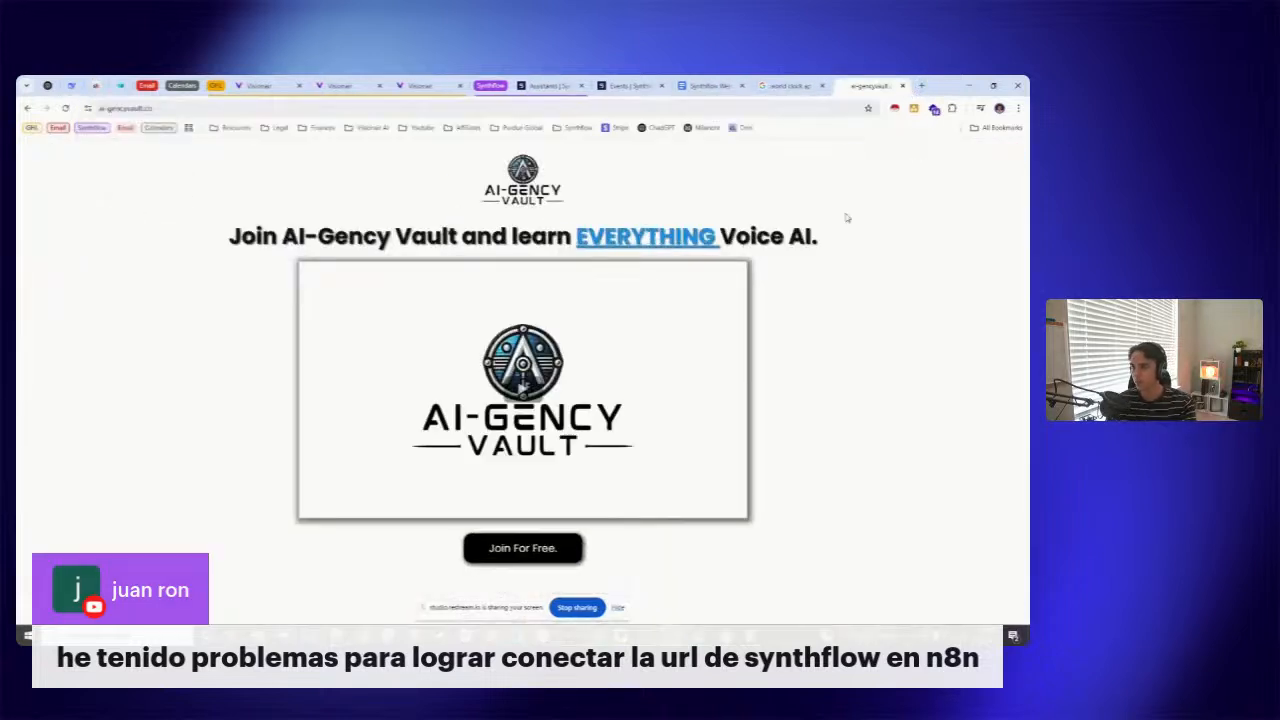
{"action": "left_click", "coordinate": [545, 547]}
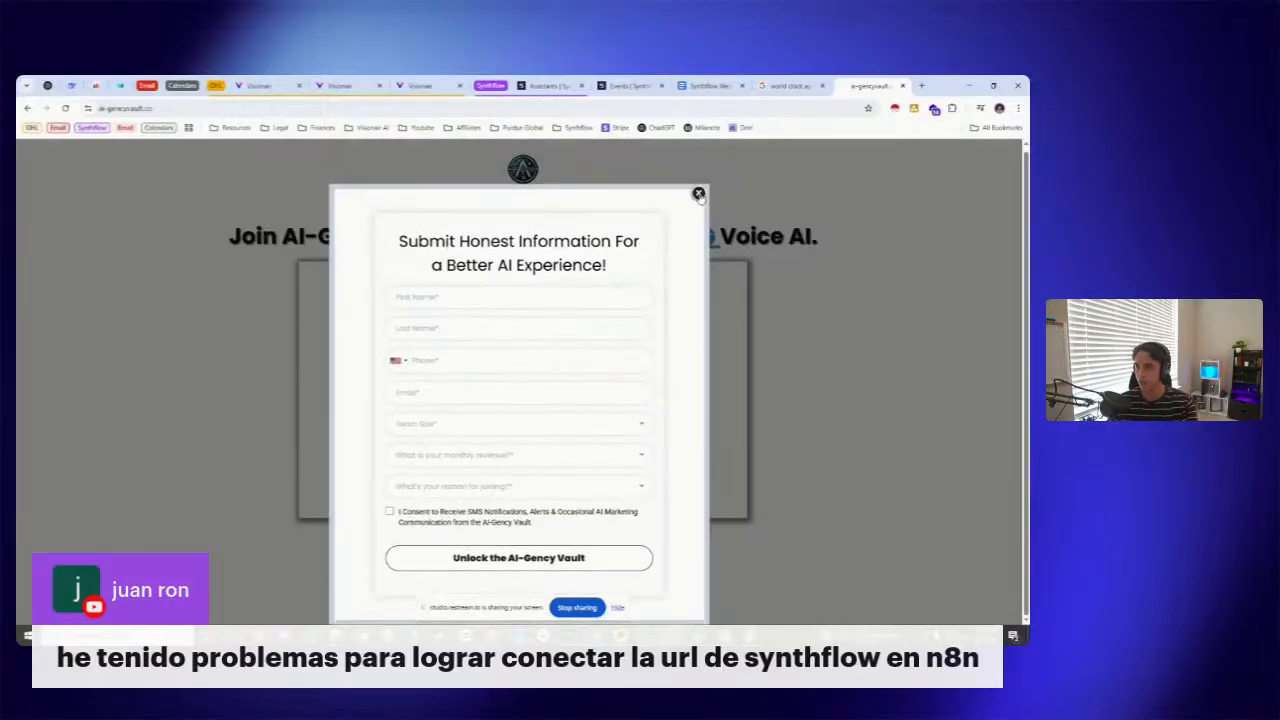
{"action": "left_click", "coordinate": [698, 193]}
- Select the AI-Gency Vault site's address, close the world clock search tab and switch to the Academy events page
{"action": "key", "text": "ctrl+l"}
{"action": "key", "text": "alt+Tab"}
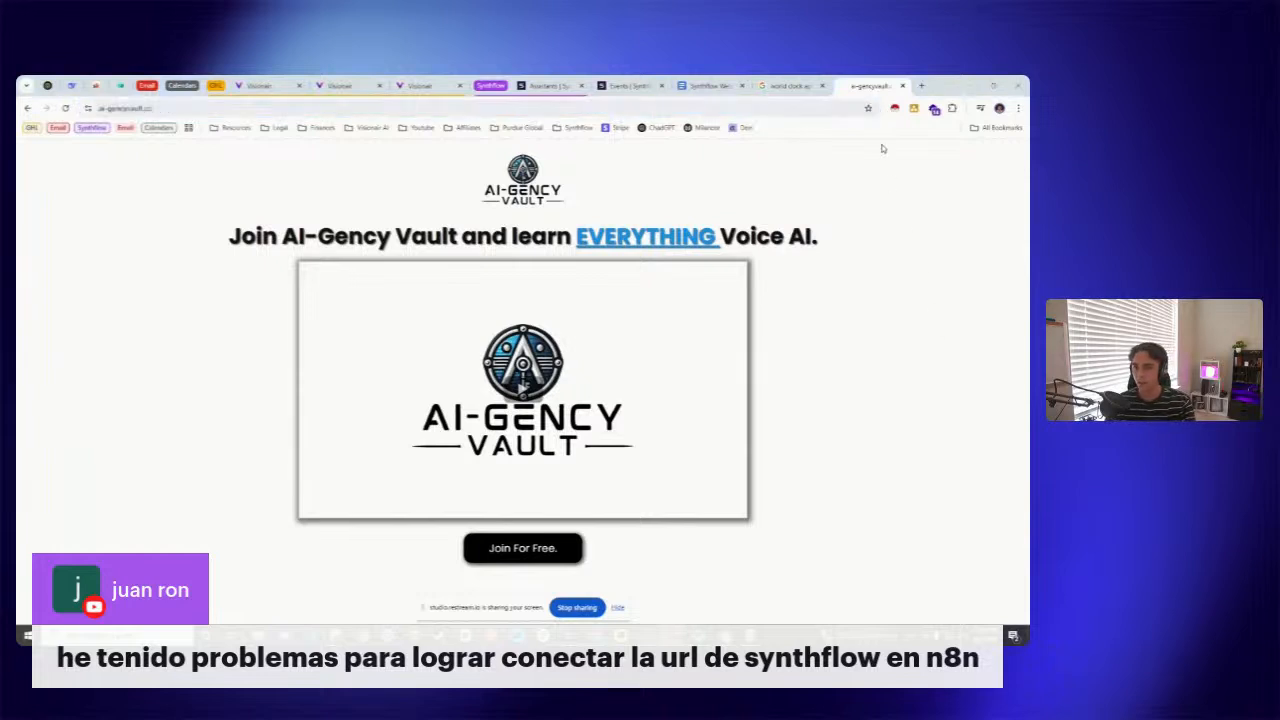
{"action": "left_click", "coordinate": [795, 85]}
{"action": "left_click", "coordinate": [822, 85]}
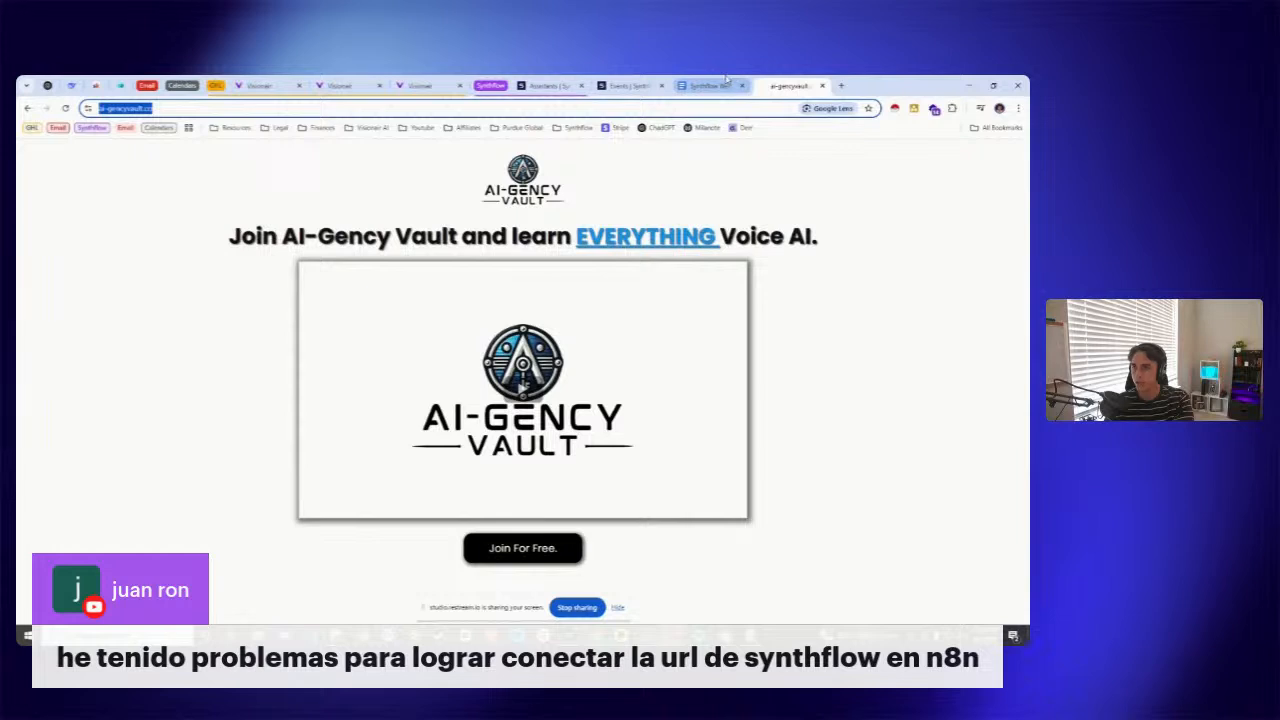
{"action": "left_click", "coordinate": [626, 84]}
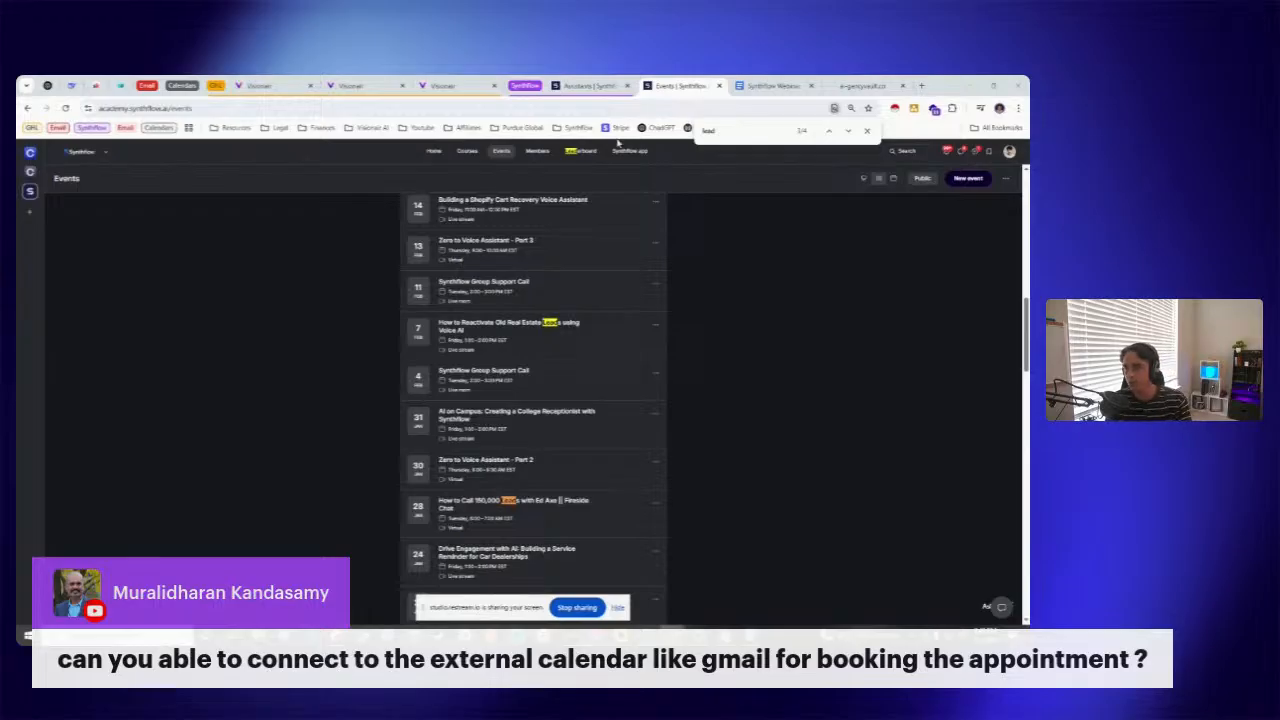
- Switch to GoHighLevel, leave the Post Outbound Call Data workflow and open the account's Calendars section
{"action": "left_click", "coordinate": [265, 86]}
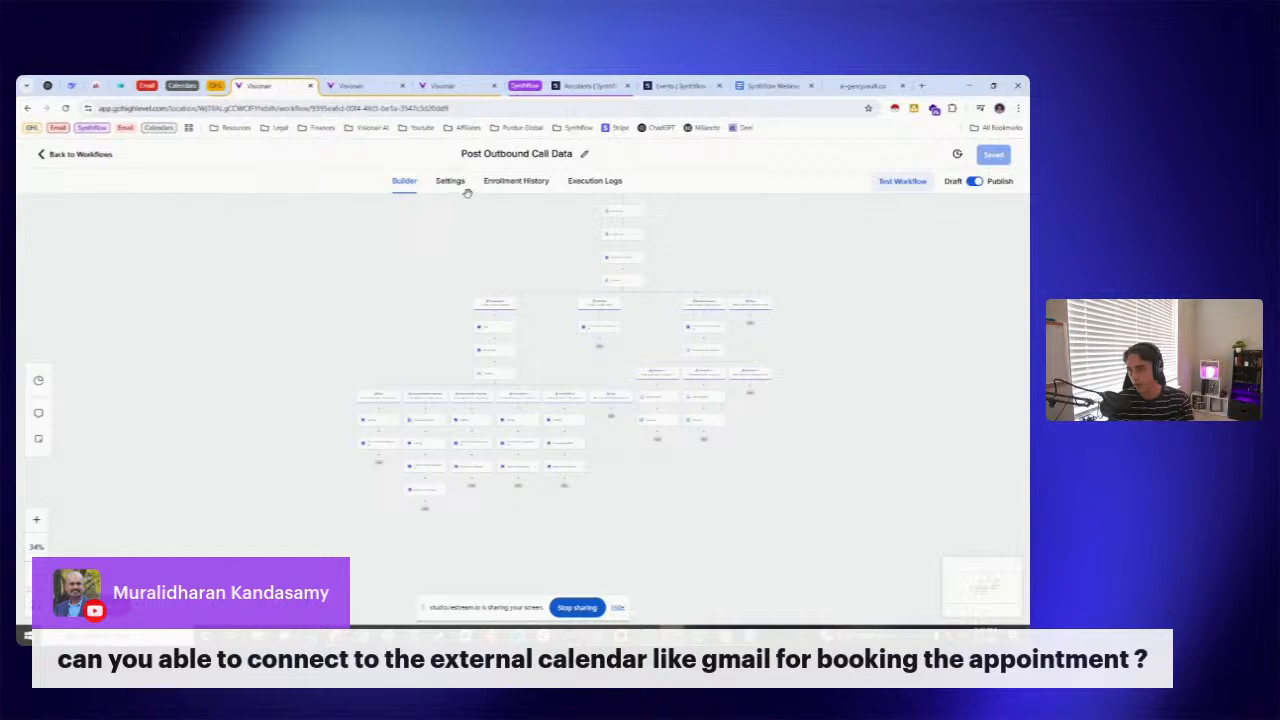
{"action": "left_click_drag", "start_coordinate": [466, 268], "coordinate": [394, 337]}
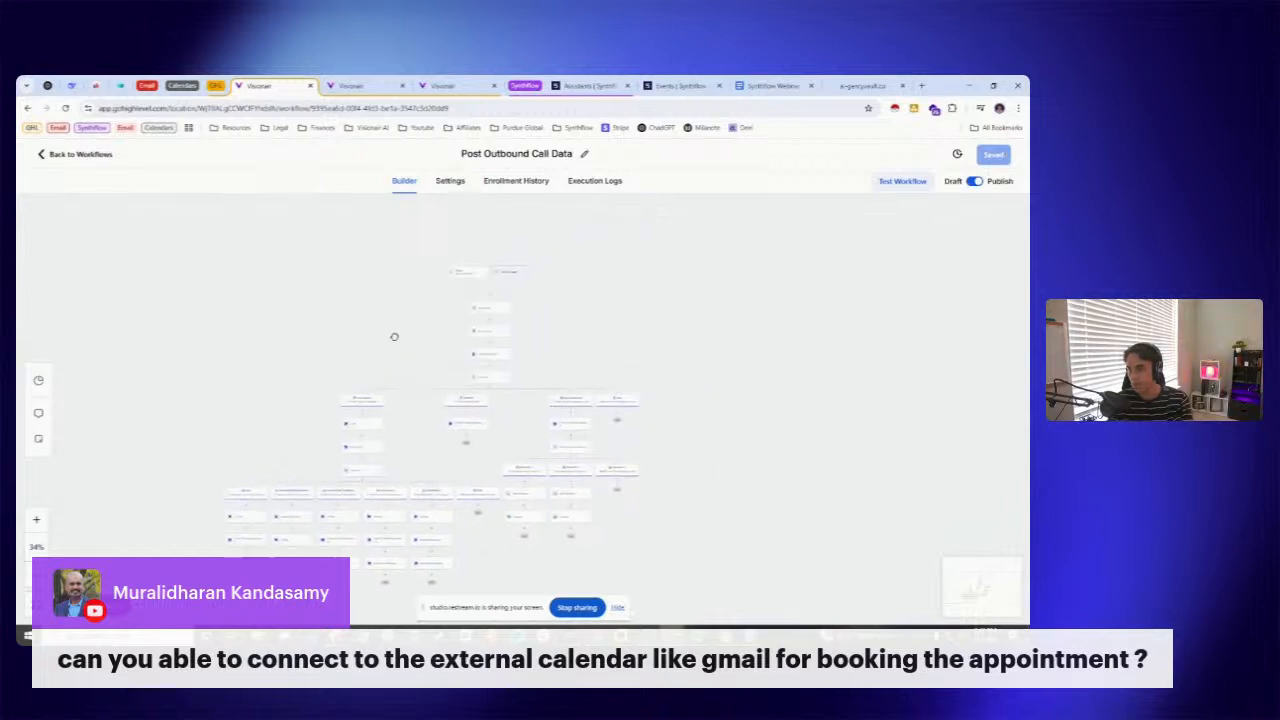
{"action": "left_click", "coordinate": [80, 155]}
{"action": "left_click", "coordinate": [55, 321]}
{"action": "left_click", "coordinate": [55, 301]}
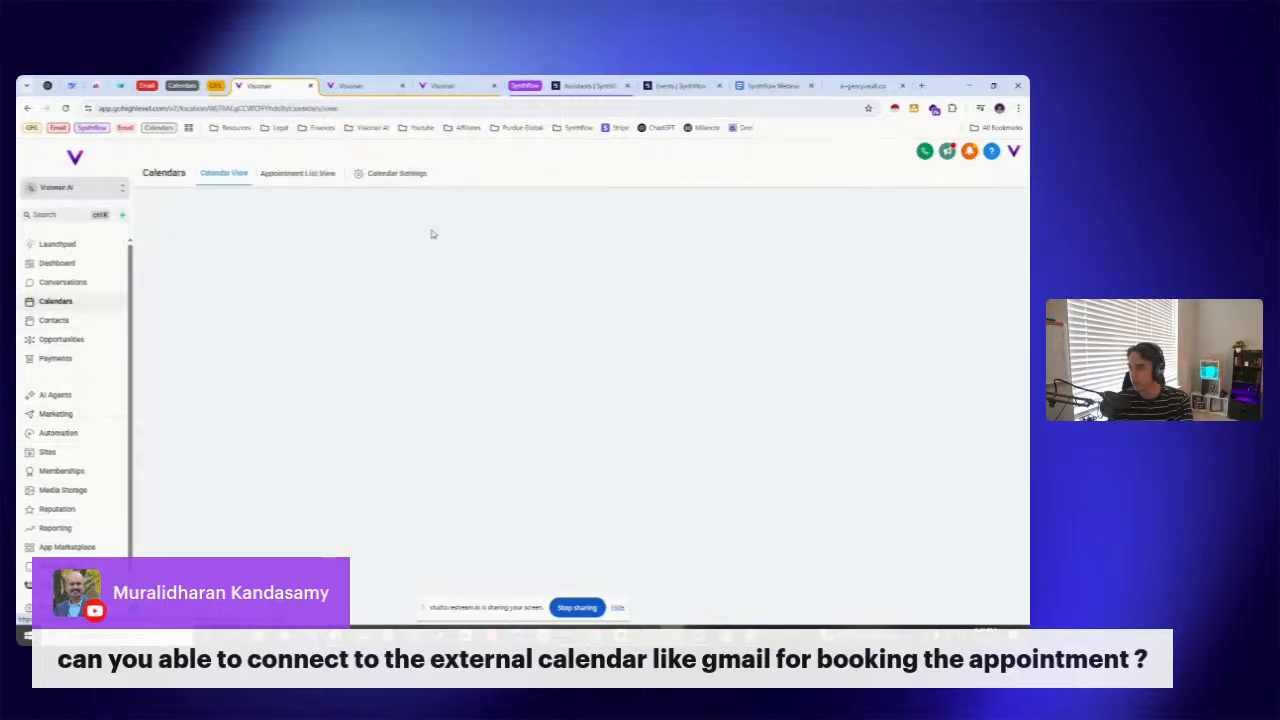
- Open the calendar settings' Connections and highlight the connected Google Calendar and the Linked Calendar configuration
{"action": "left_click", "coordinate": [394, 176]}
{"action": "left_click", "coordinate": [366, 174]}
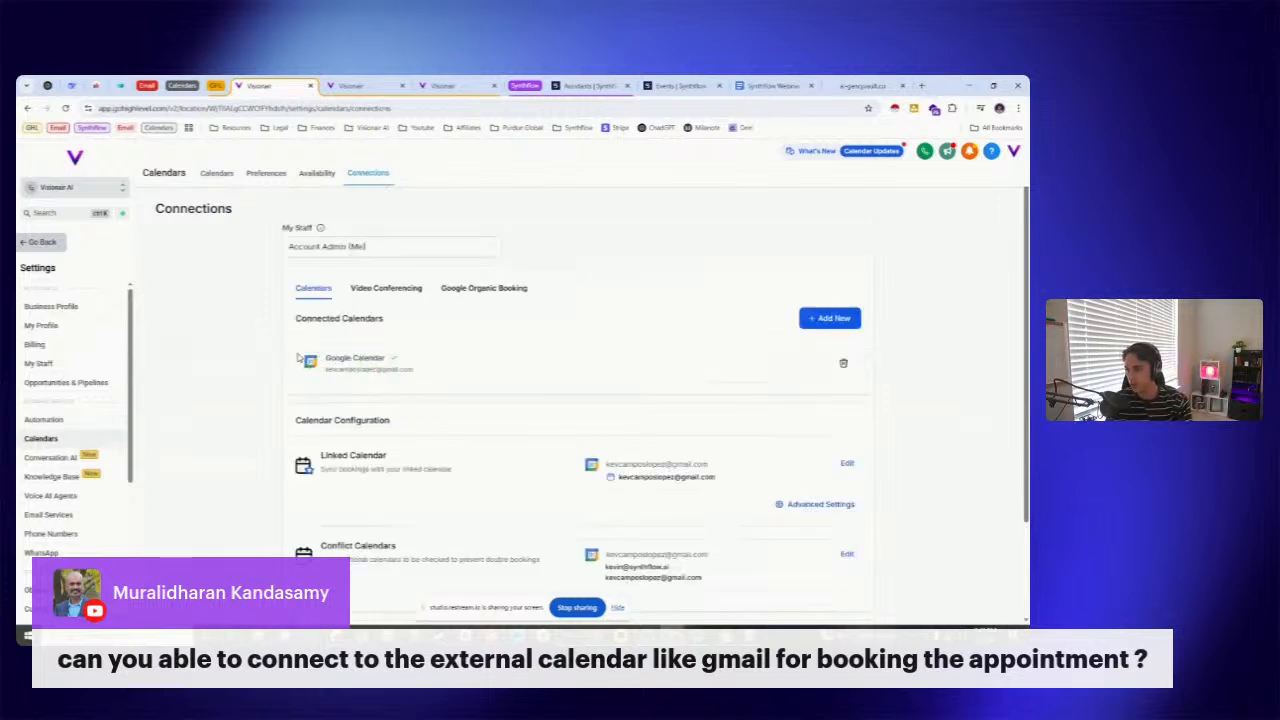
{"action": "left_click_drag", "start_coordinate": [303, 359], "coordinate": [390, 364]}
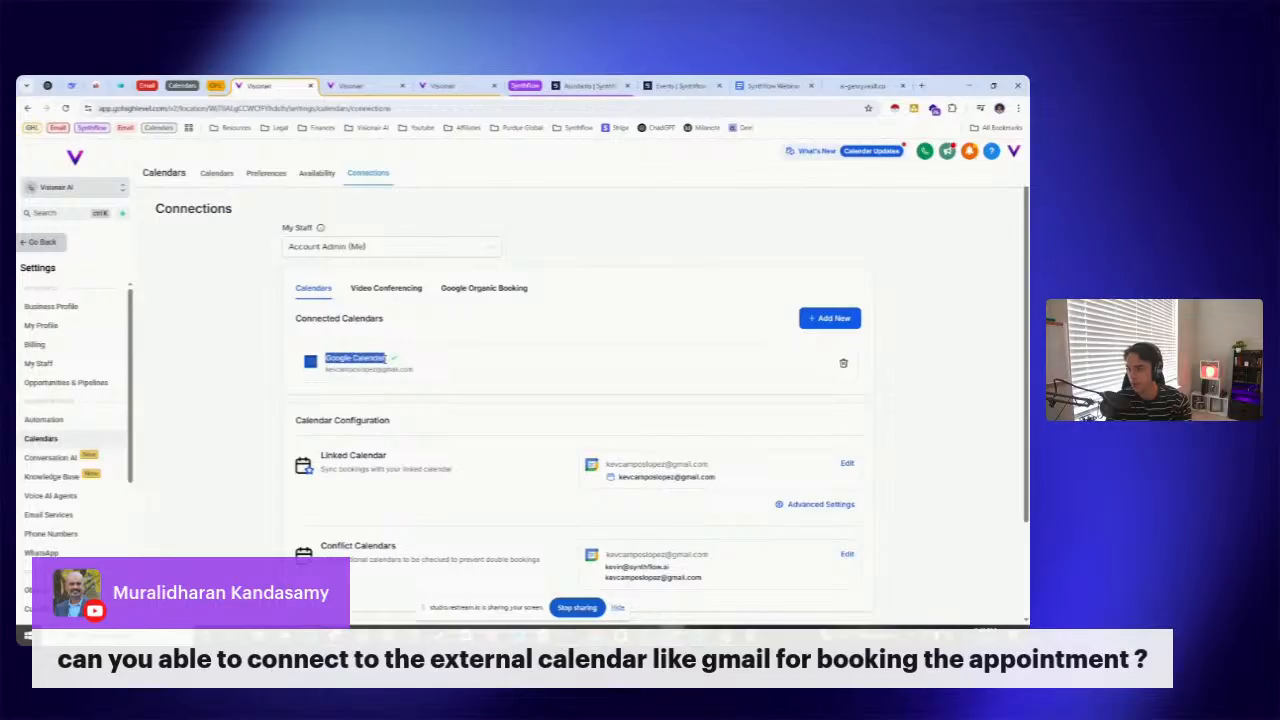
{"action": "left_click_drag", "start_coordinate": [296, 462], "coordinate": [398, 456]}
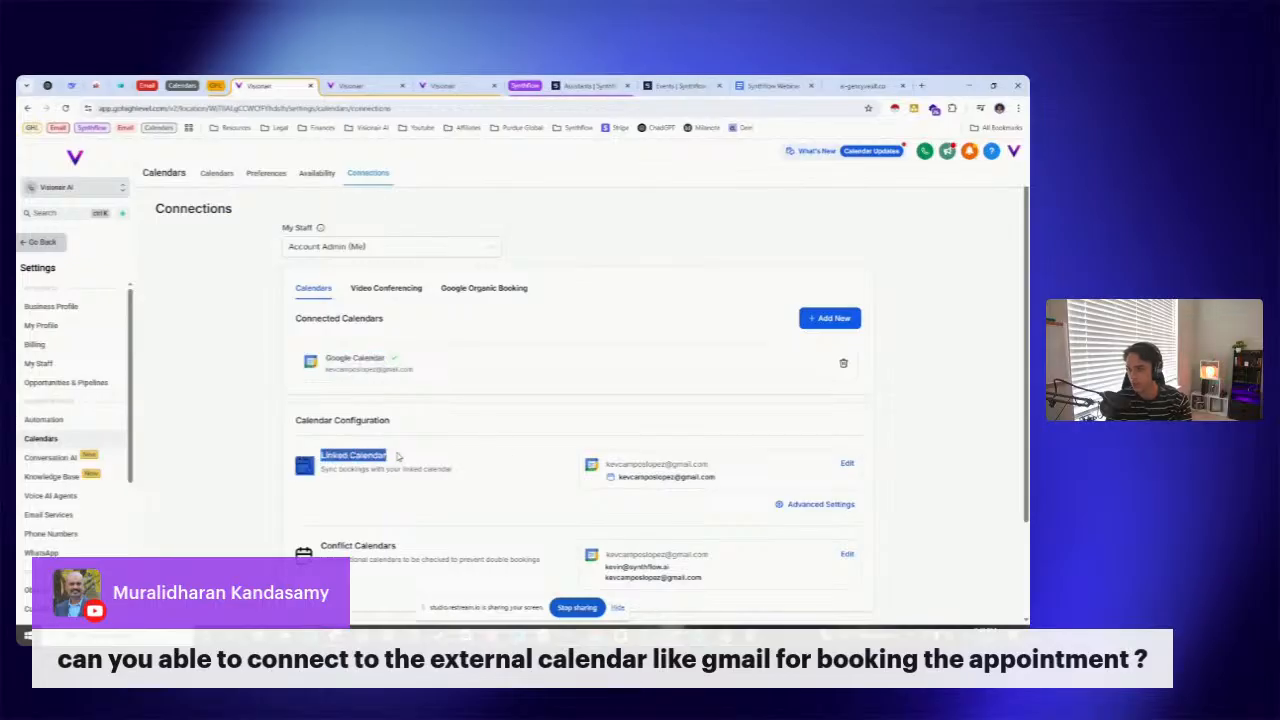
- From the calendar list, edit the host's personal 30-minute event calendar and show its Connections settings
{"action": "left_click", "coordinate": [216, 173]}
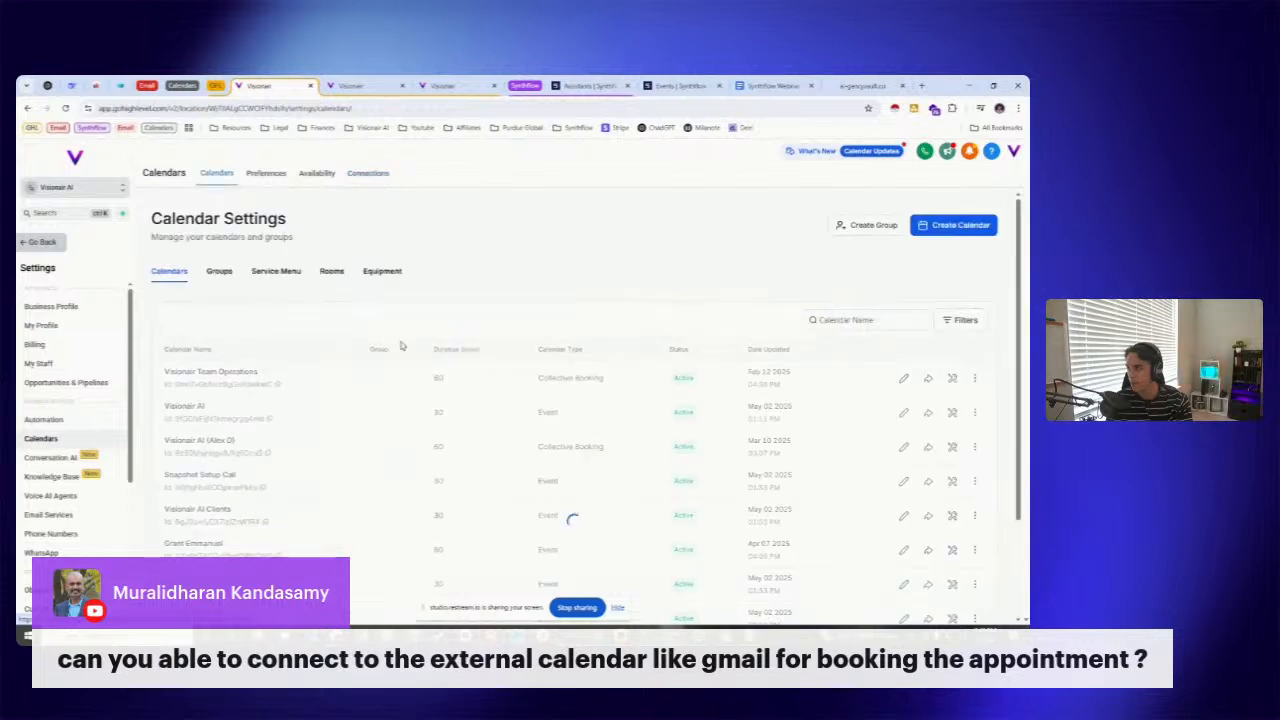
{"action": "scroll", "coordinate": [250, 428], "scroll_direction": "down", "scroll_amount": 2}
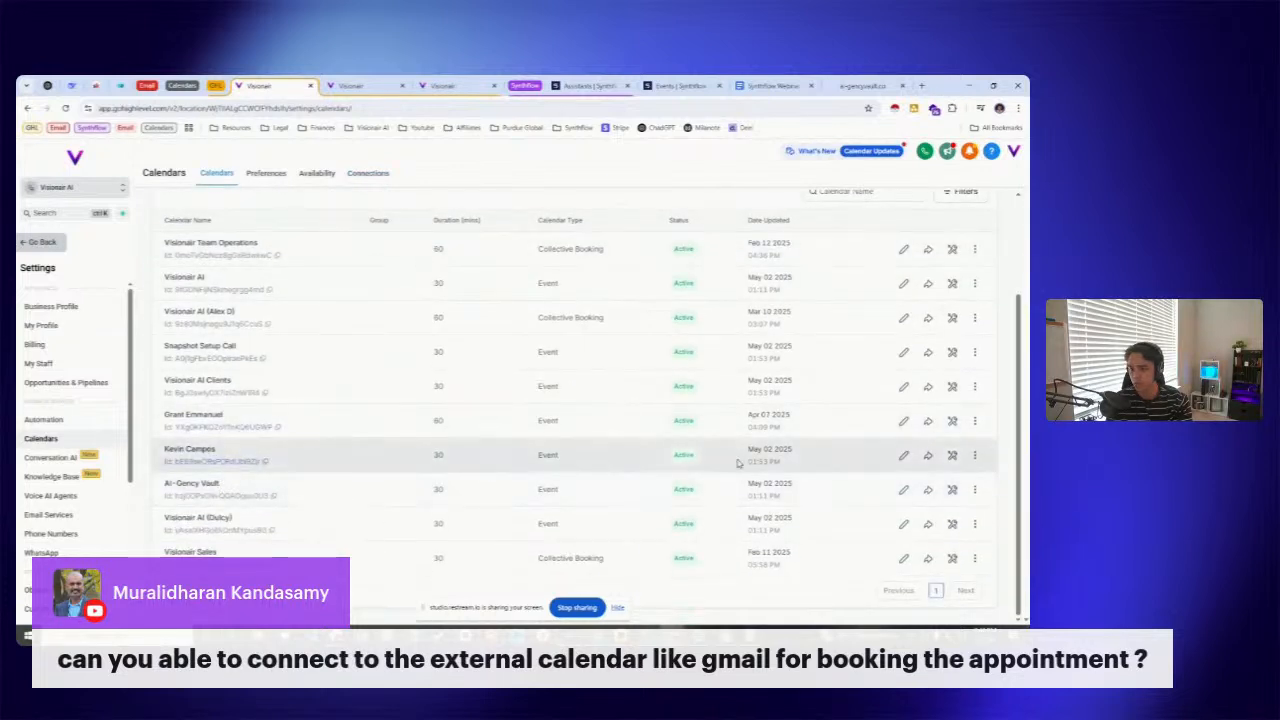
{"action": "left_click", "coordinate": [976, 456]}
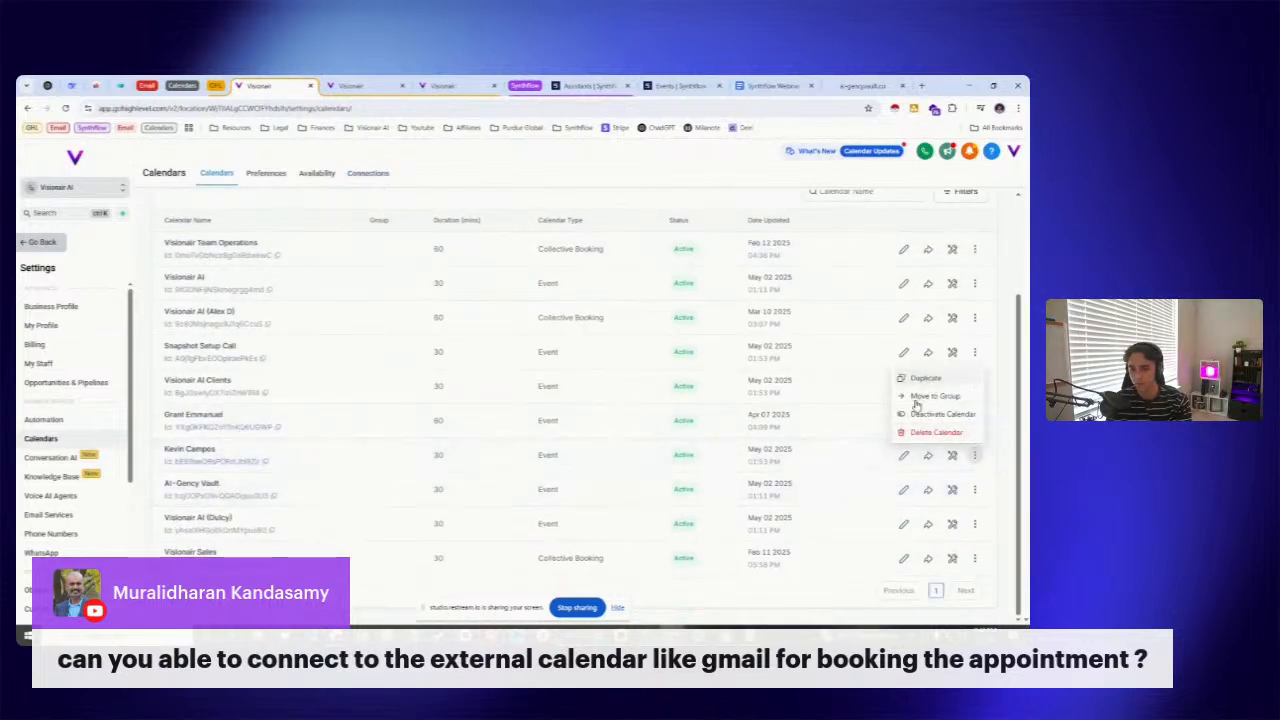
{"action": "left_click", "coordinate": [904, 457]}
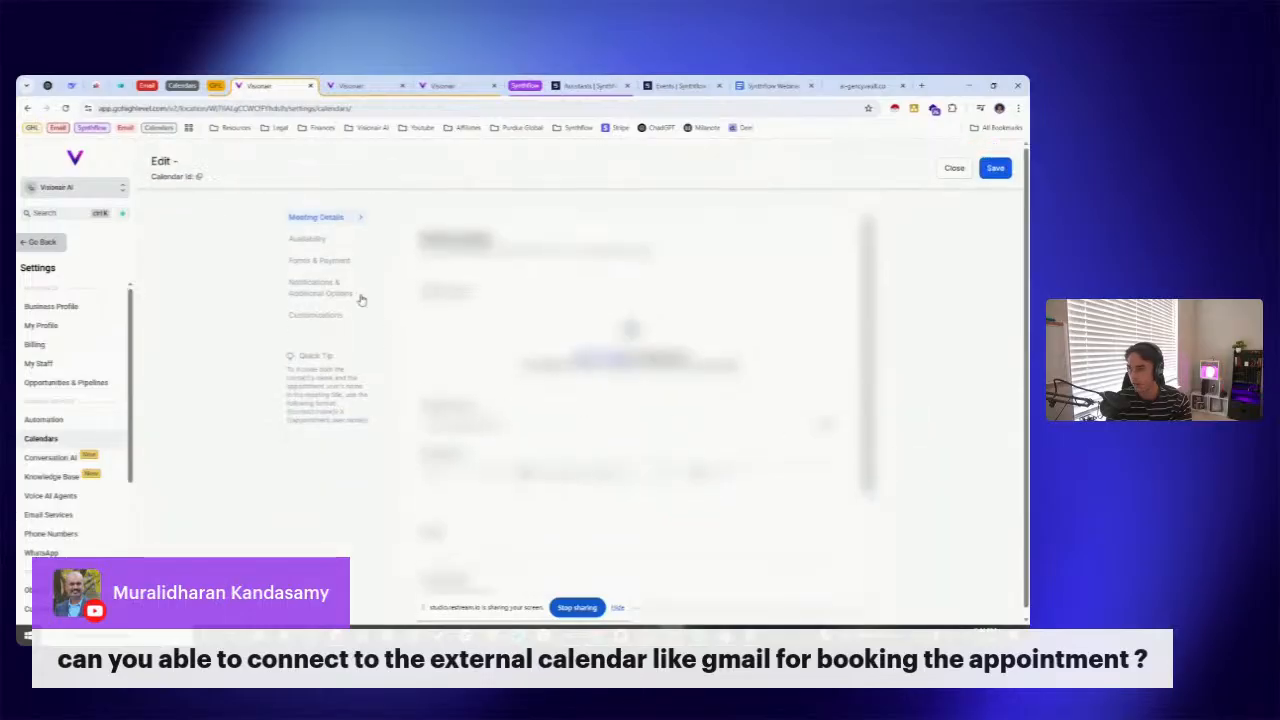
{"action": "left_click", "coordinate": [322, 317]}
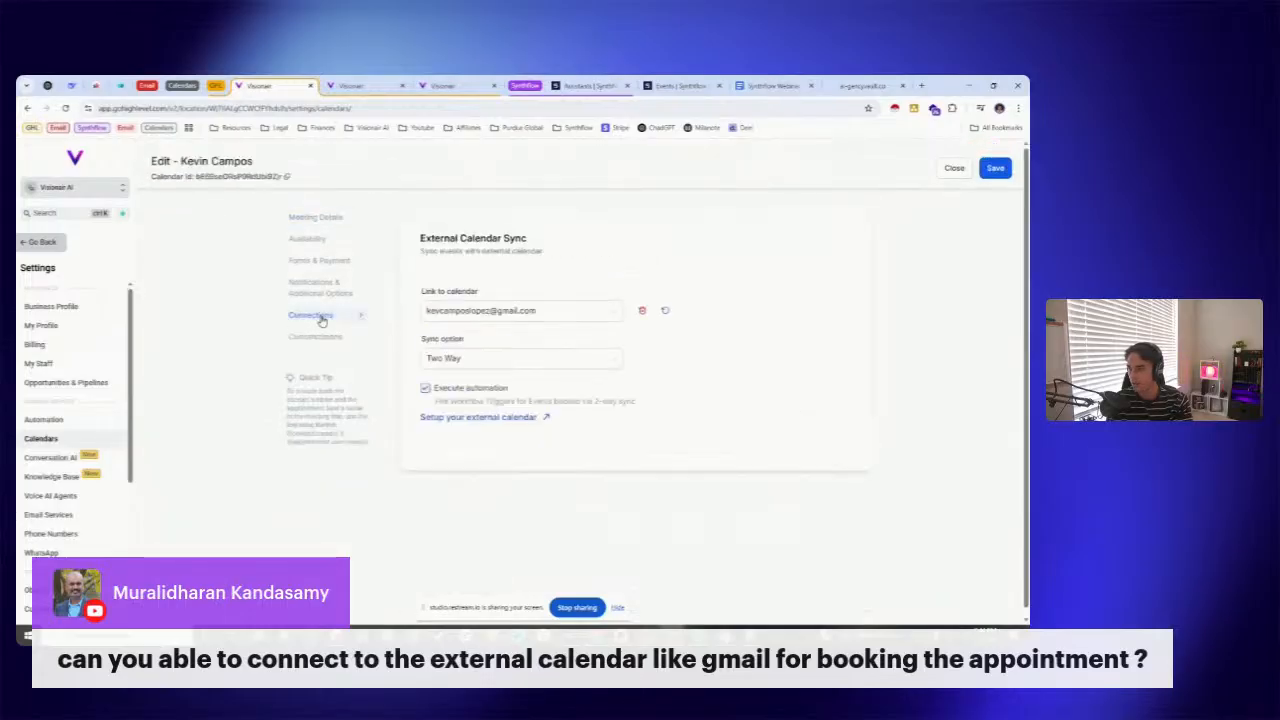
- Point out the Sync option under External Calendar Sync and save the host's calendar
{"action": "left_click_drag", "start_coordinate": [420, 340], "coordinate": [462, 342]}
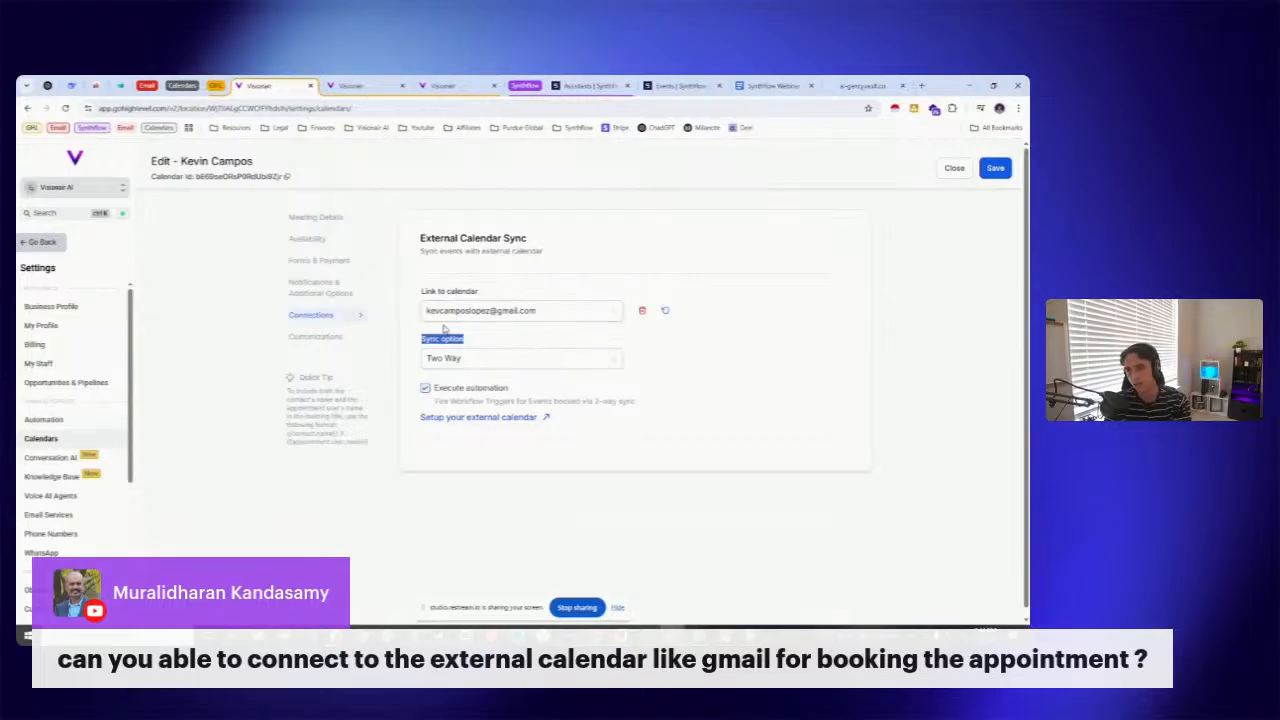
{"action": "left_click", "coordinate": [524, 340]}
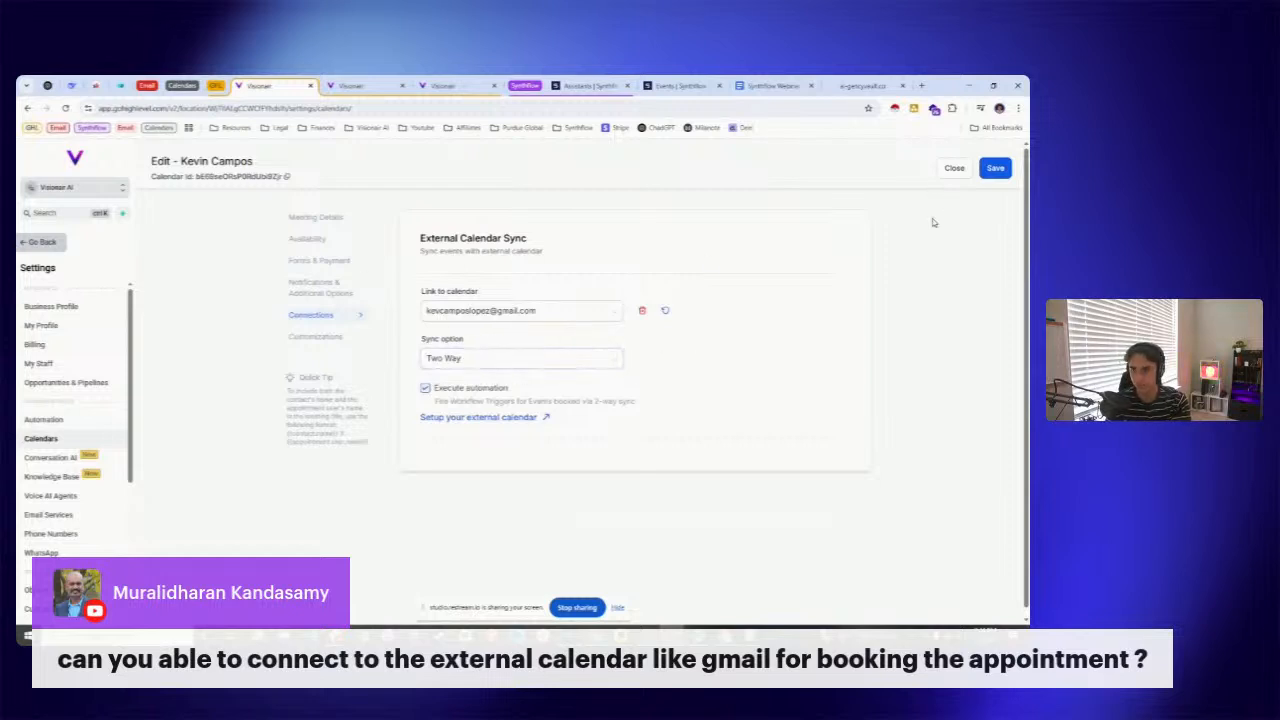
{"action": "scroll", "coordinate": [444, 357], "scroll_direction": "down", "scroll_amount": 1}
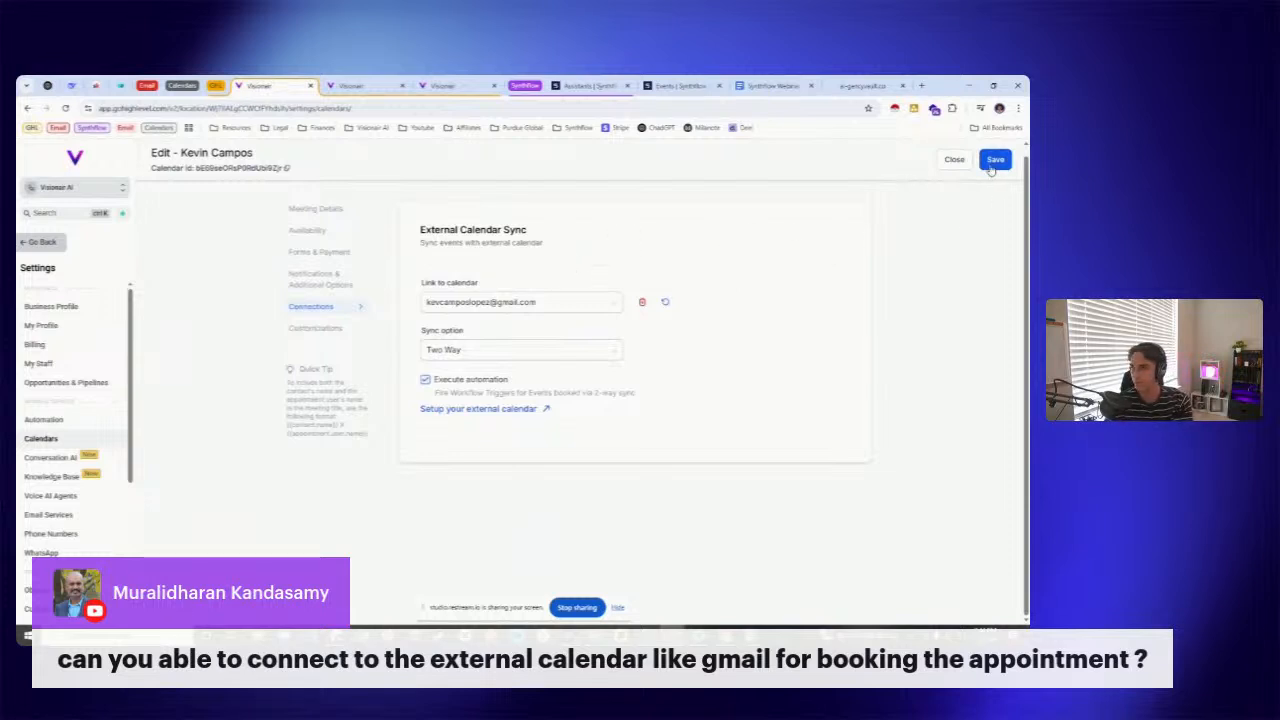
{"action": "scroll", "coordinate": [493, 237], "scroll_direction": "up", "scroll_amount": 1}
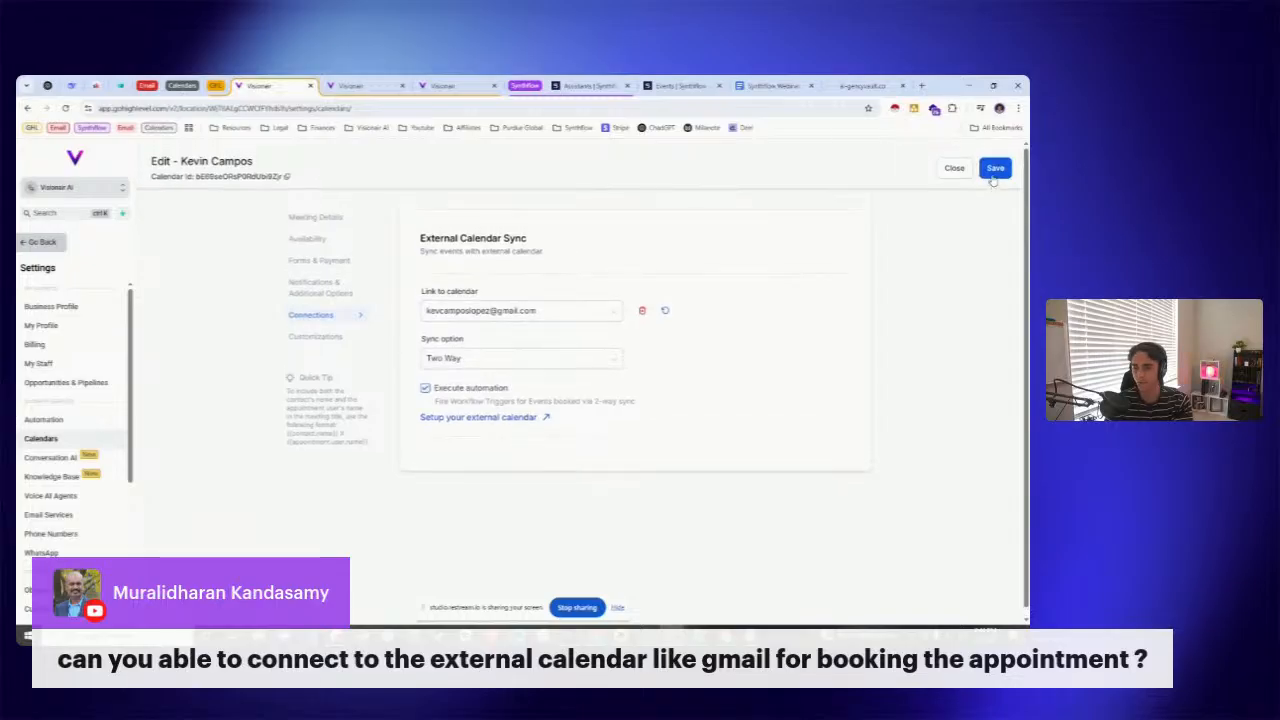
{"action": "left_click", "coordinate": [996, 172]}
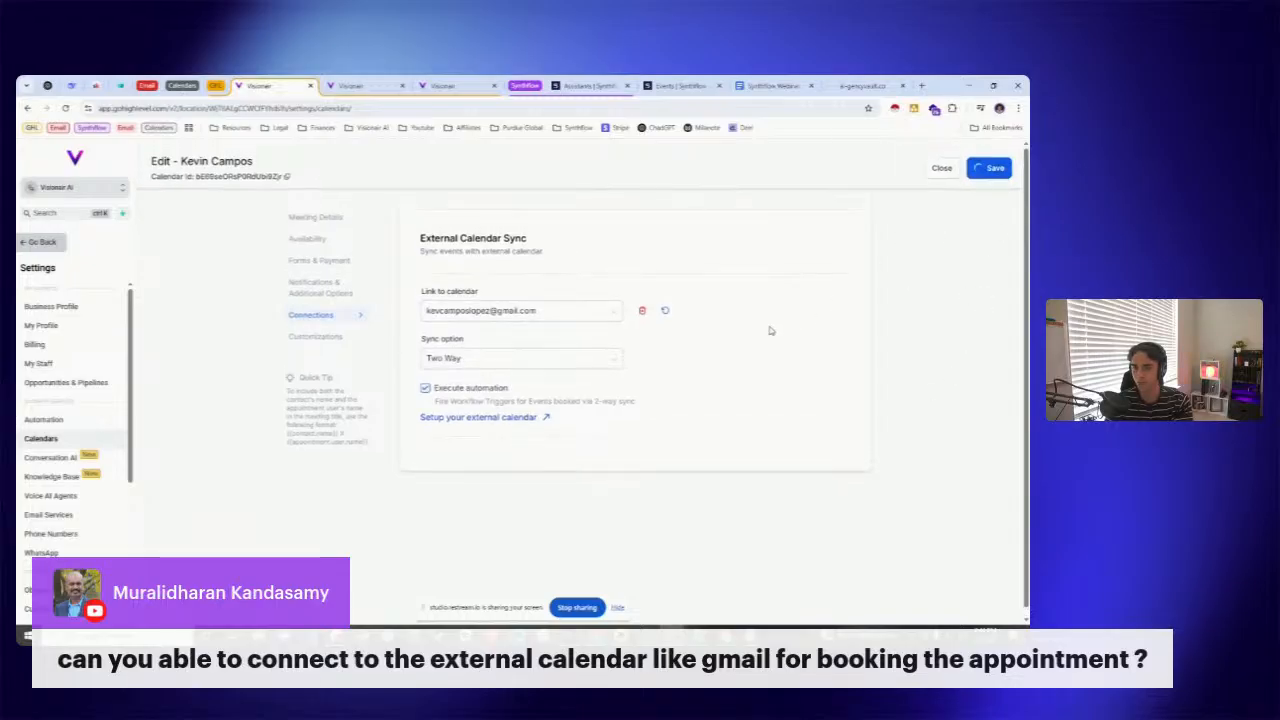